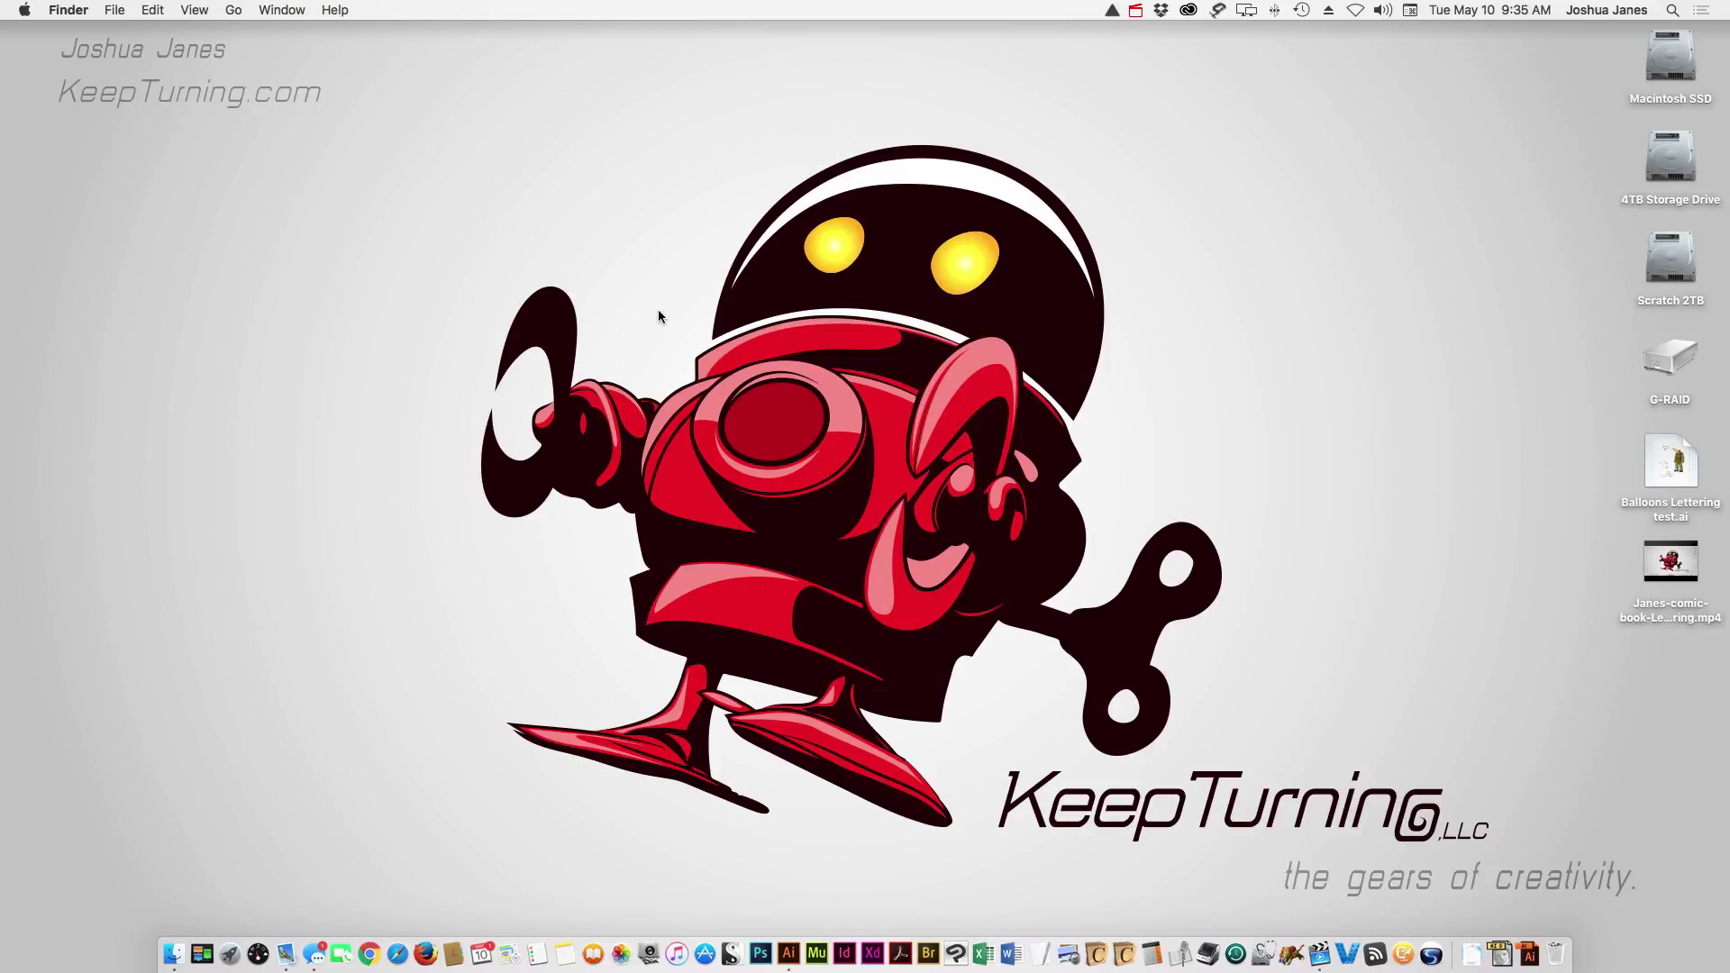
Switch to Illustrator and move the large oval beside the dialogue text, with the triangular tail overlapping its lower edge
click(789, 955)
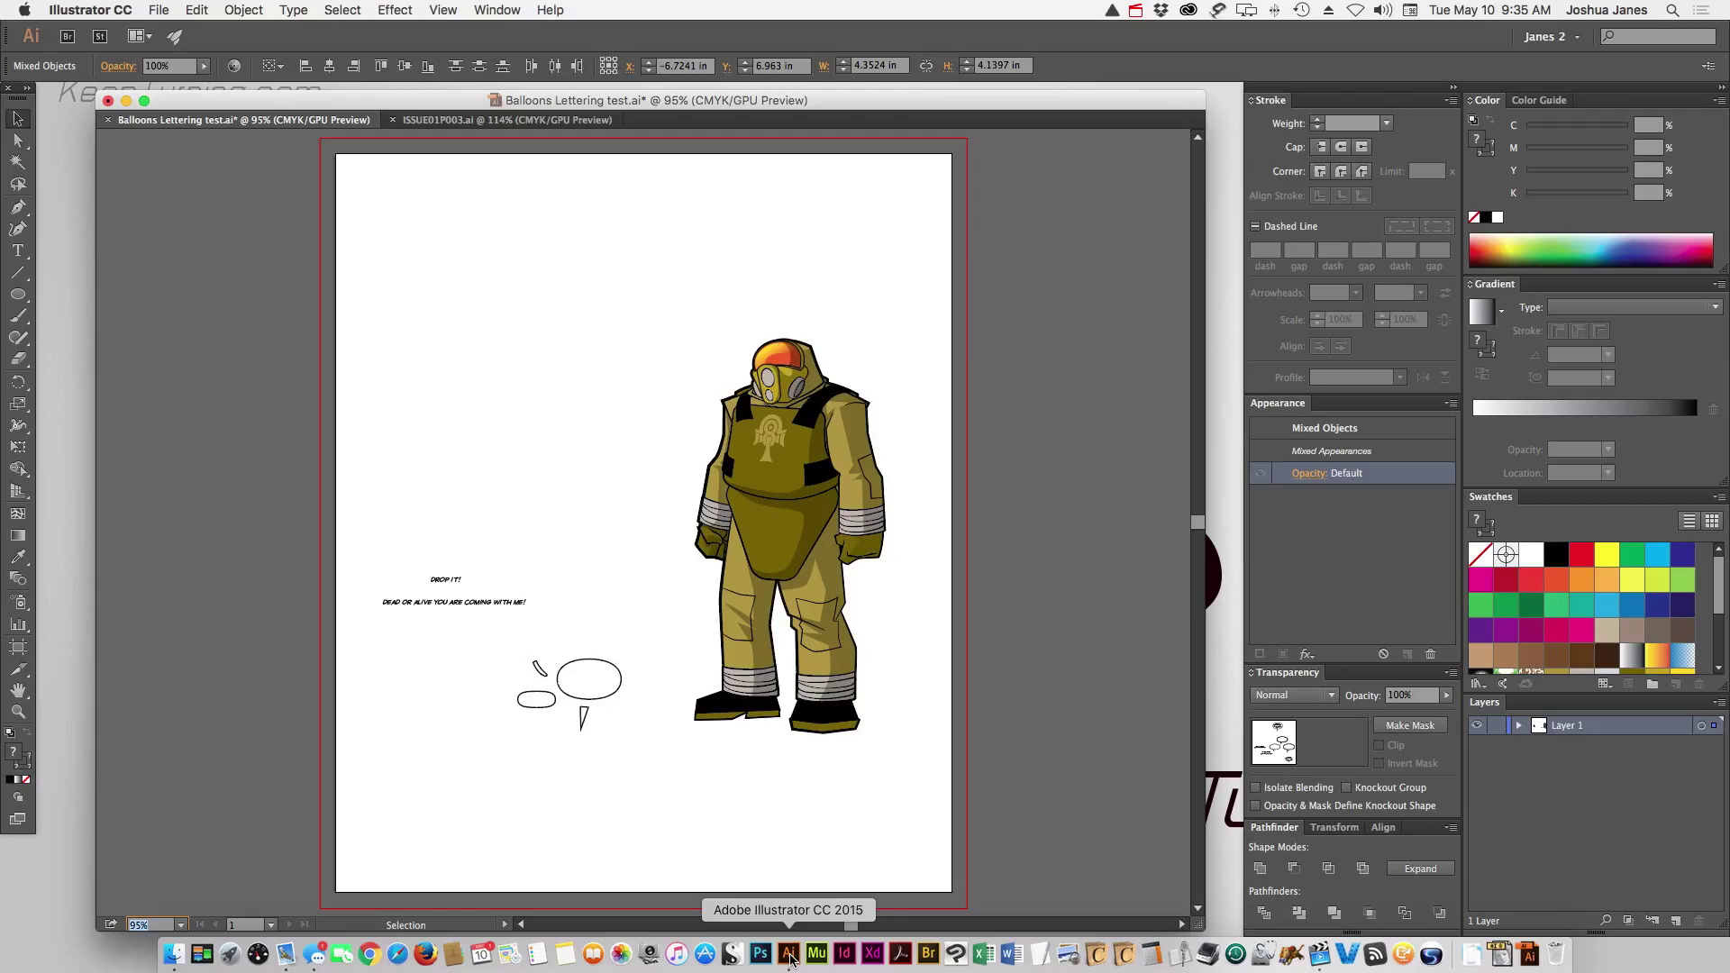
super+click(487, 641)
drag(625, 521, 863, 714)
drag(503, 489, 490, 603)
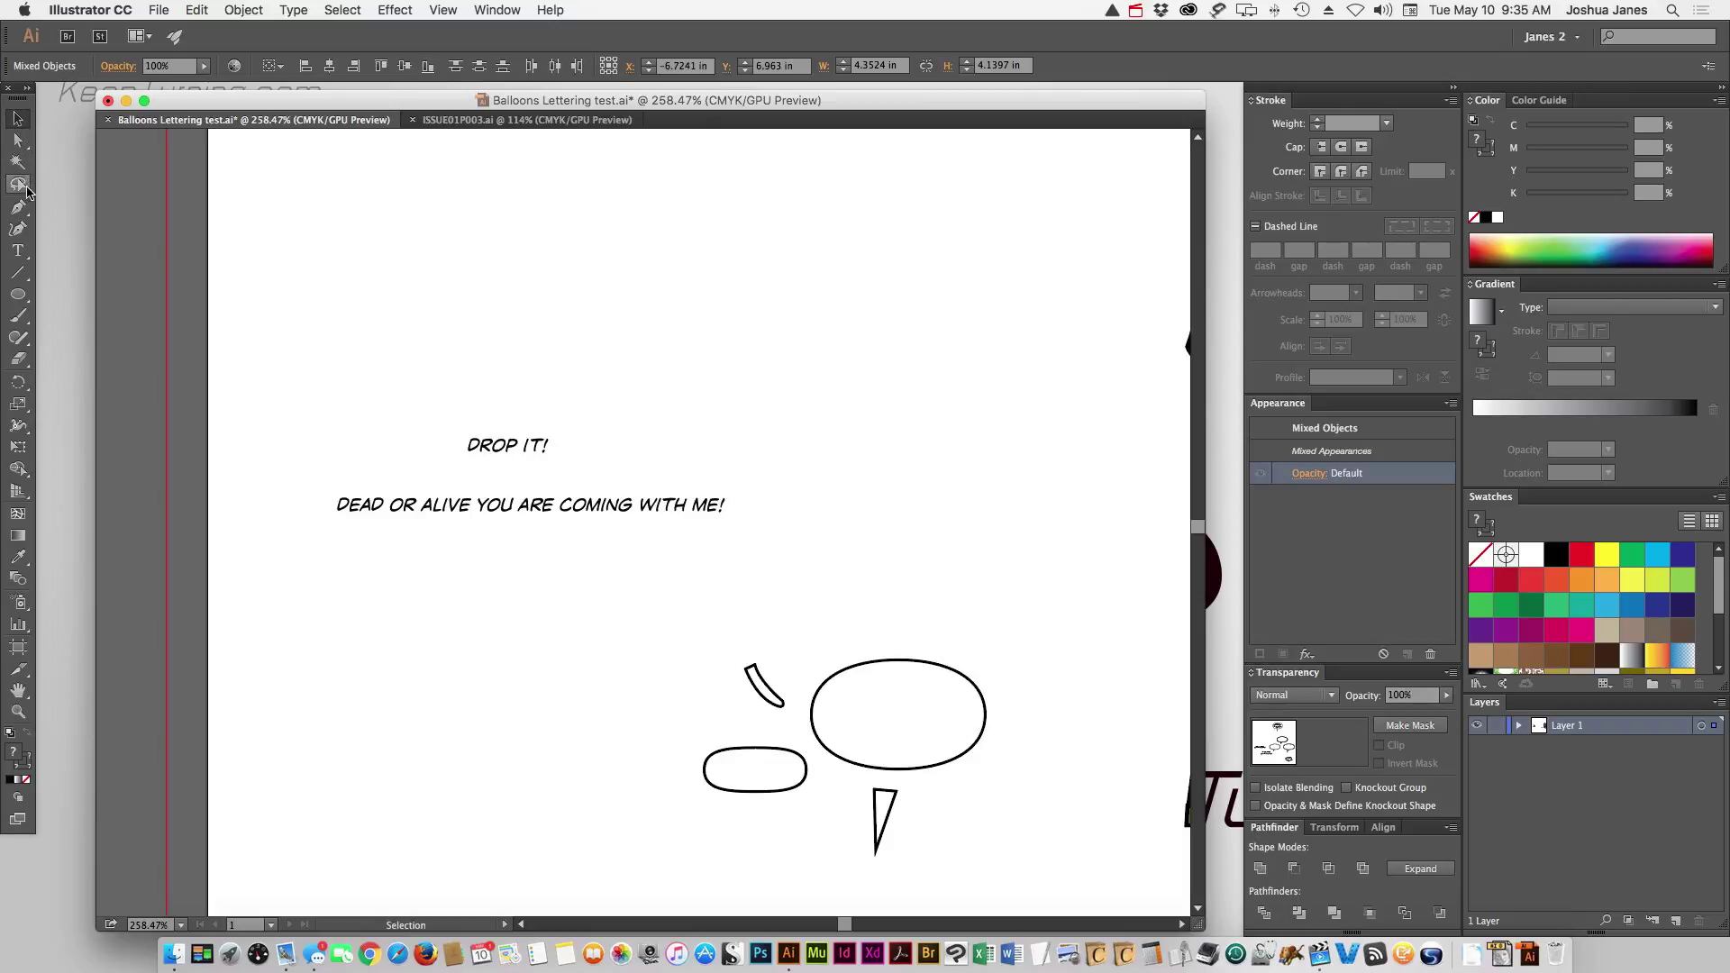
click(19, 141)
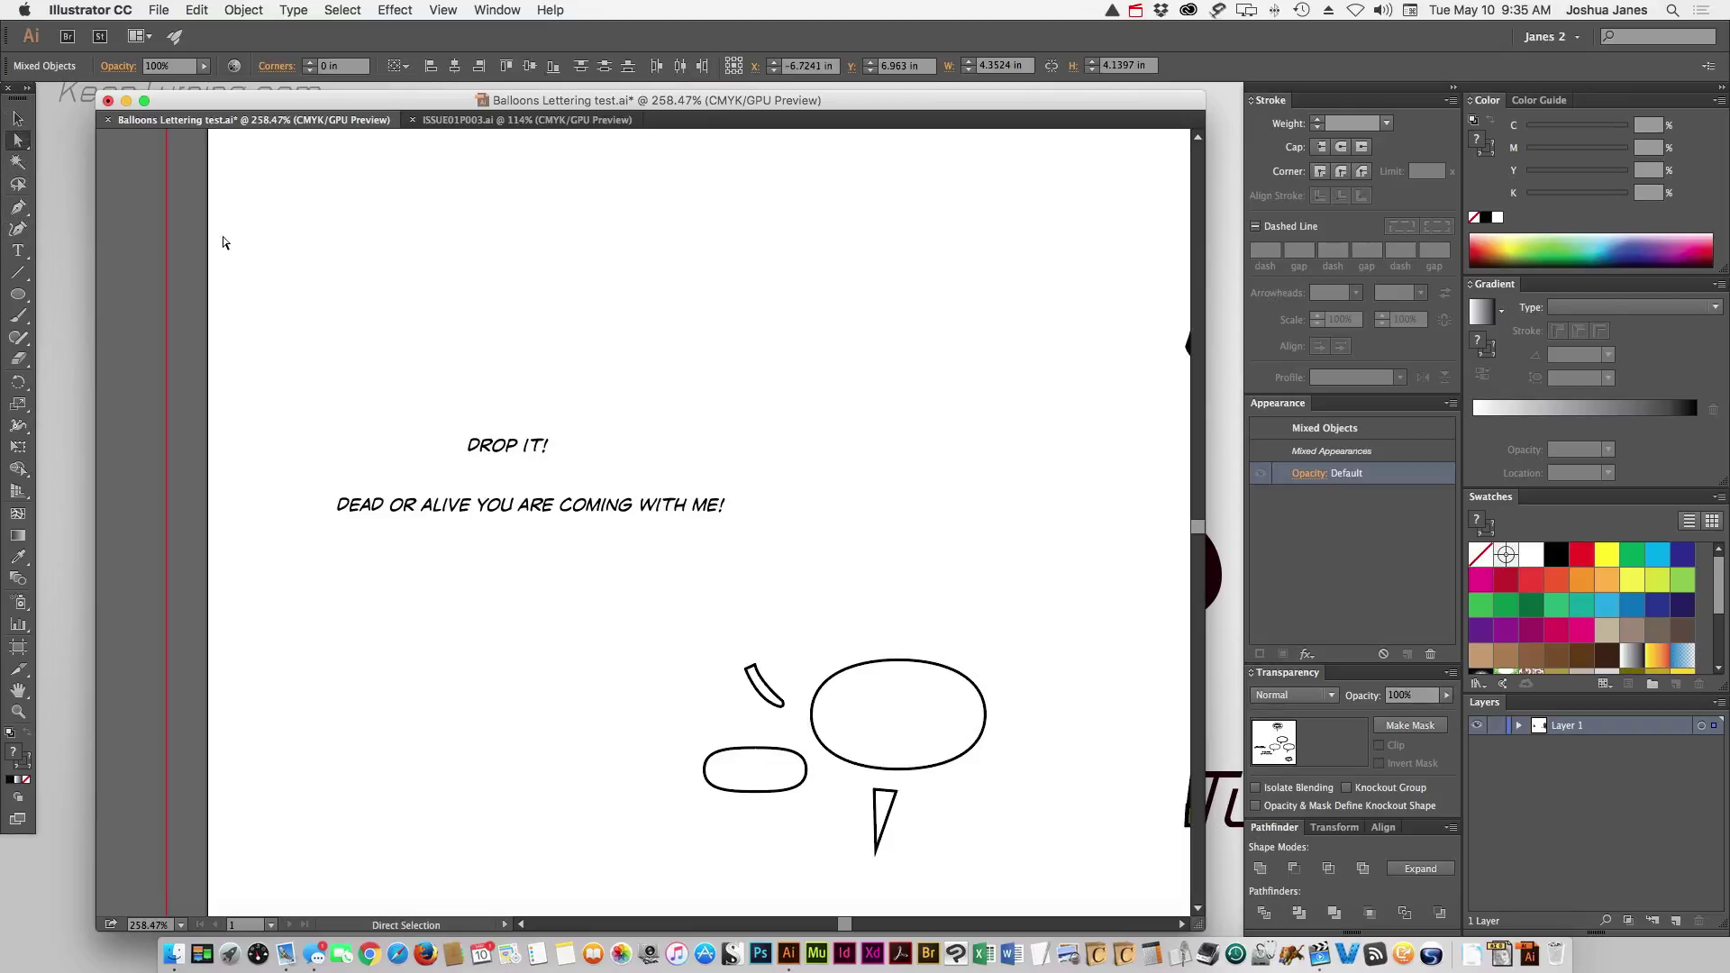
click(815, 641)
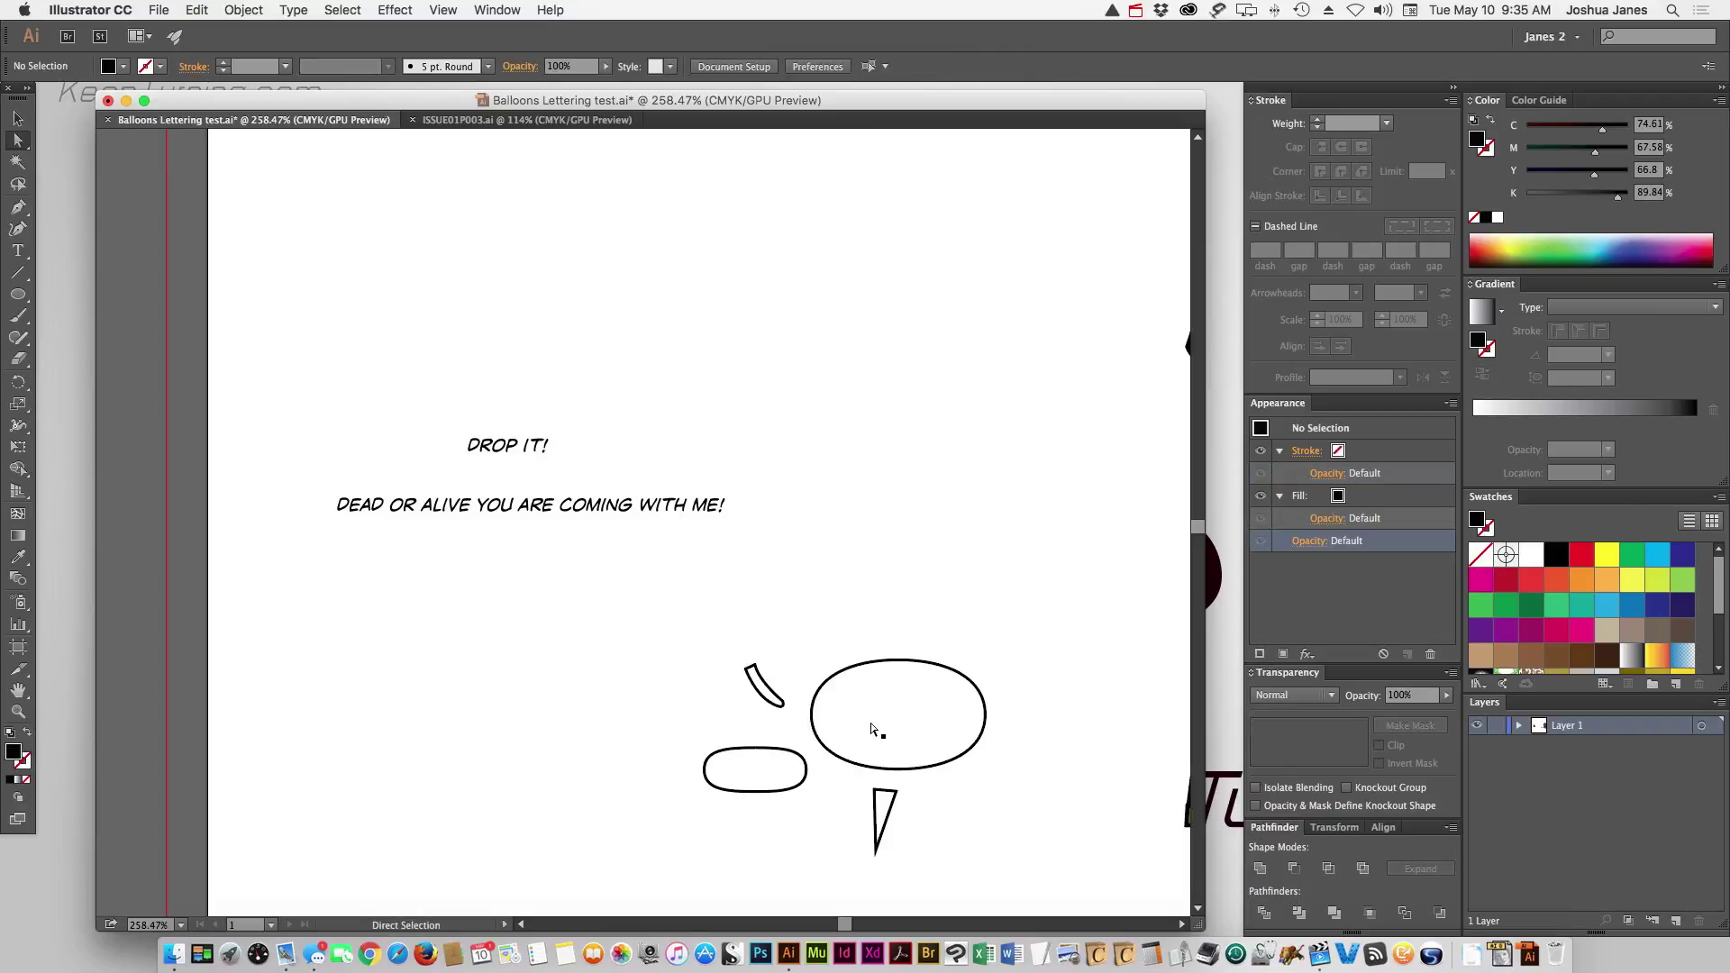
drag(872, 731, 883, 507)
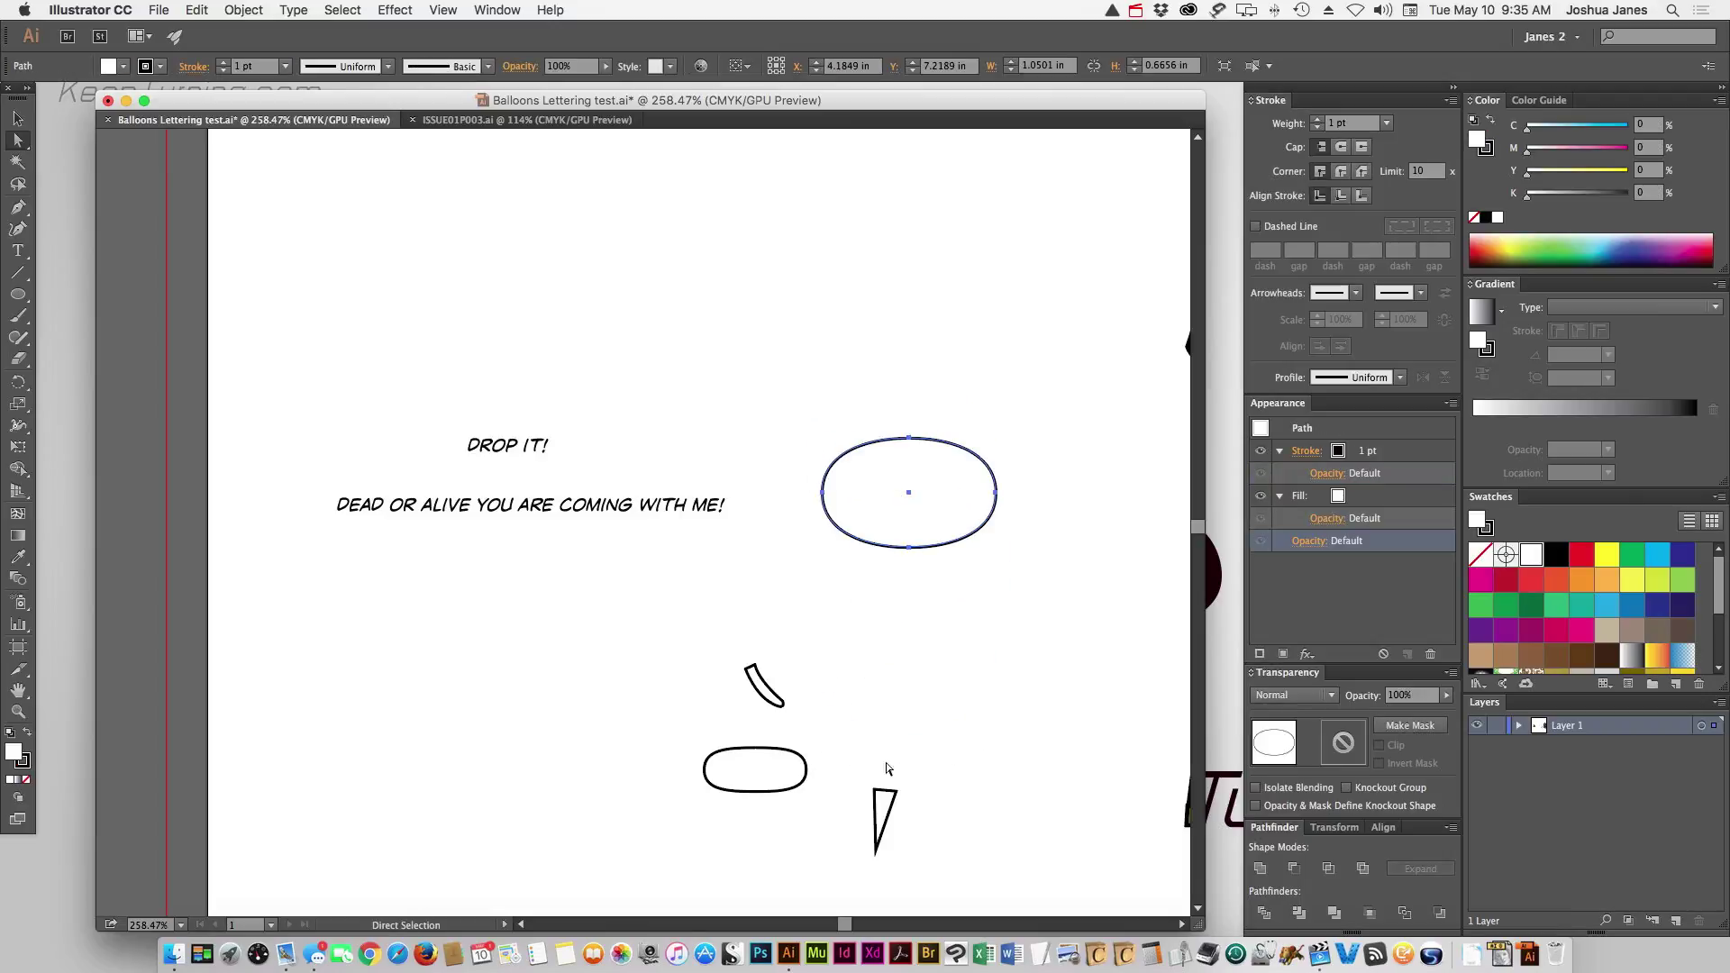
drag(889, 811, 908, 558)
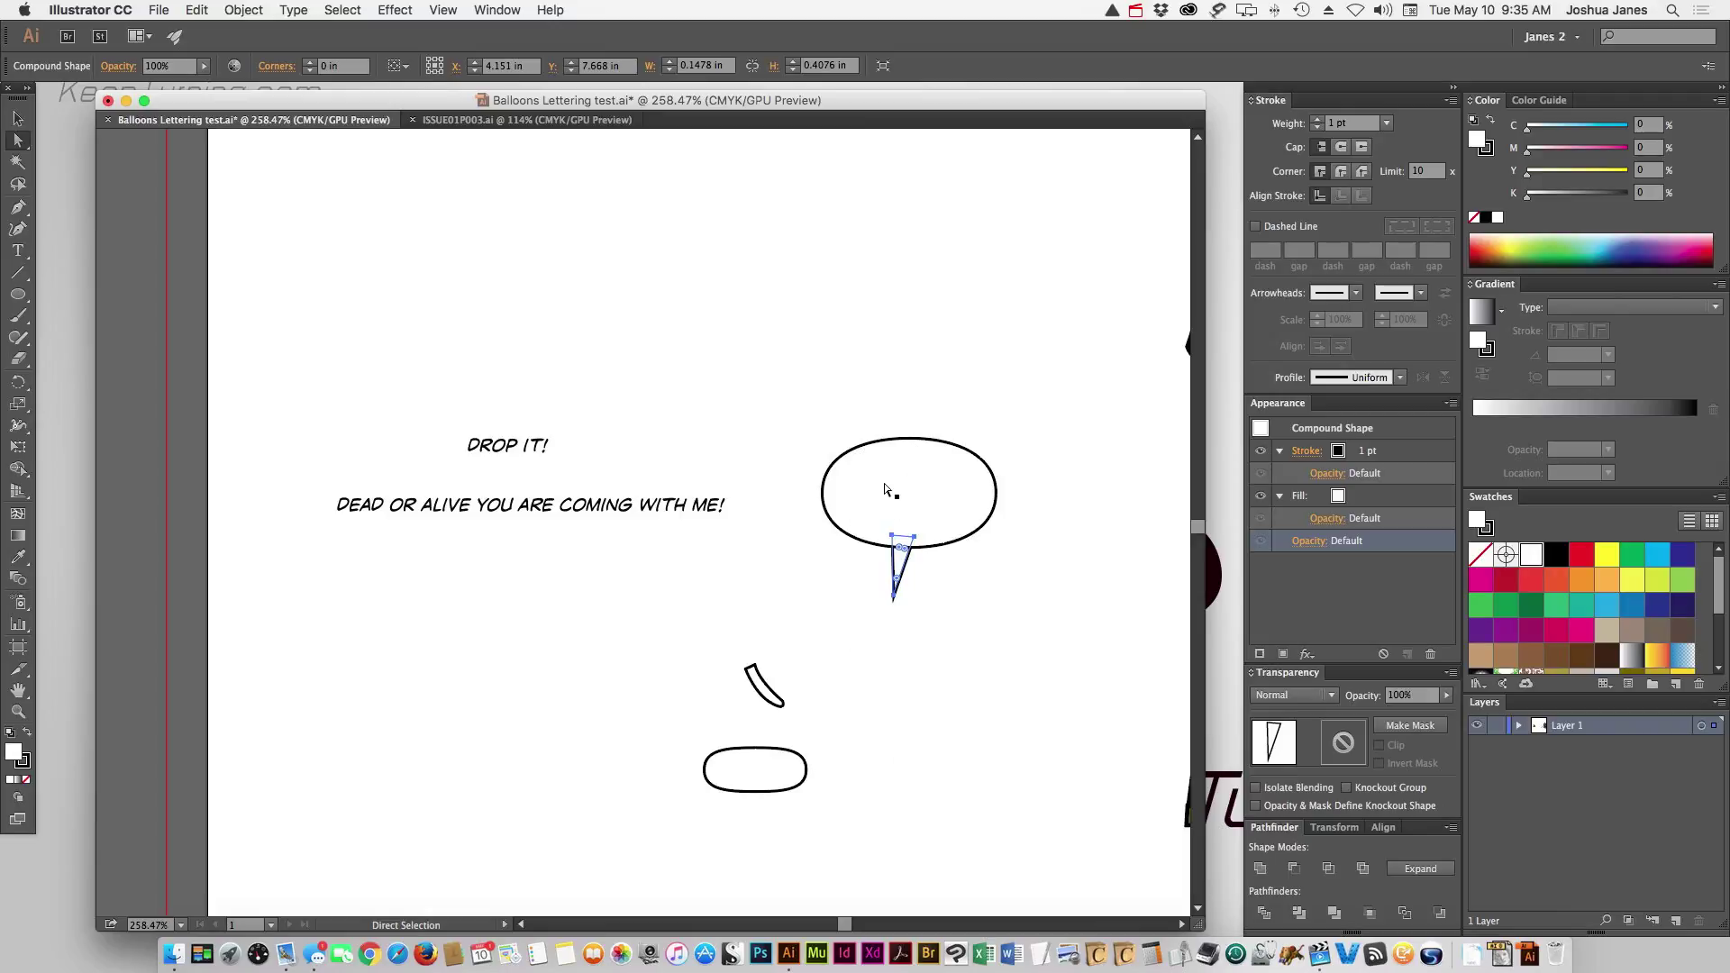
Send the large oval behind the tail and adjust the tail's overlap on the oval's lower edge
click(798, 318)
mouse_move(899, 578)
mouse_down()
mouse_move(888, 597)
mouse_move(878, 546)
mouse_move(892, 578)
mouse_up()
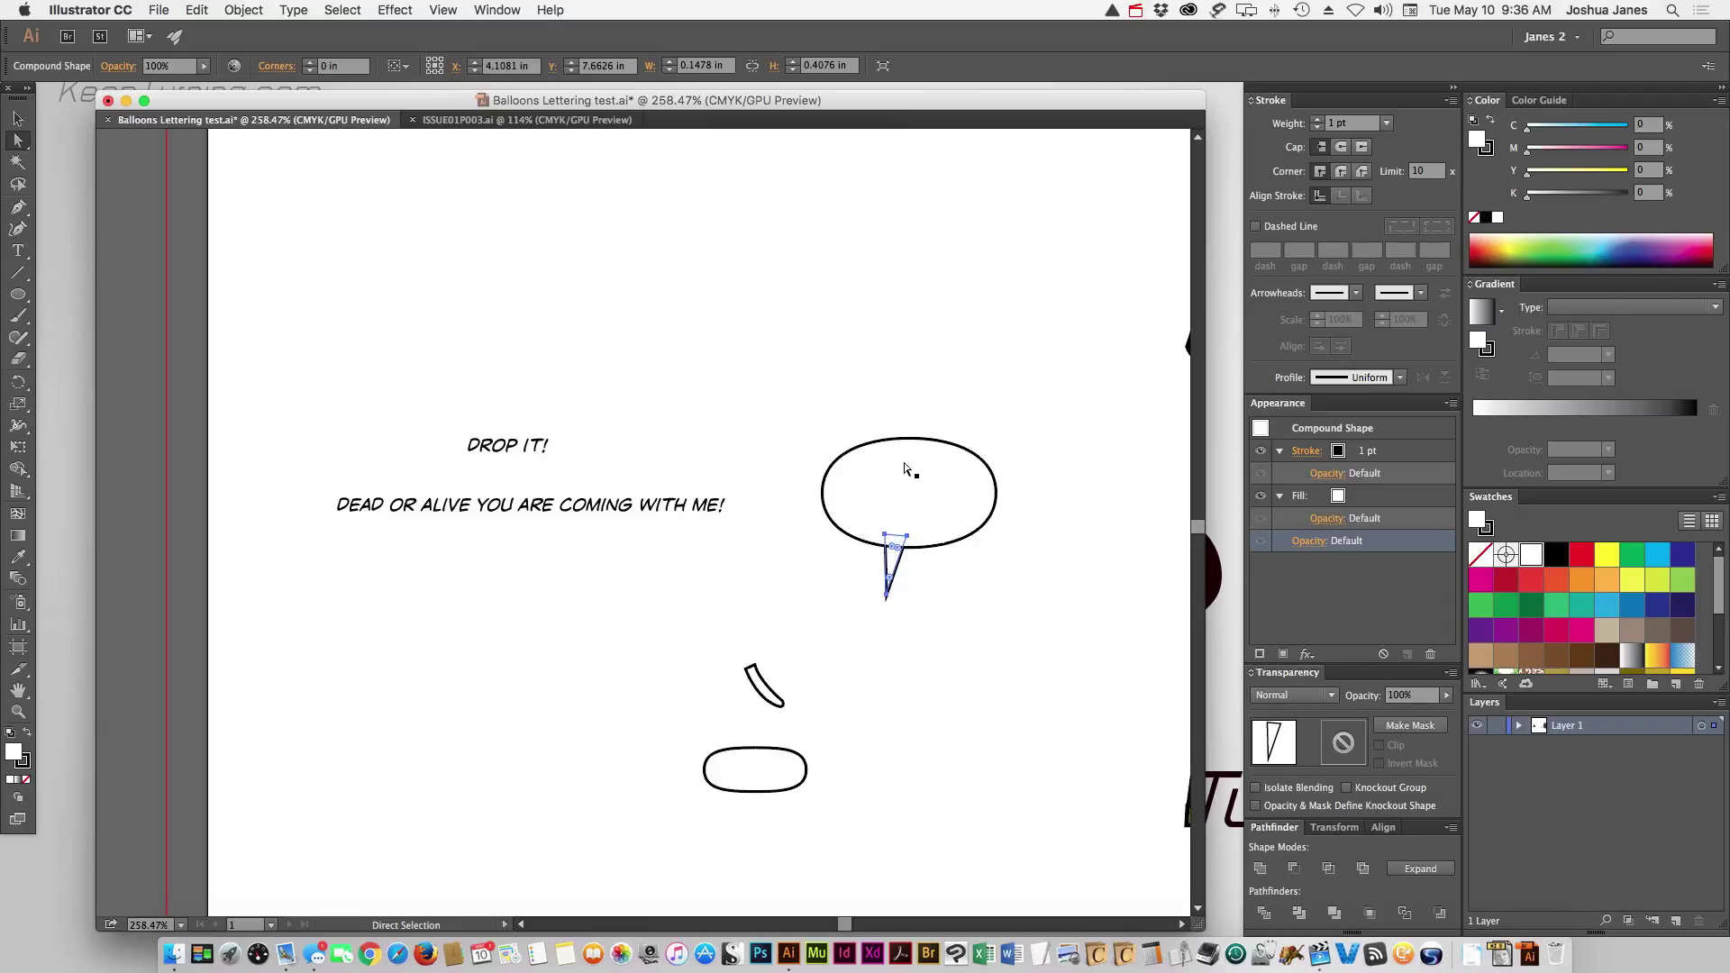
click(872, 499)
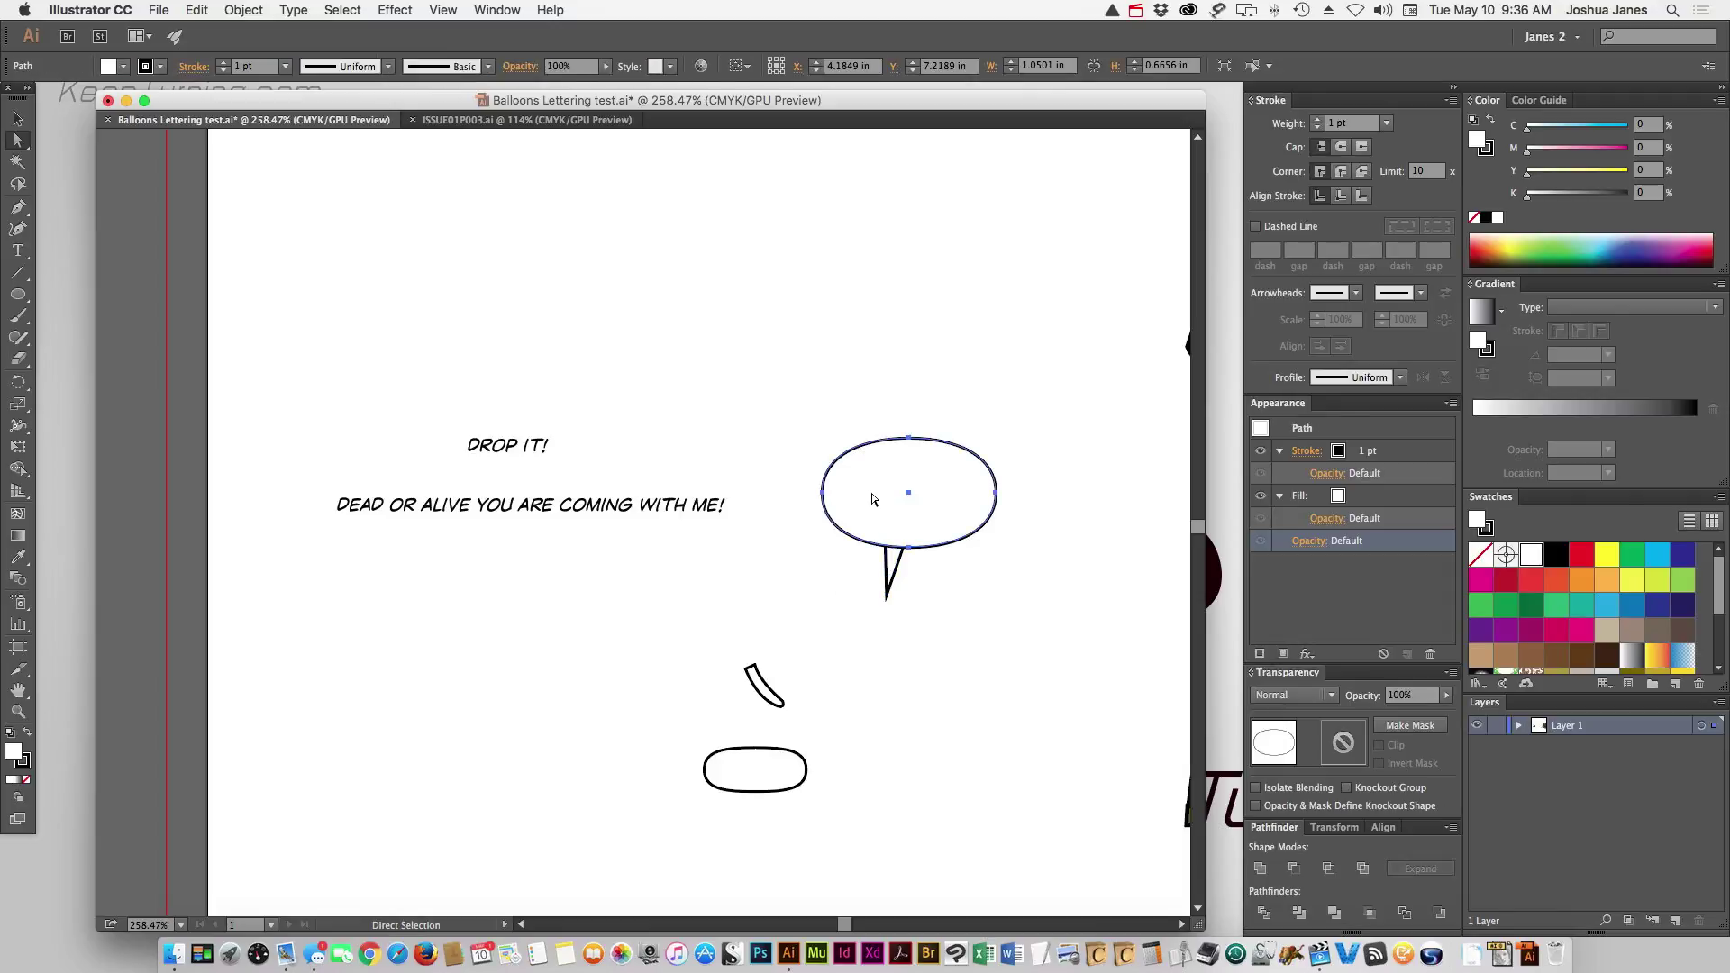
key(super+bracketleft)
click(840, 399)
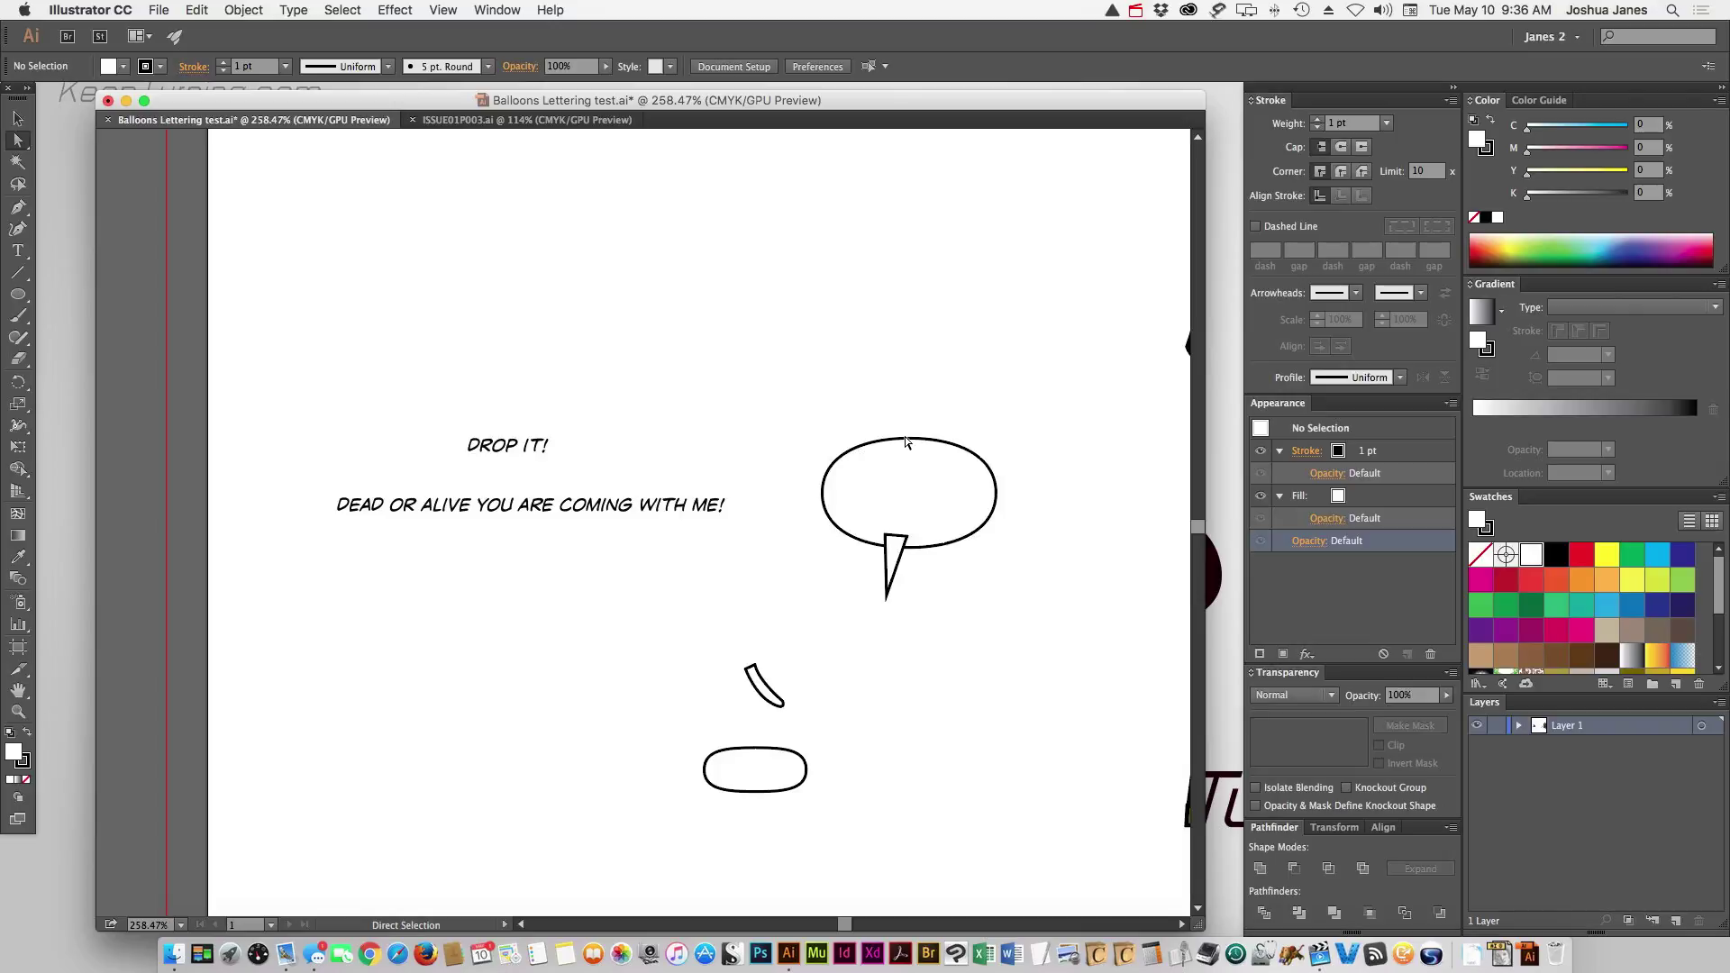
drag(896, 560, 899, 552)
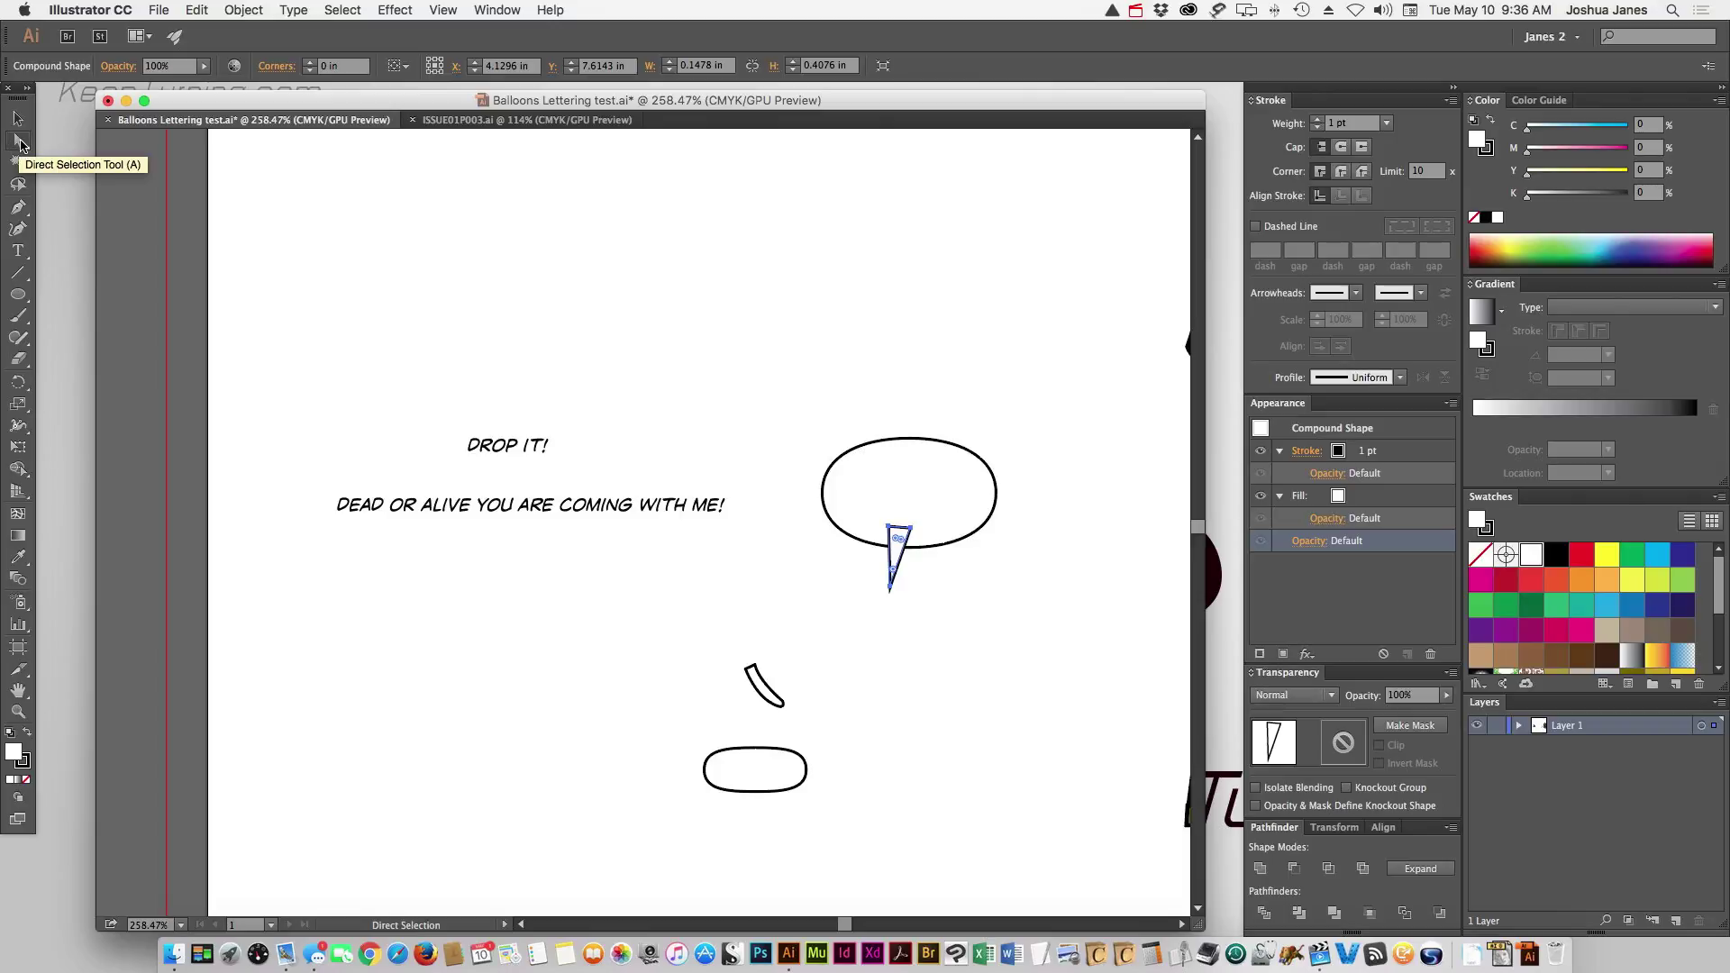
Unite the large oval and its tail as an editable compound shape
click(18, 141)
shift+click(888, 493)
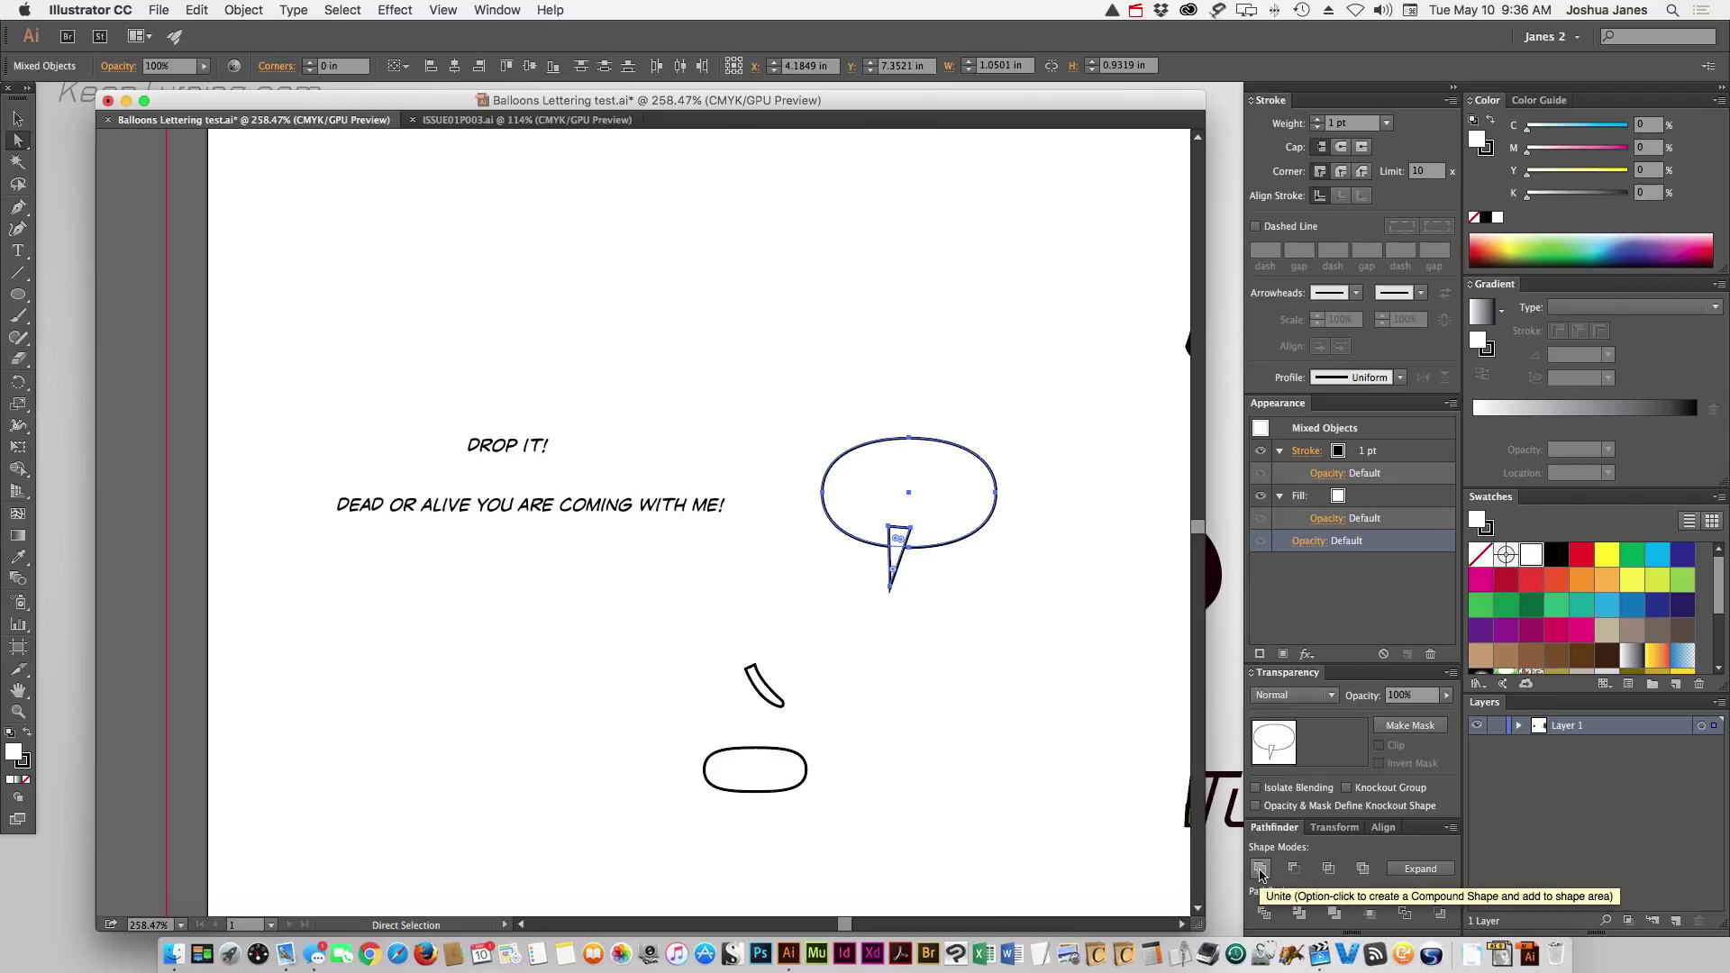
alt+click(1260, 870)
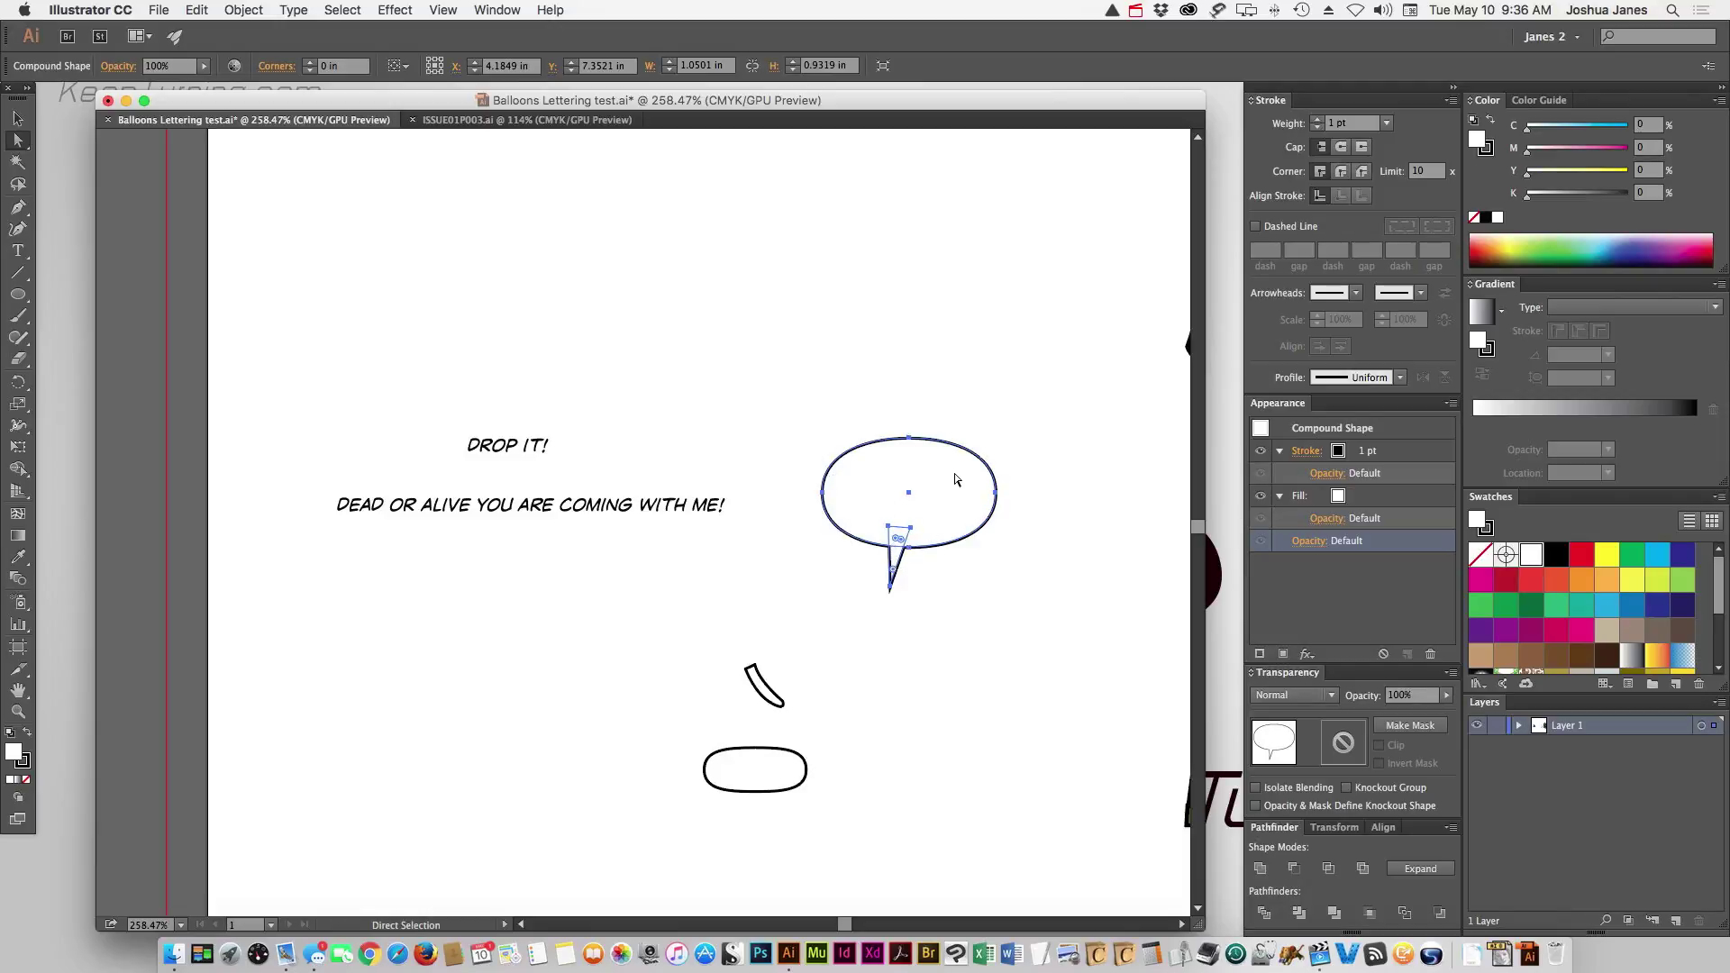
click(802, 545)
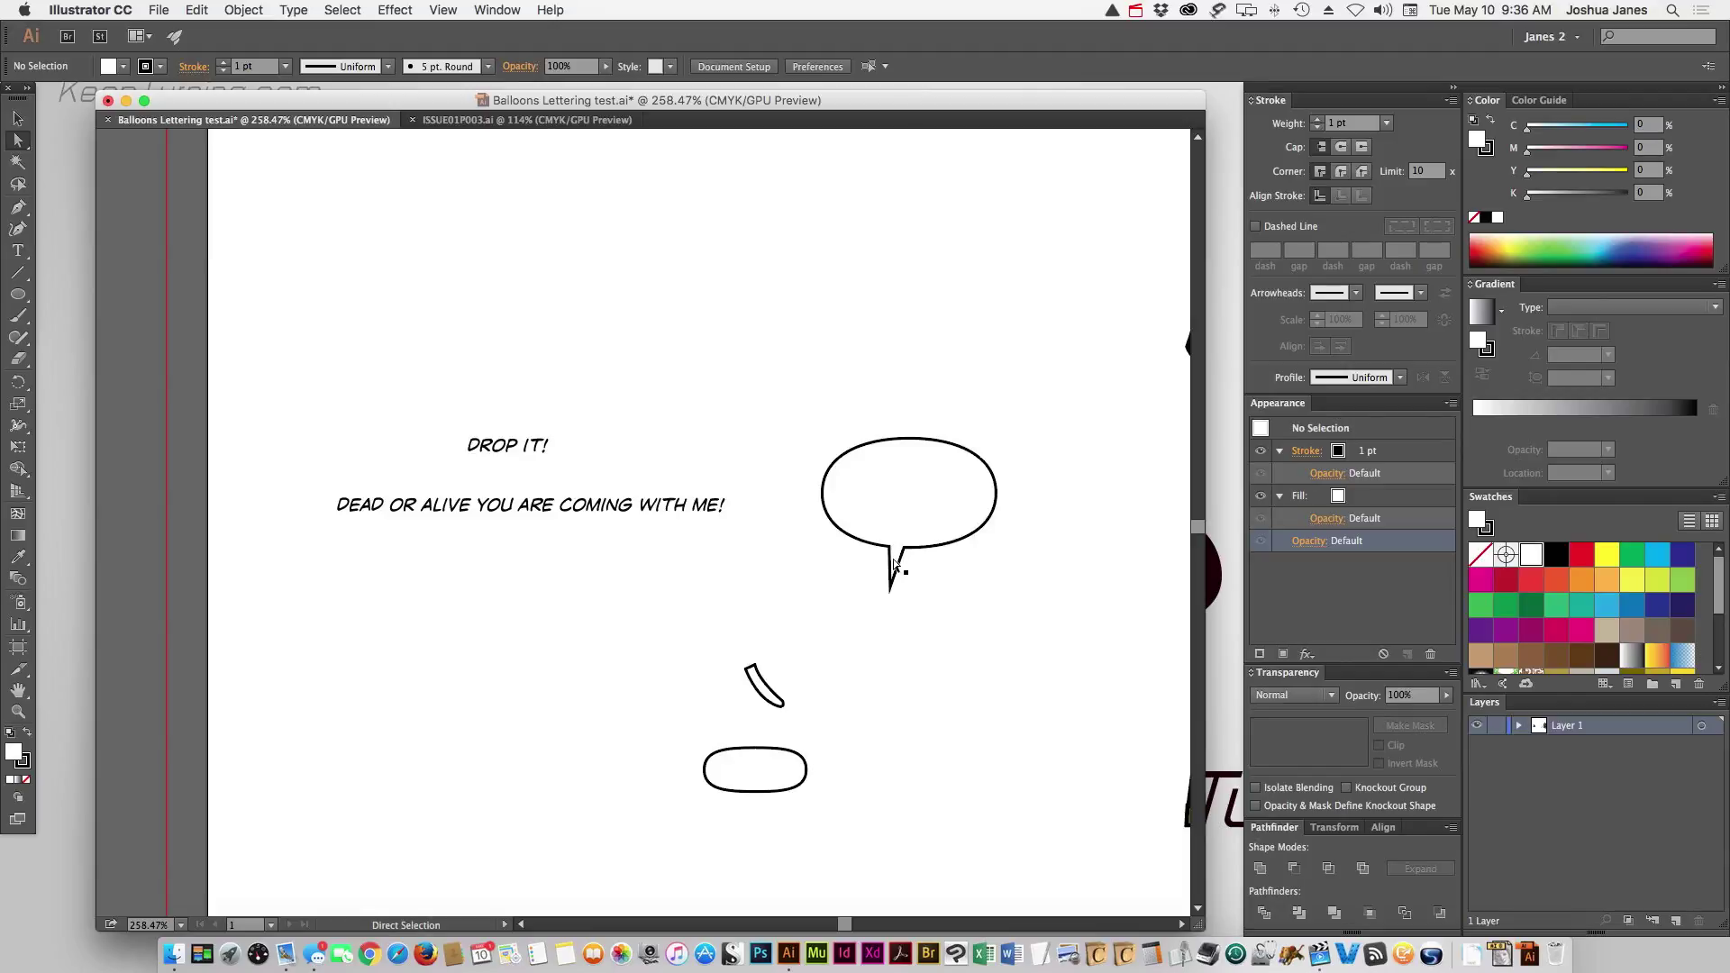
Move the tail within the compound shape to the oval's lower-left edge and rotate it to point down-left
drag(894, 565, 851, 521)
key(a)
key(v)
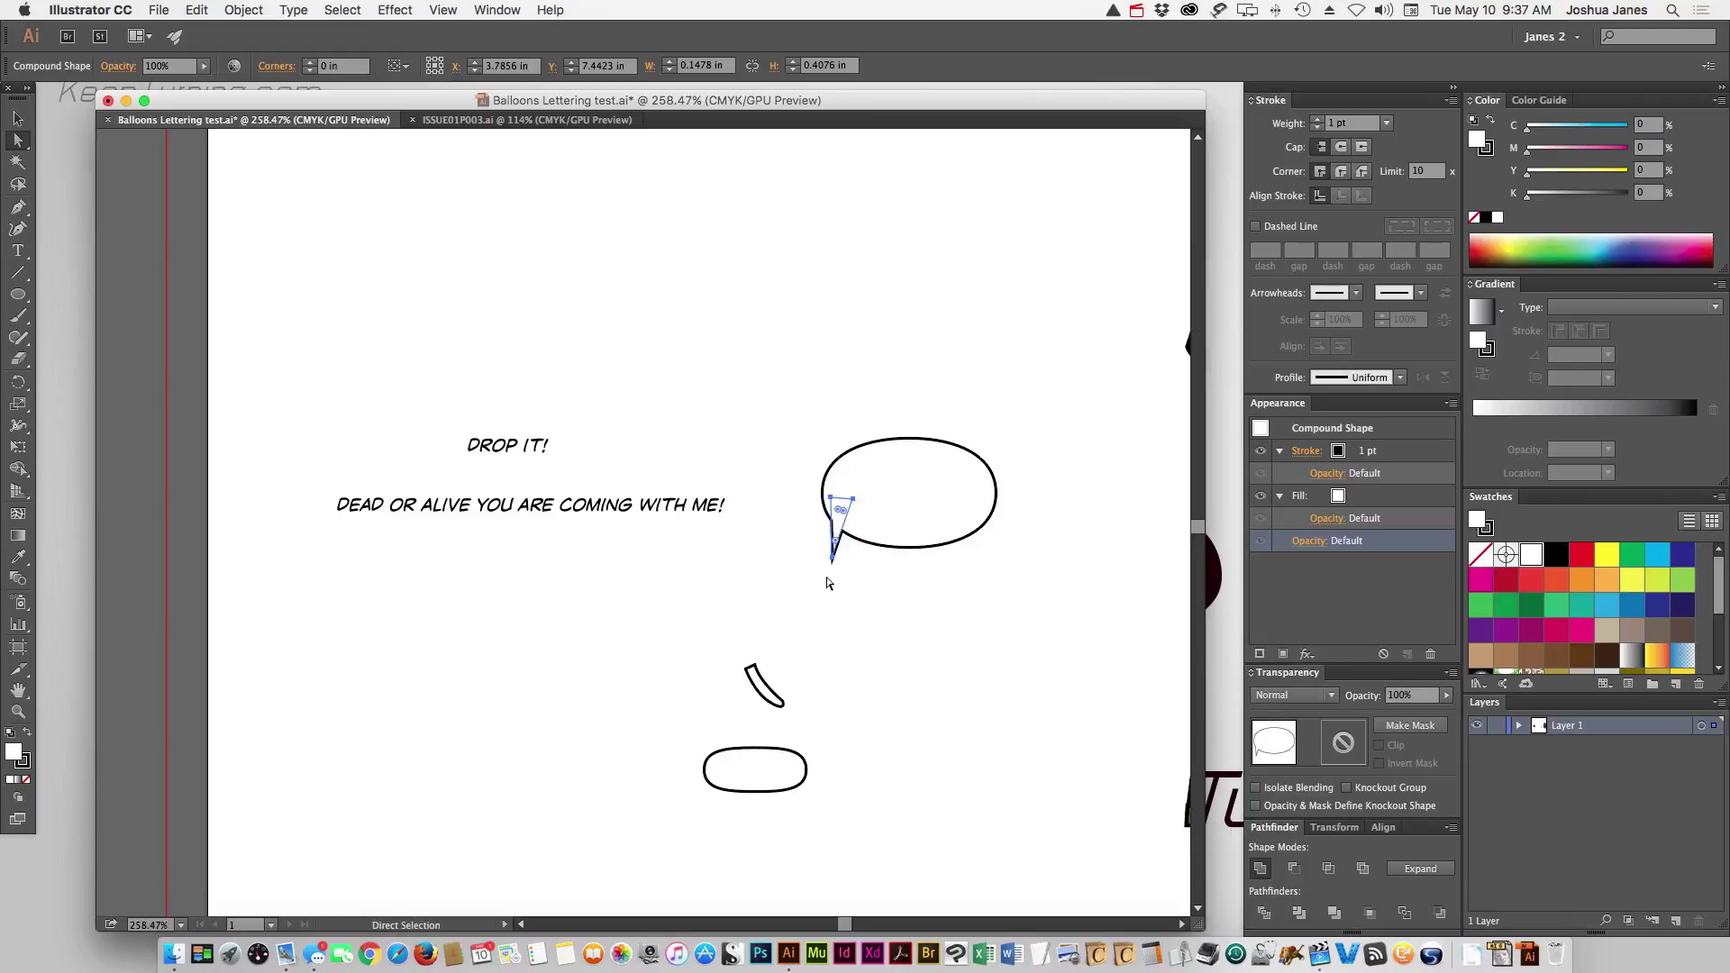
drag(821, 576, 822, 443)
key(a)
key(super+z)
key(super+space)
super+click(827, 449)
super+click(809, 460)
drag(469, 514, 724, 379)
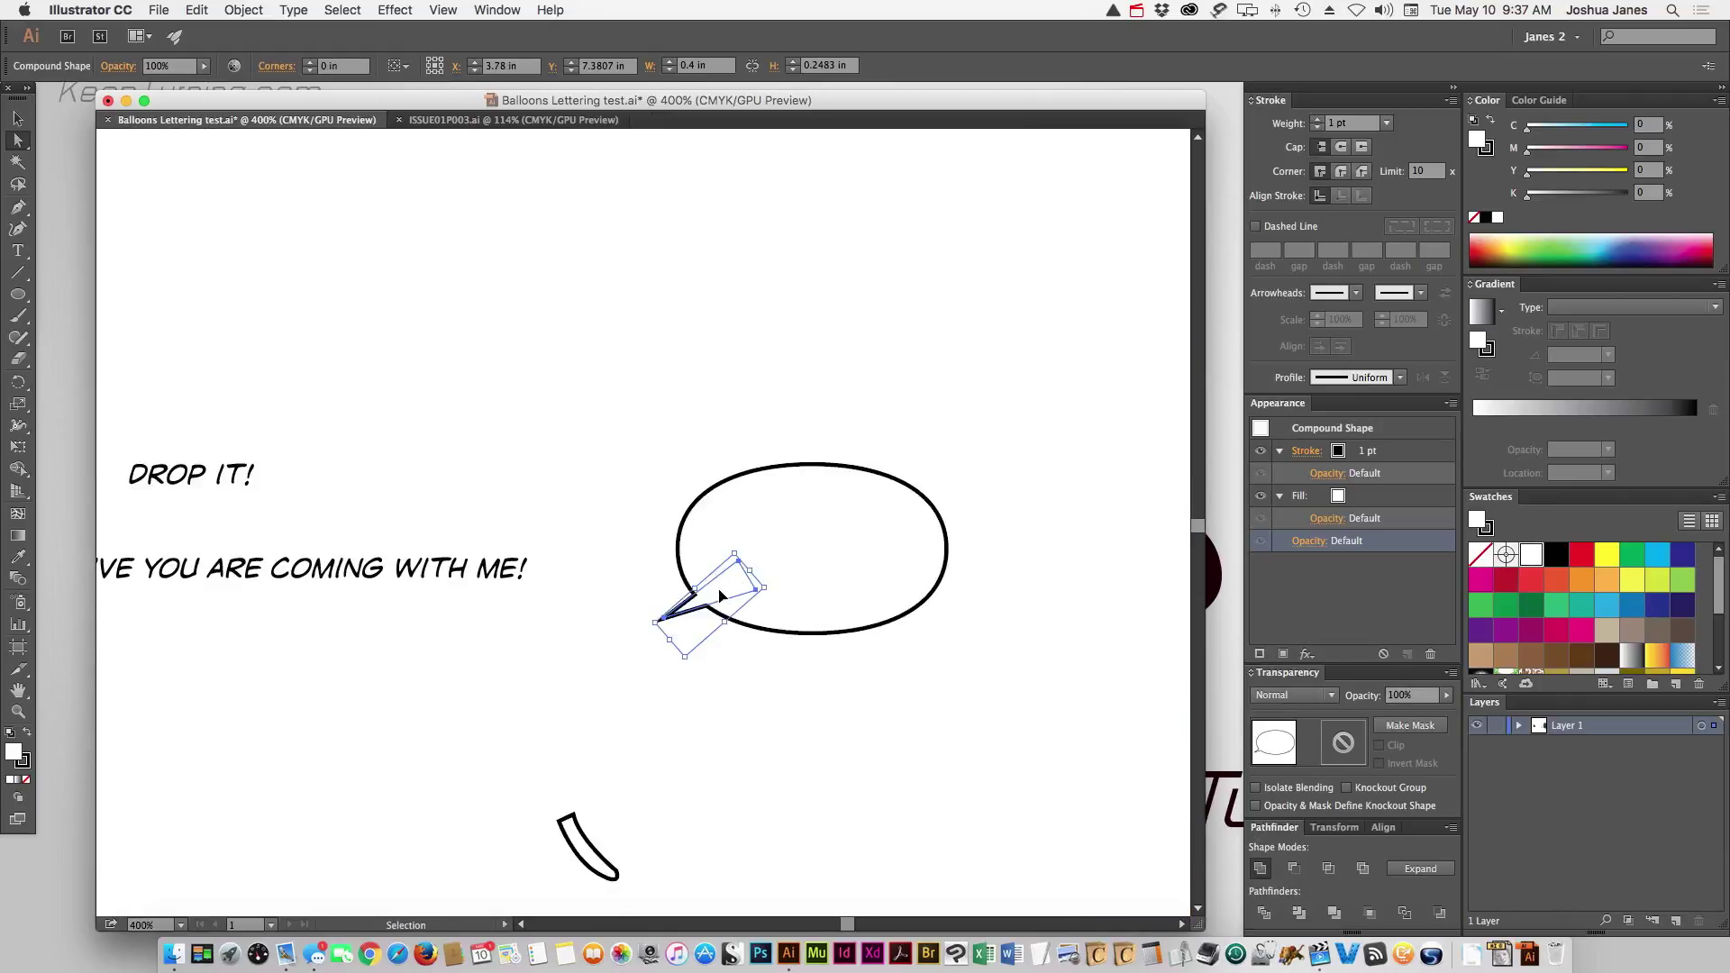
Move the tail to the oval's upper-left edge and rotate it to point upward
drag(716, 594, 732, 383)
key(v)
drag(658, 472, 716, 438)
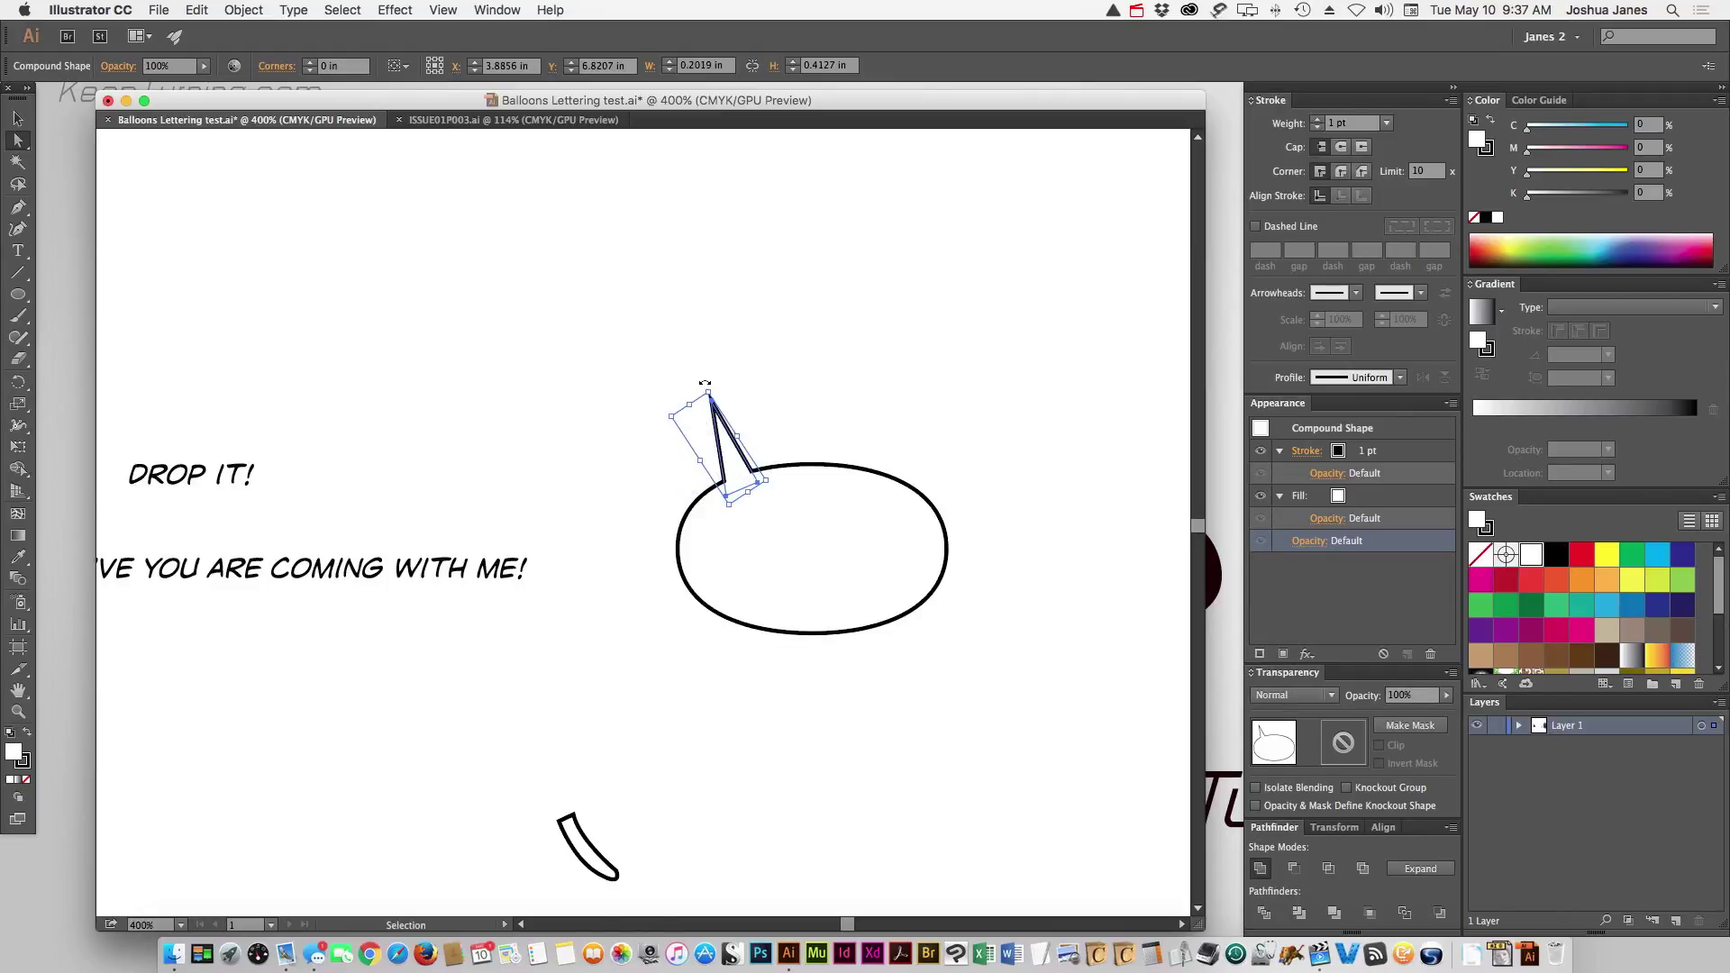
Rotate the tail to point down-right and place it on the oval's lower-right edge
drag(705, 383, 829, 568)
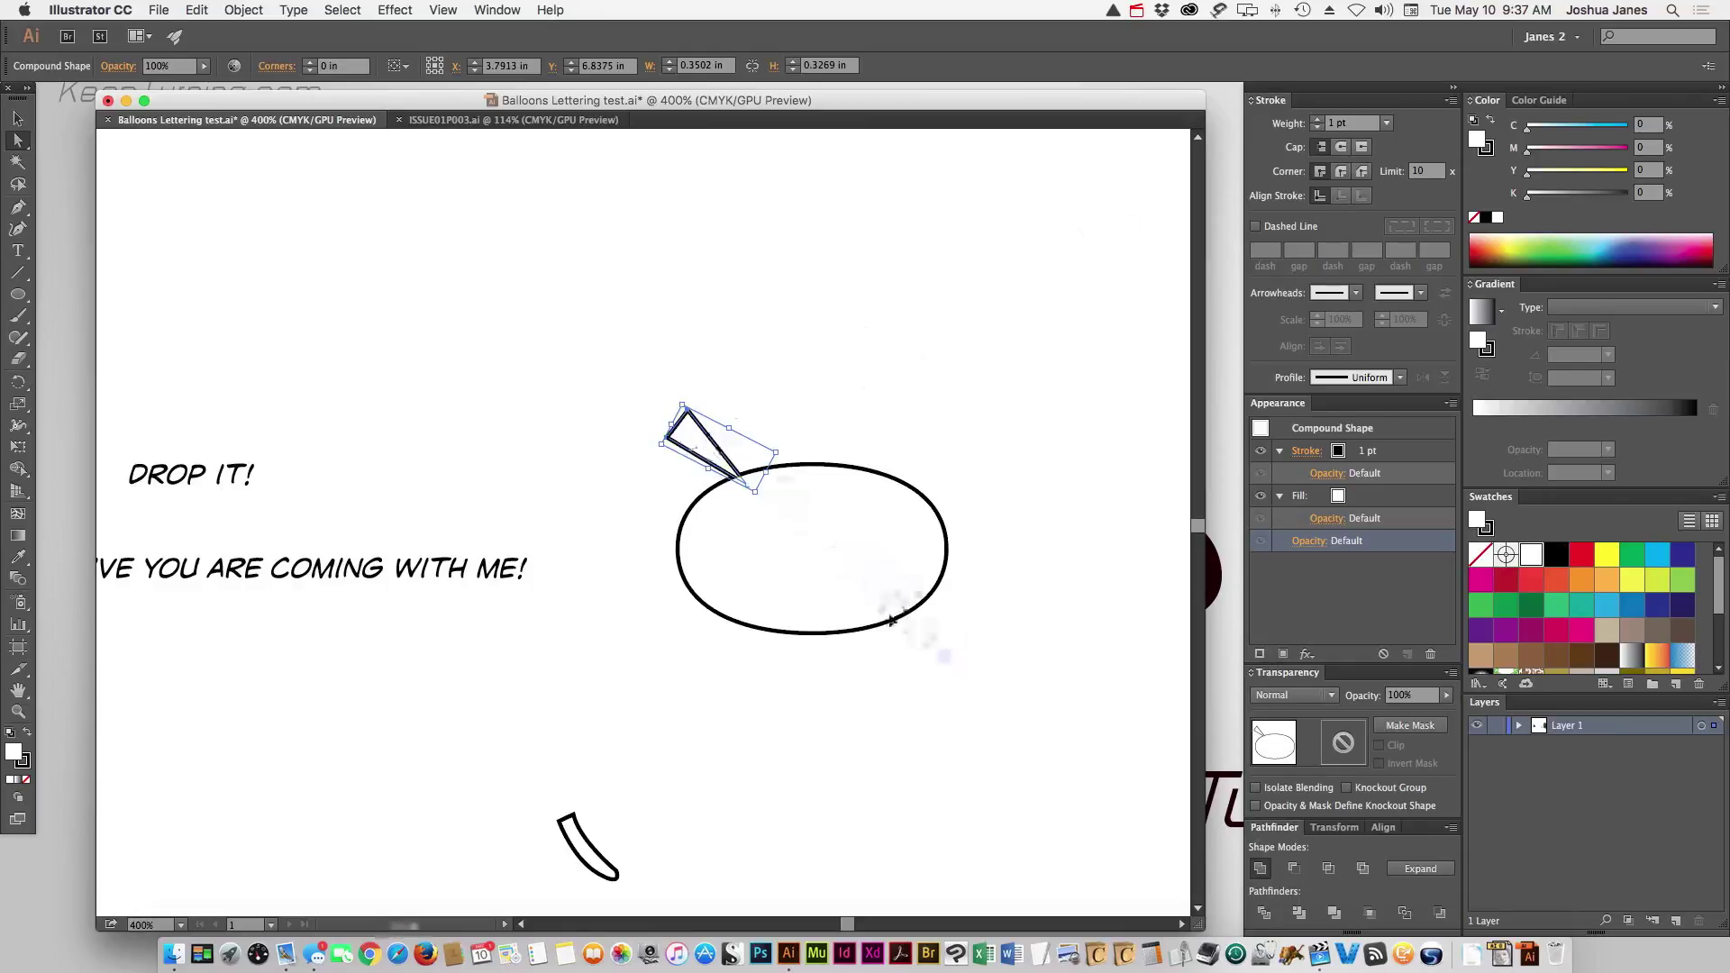
drag(890, 620, 910, 628)
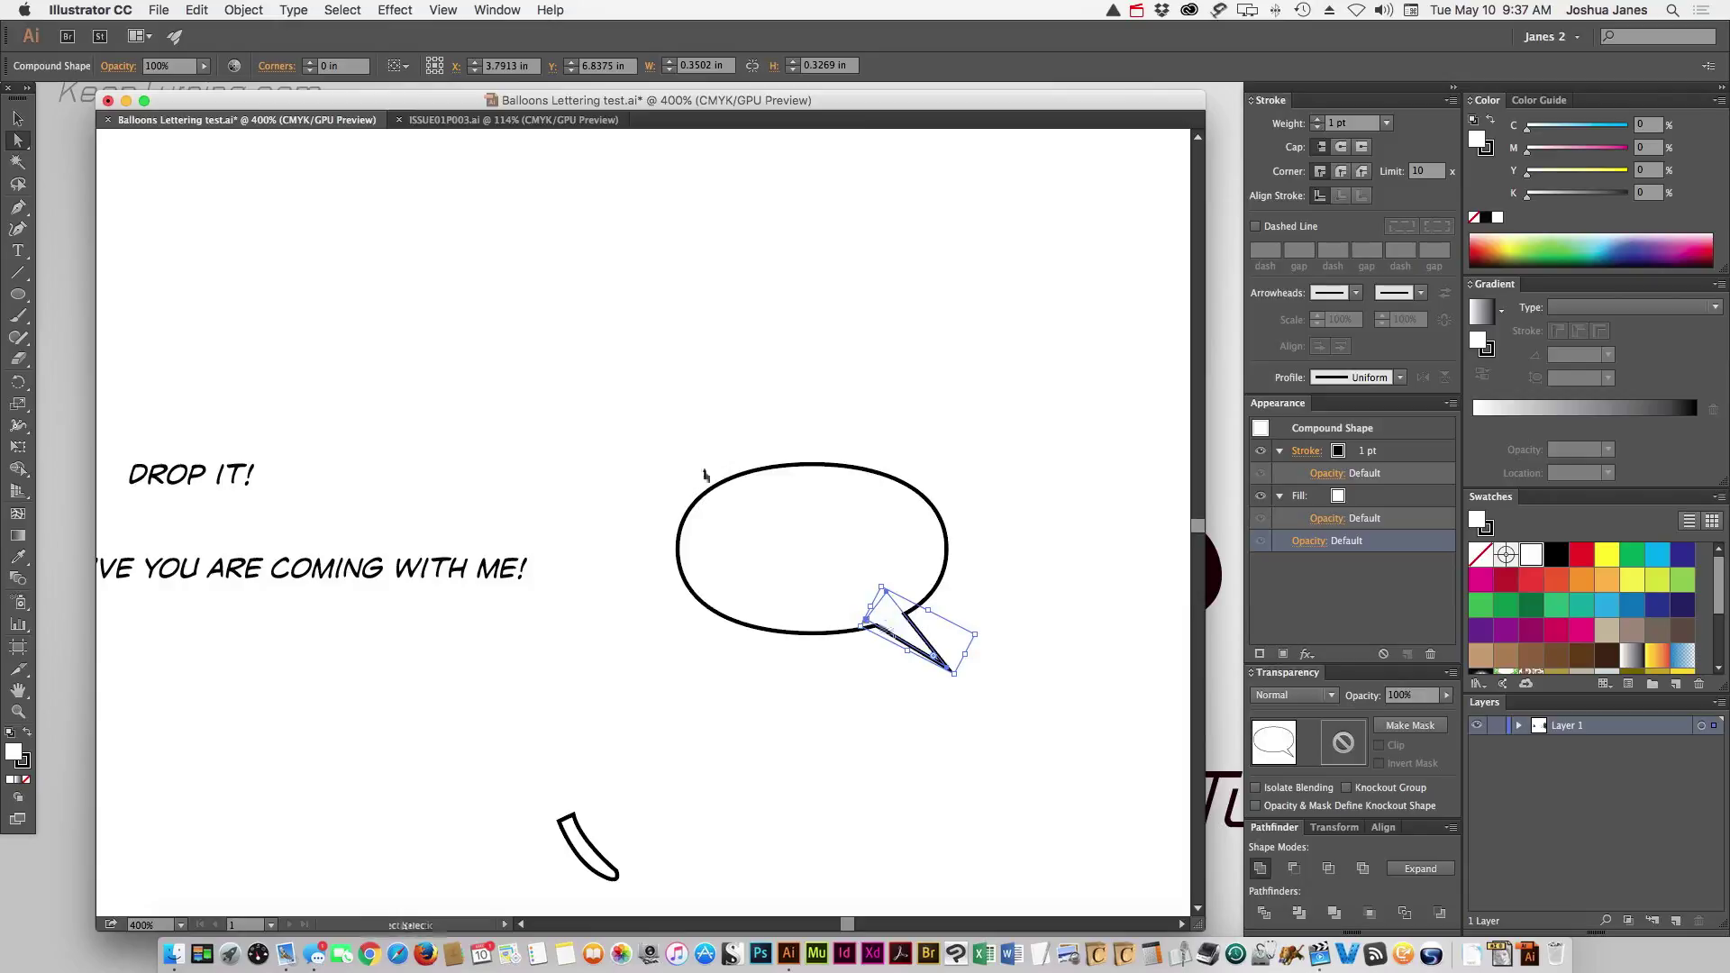
click(640, 464)
Move the small rounded balloon and the curved connector up to the upper-left of the large balloon
scroll(614, 637, down, 5)
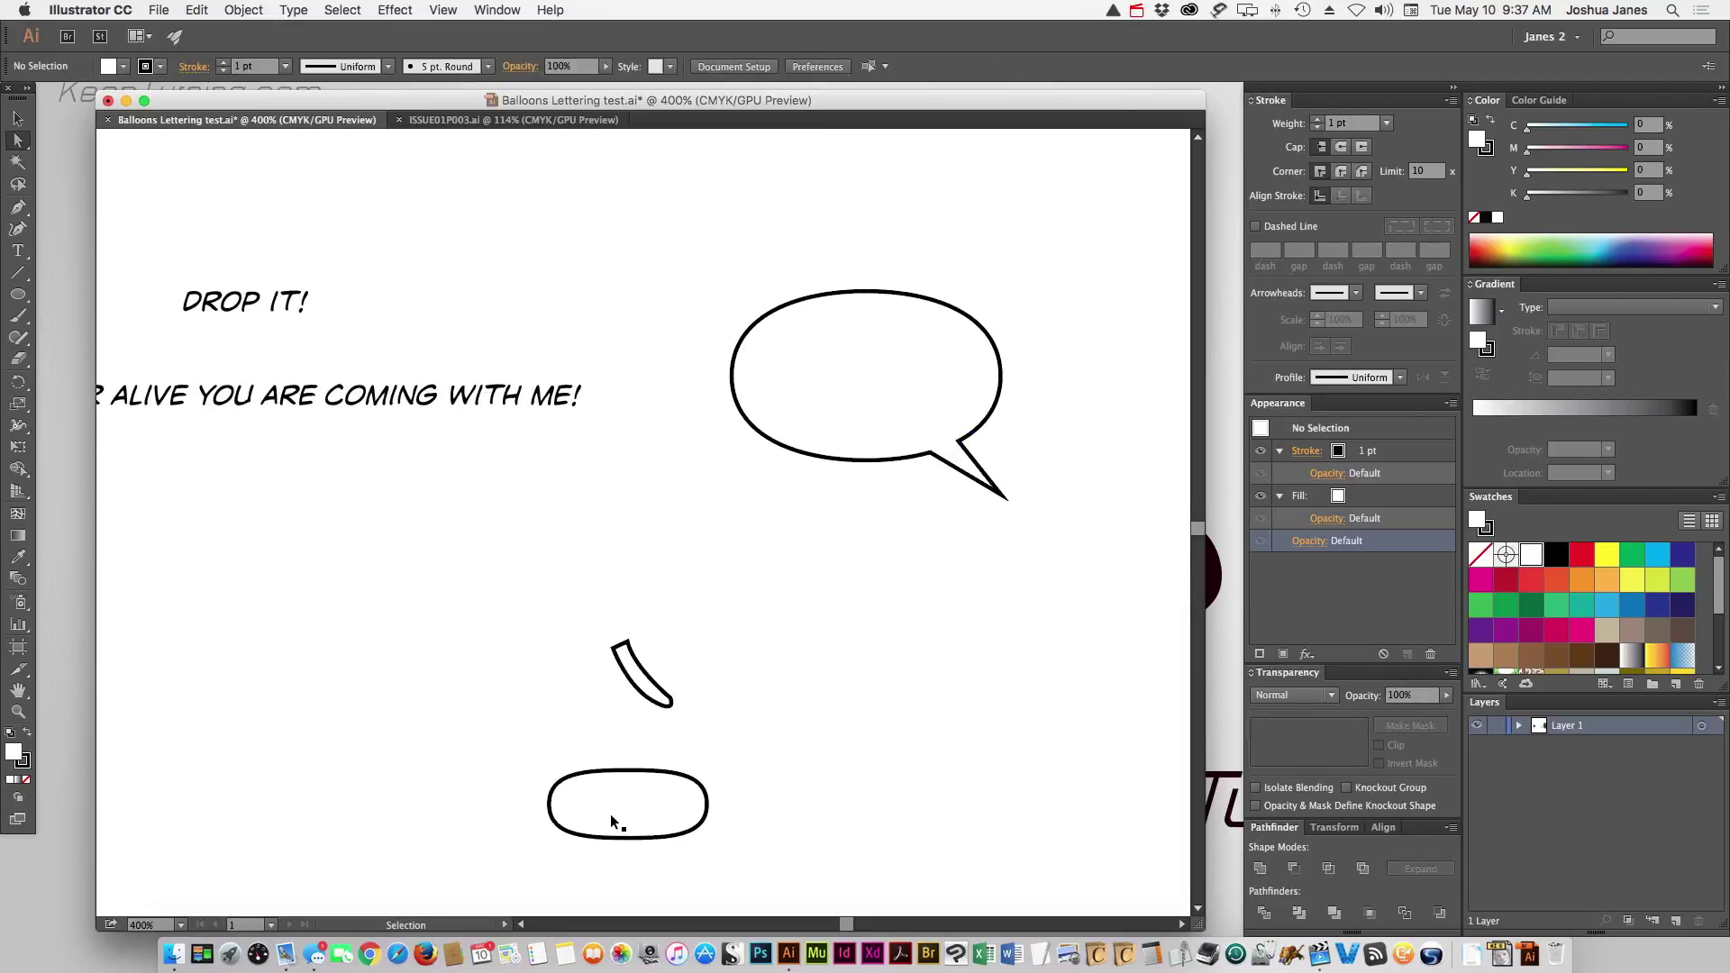
drag(609, 816, 685, 239)
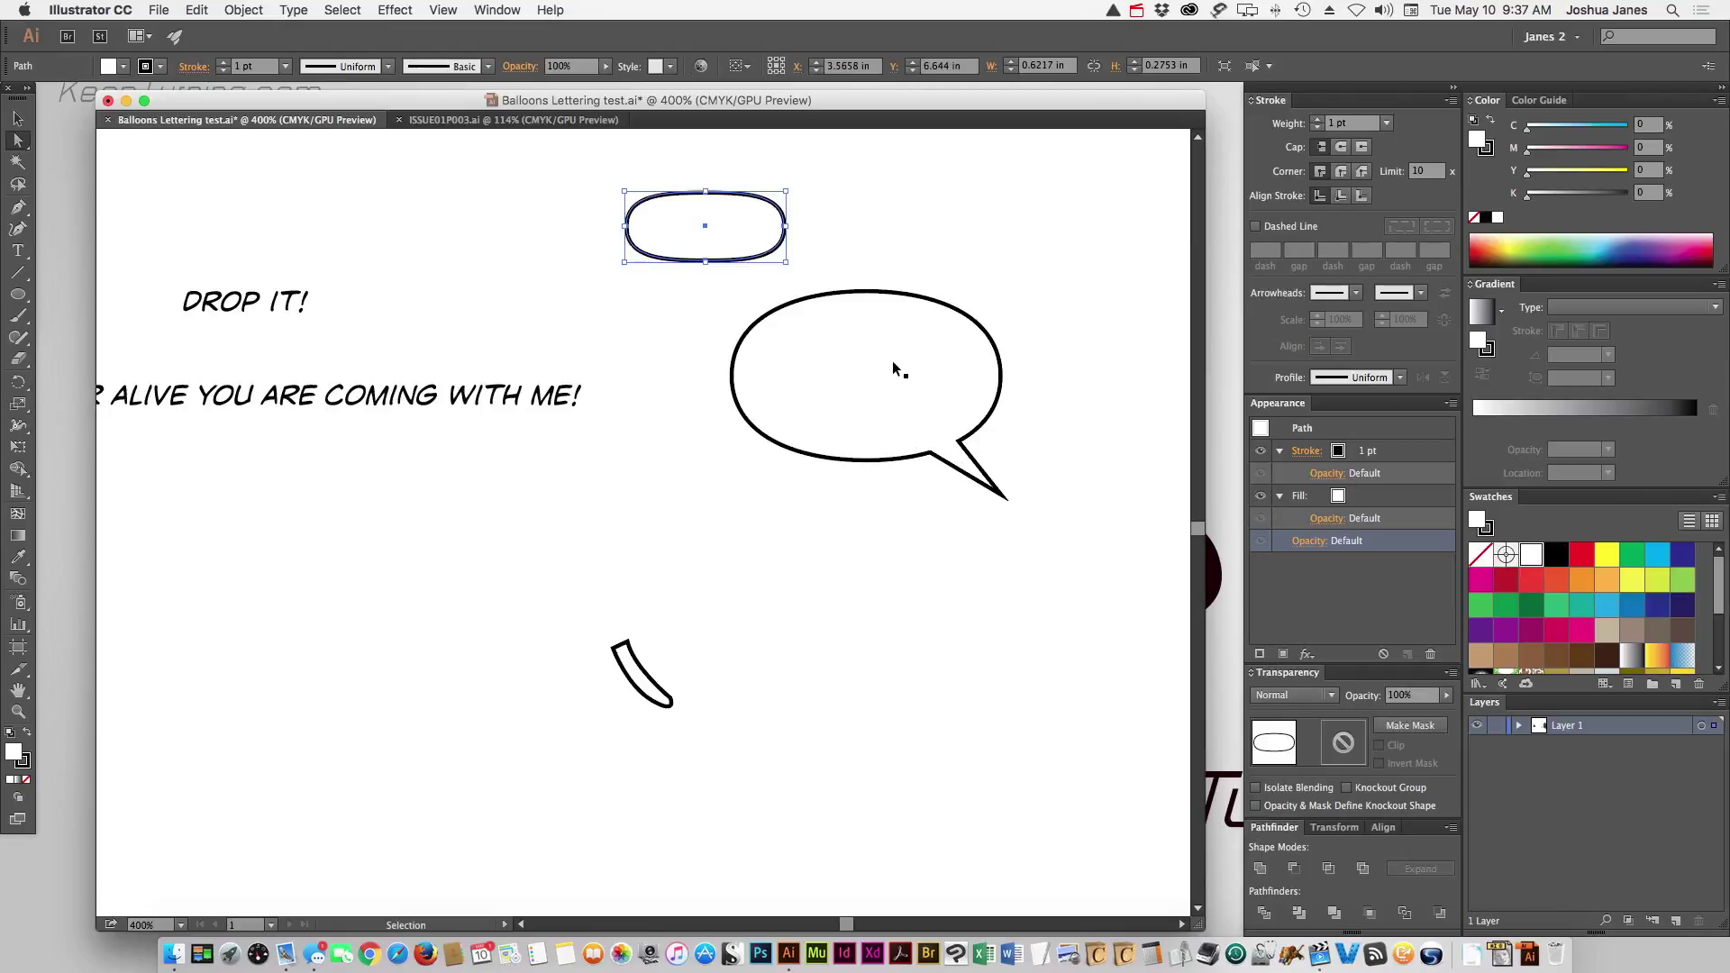
key(super+shift+b)
key(super)
drag(638, 682, 576, 301)
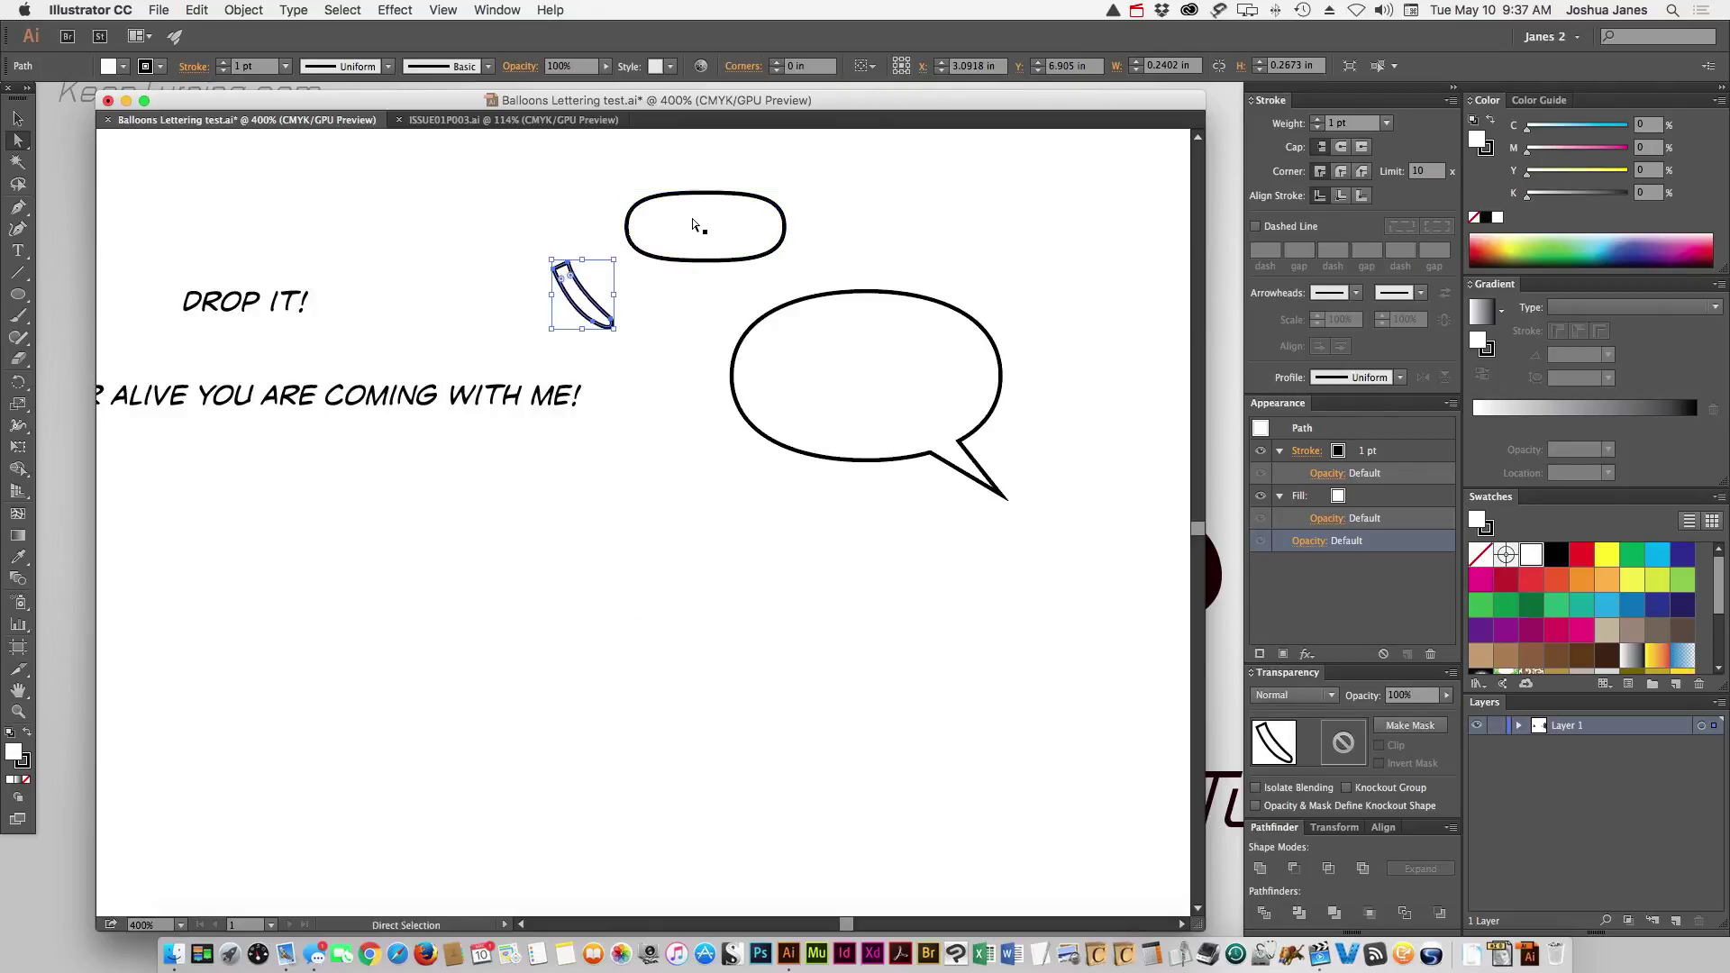
Cut the small balloon and connector and paste them in front inside the large balloon's compound shape
shift+click(689, 230)
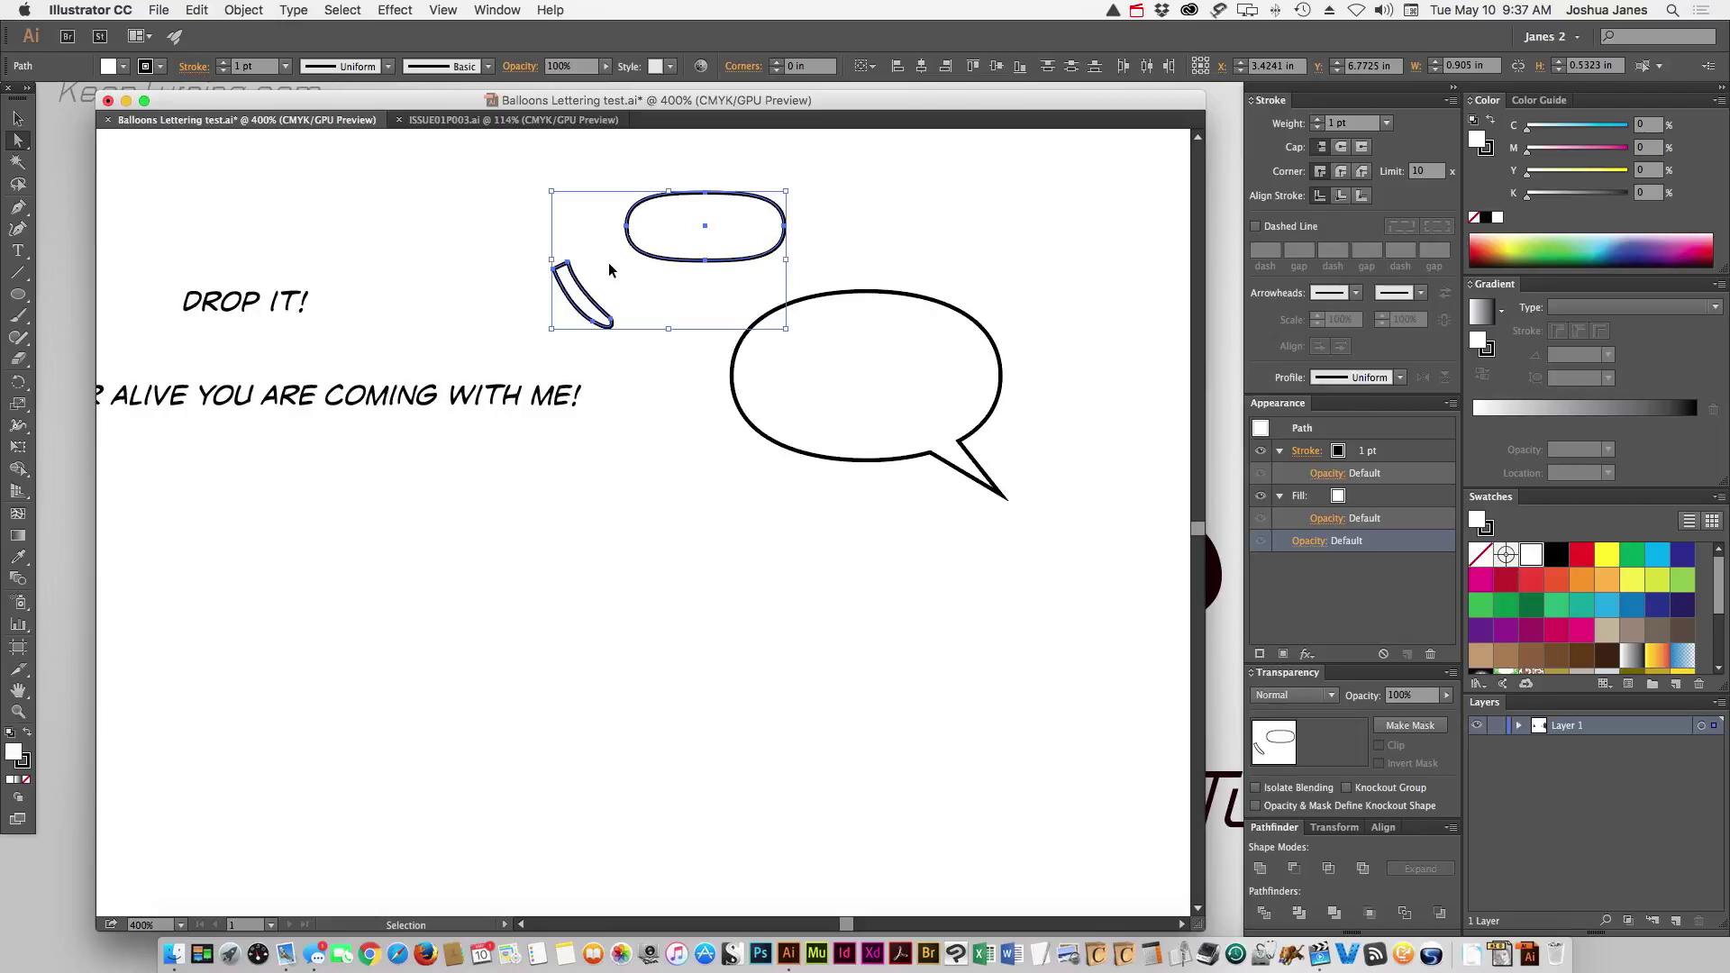
key(Delete)
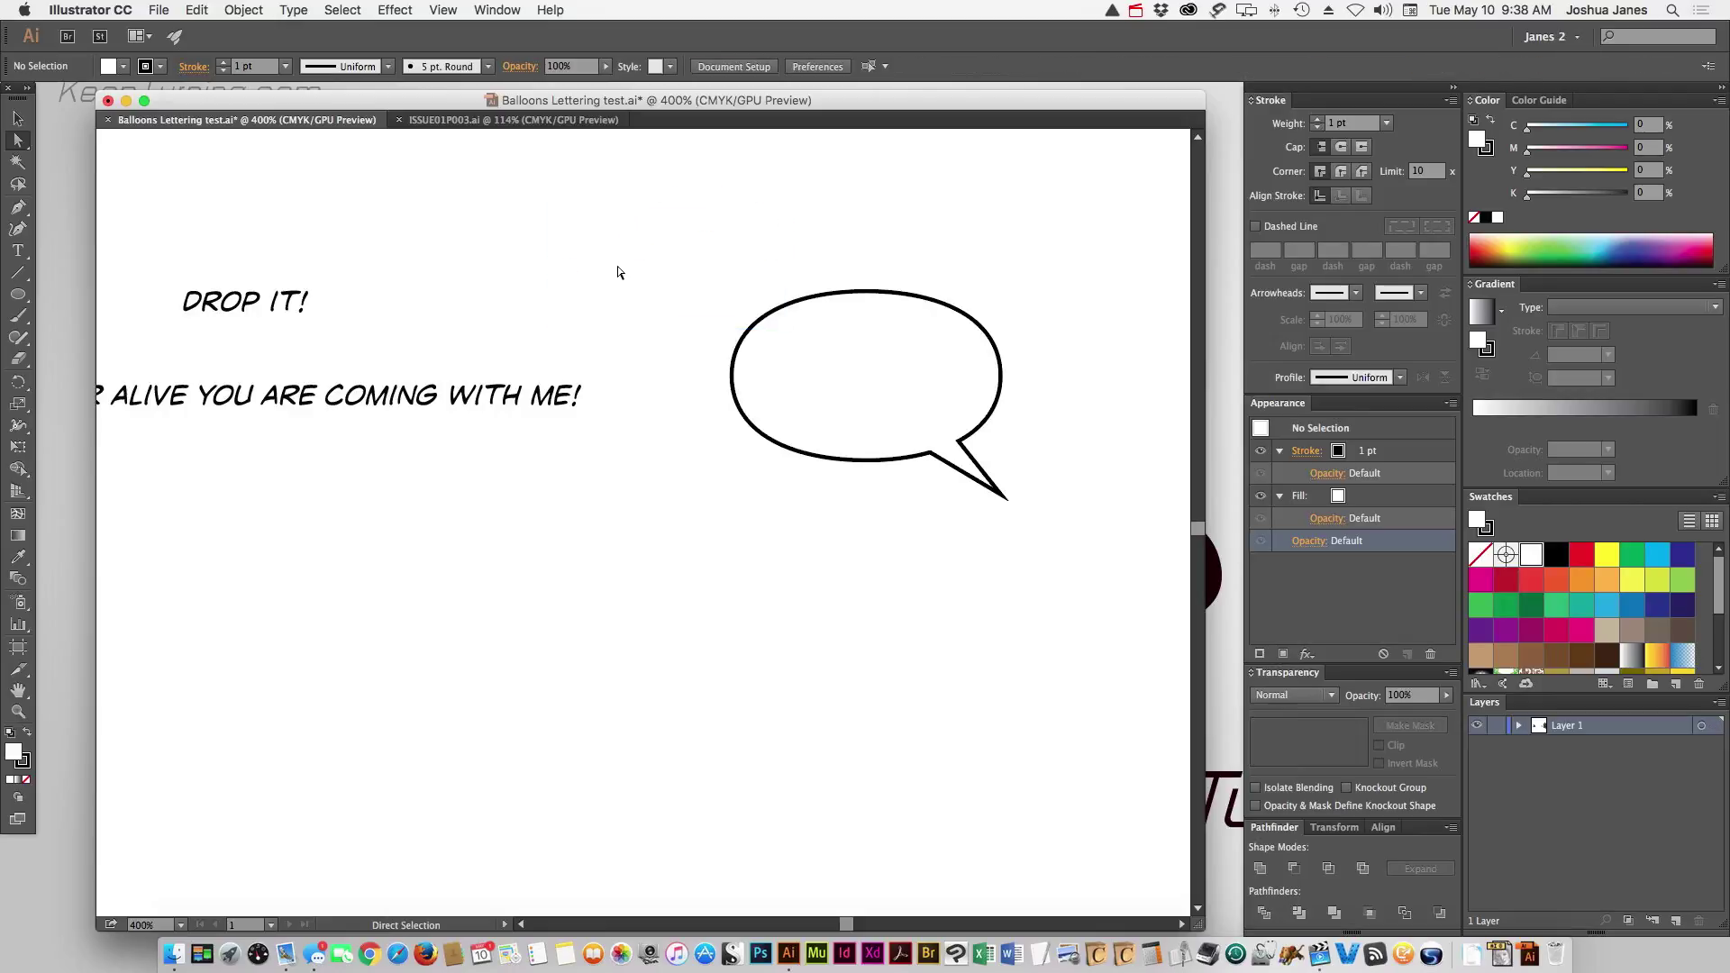
click(770, 345)
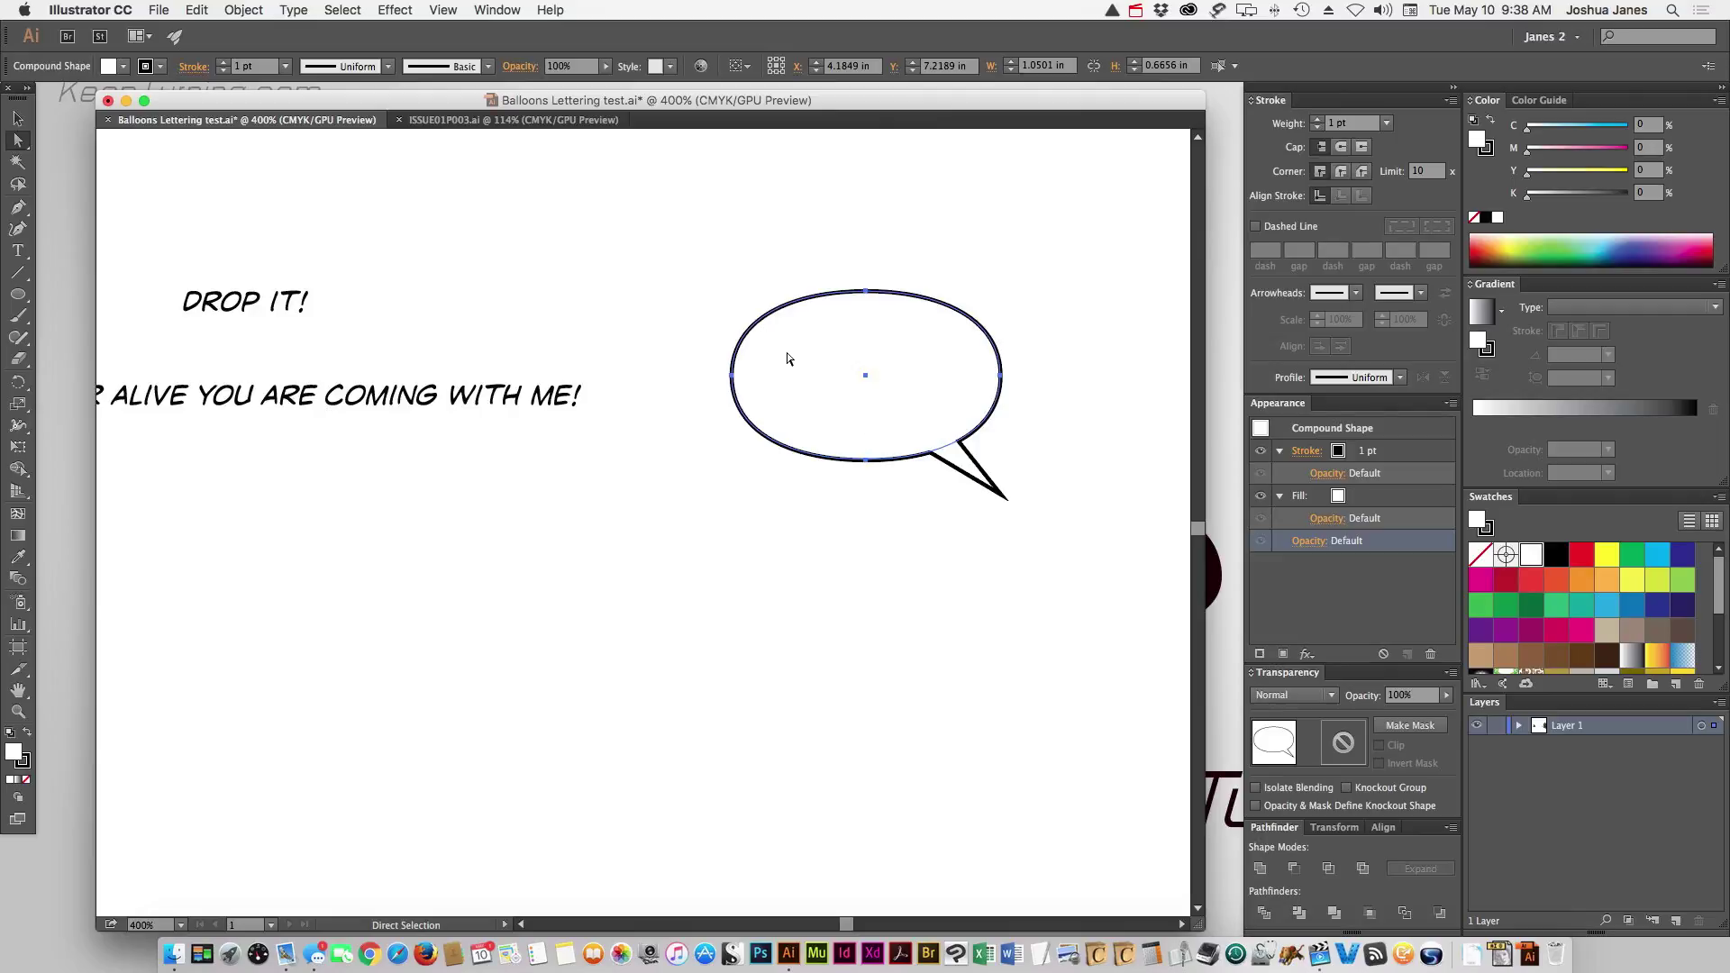
key(v)
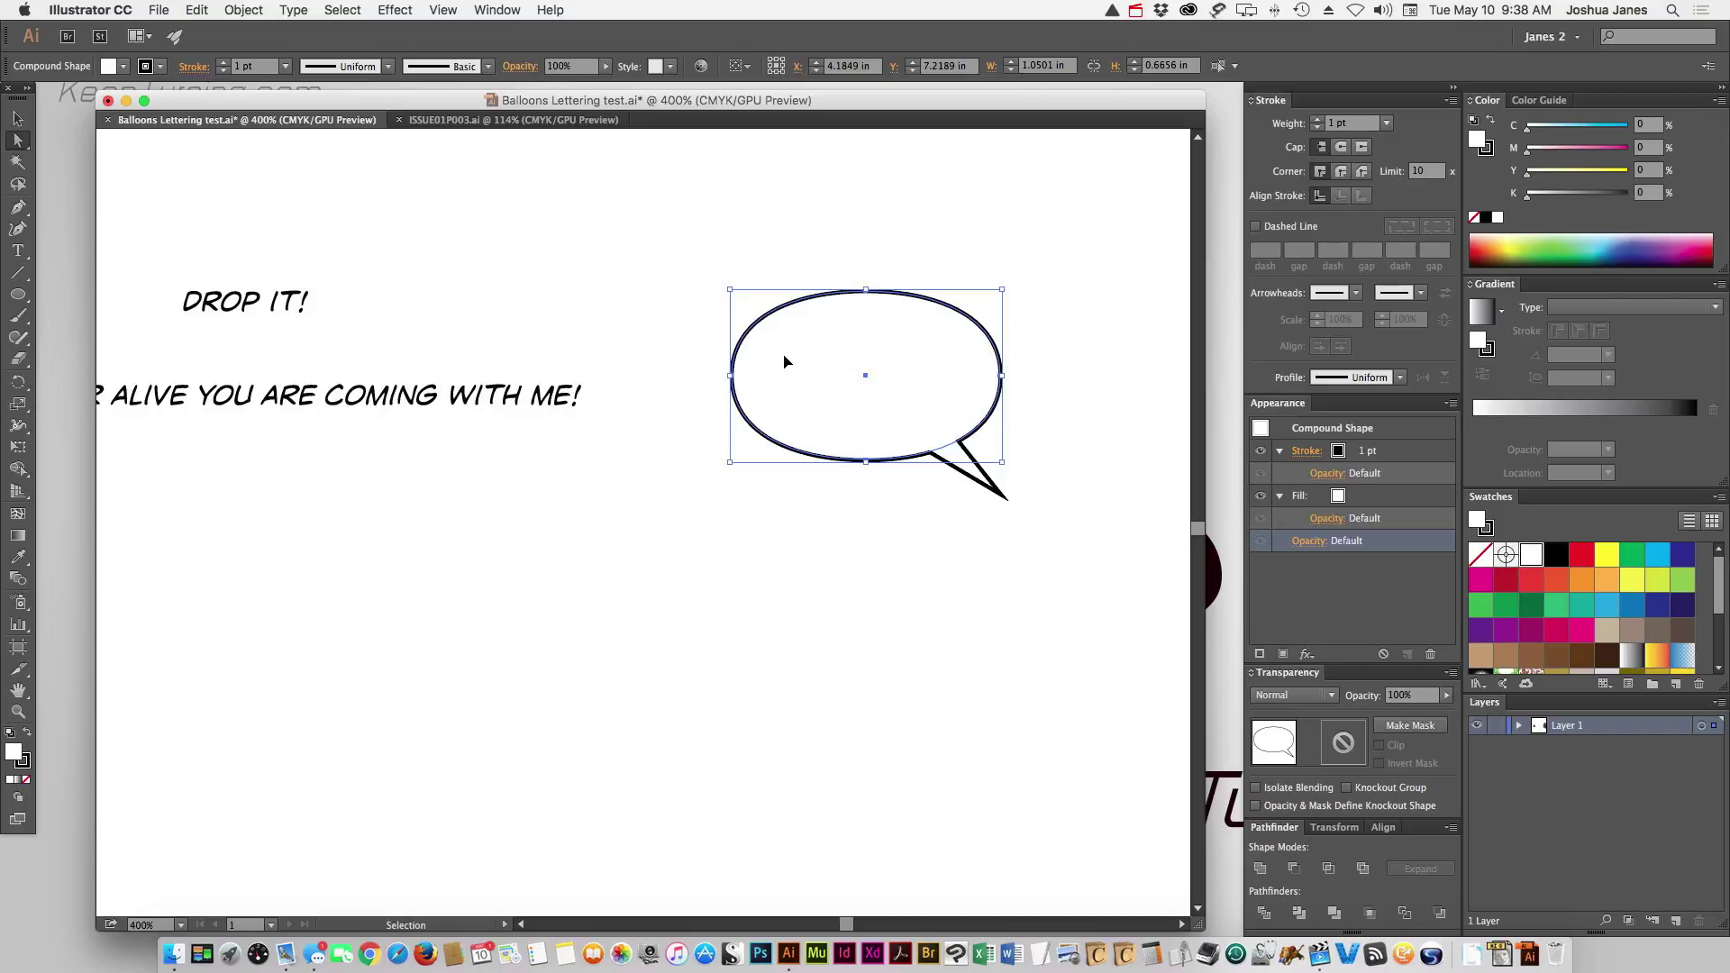
key(super+f)
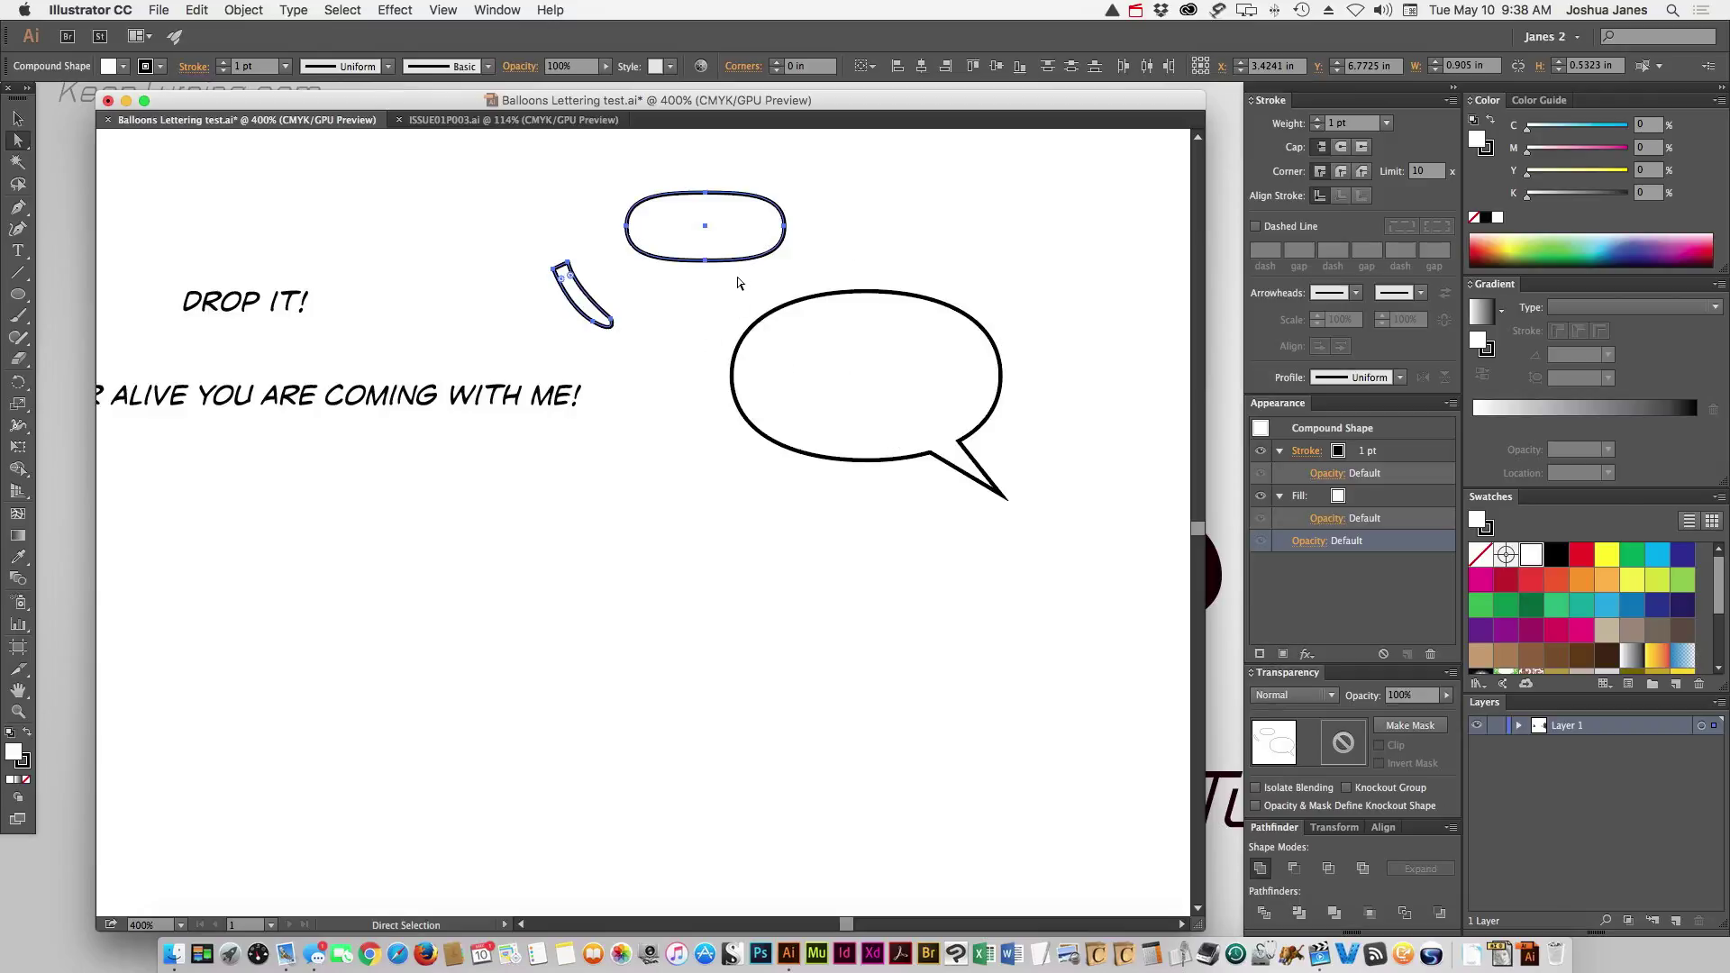
click(651, 222)
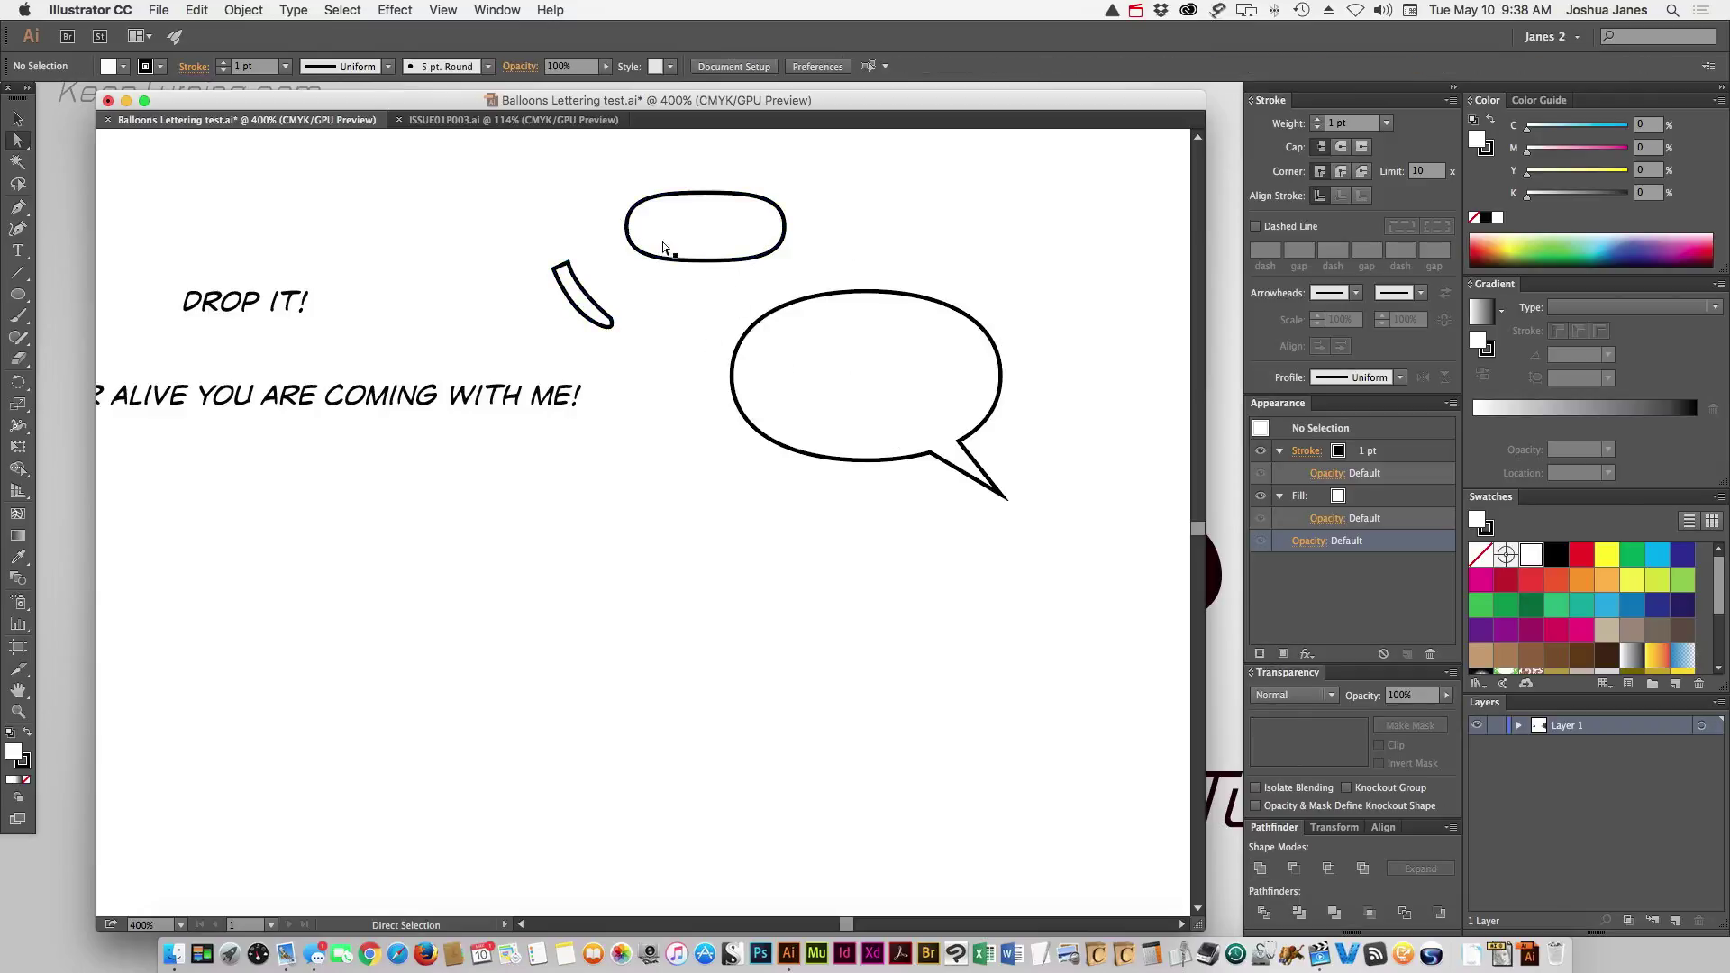
Position the connector and small balloon so they join the large balloon's upper-left edge
drag(668, 243, 703, 339)
drag(703, 339, 673, 182)
drag(574, 295, 767, 307)
drag(696, 218, 683, 254)
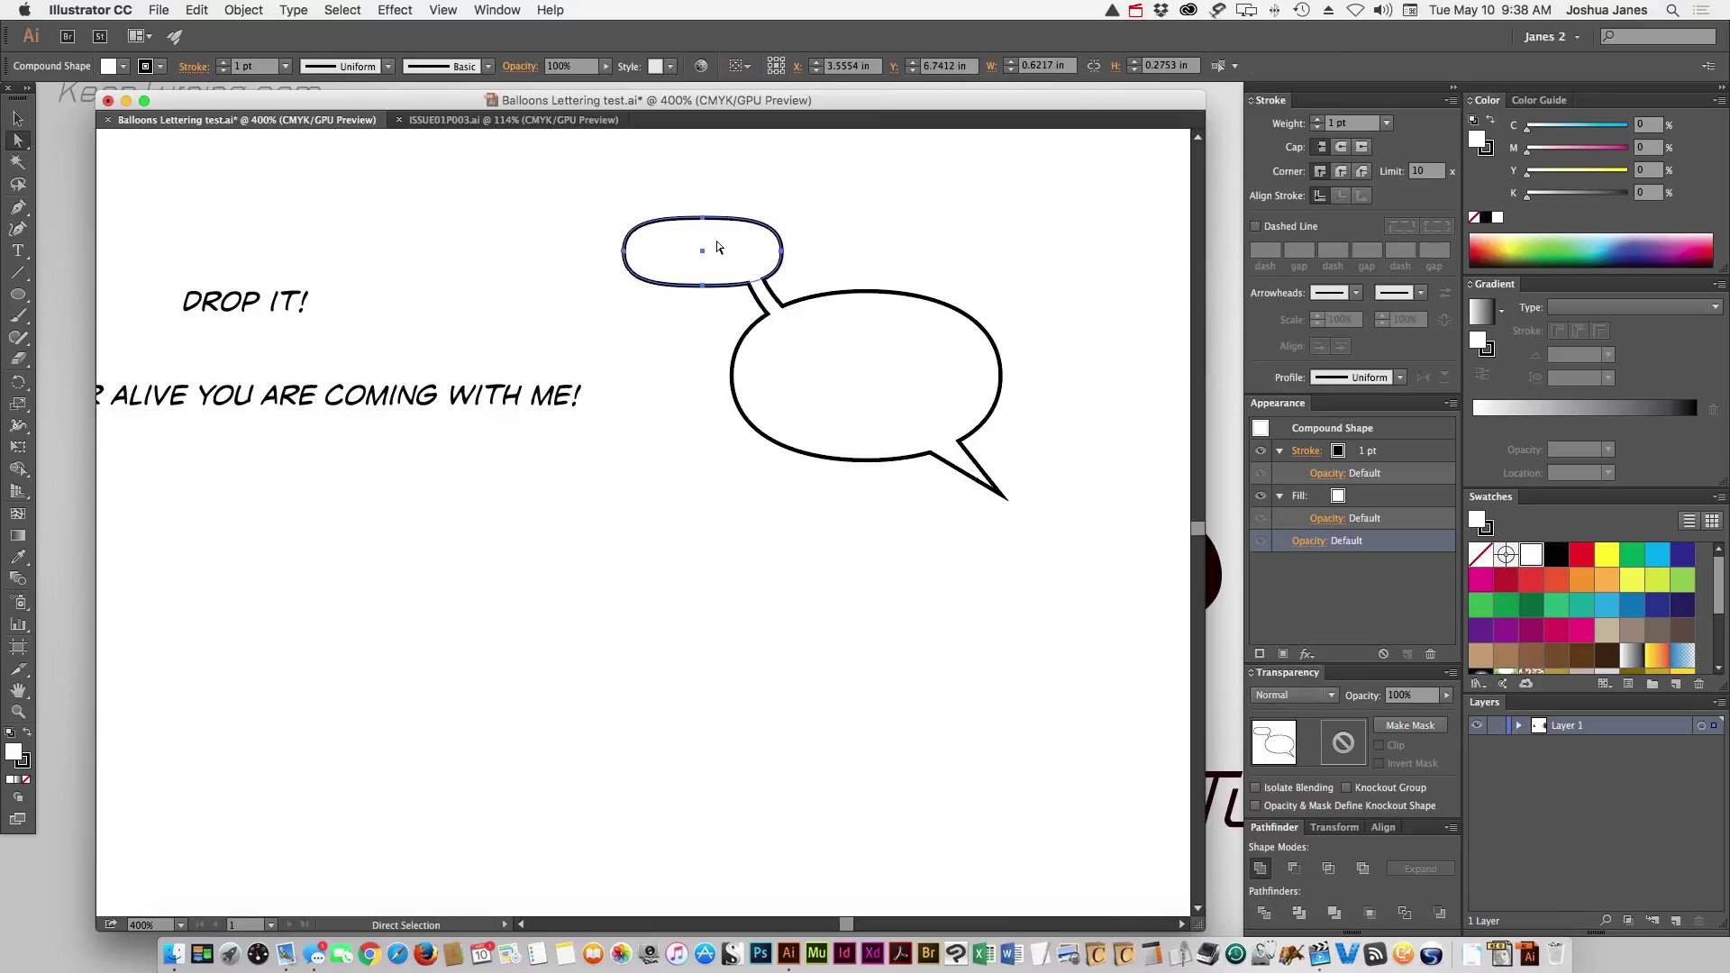
click(629, 483)
Place "DROP IT!" inside the small balloon and move the "DEAD OR ALIVE YOU ARE COMING WITH ME!" line below the large balloon
drag(217, 311, 673, 255)
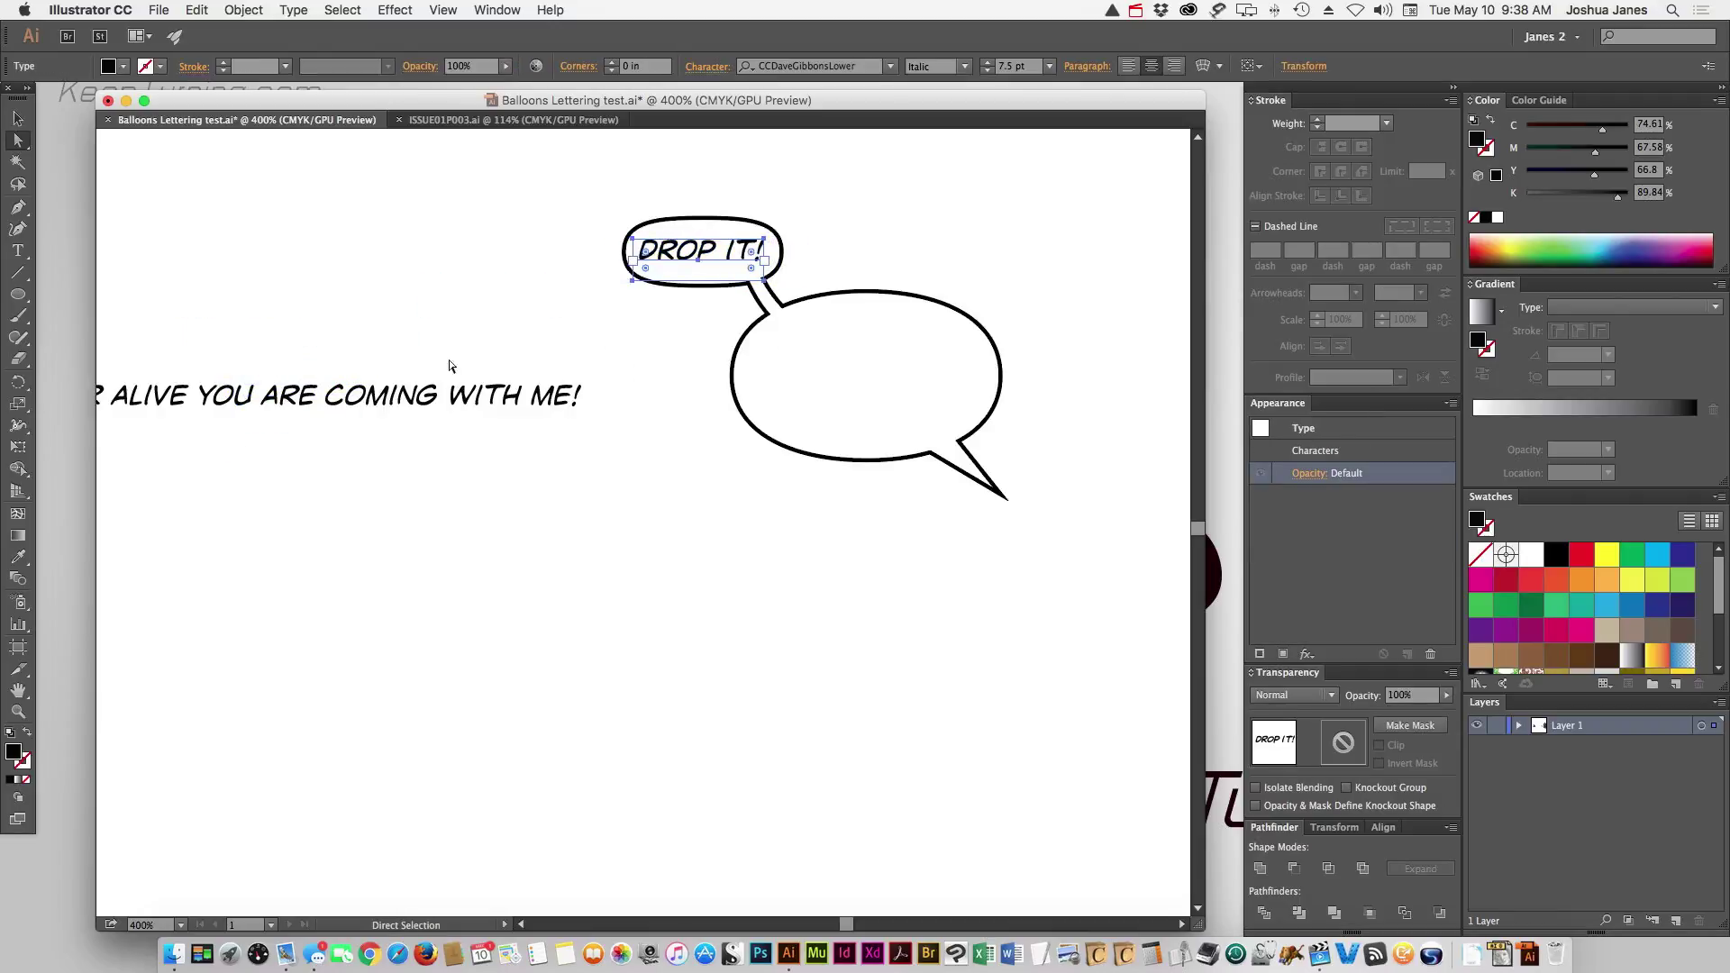
drag(694, 260, 698, 259)
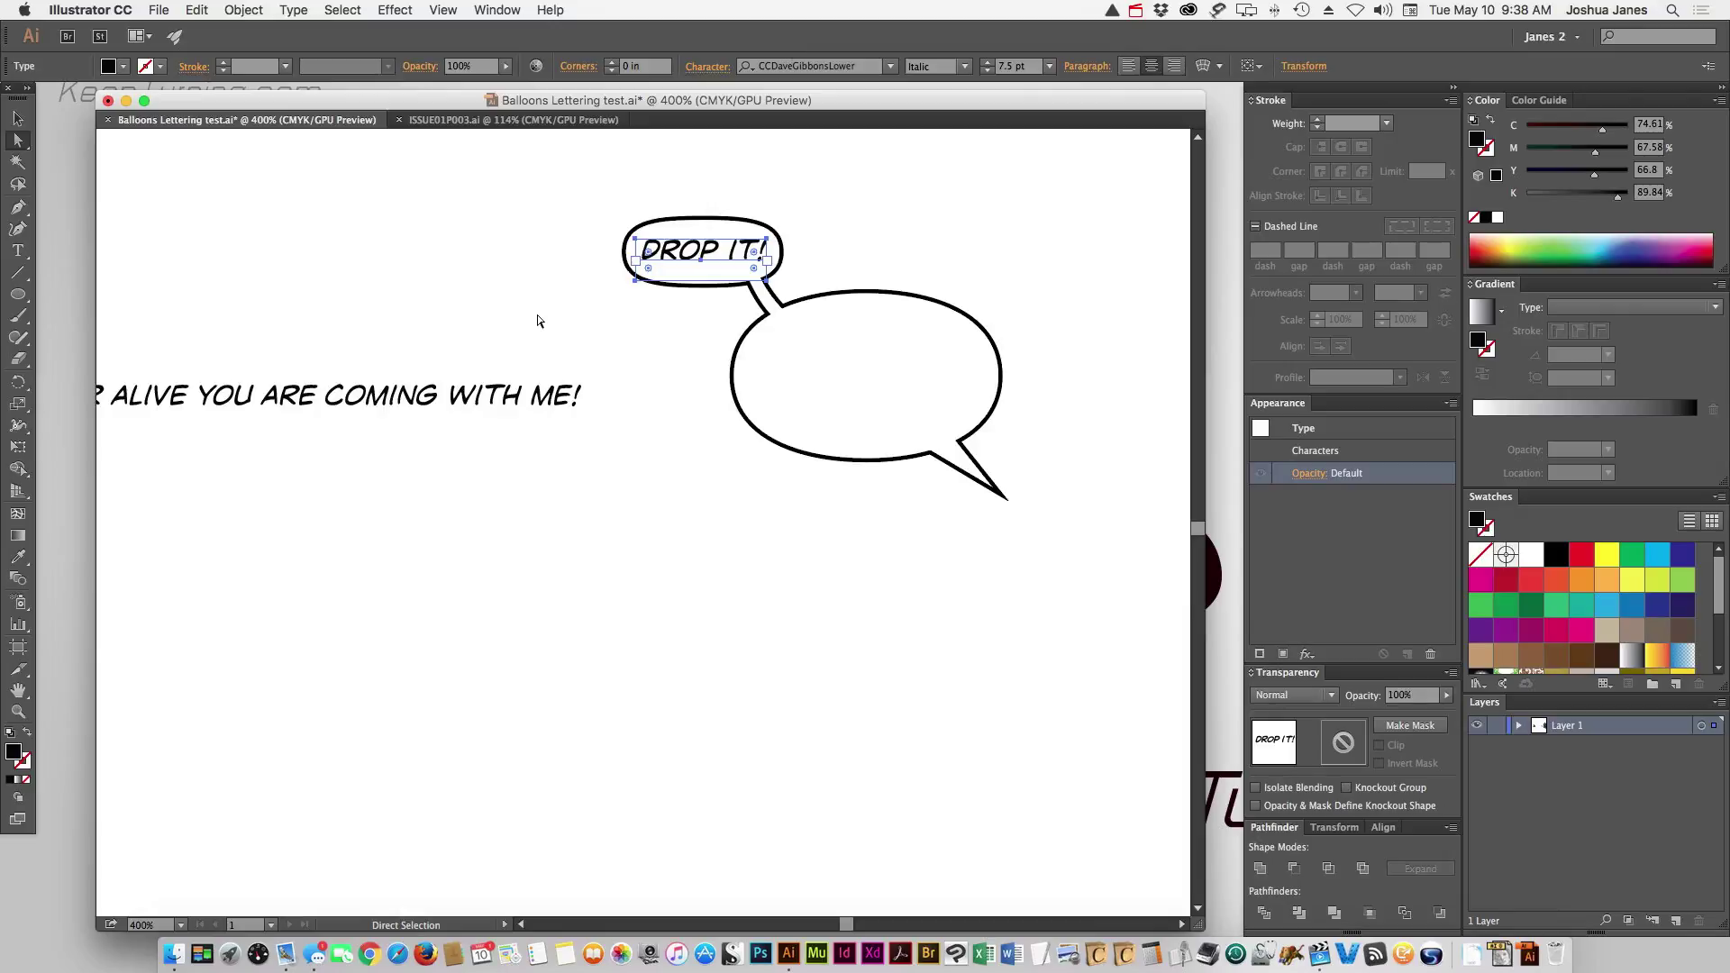
key(v)
key(a)
click(388, 321)
drag(388, 397, 732, 559)
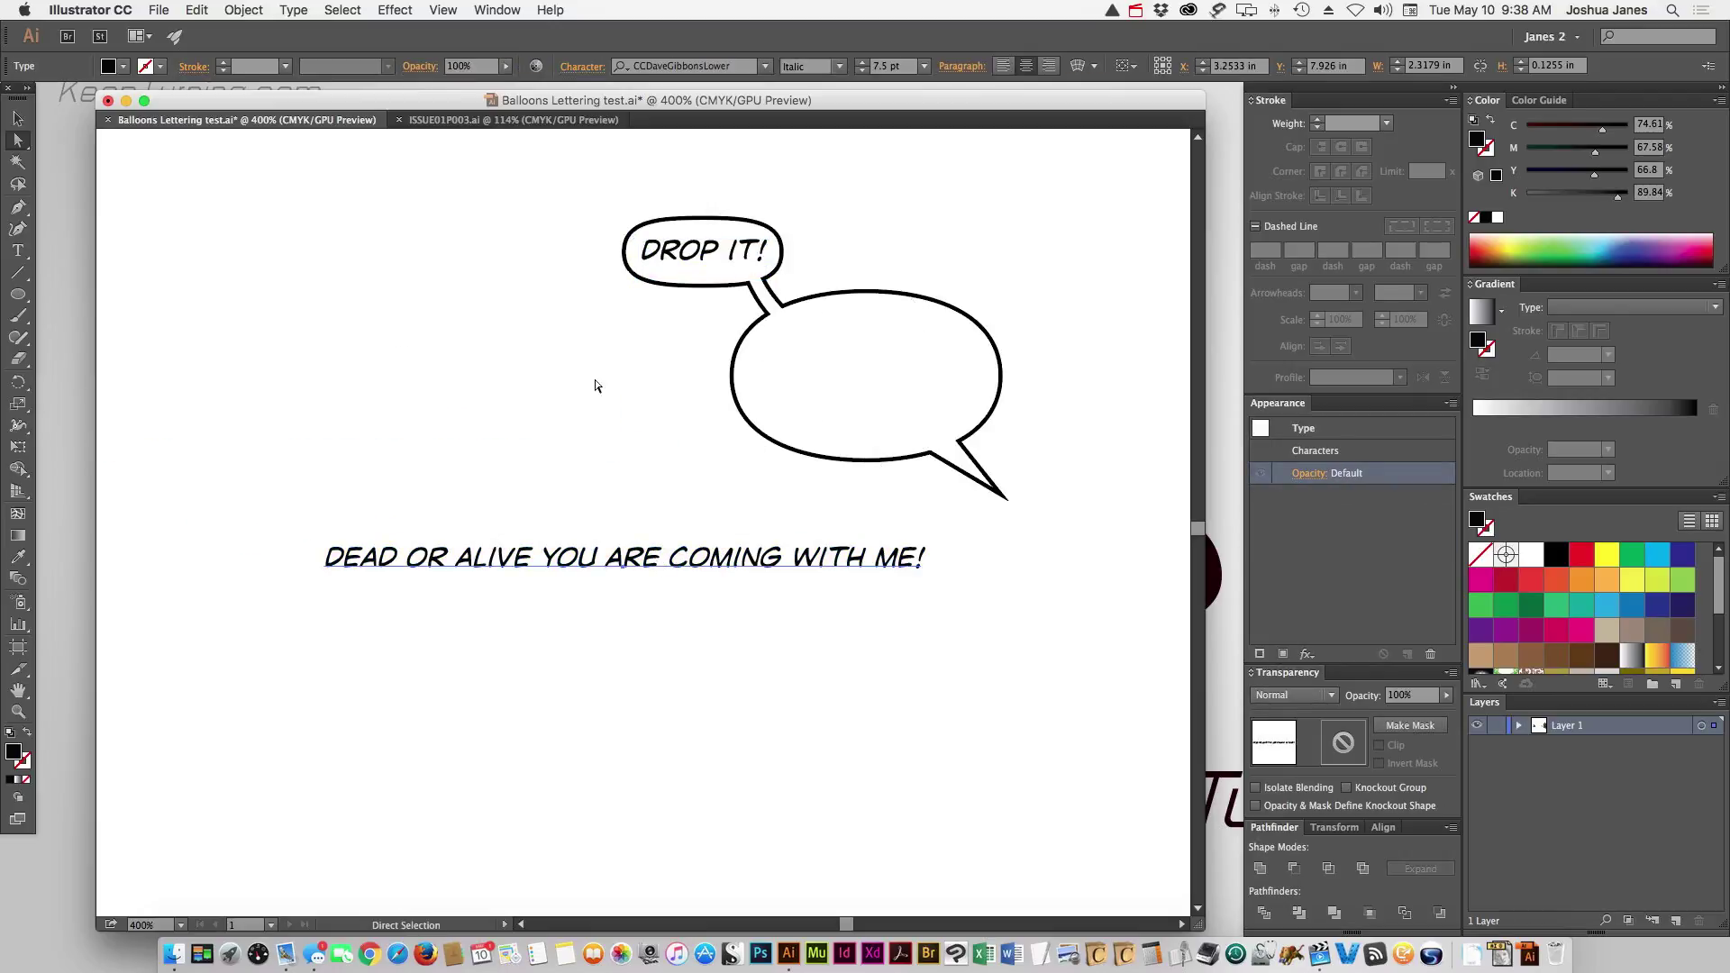
click(622, 392)
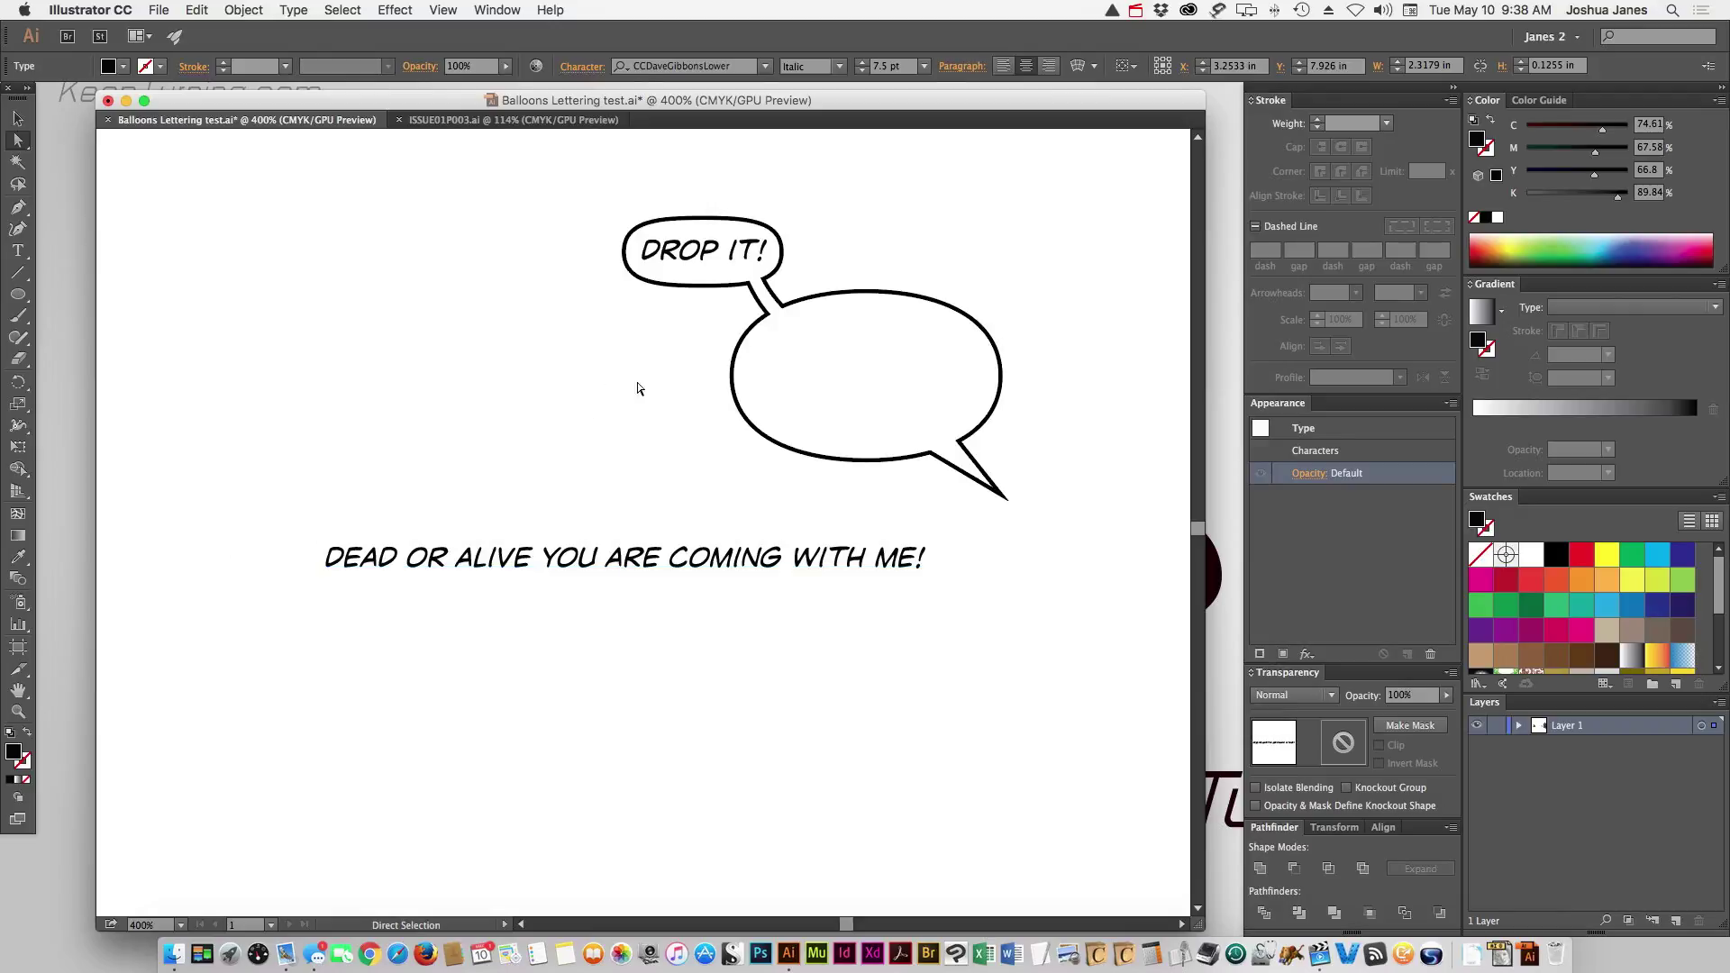
Create a slightly smaller concentric copy of the large balloon's oval just inside its outline
click(918, 356)
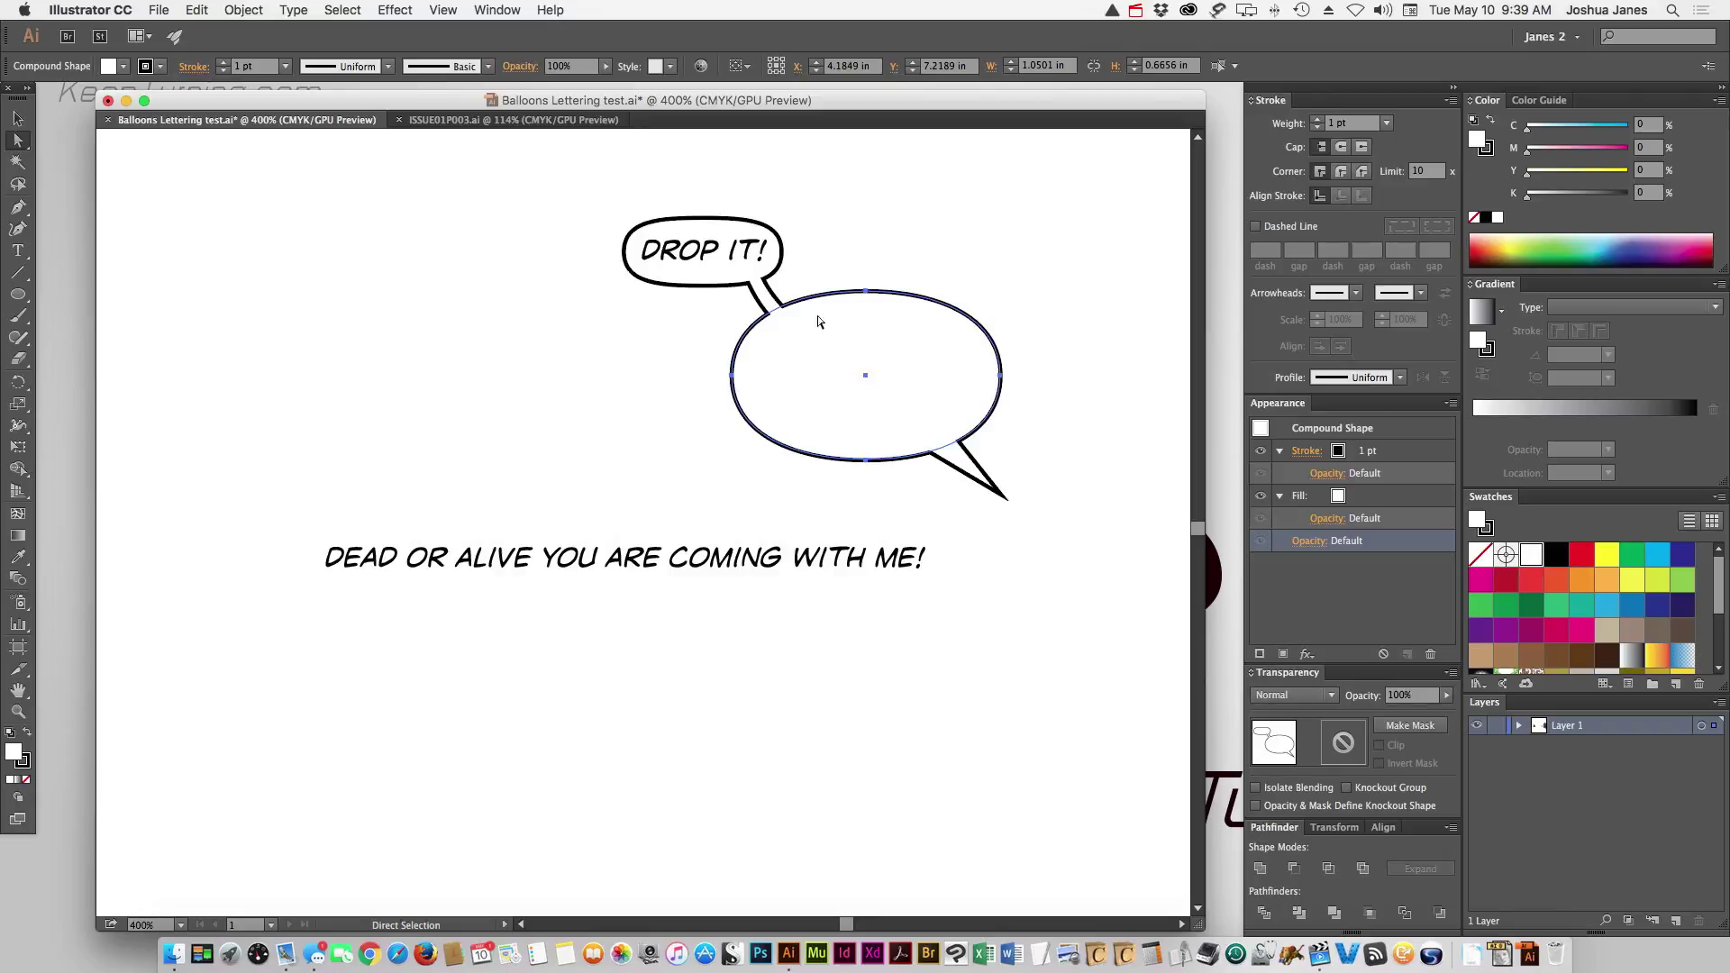
key(v)
click(732, 429)
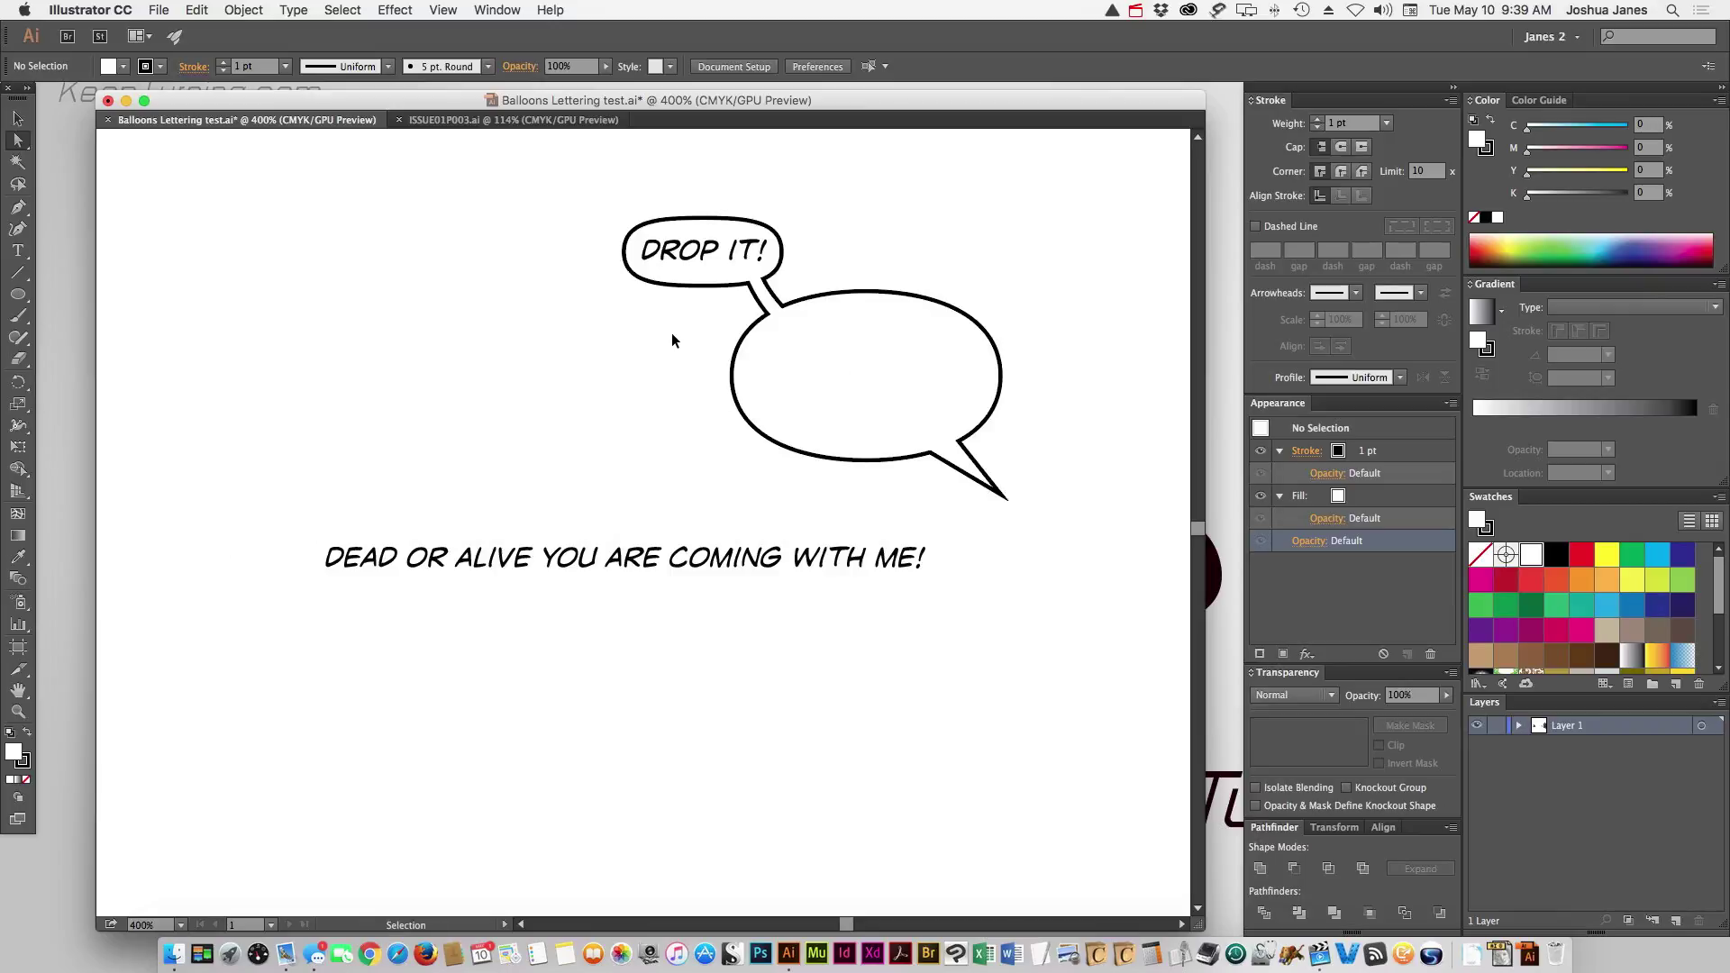
key(a)
key(v)
click(768, 361)
key(a)
key(v)
key(a)
key(v)
drag(730, 291, 746, 302)
key(a)
Copy the "DEAD OR ALIVE YOU ARE COMING WITH ME!" line and paste it as area type inside the large balloon's inner oval
triple_click(471, 560)
key(super+c)
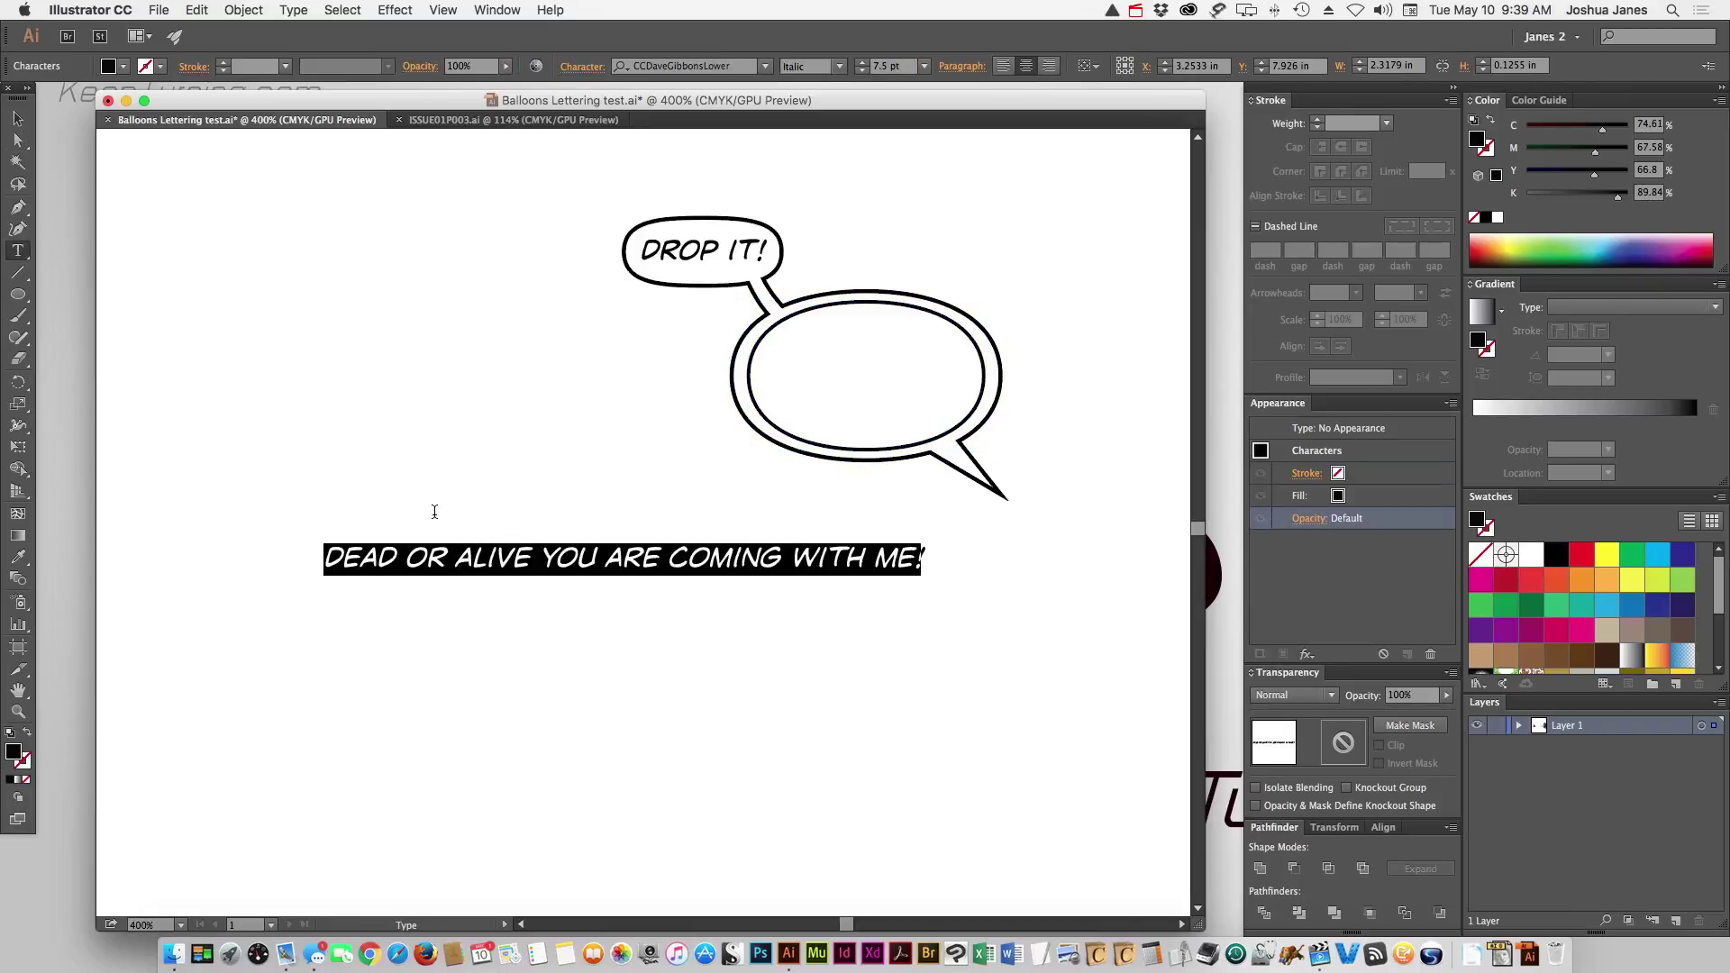
super+click(529, 437)
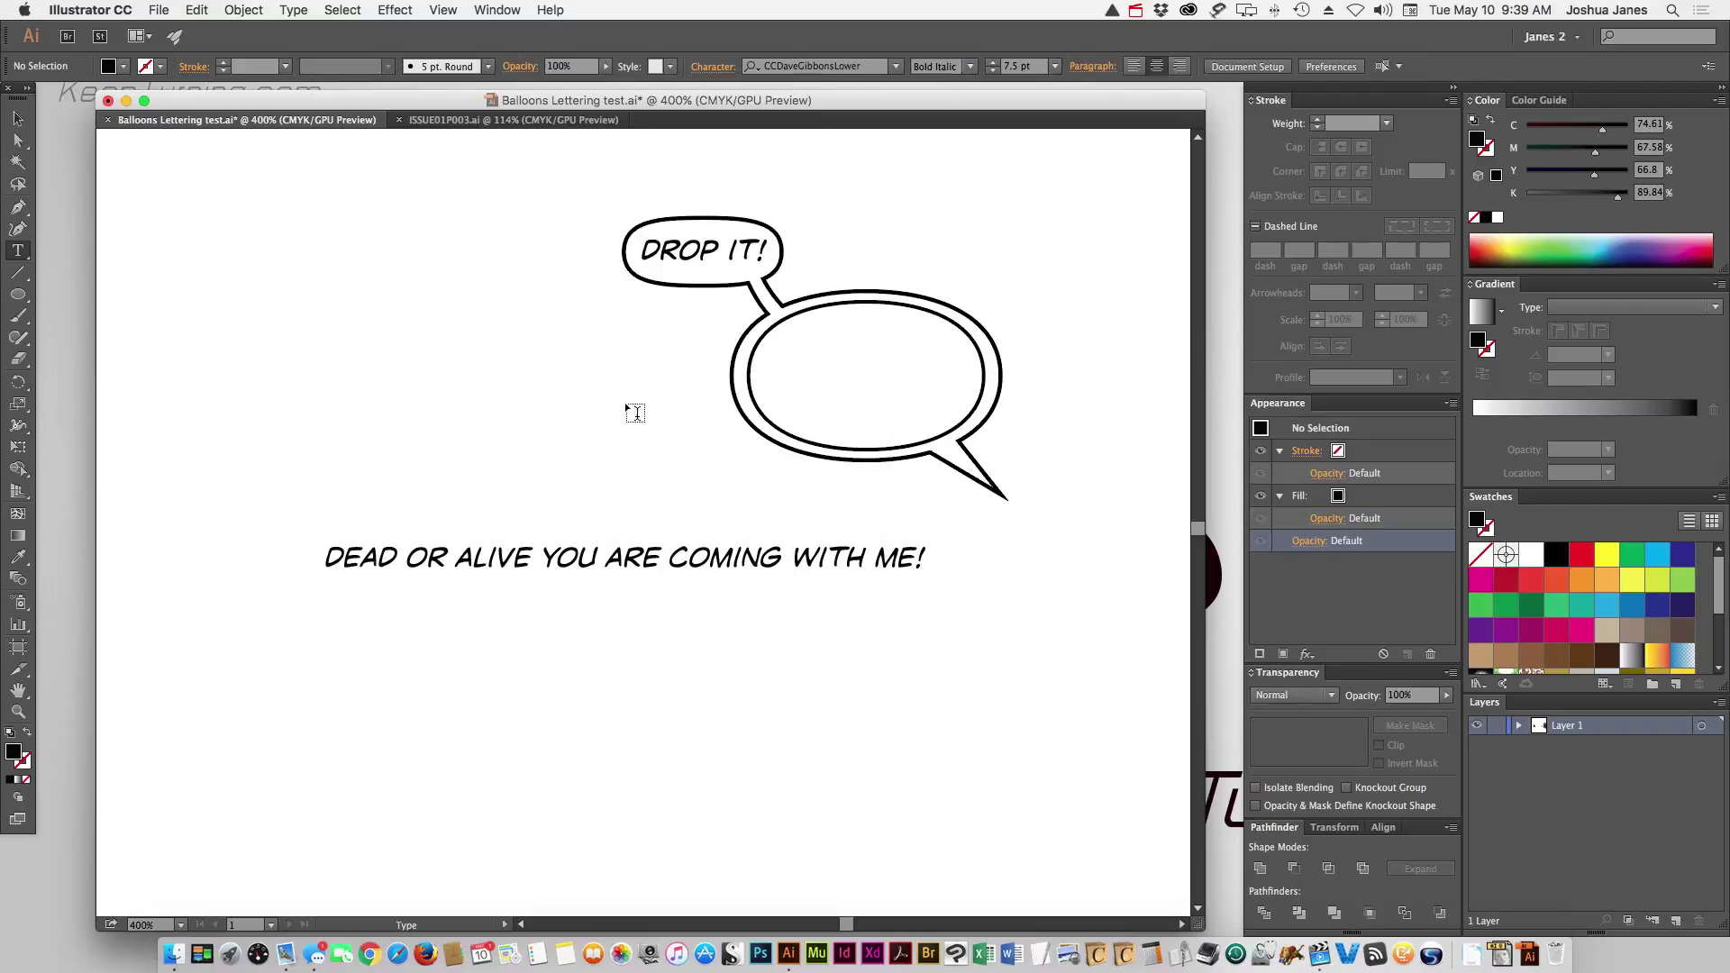
click(861, 310)
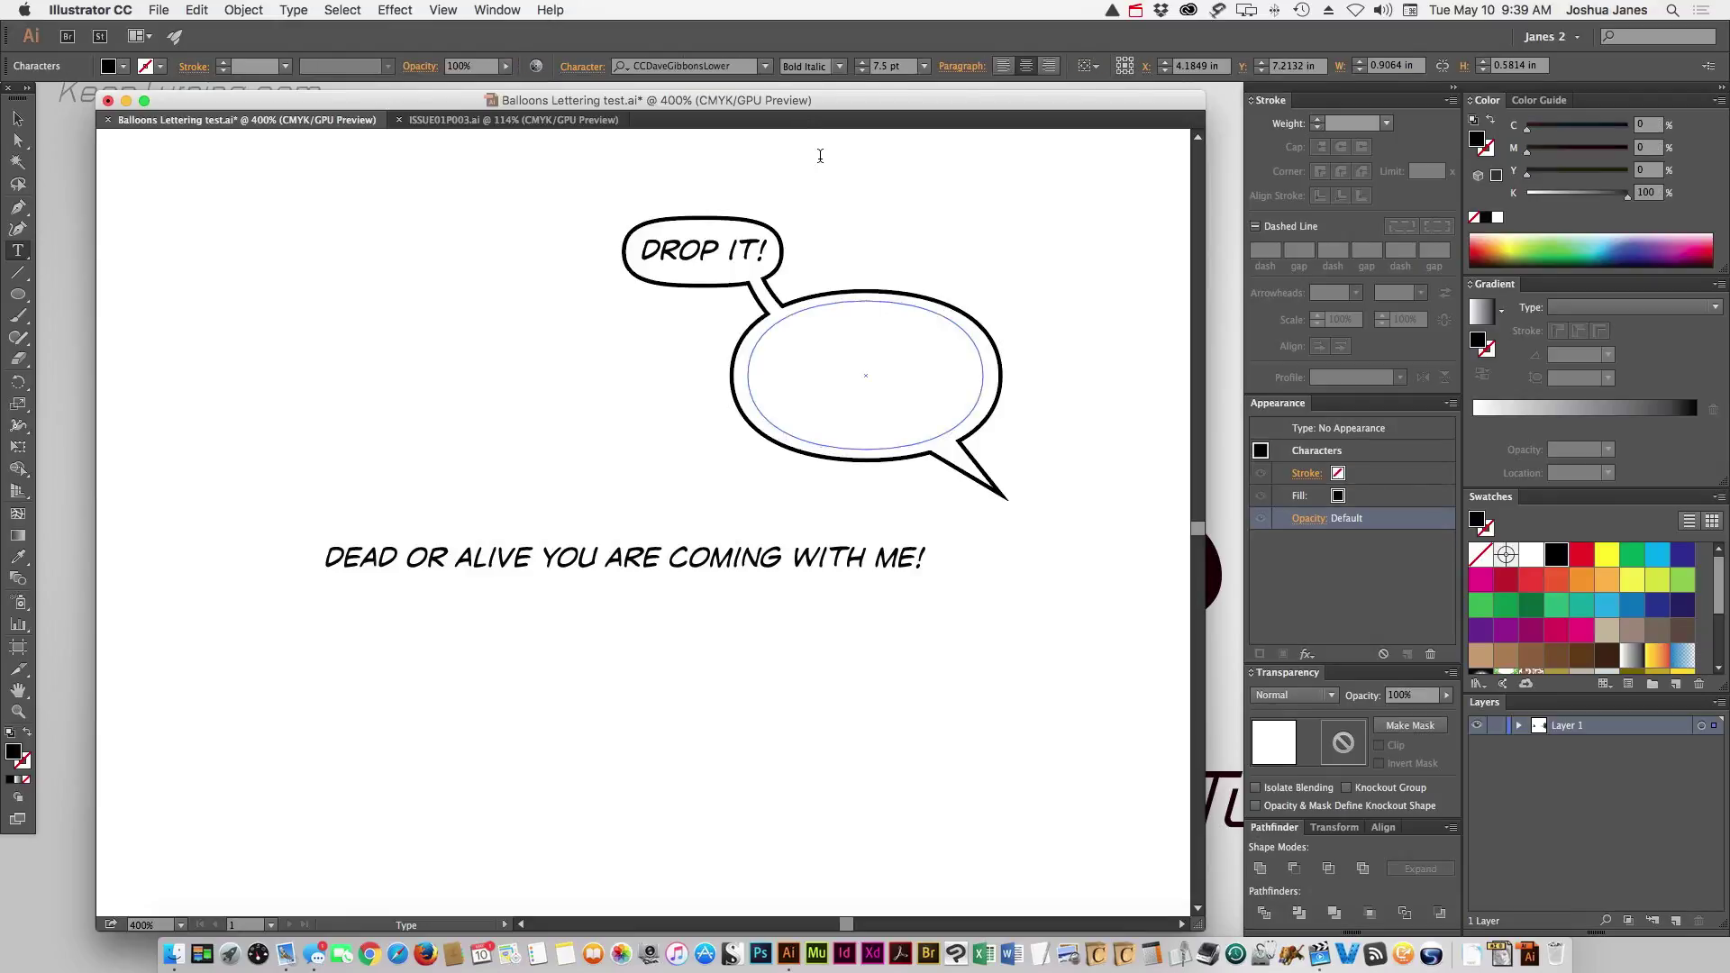
key(super)
key(super+v)
super+click(819, 162)
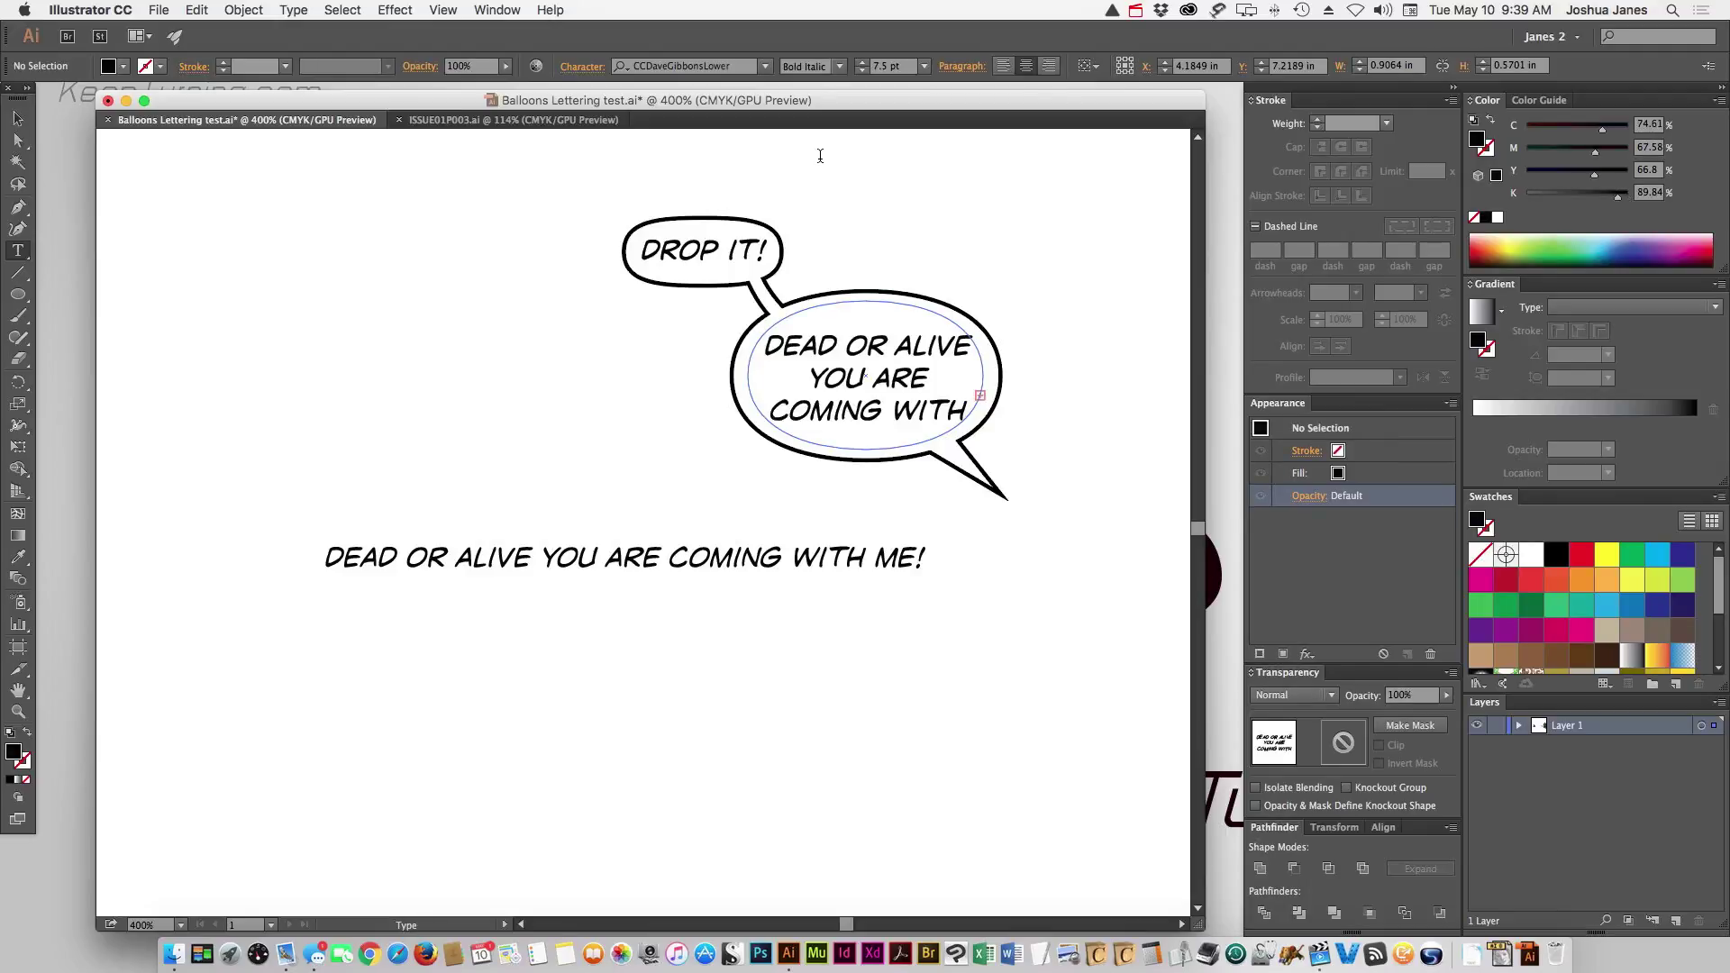
Enlarge the oval text area to about 0.98 by 0.62 in so the whole dialogue fits
click(17, 118)
click(856, 322)
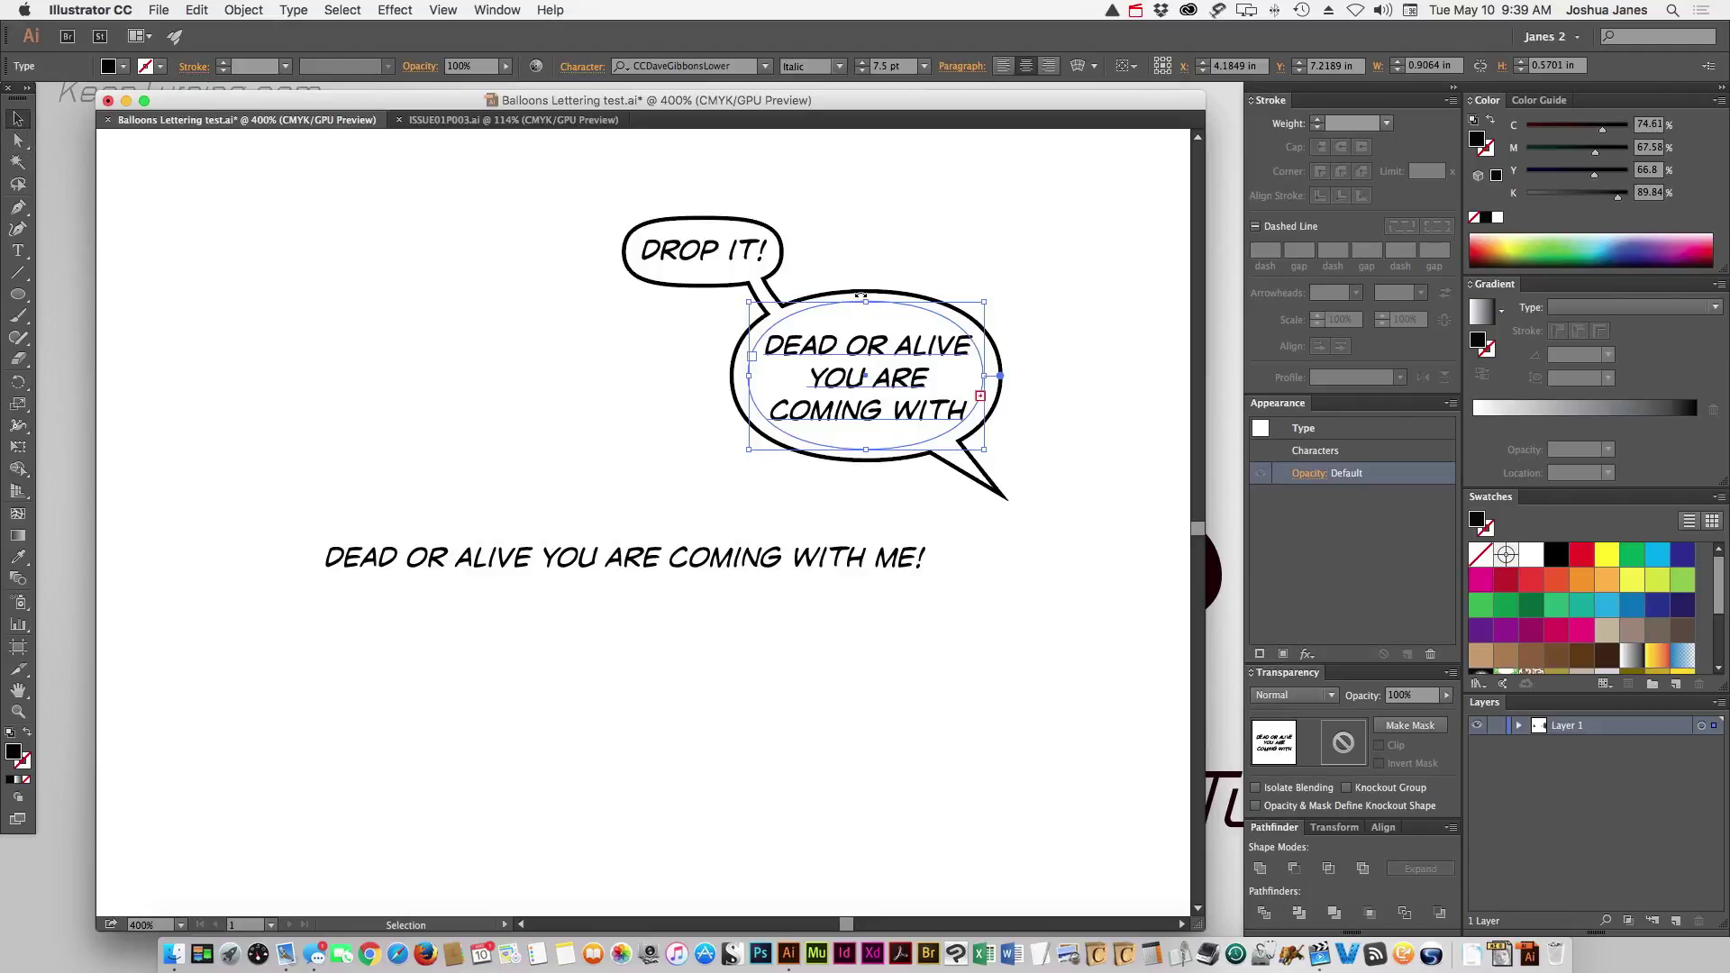
drag(866, 305, 867, 293)
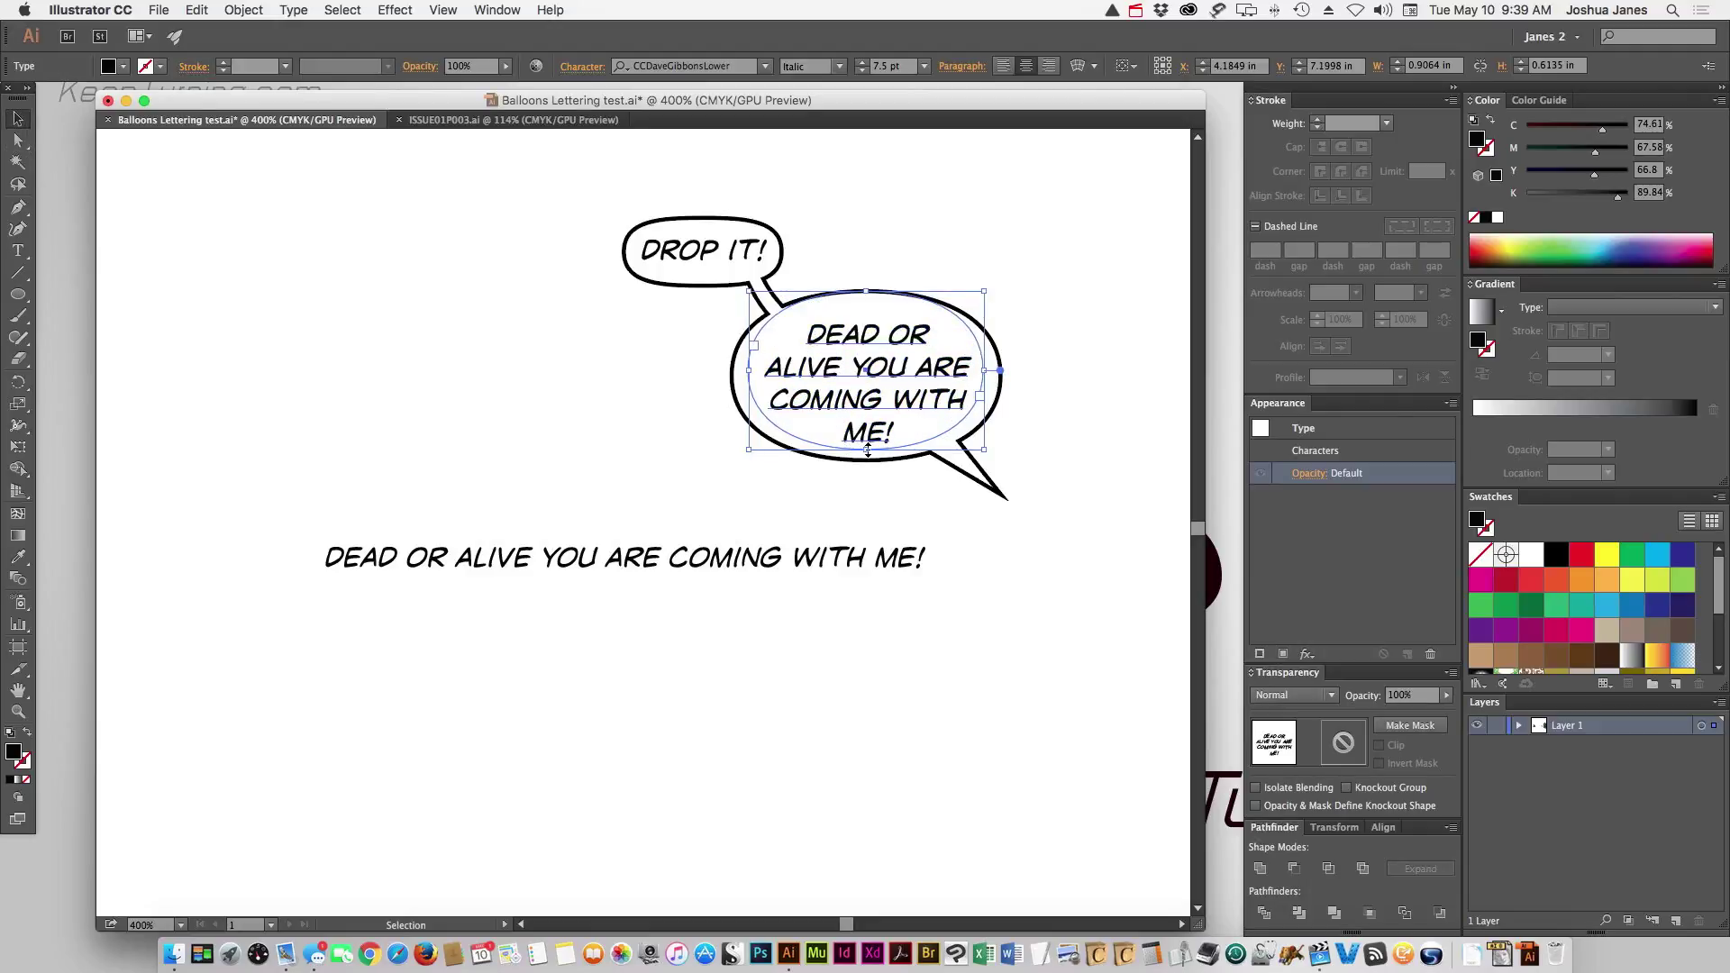
drag(869, 449, 868, 452)
drag(984, 372, 990, 372)
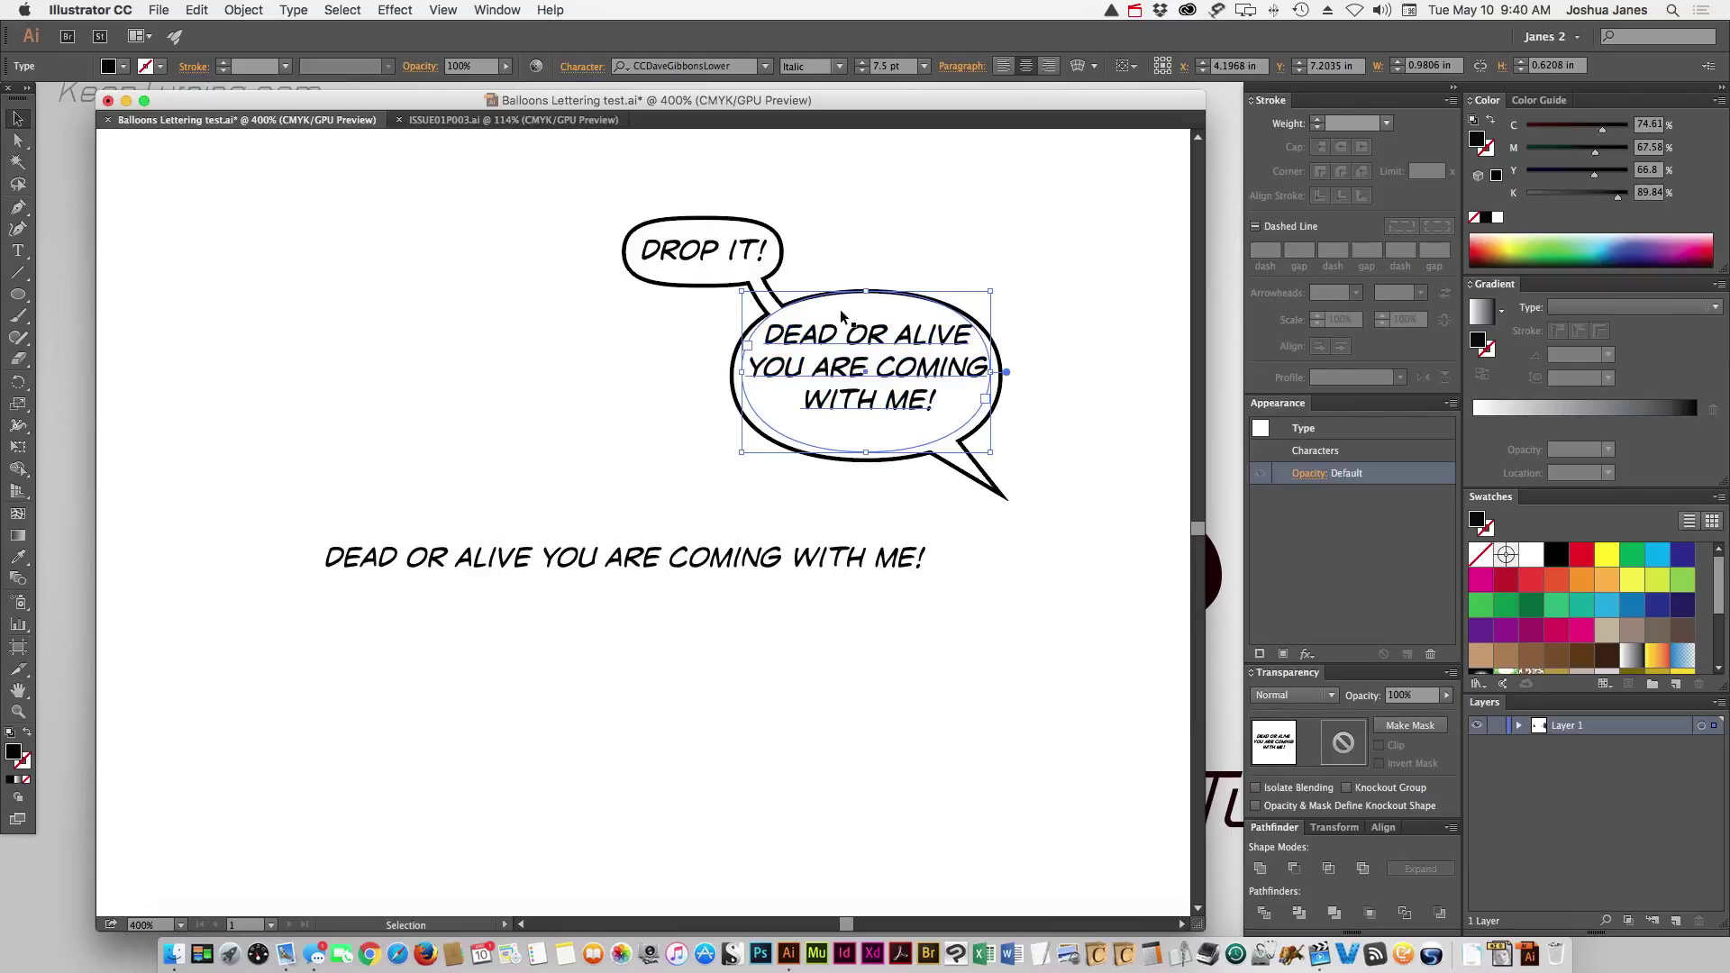
Try left alignment and a smaller text area on the large balloon's dialogue, restoring centred alignment and the larger area
click(1003, 67)
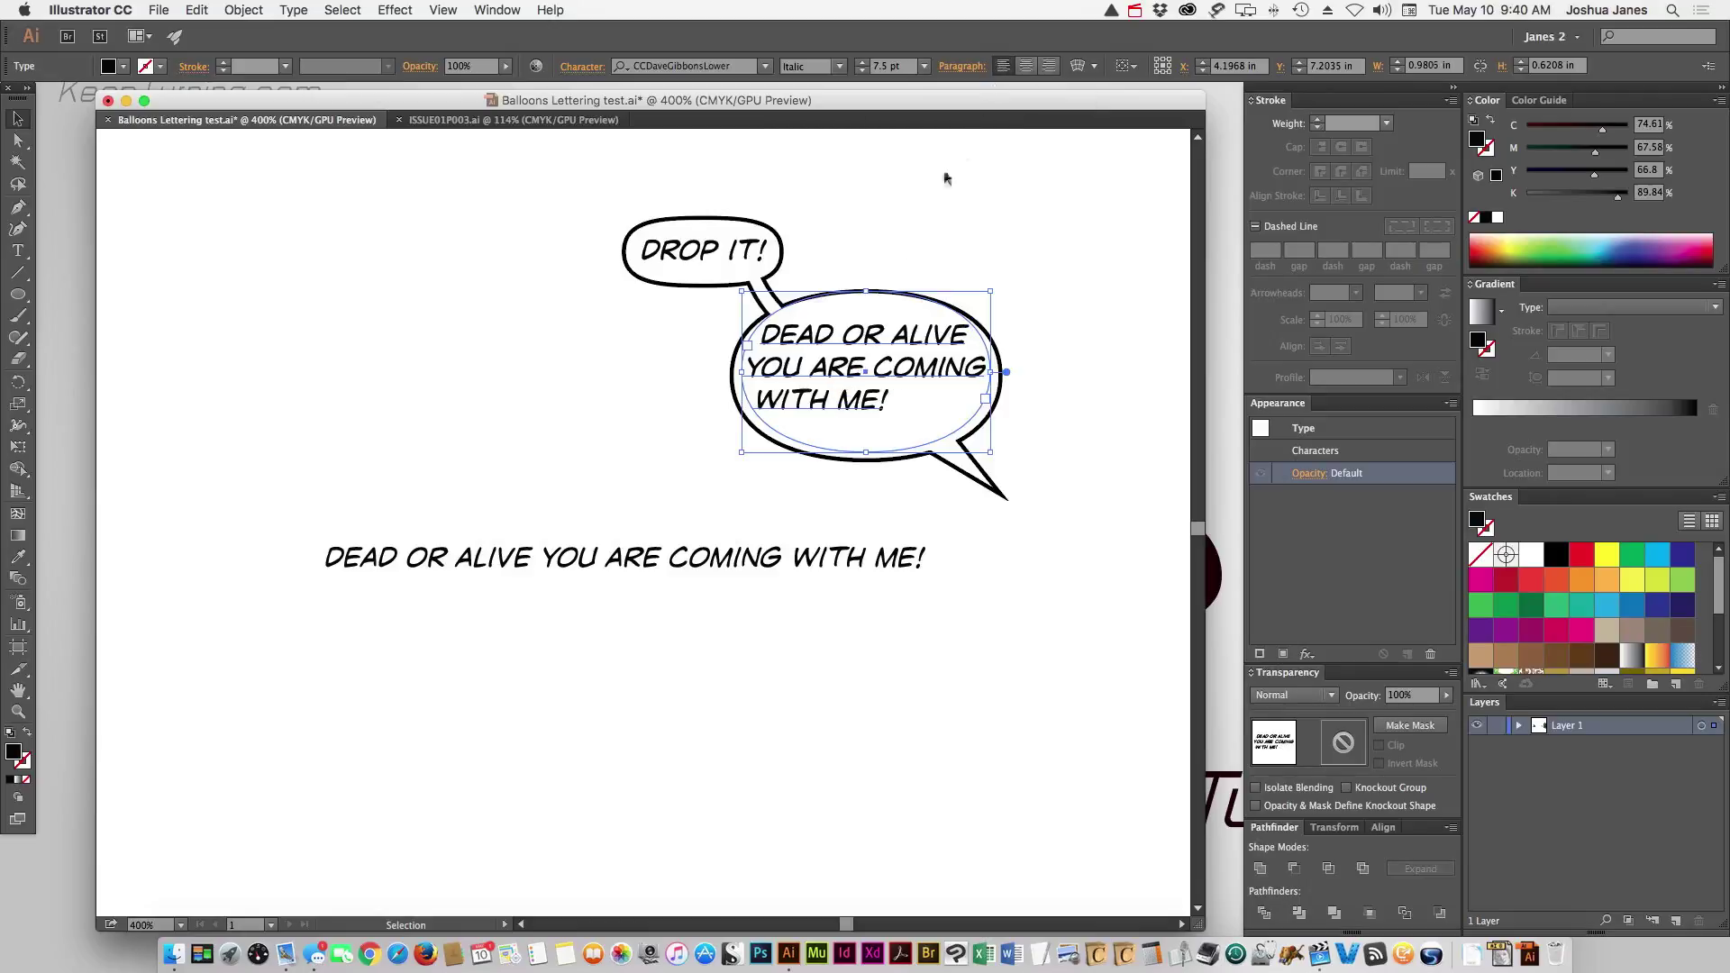
click(1025, 72)
click(1026, 68)
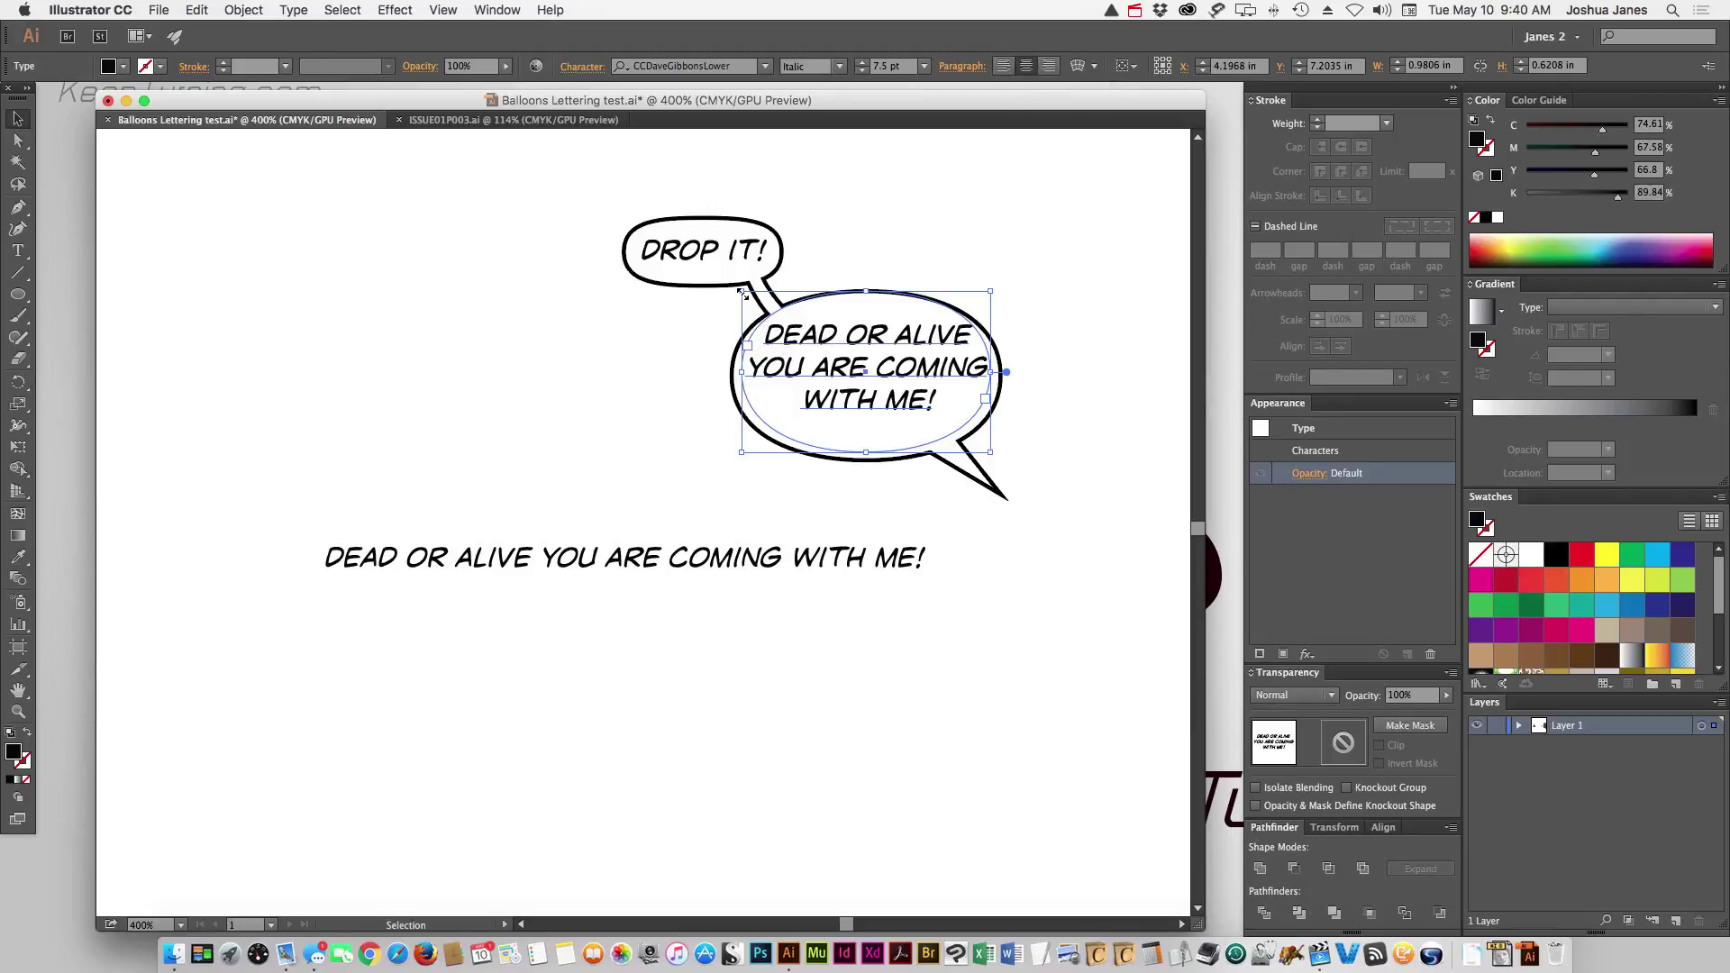
mouse_move(741, 291)
mouse_down()
mouse_move(762, 315)
mouse_move(749, 304)
mouse_up()
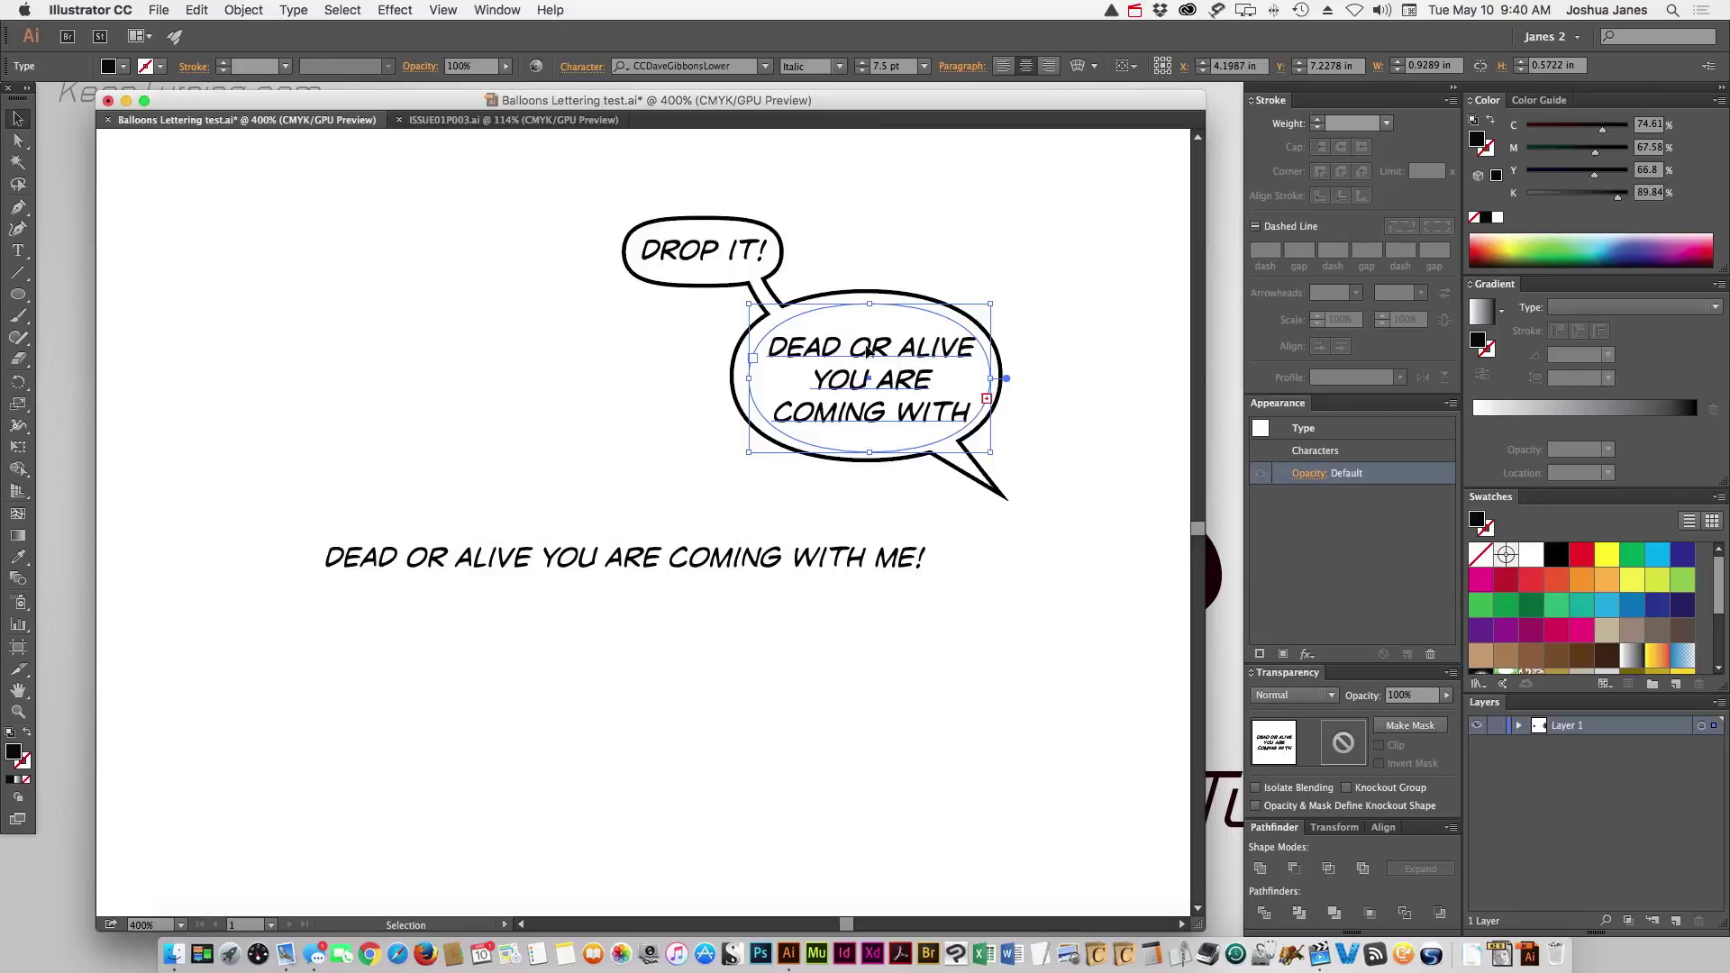
drag(748, 307, 742, 292)
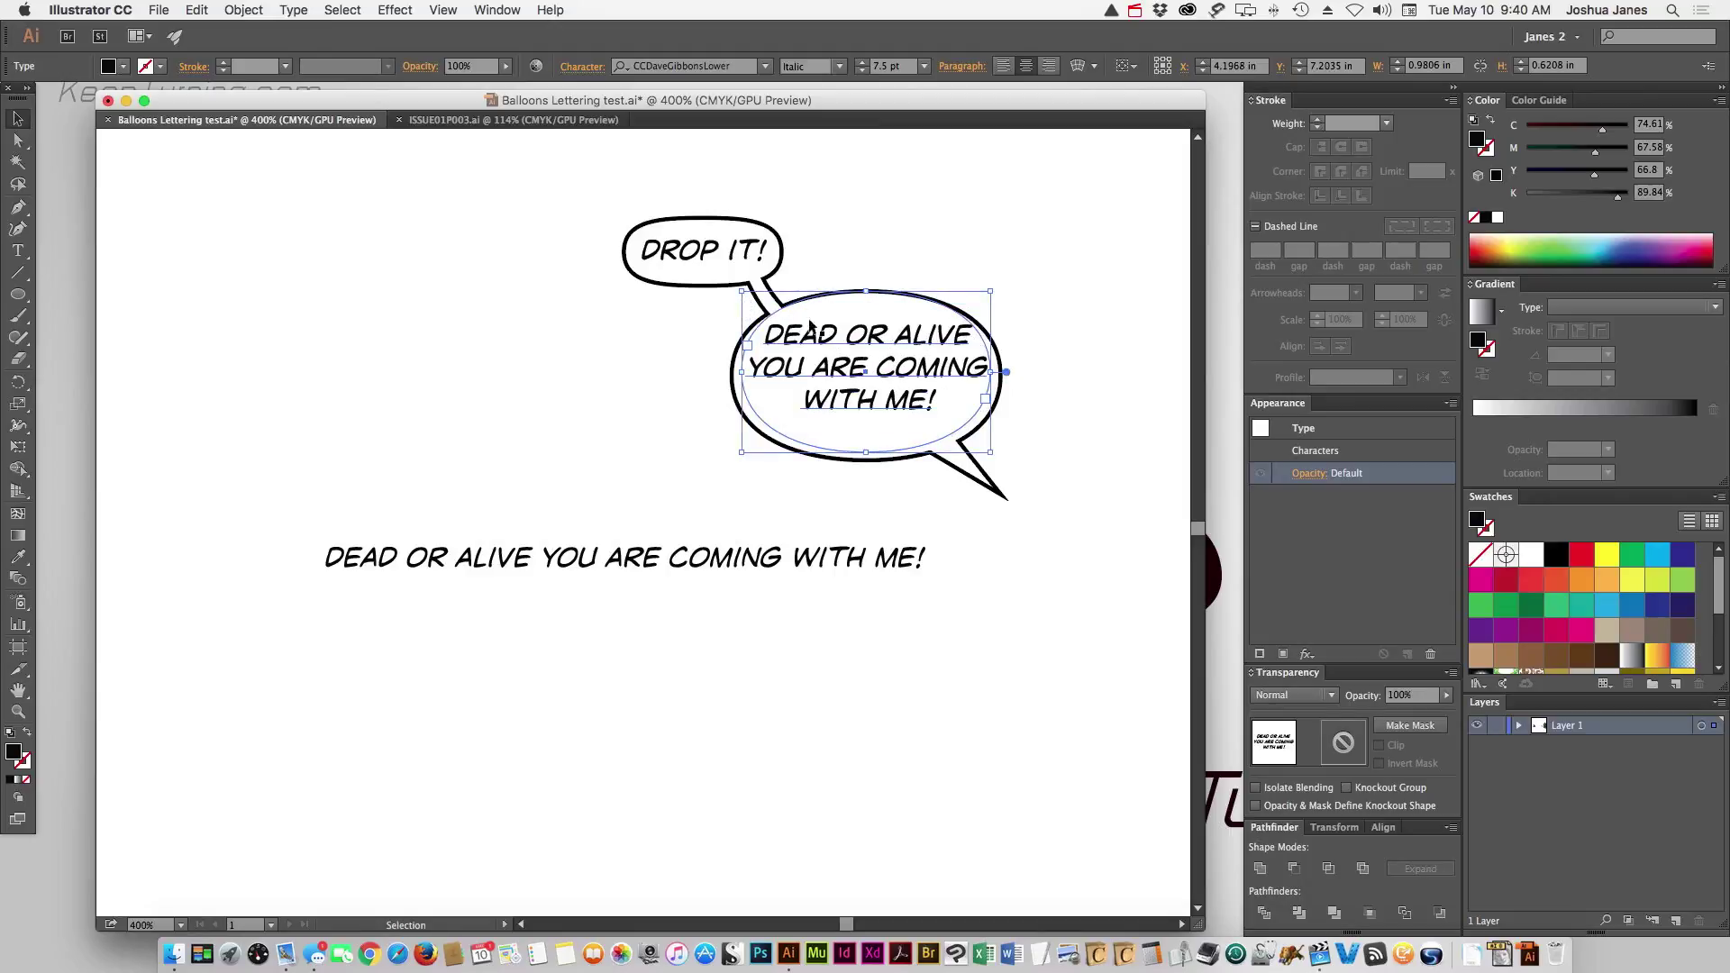
Insert a line break after "DEAD OR" so the large balloon's dialogue runs over four lines
double_click(879, 337)
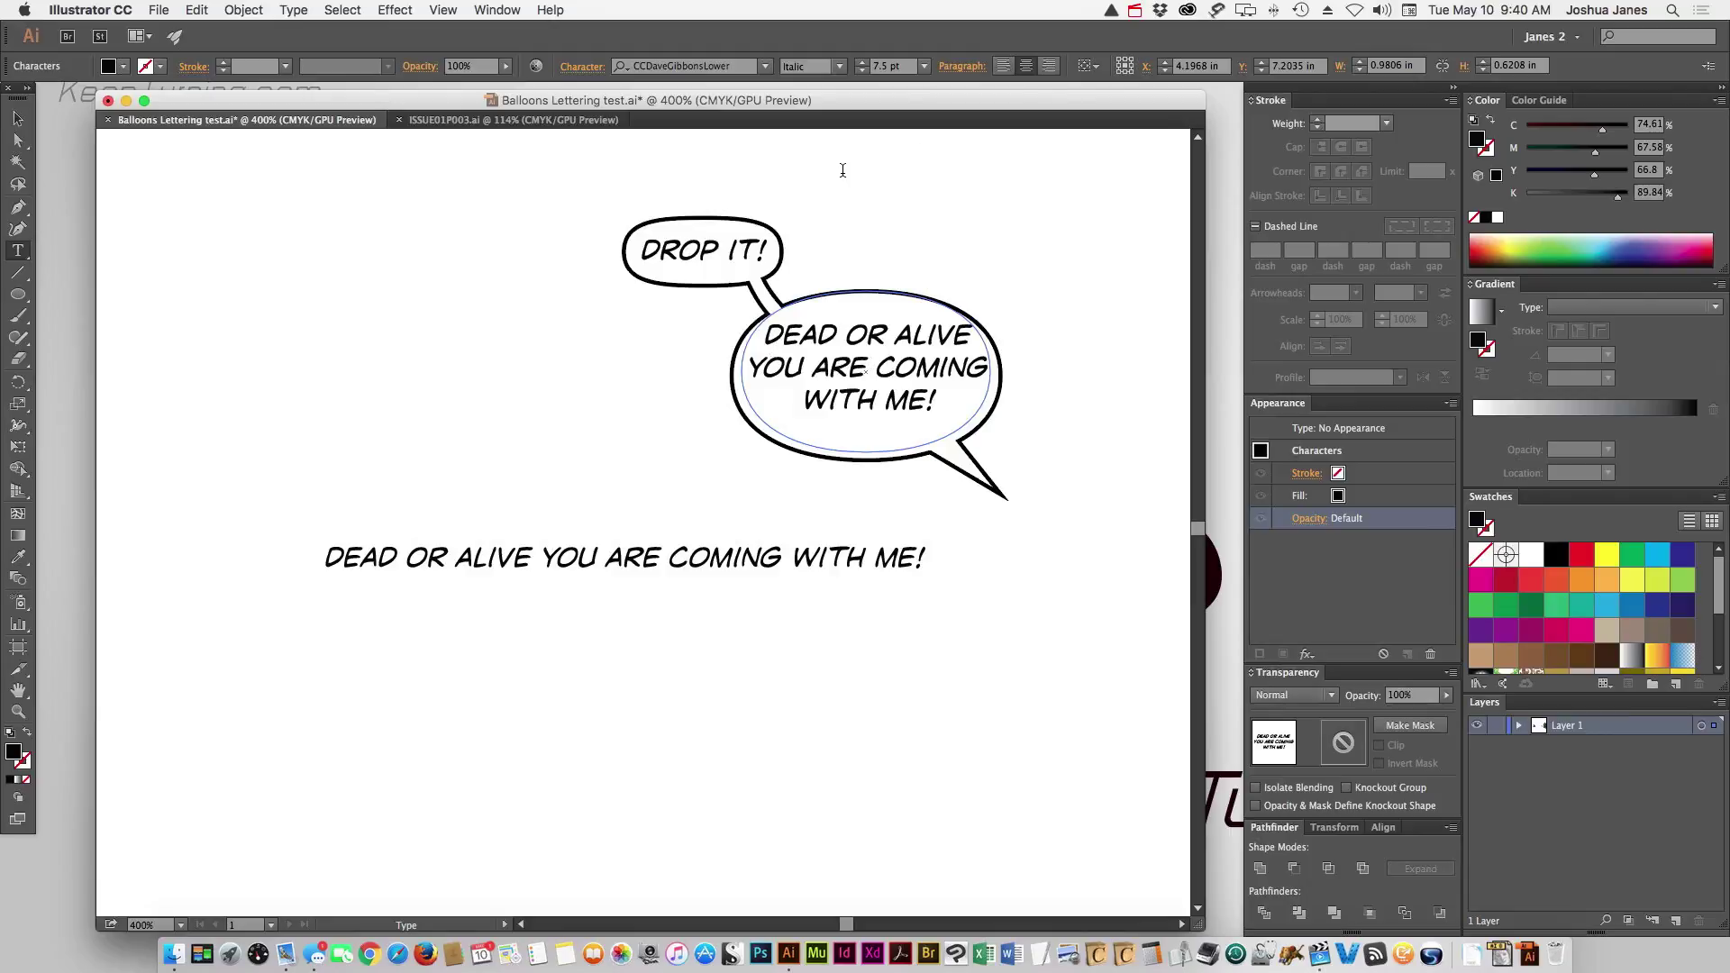
key(Return)
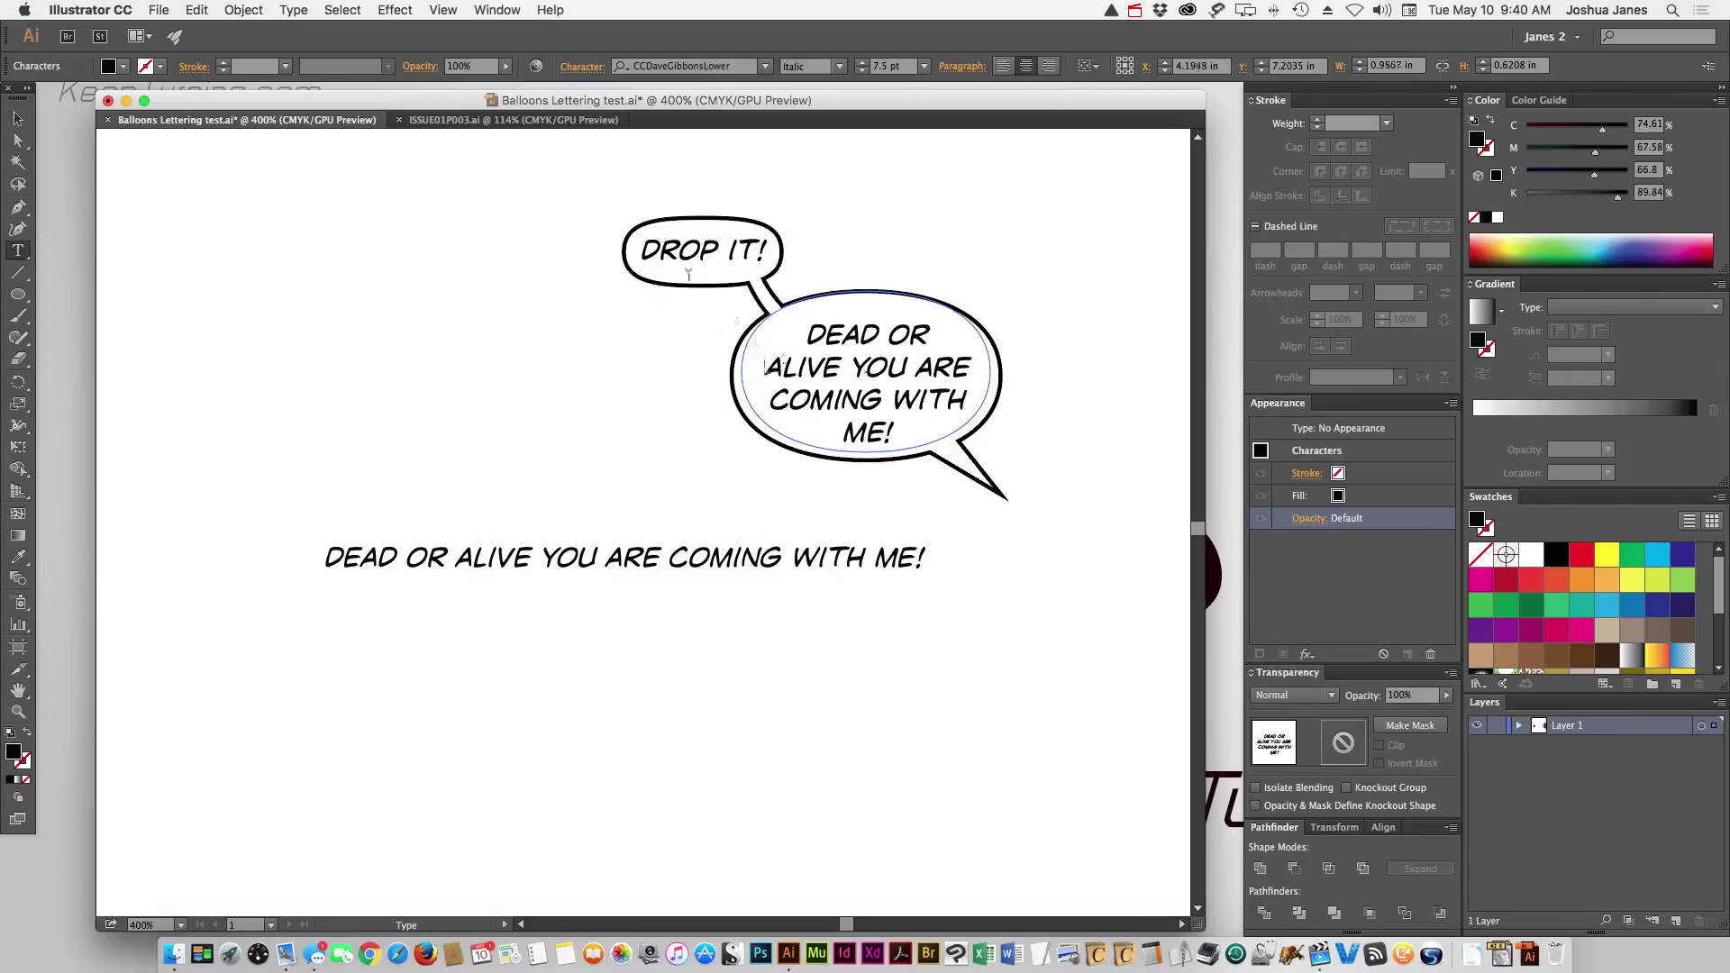
key(Escape)
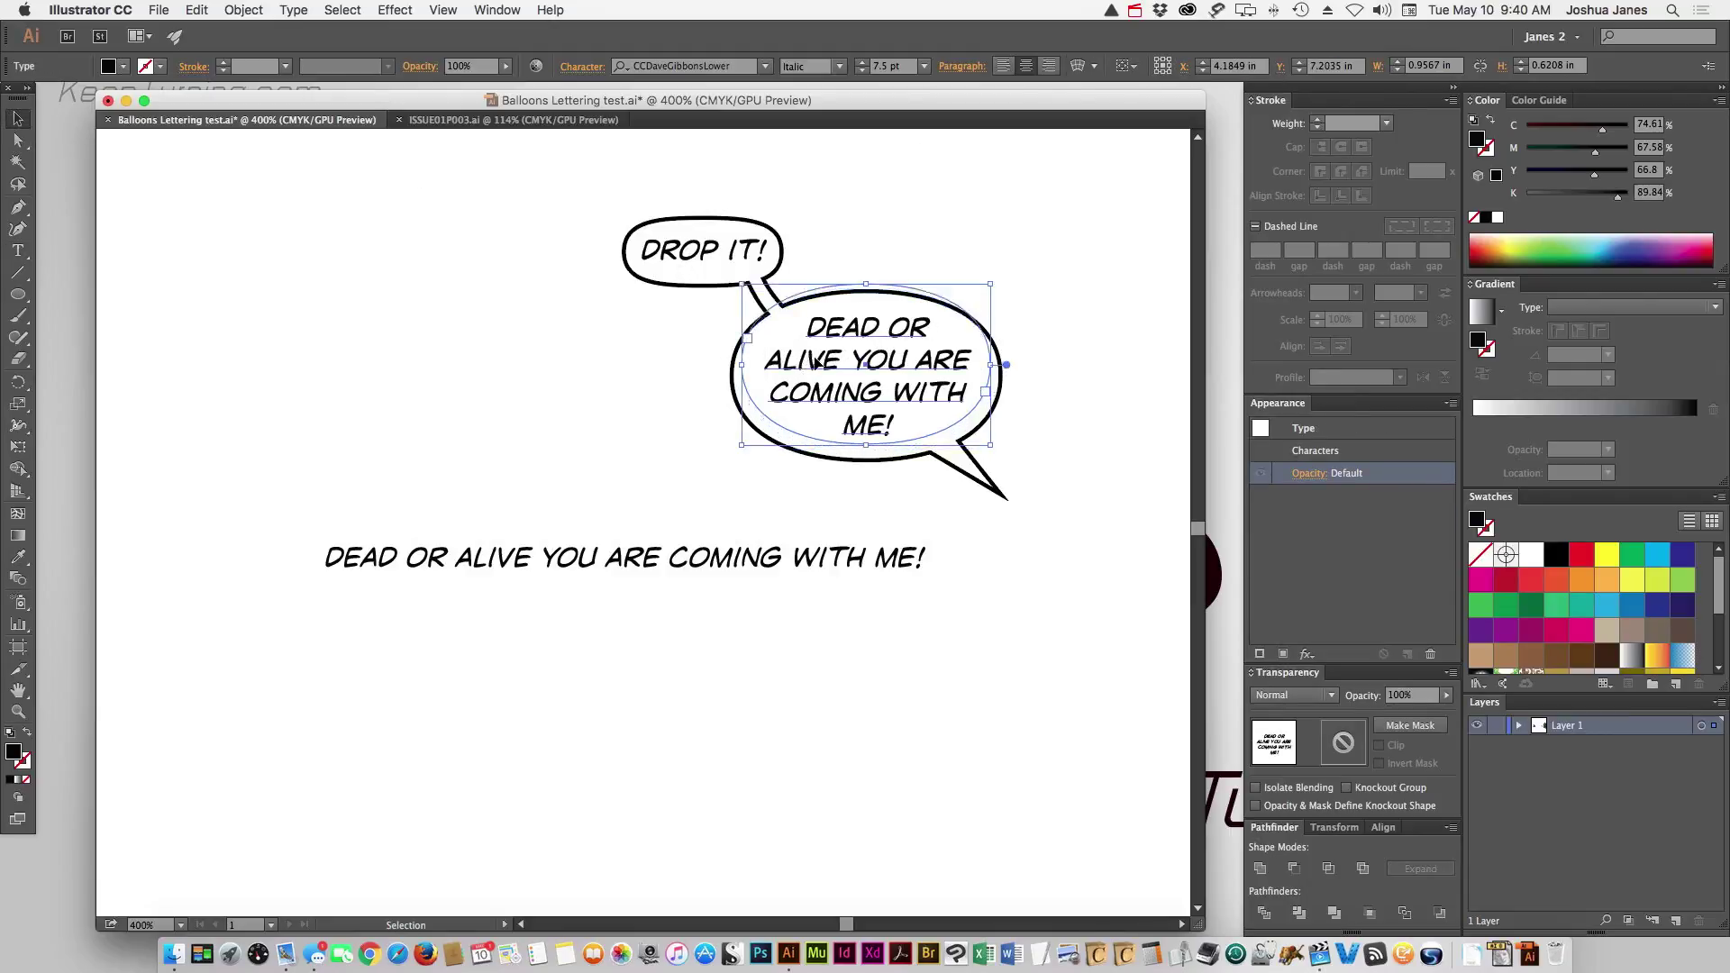
Nudge the four-line dialogue until it sits centred inside the large balloon
key(Up)
key(Left)
key(Down)
key(Down)
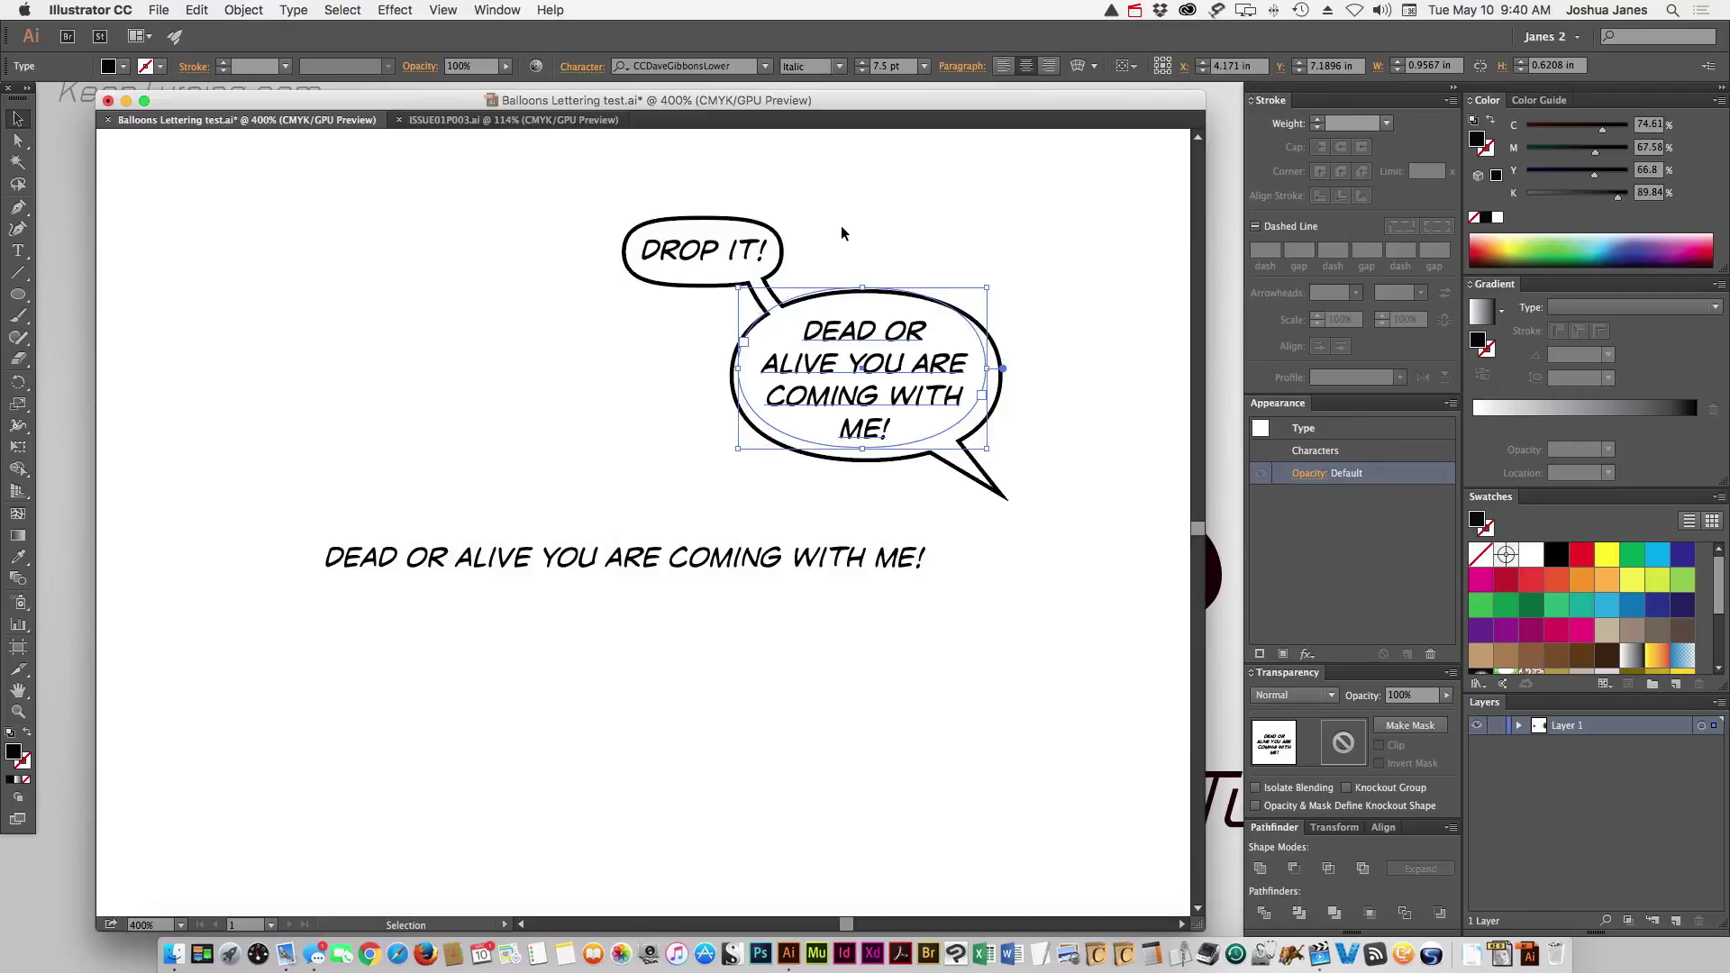
click(843, 233)
drag(792, 391, 792, 394)
click(833, 262)
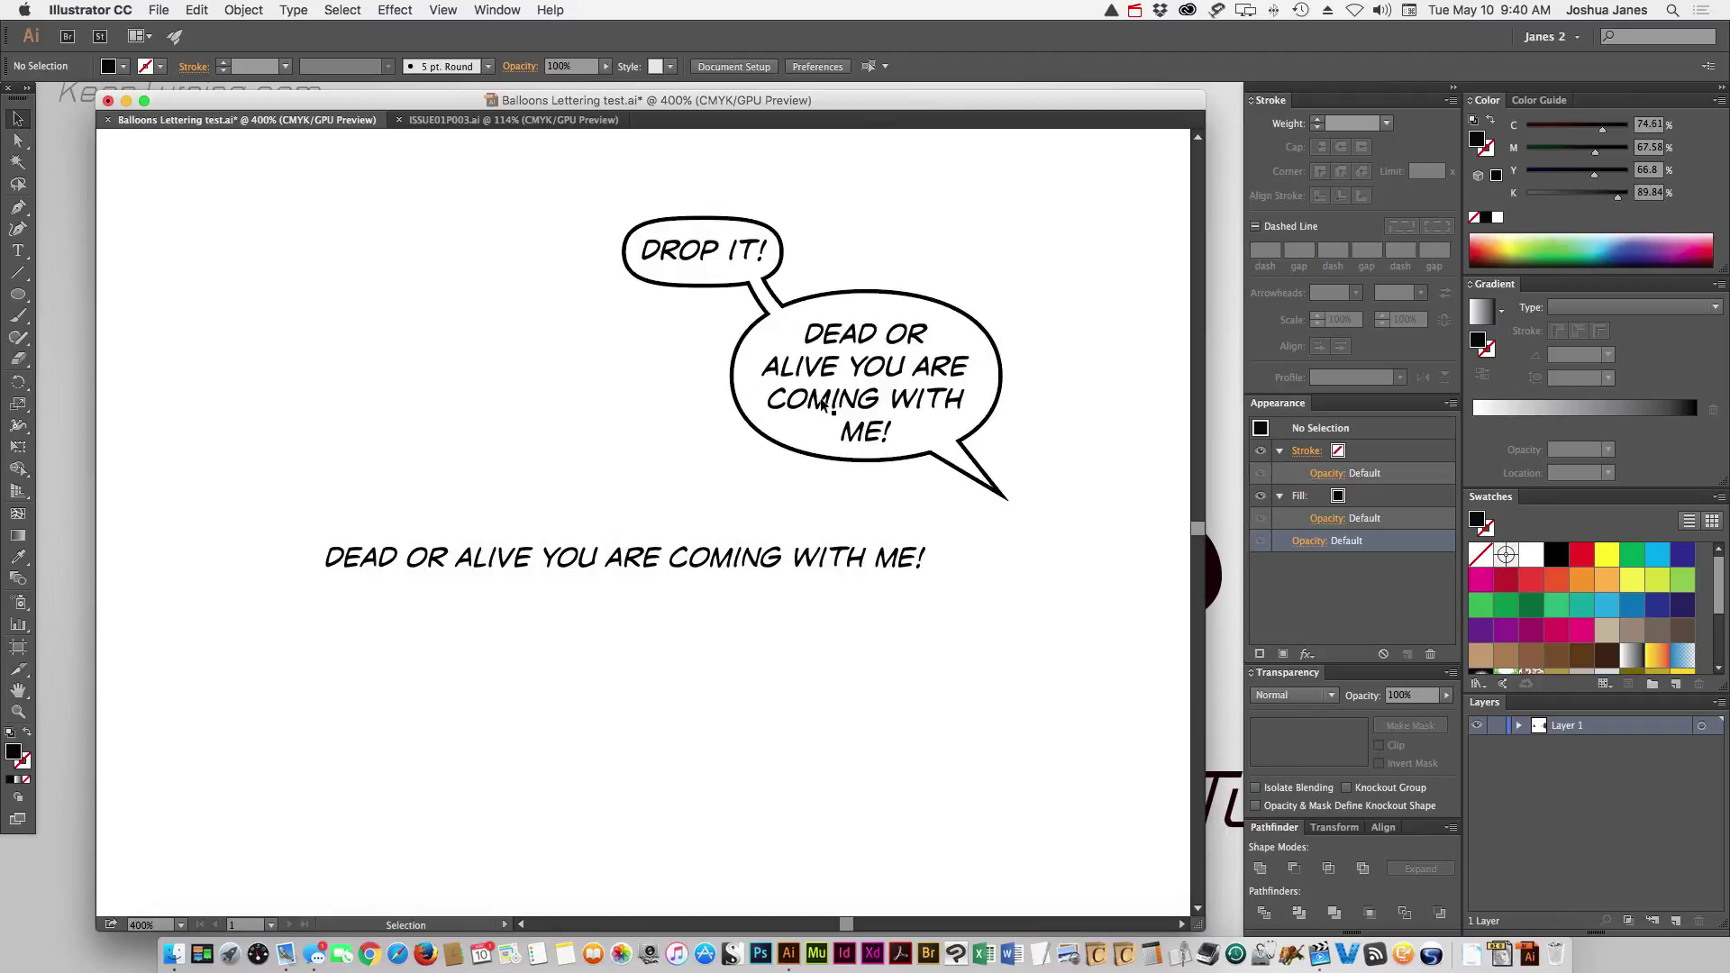
click(820, 405)
drag(811, 397, 812, 392)
click(669, 384)
Lower the top edge of the large balloon's oval, making the oval about 0.64 in high
key(a)
click(745, 393)
key(v)
key(a)
click(996, 395)
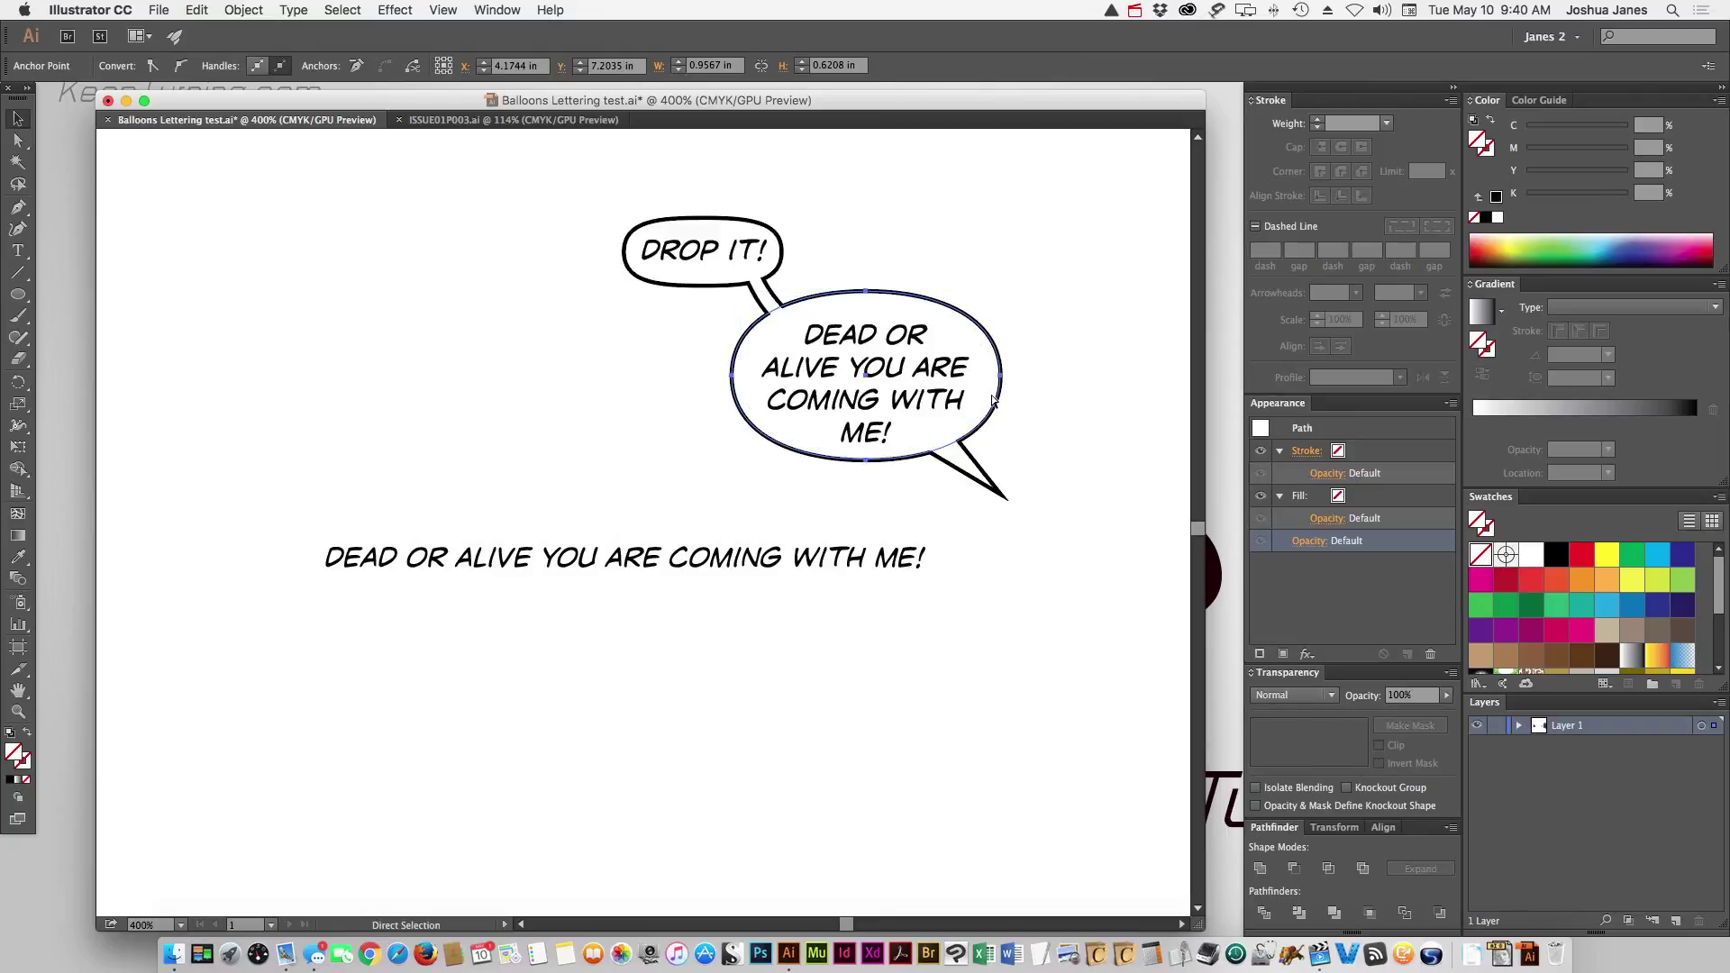
key(v)
drag(866, 293, 866, 301)
click(610, 434)
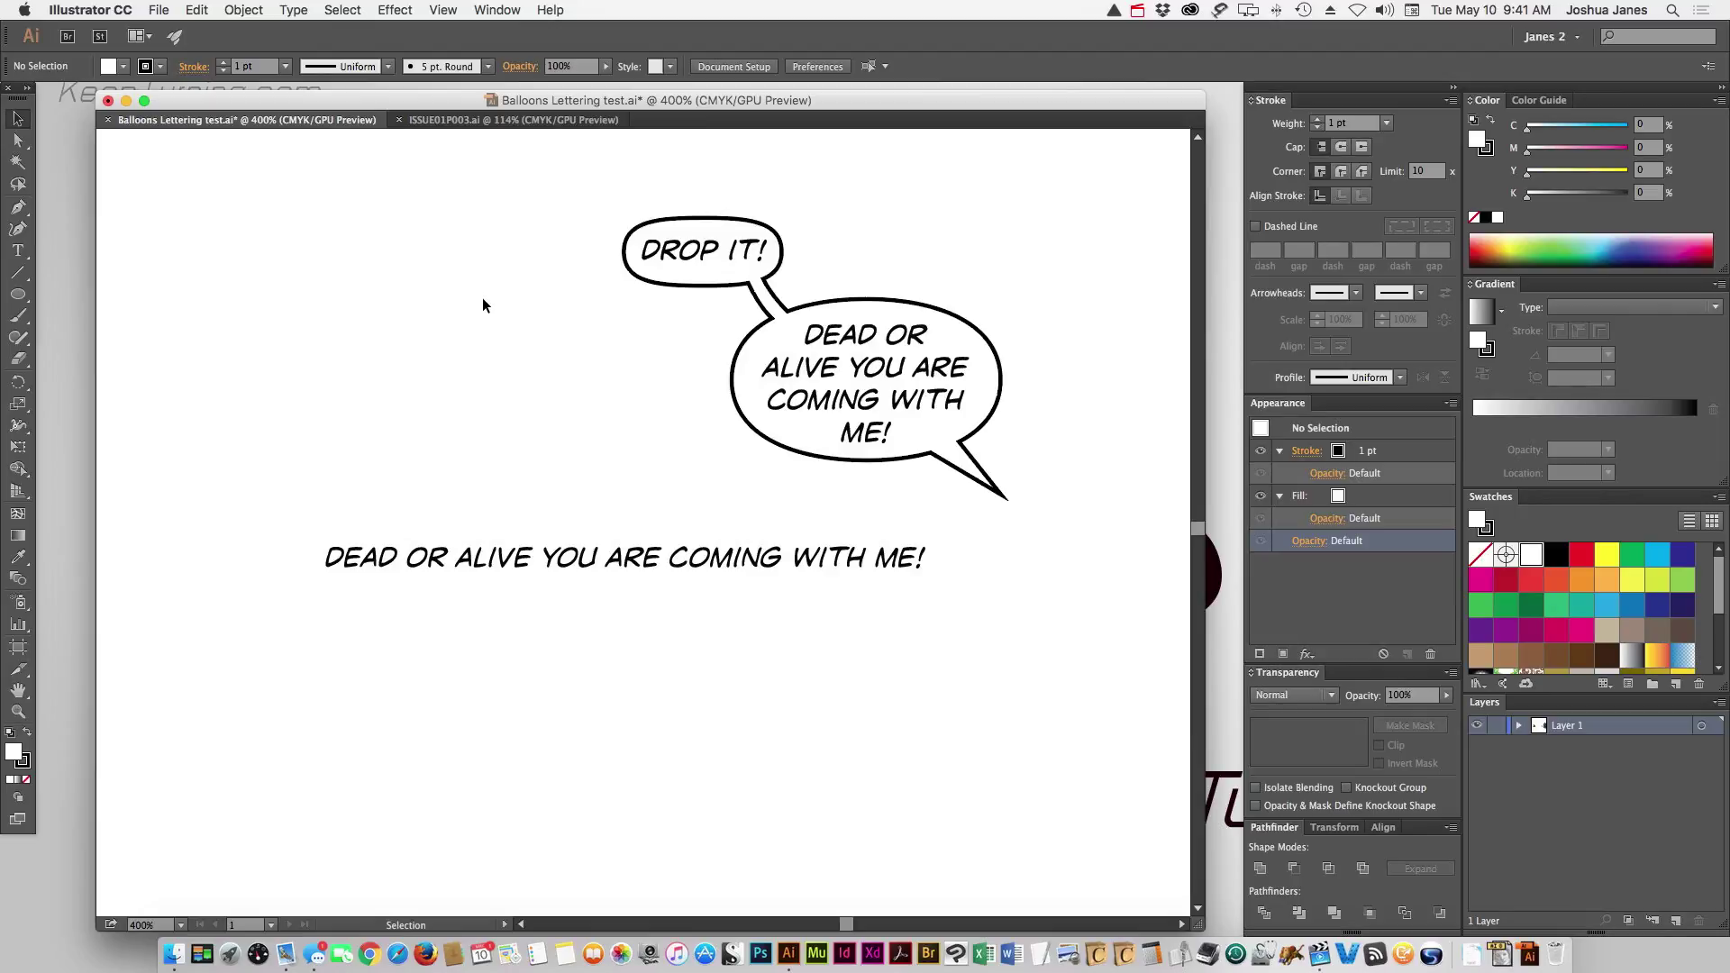
Try enlarging the large balloon's tail to about 0.46 by 0.43 in and undo it
key(a)
click(958, 475)
key(v)
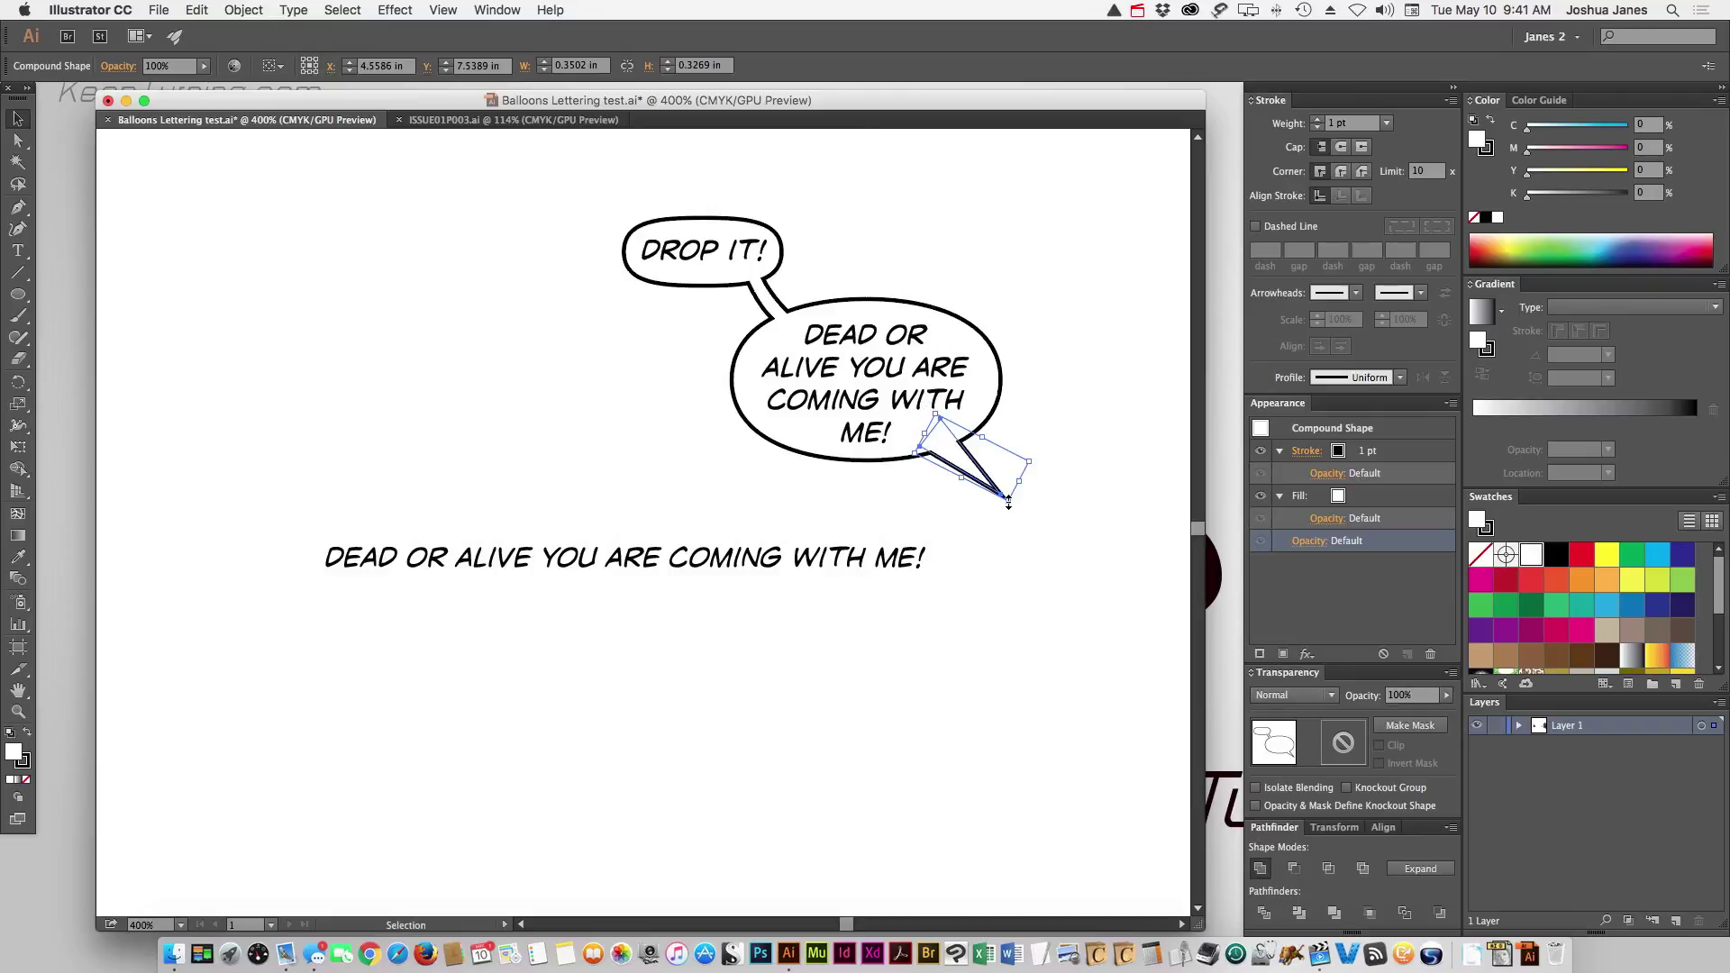
mouse_move(1010, 500)
mouse_down()
mouse_move(990, 546)
mouse_move(1031, 506)
mouse_move(1031, 523)
mouse_up()
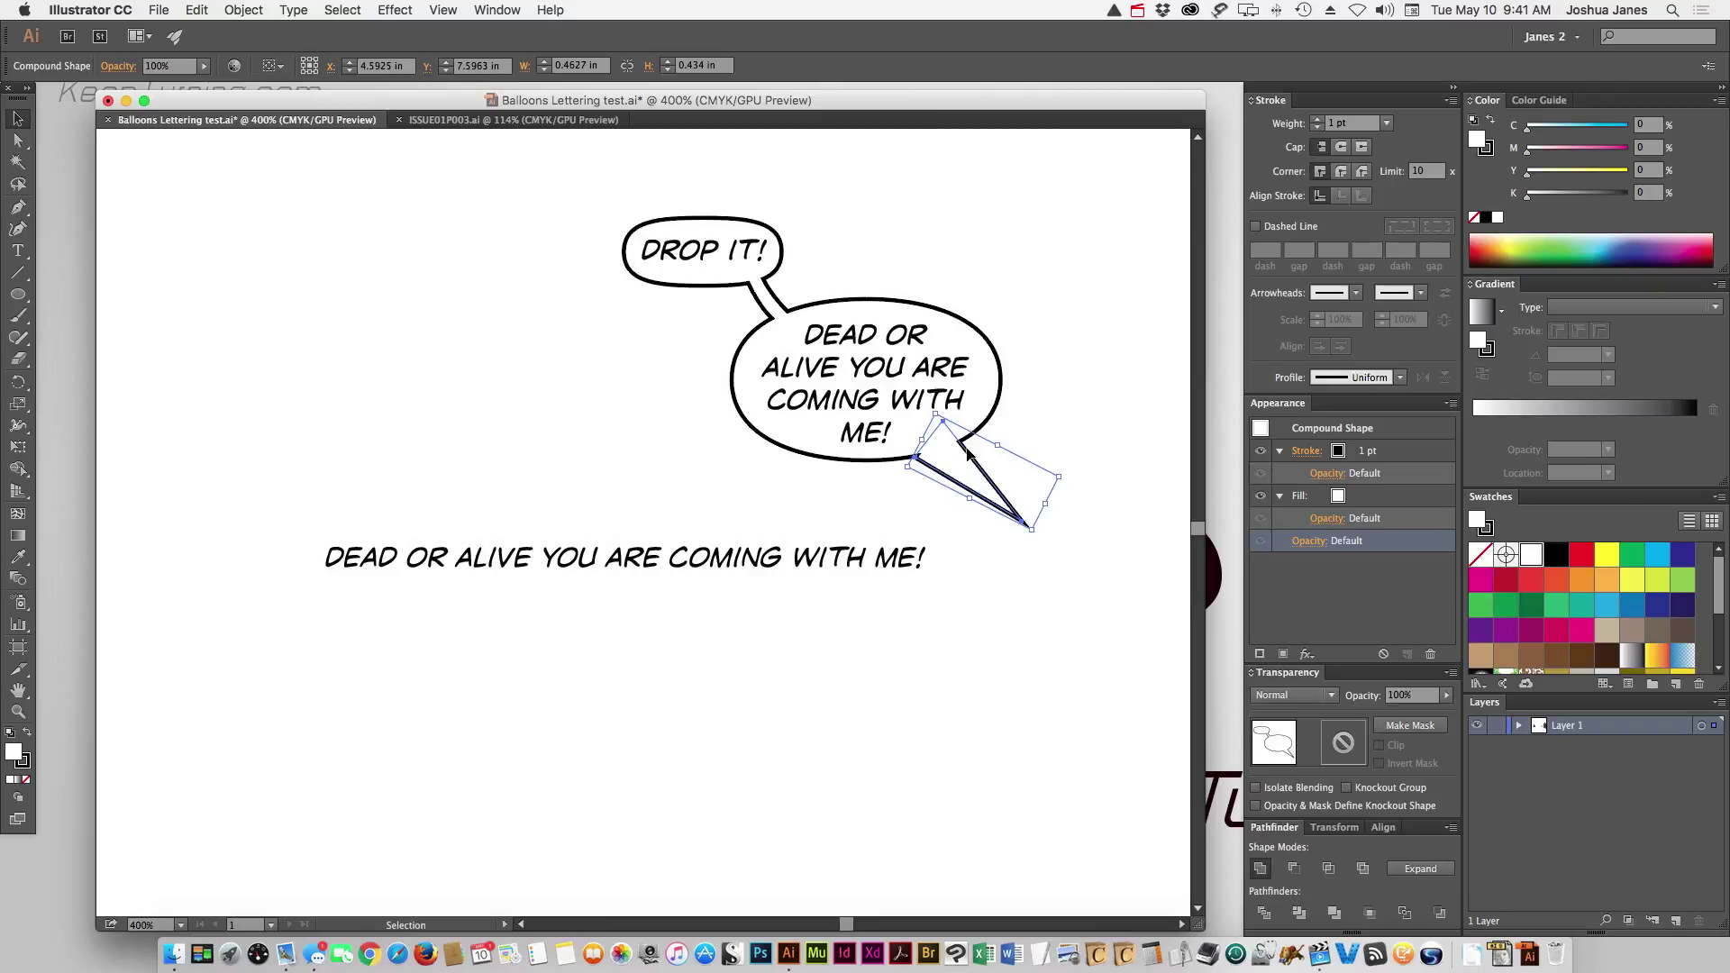
key(super+z)
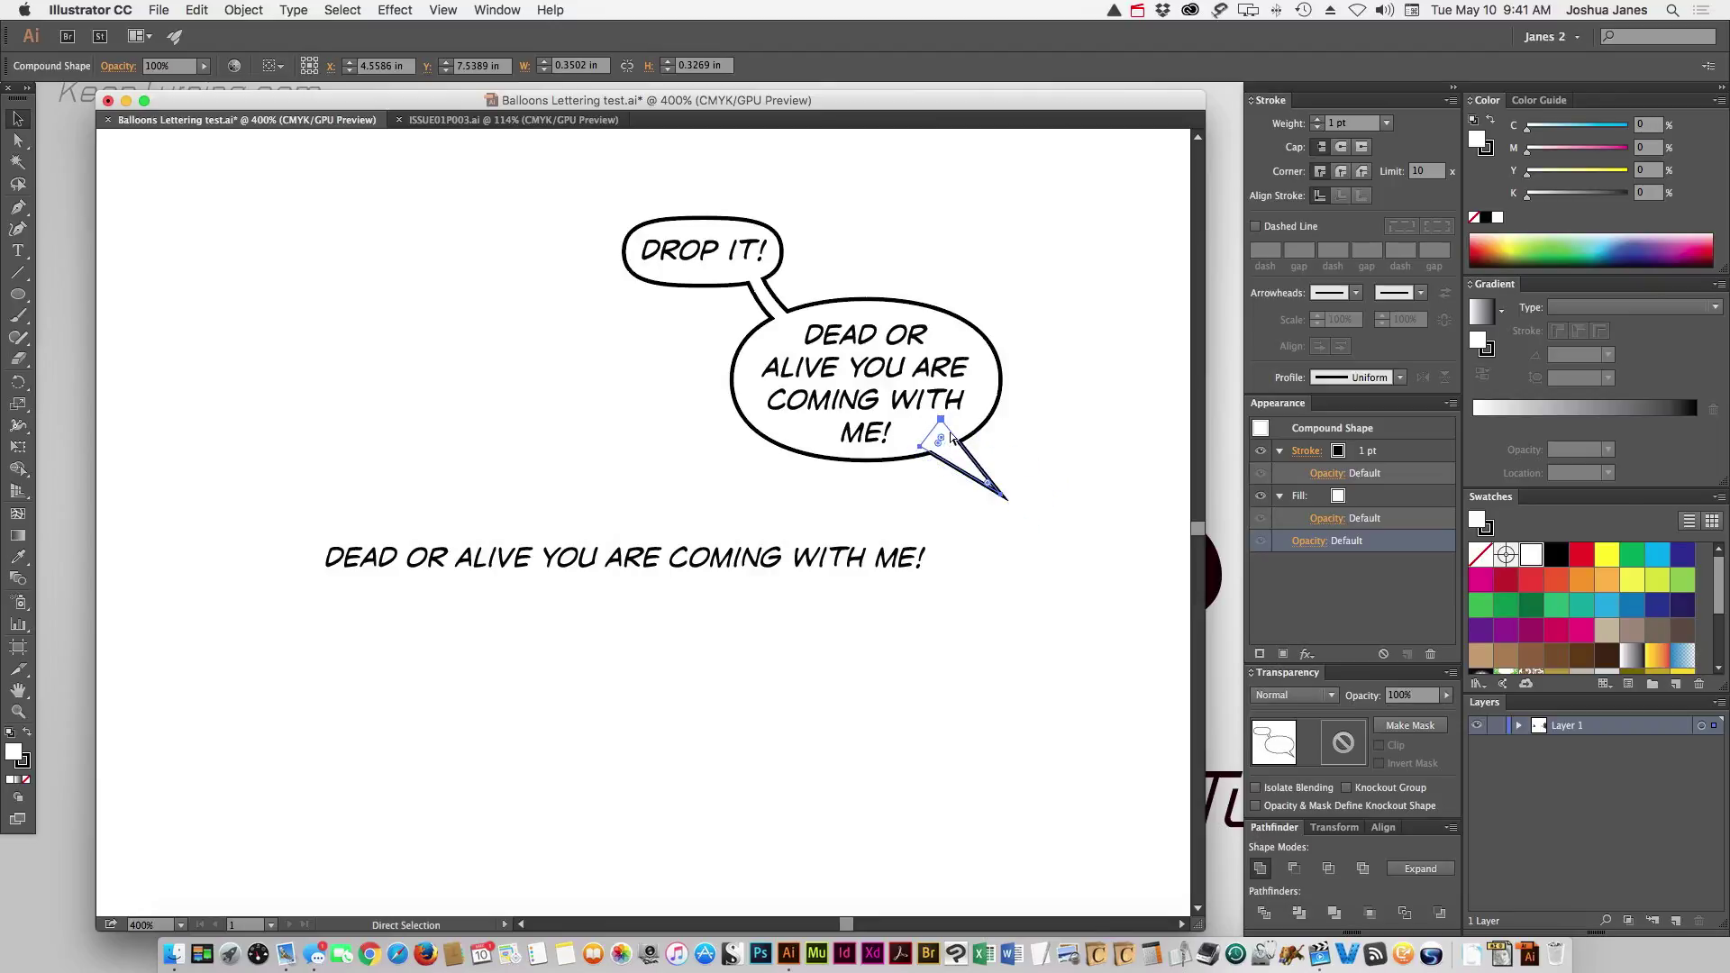
Try scaling the large balloon's oval up to about 2.13 by 1.48 in and undo it
click(872, 269)
click(954, 336)
key(v)
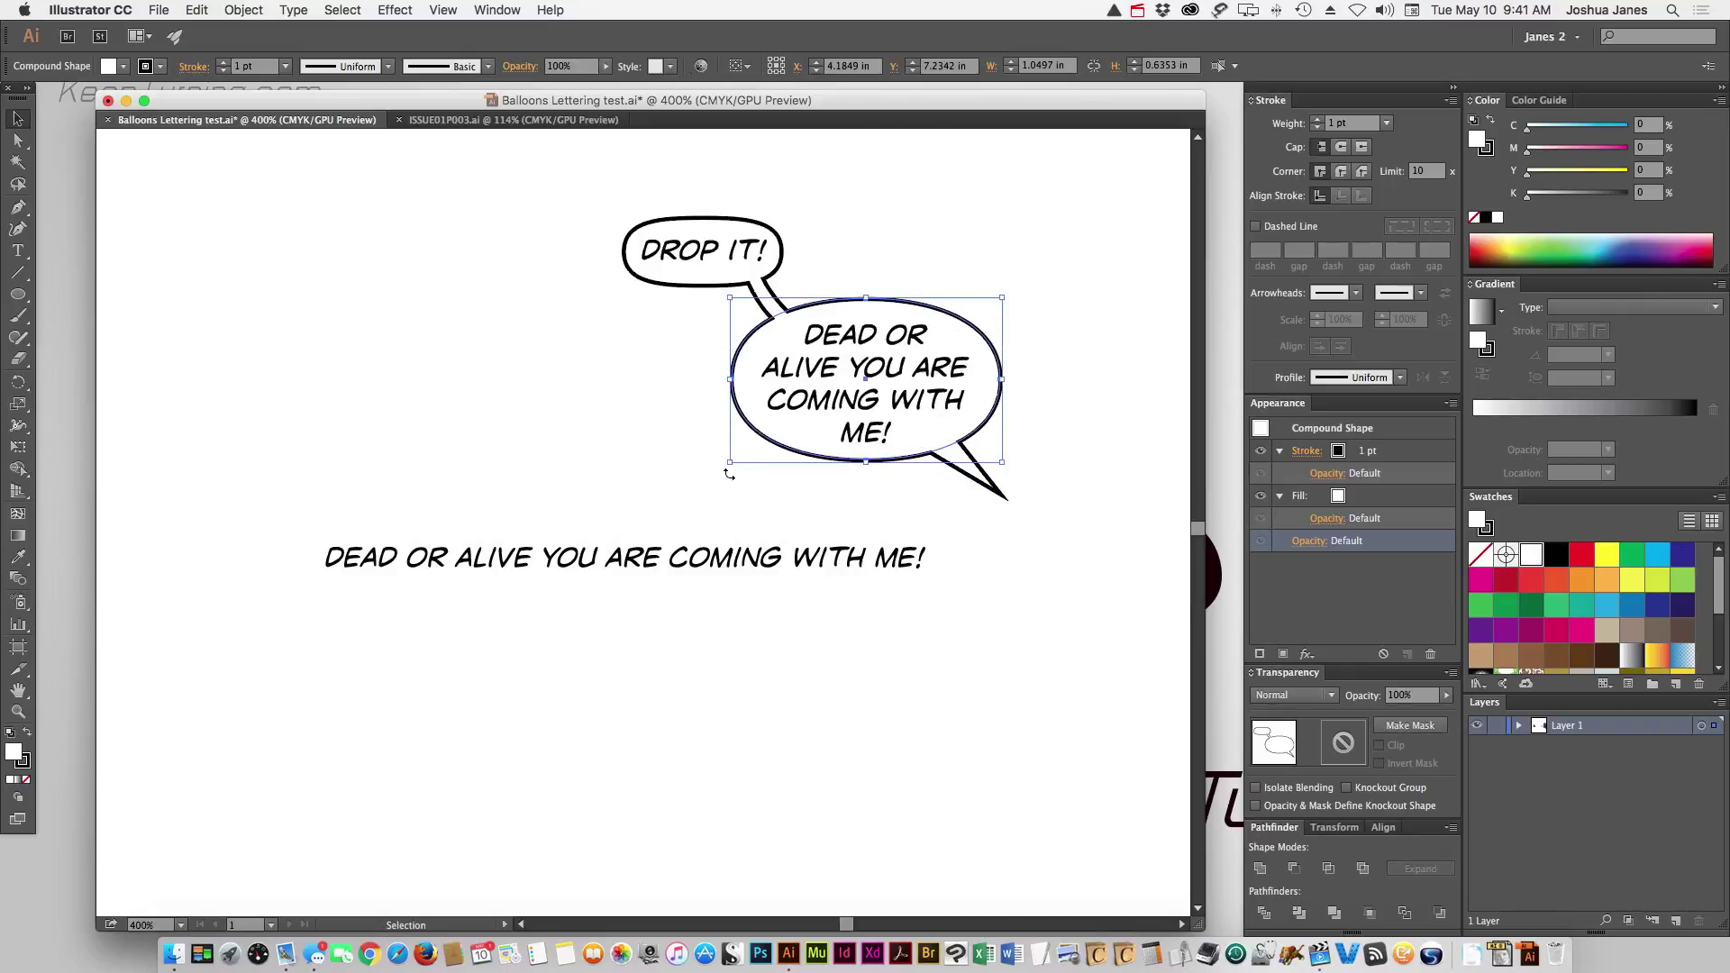
drag(730, 462, 390, 767)
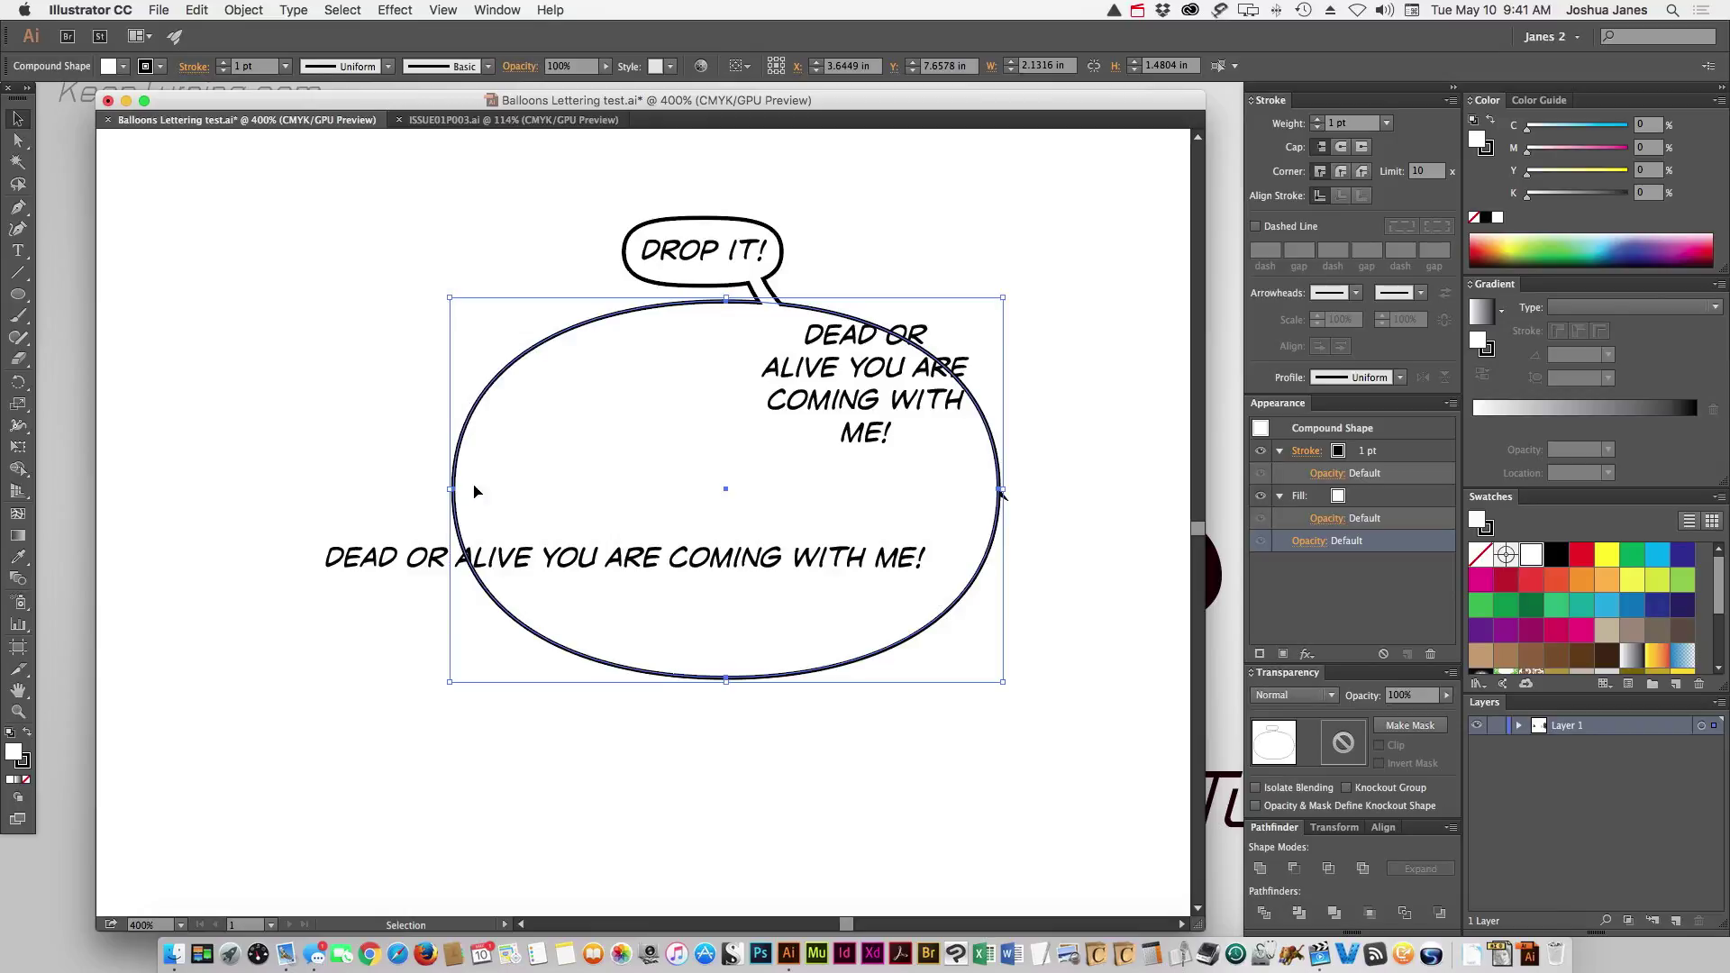
key(super+z)
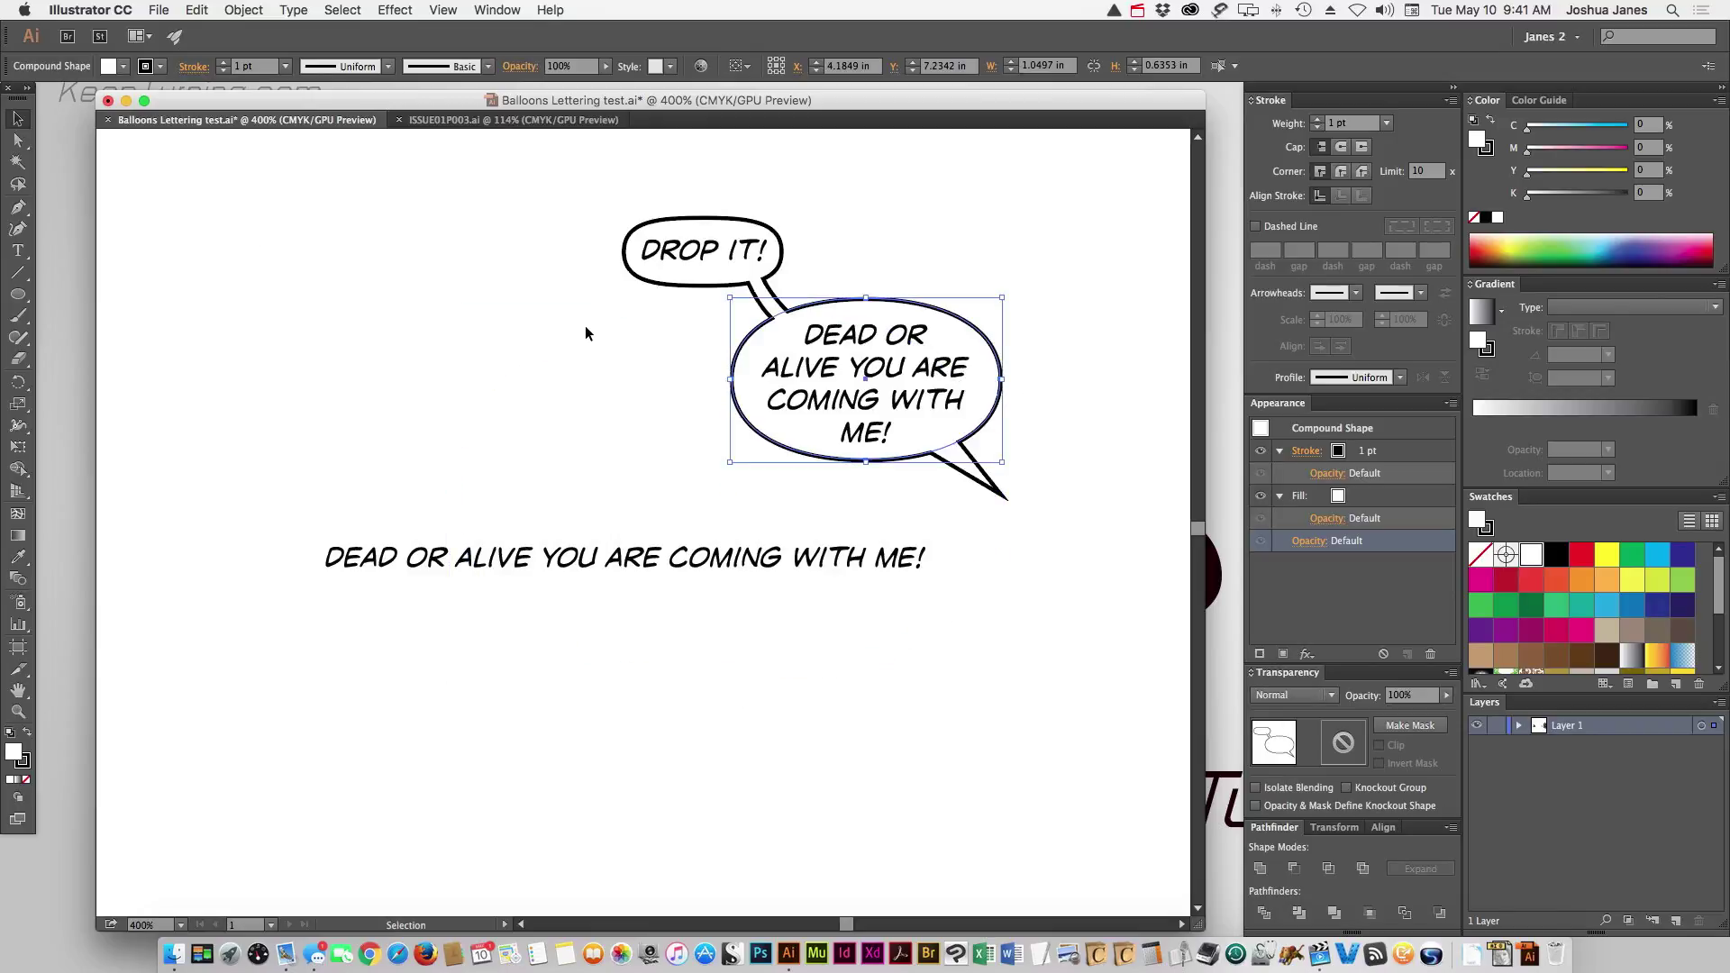
click(646, 369)
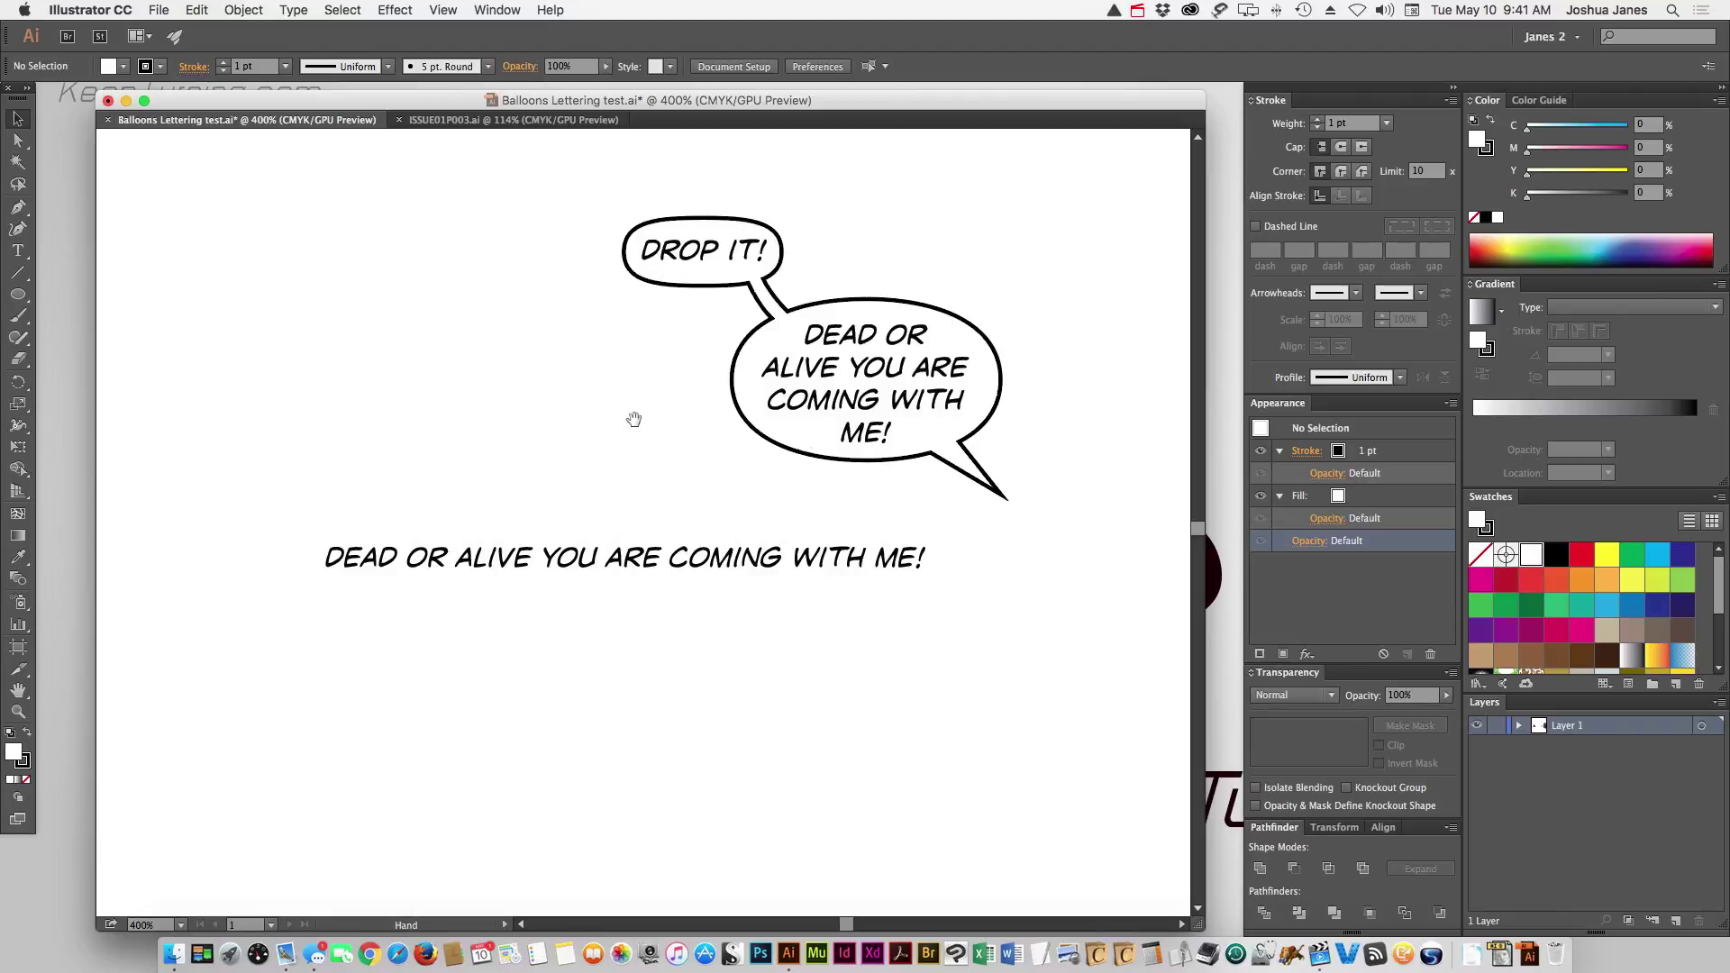
Duplicate the joined balloon shape beside the original and scale the copy up to about 3.10 by 2.29 in
drag(626, 422, 697, 453)
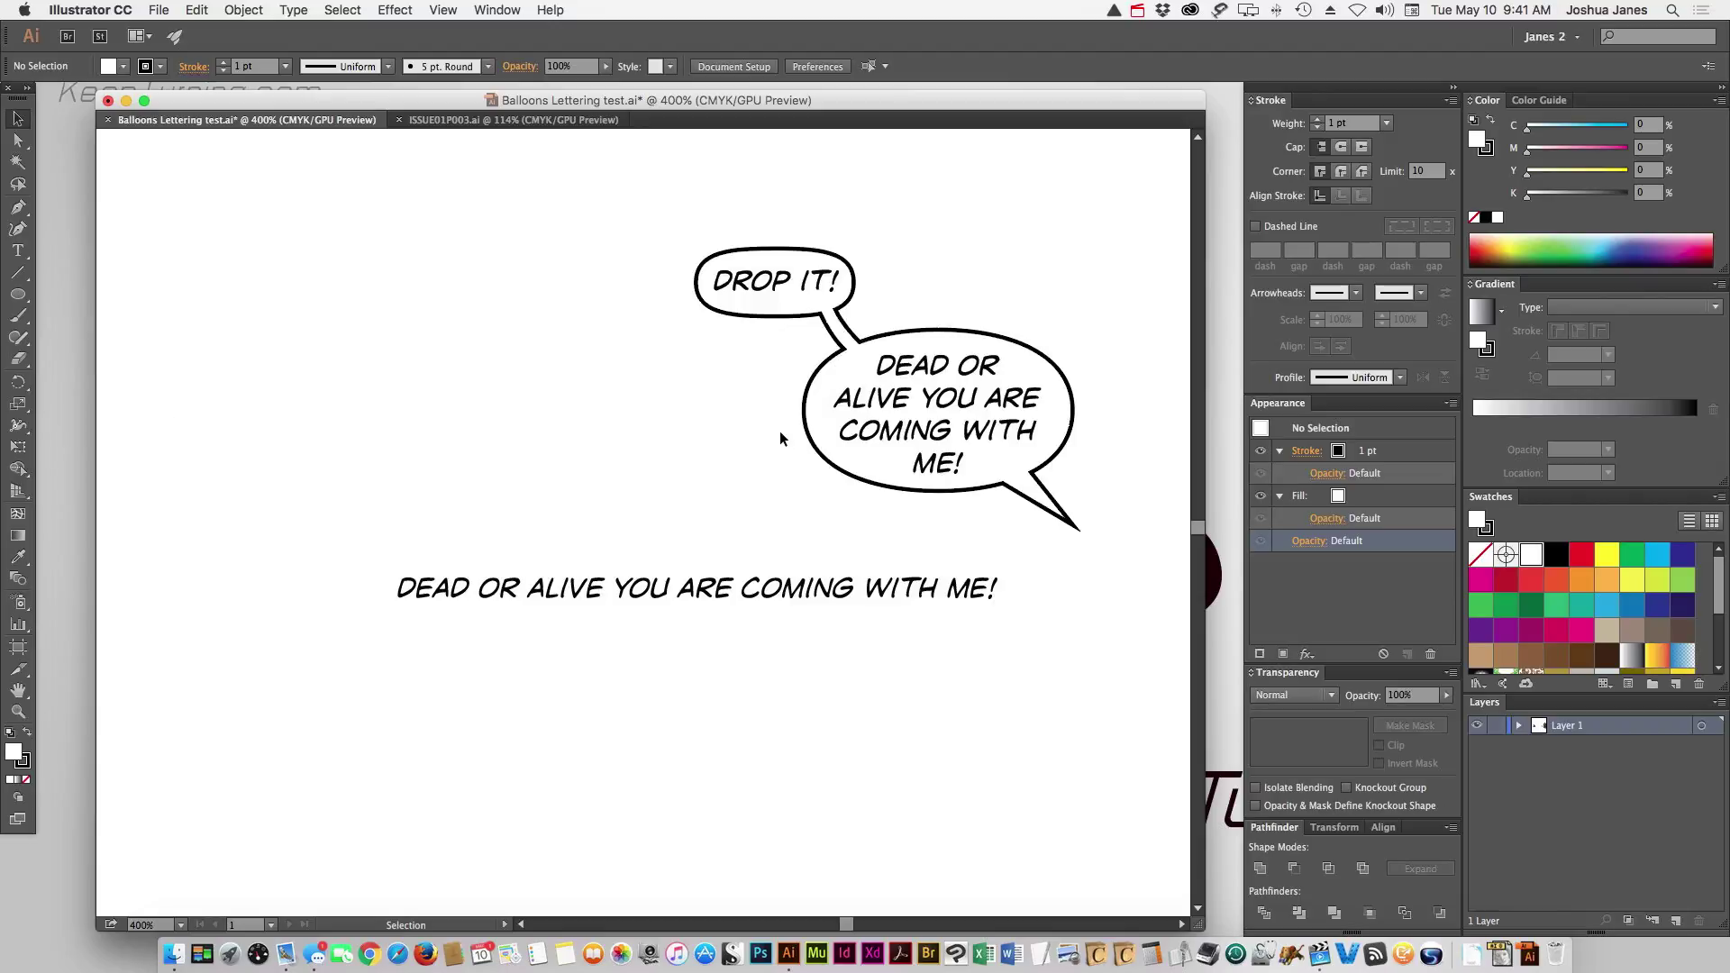
drag(820, 439, 414, 399)
mouse_move(674, 490)
mouse_down()
mouse_move(901, 607)
mouse_move(1095, 875)
mouse_up()
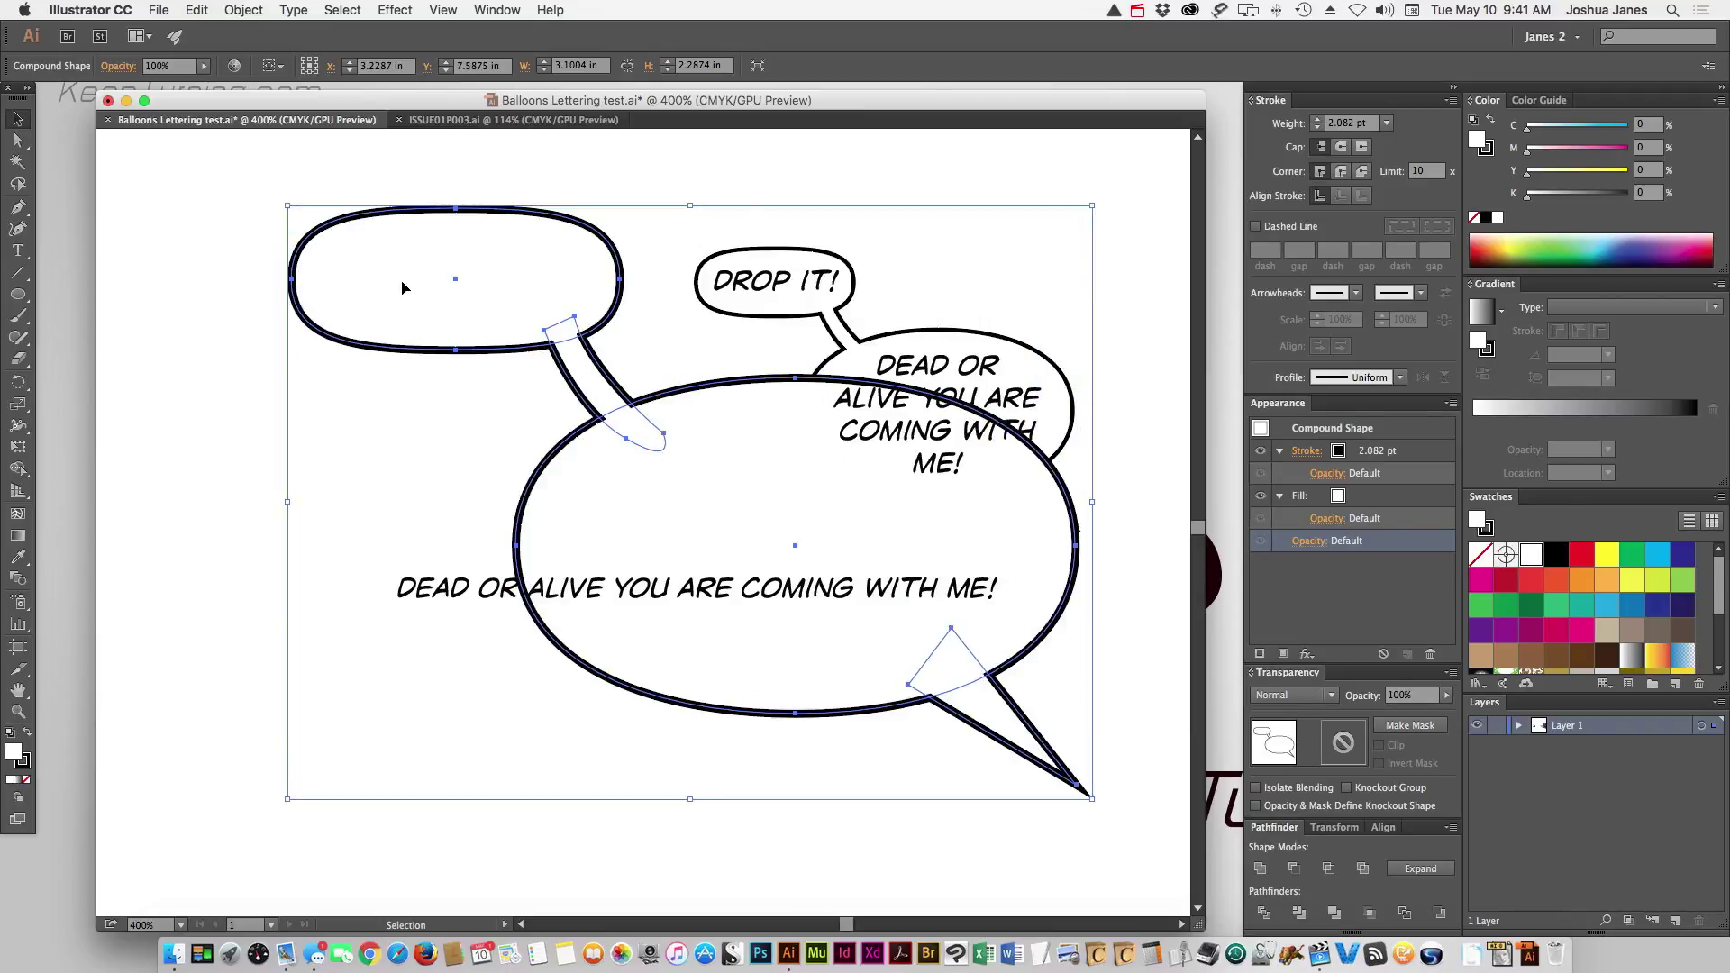
Turn off Scale Strokes & Effects and Scale Corners in the Scale options, leaving the uniform scale at 100%
double_click(17, 405)
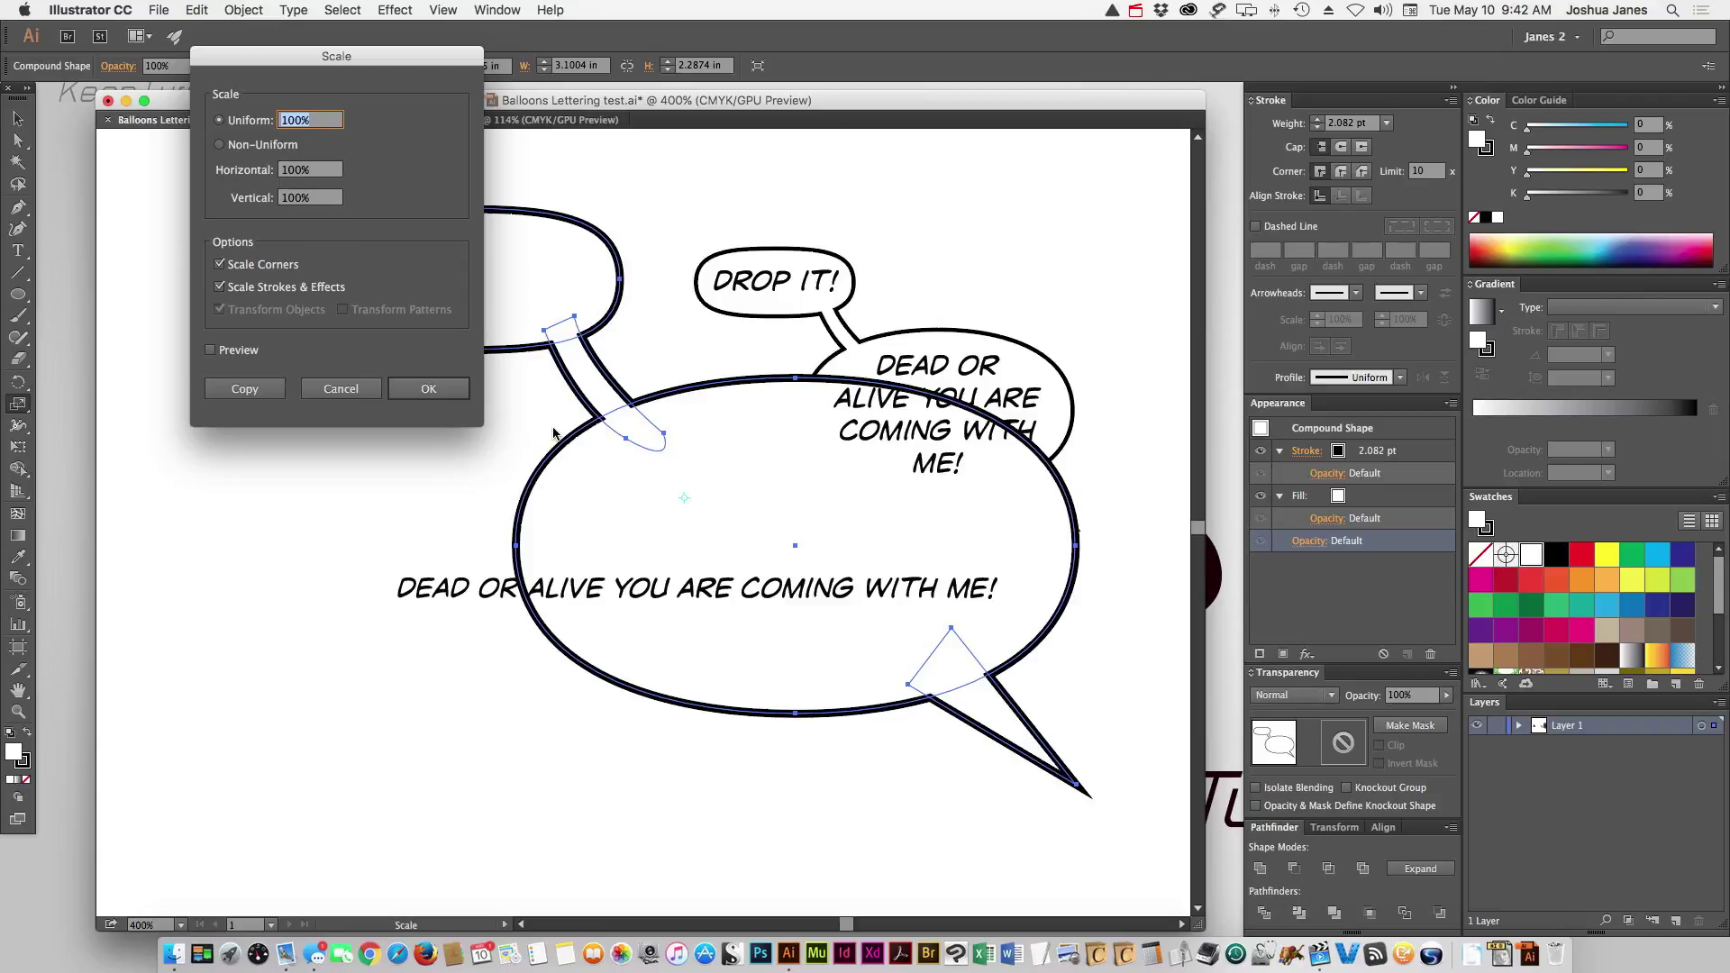
click(219, 288)
click(221, 266)
click(421, 389)
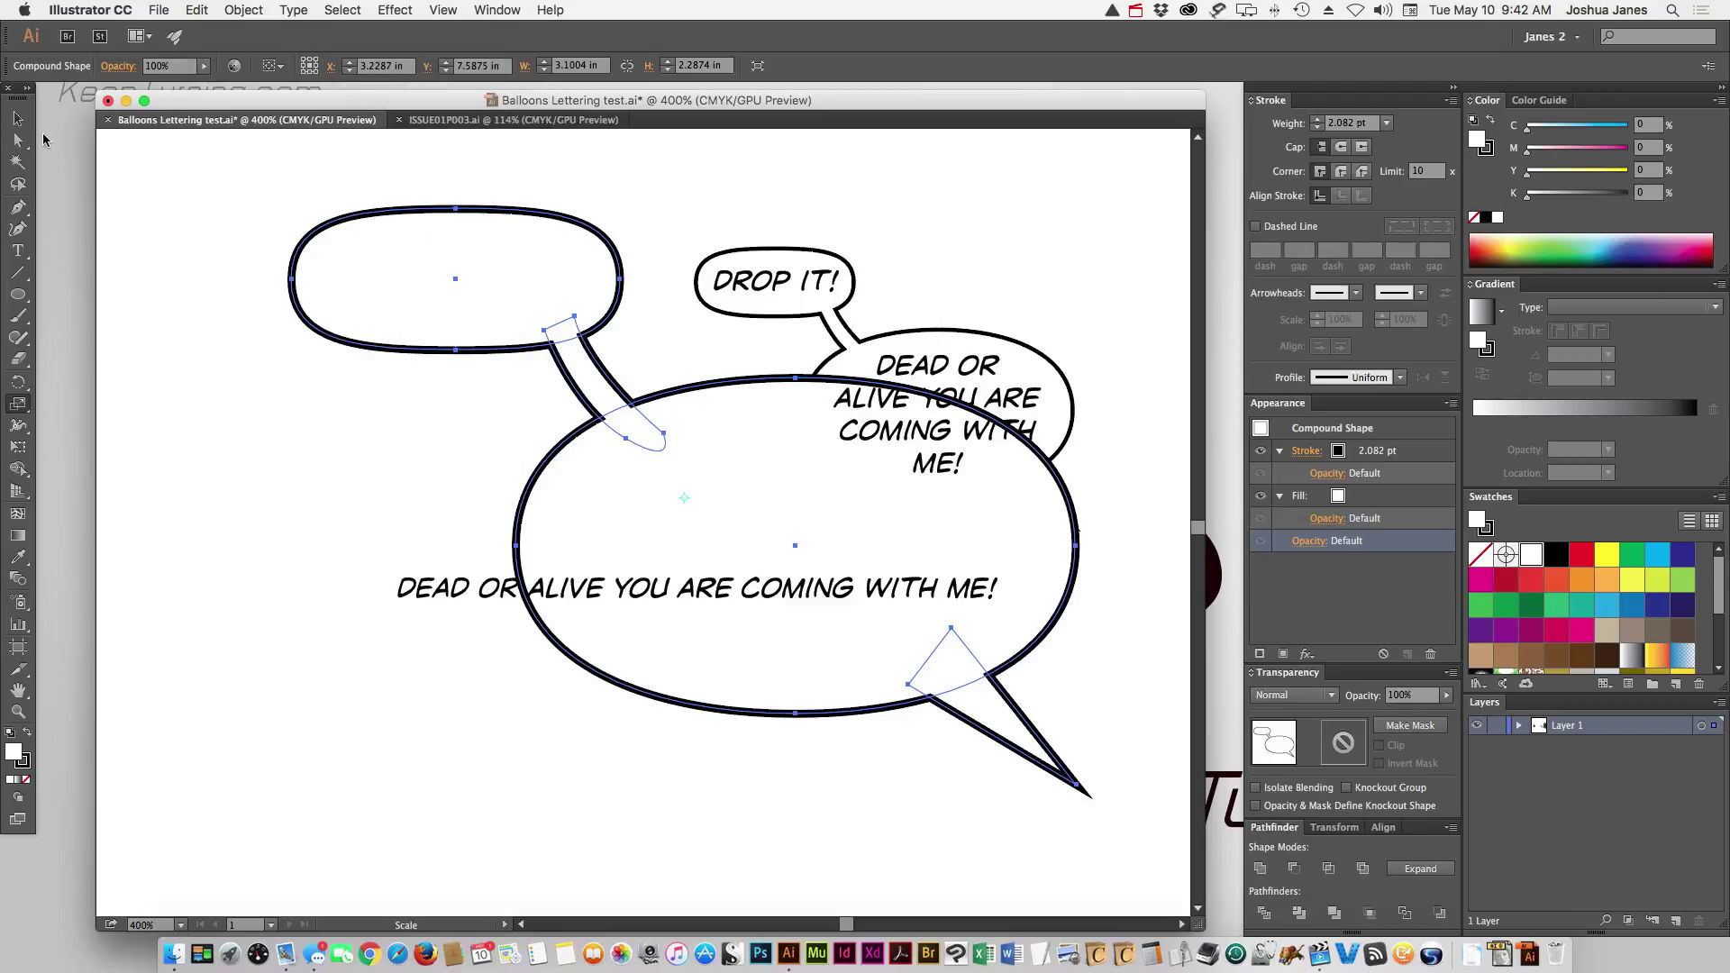
Return the copied balloons to original size, rescale them to about 2.92 by 2.15 in, and delete the copy
drag(54, 150, 205, 245)
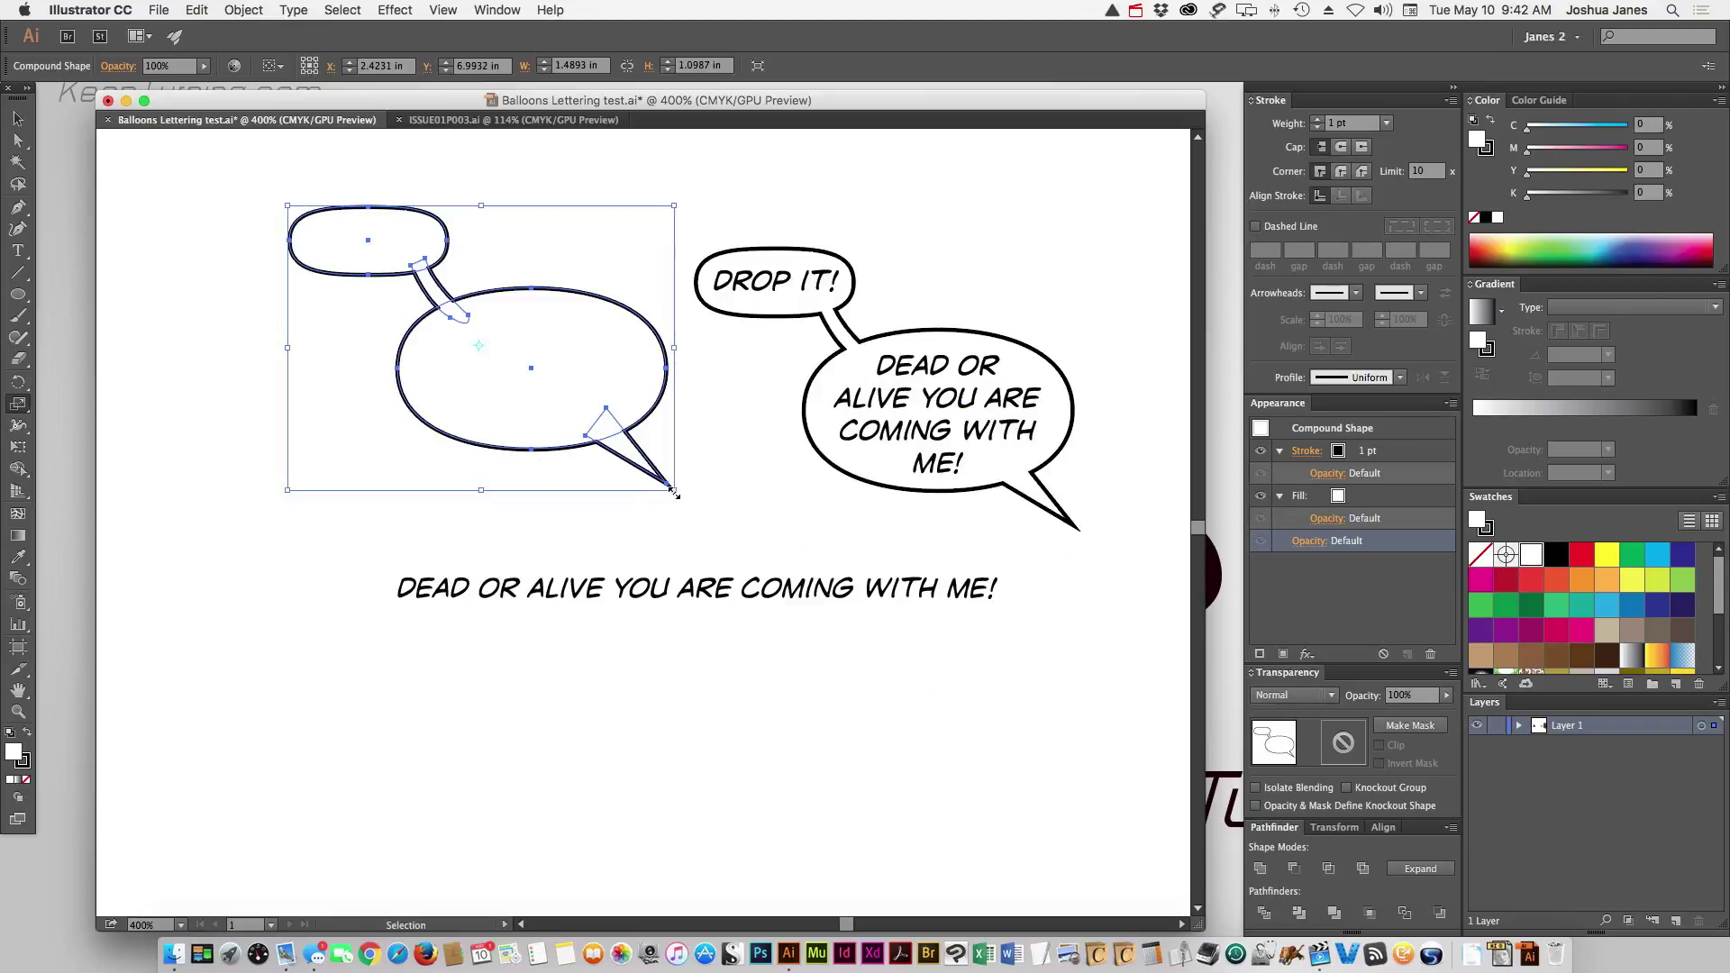
drag(657, 506, 1059, 868)
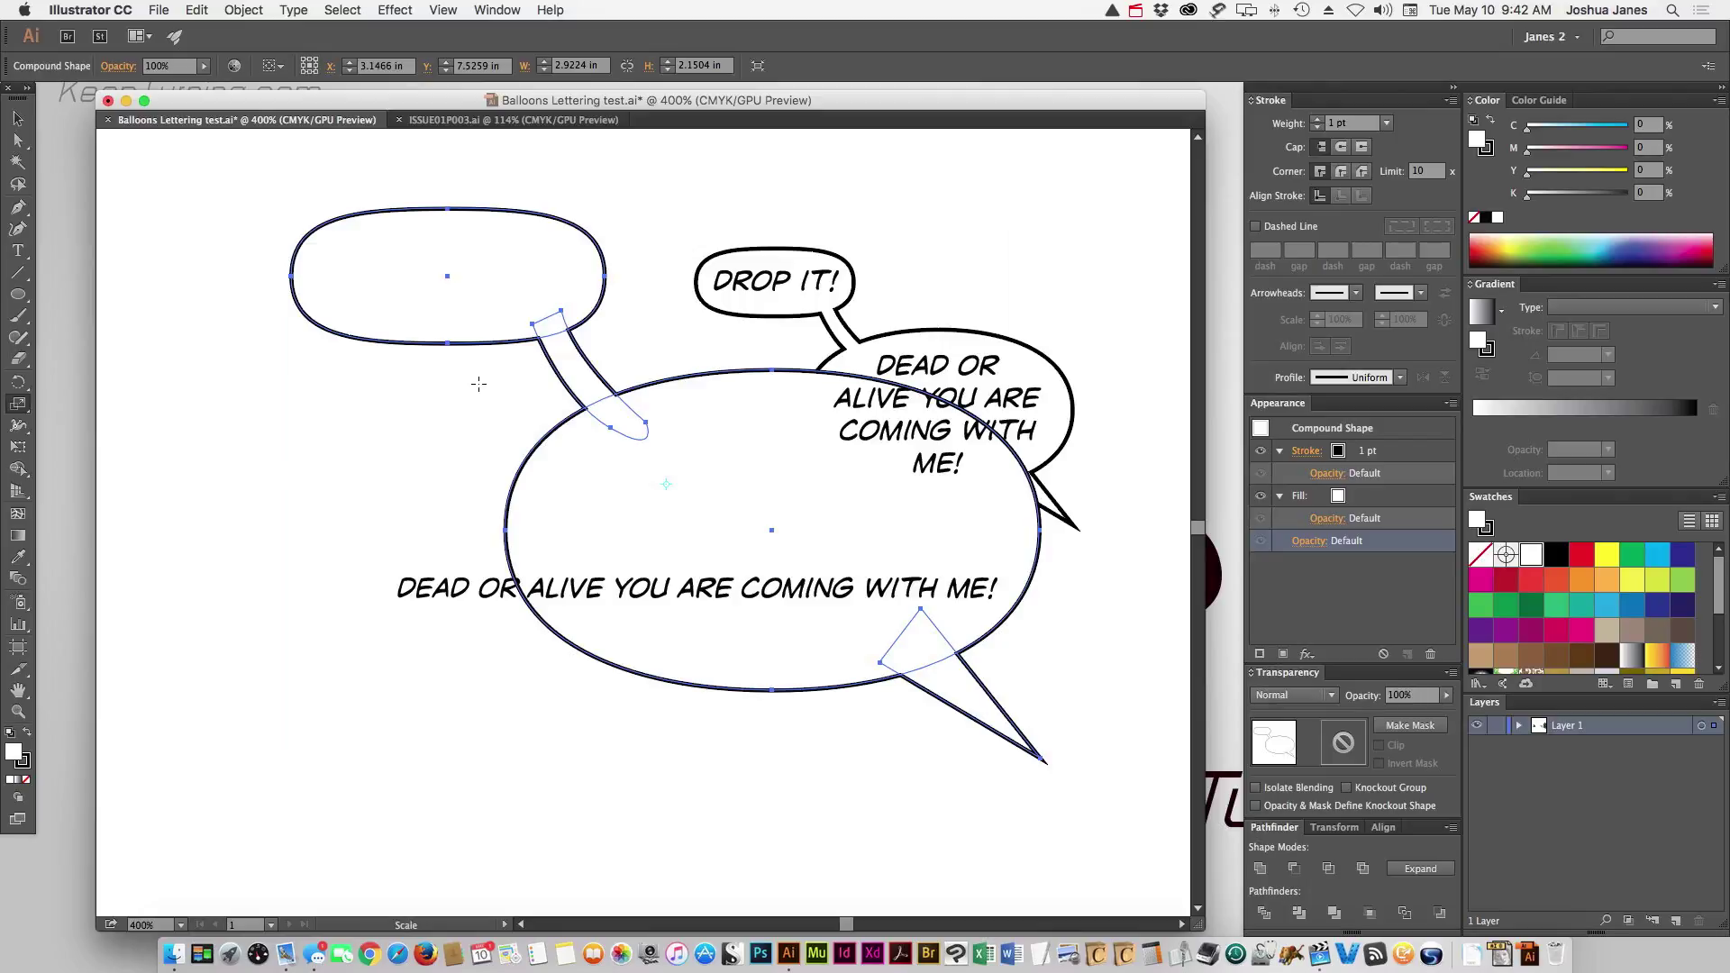
key(Delete)
Move the joined balloons and their lettering beside the masked character's head, with the tail pointing at the helmet
key(space)
drag(751, 464, 445, 574)
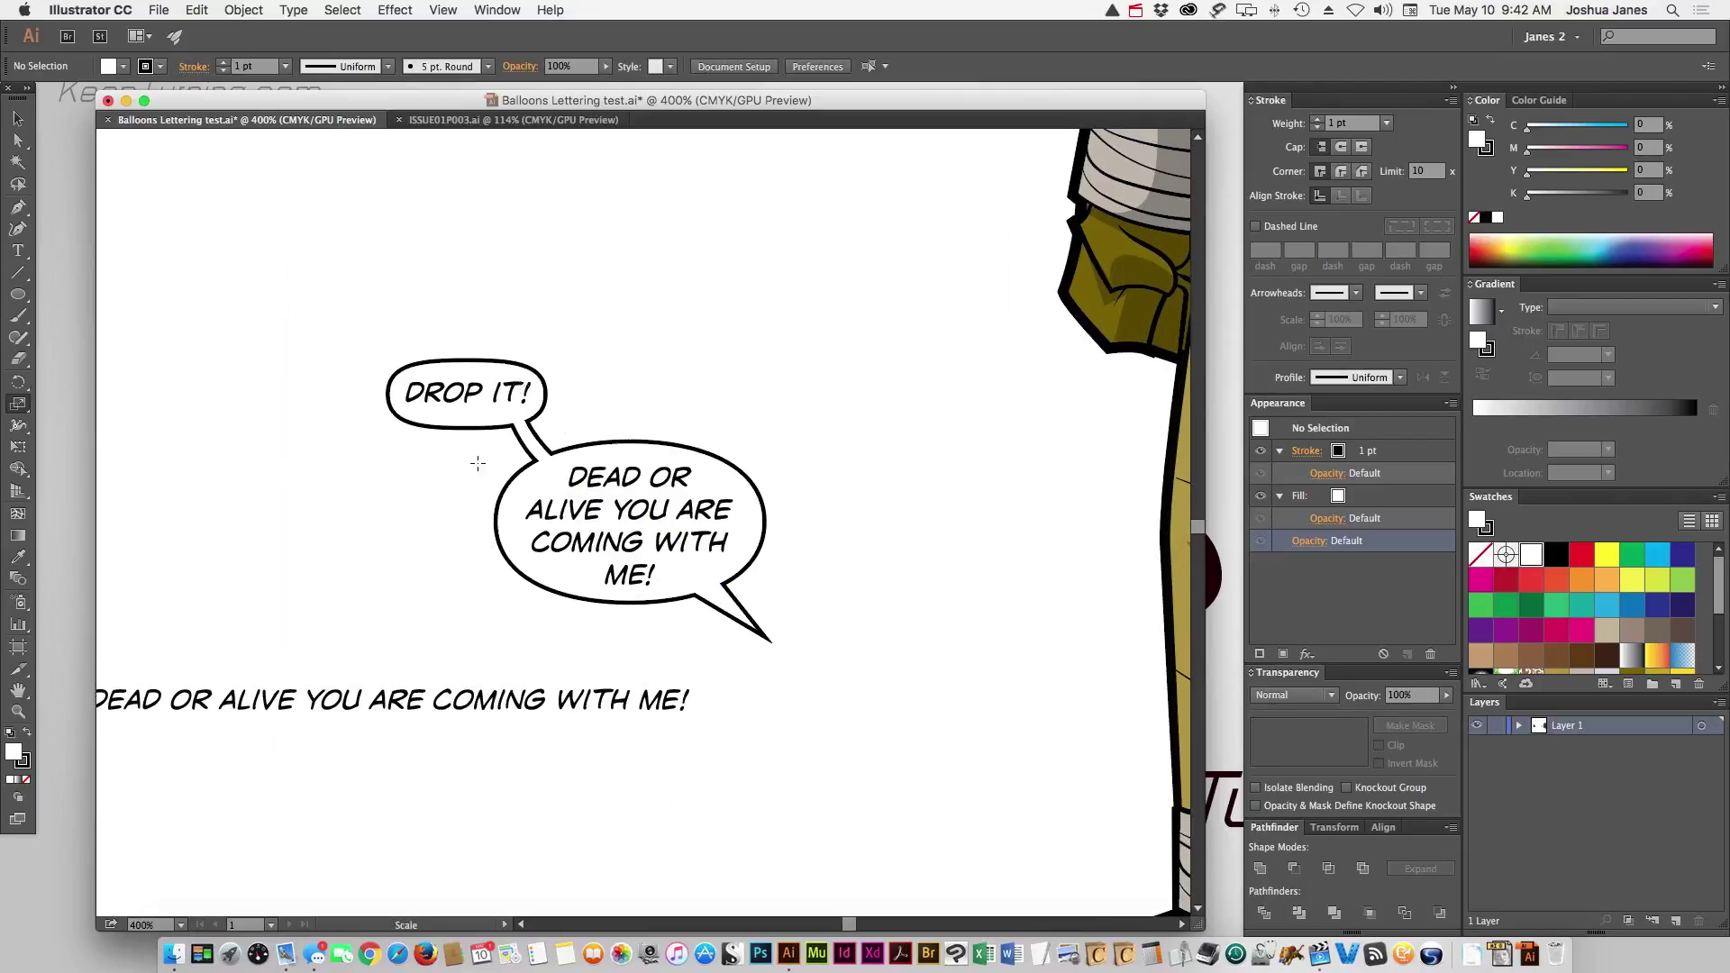
key(super+minus)
key(super+minus)
key(v)
drag(390, 560, 663, 755)
drag(566, 722, 789, 210)
drag(738, 316, 671, 608)
drag(721, 488, 755, 438)
click(626, 501)
key(super+plus)
drag(549, 455, 618, 705)
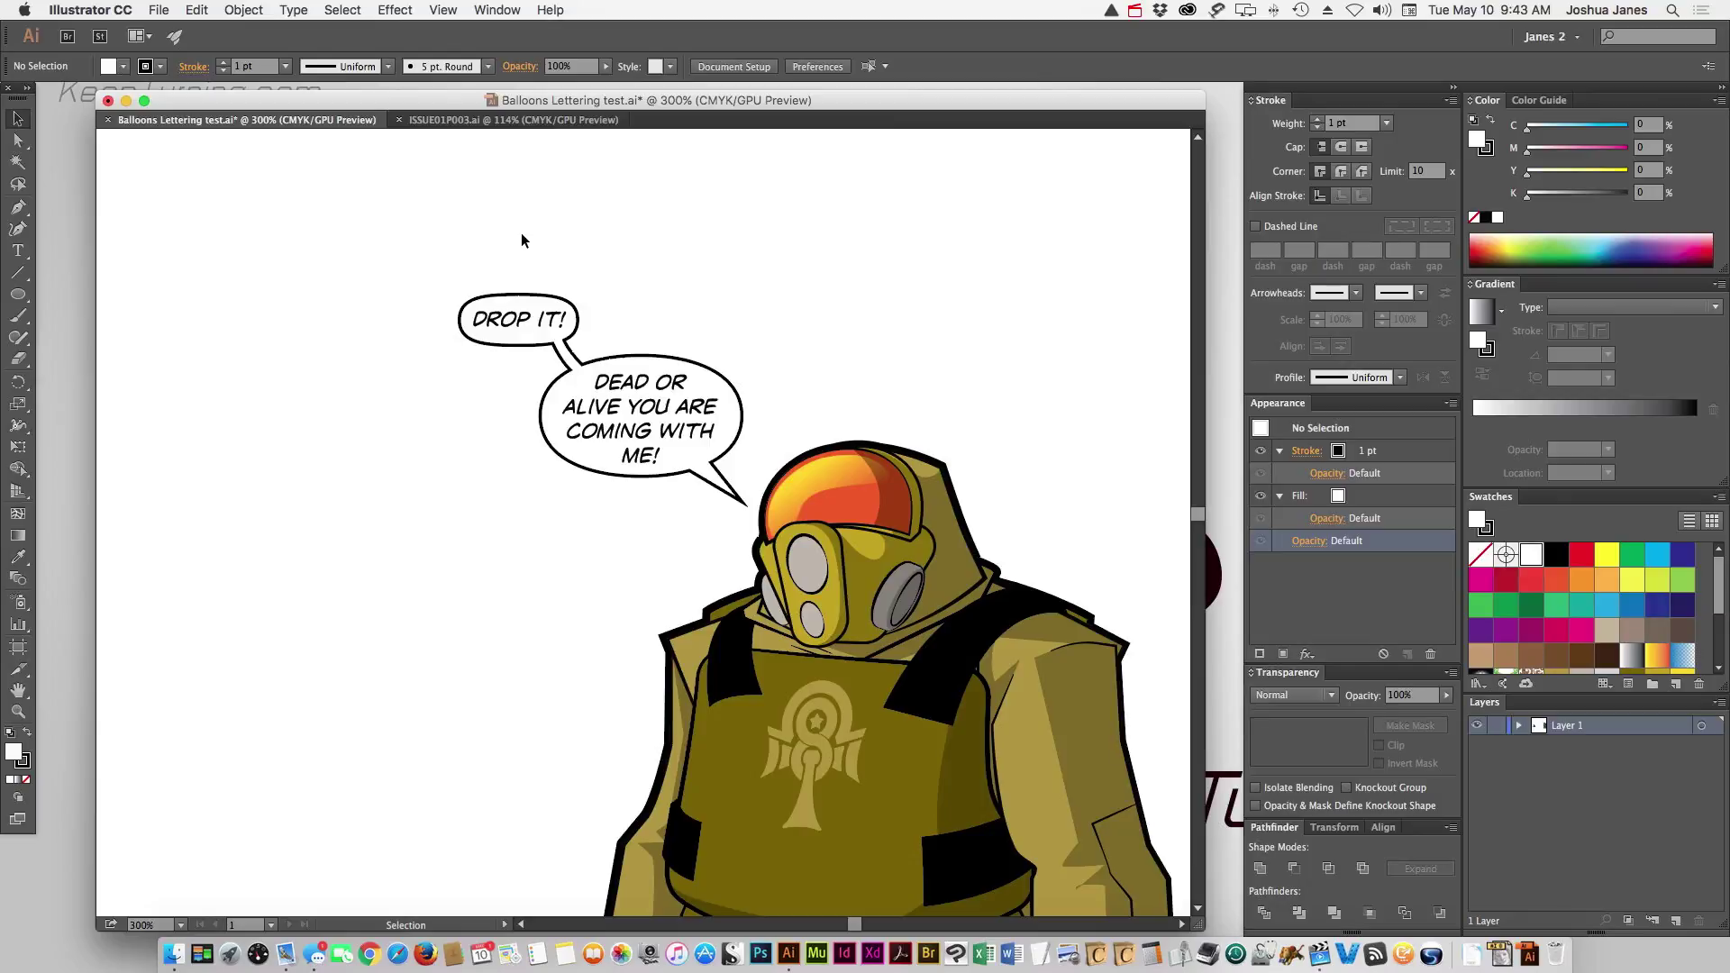
key(z)
click(571, 423)
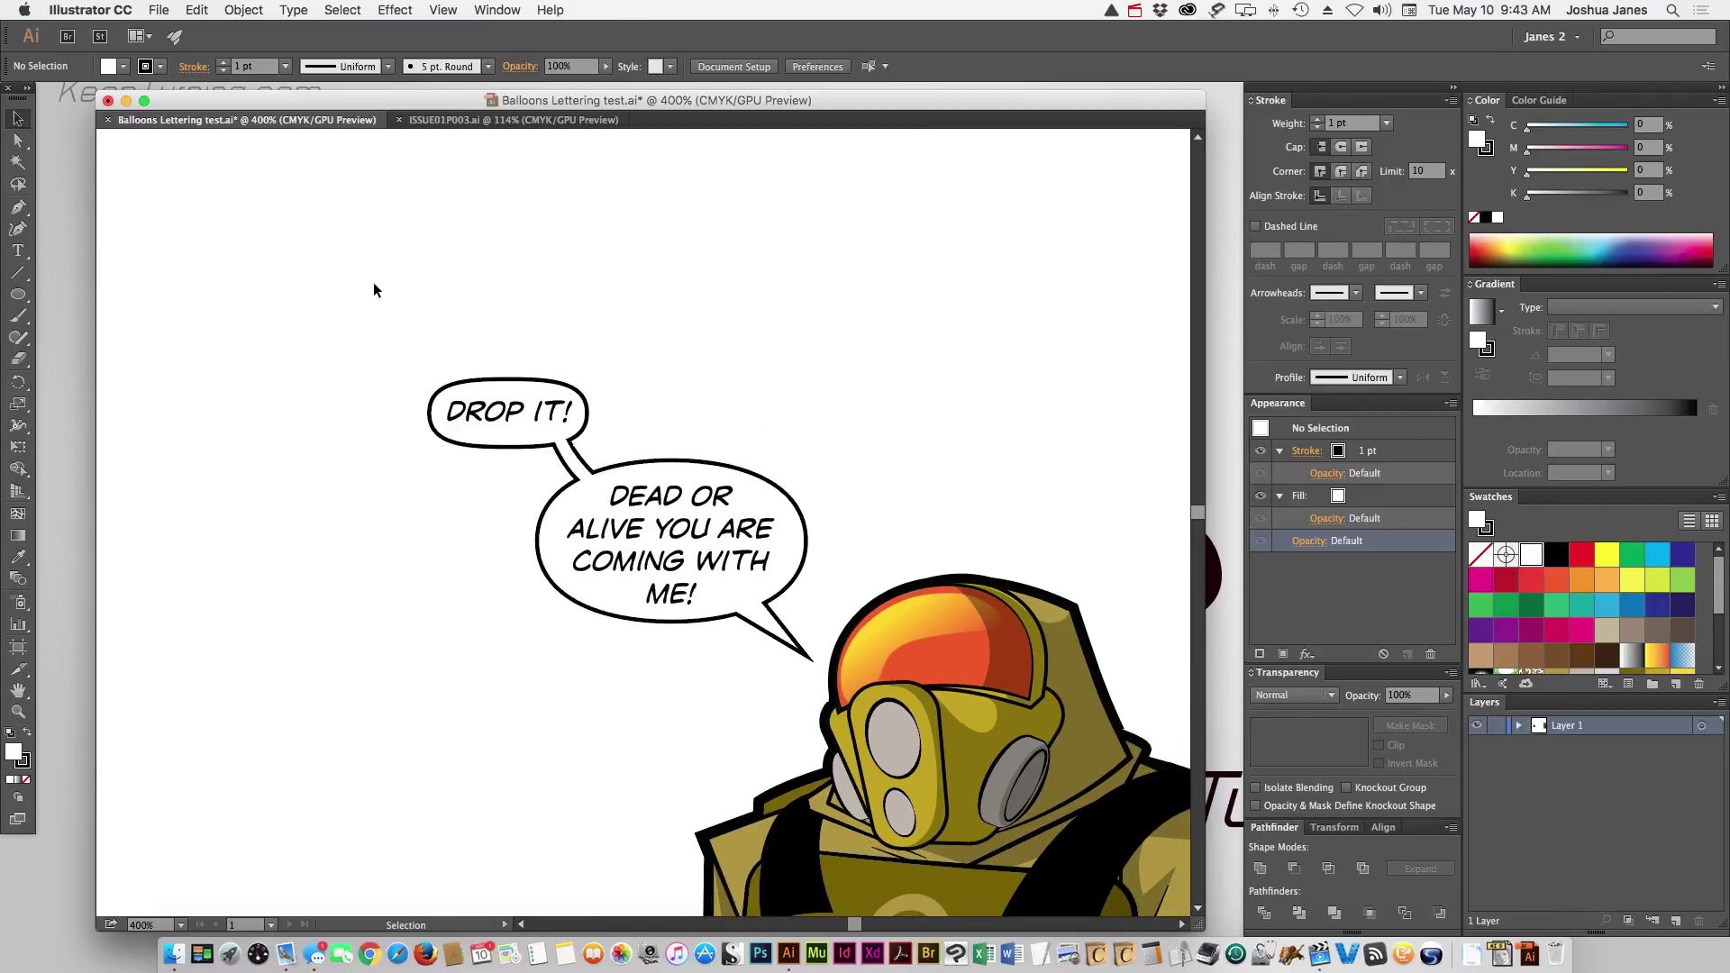
click(389, 67)
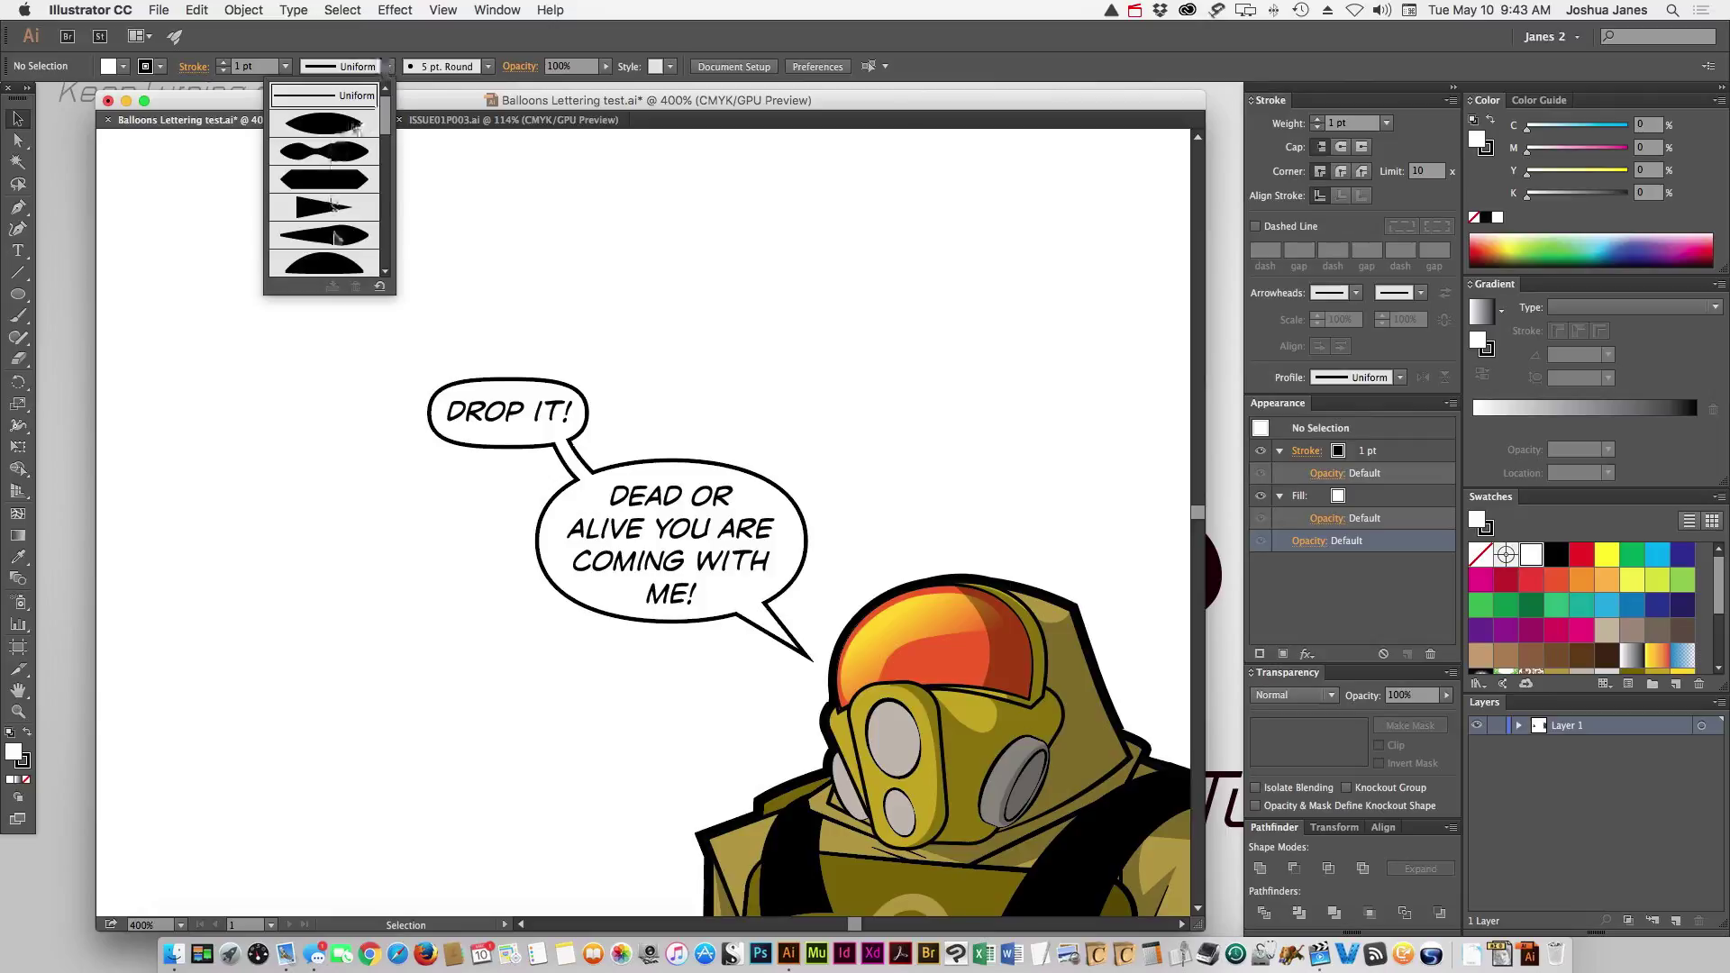
drag(388, 116, 389, 234)
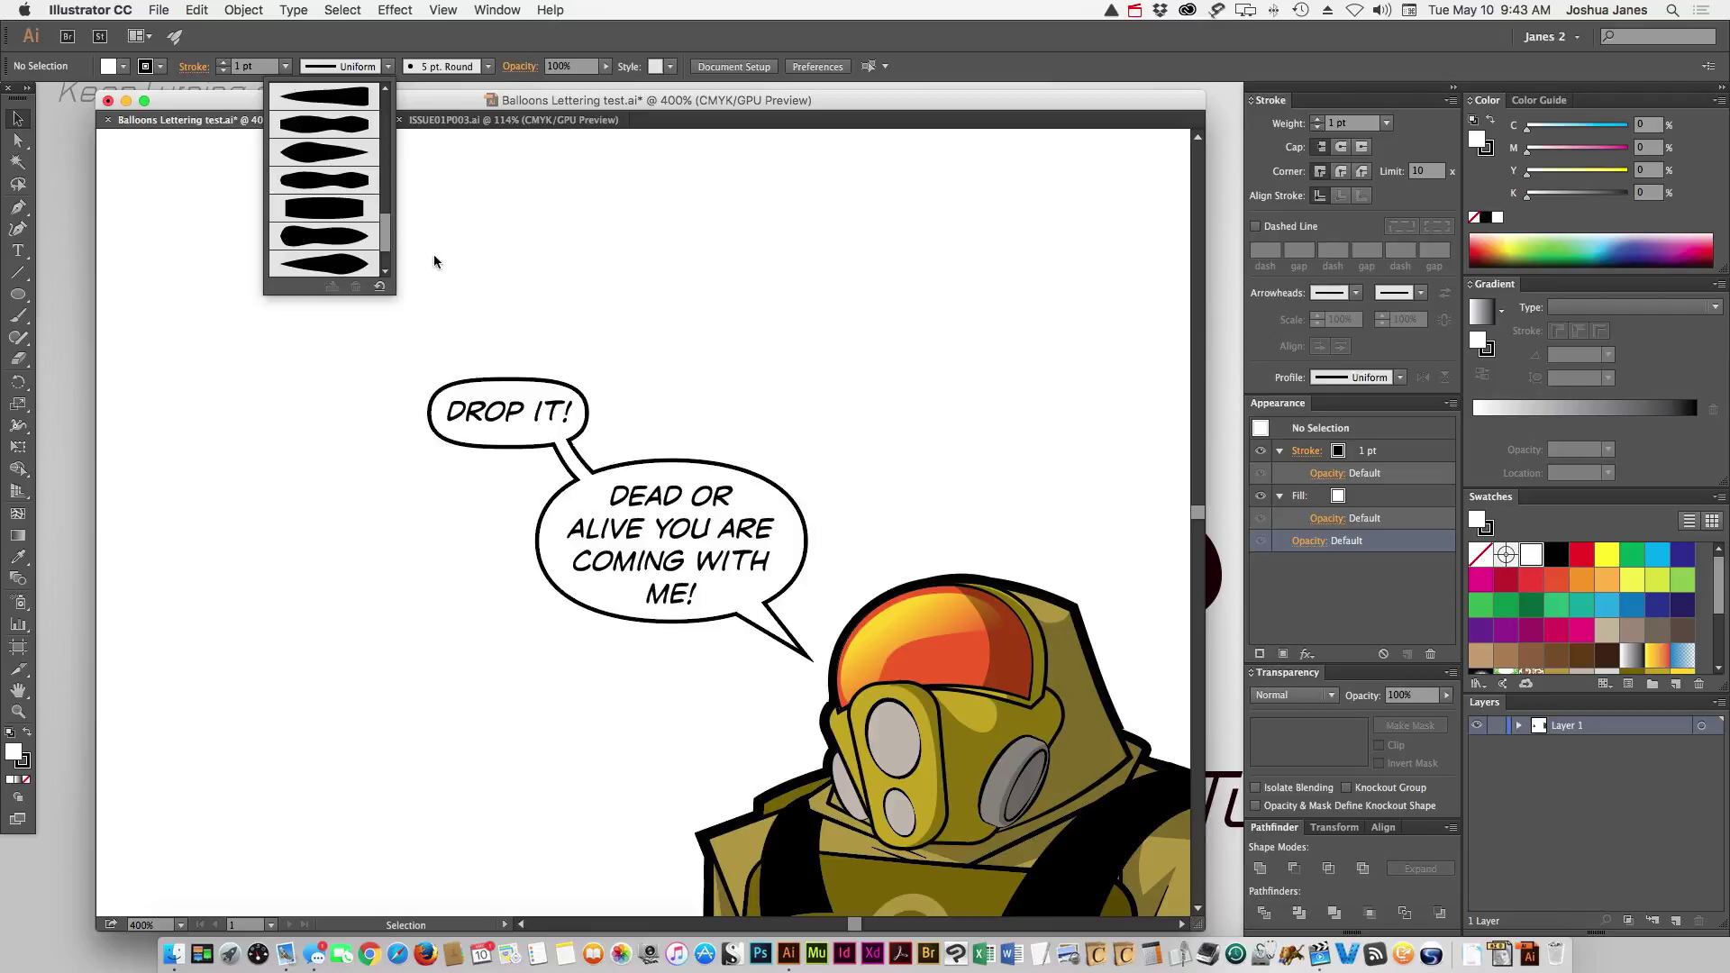
click(351, 472)
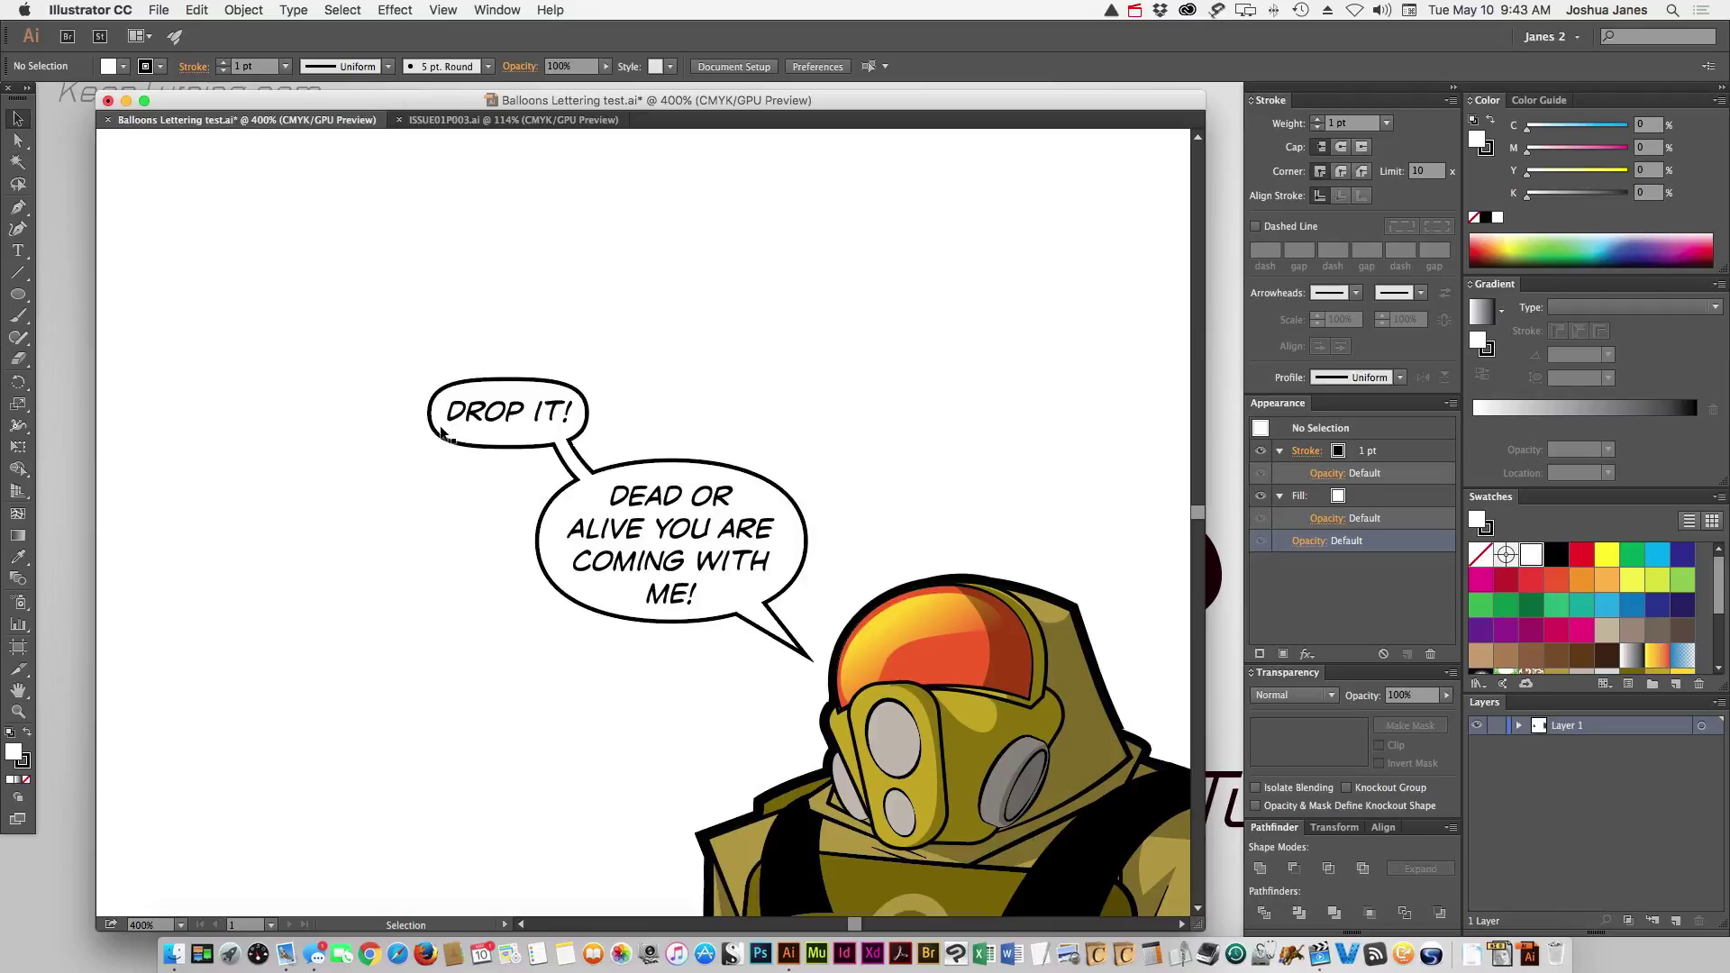
Apply an uneven, undulating variable width profile to the joined balloons' 1 pt stroke
click(443, 431)
click(492, 389)
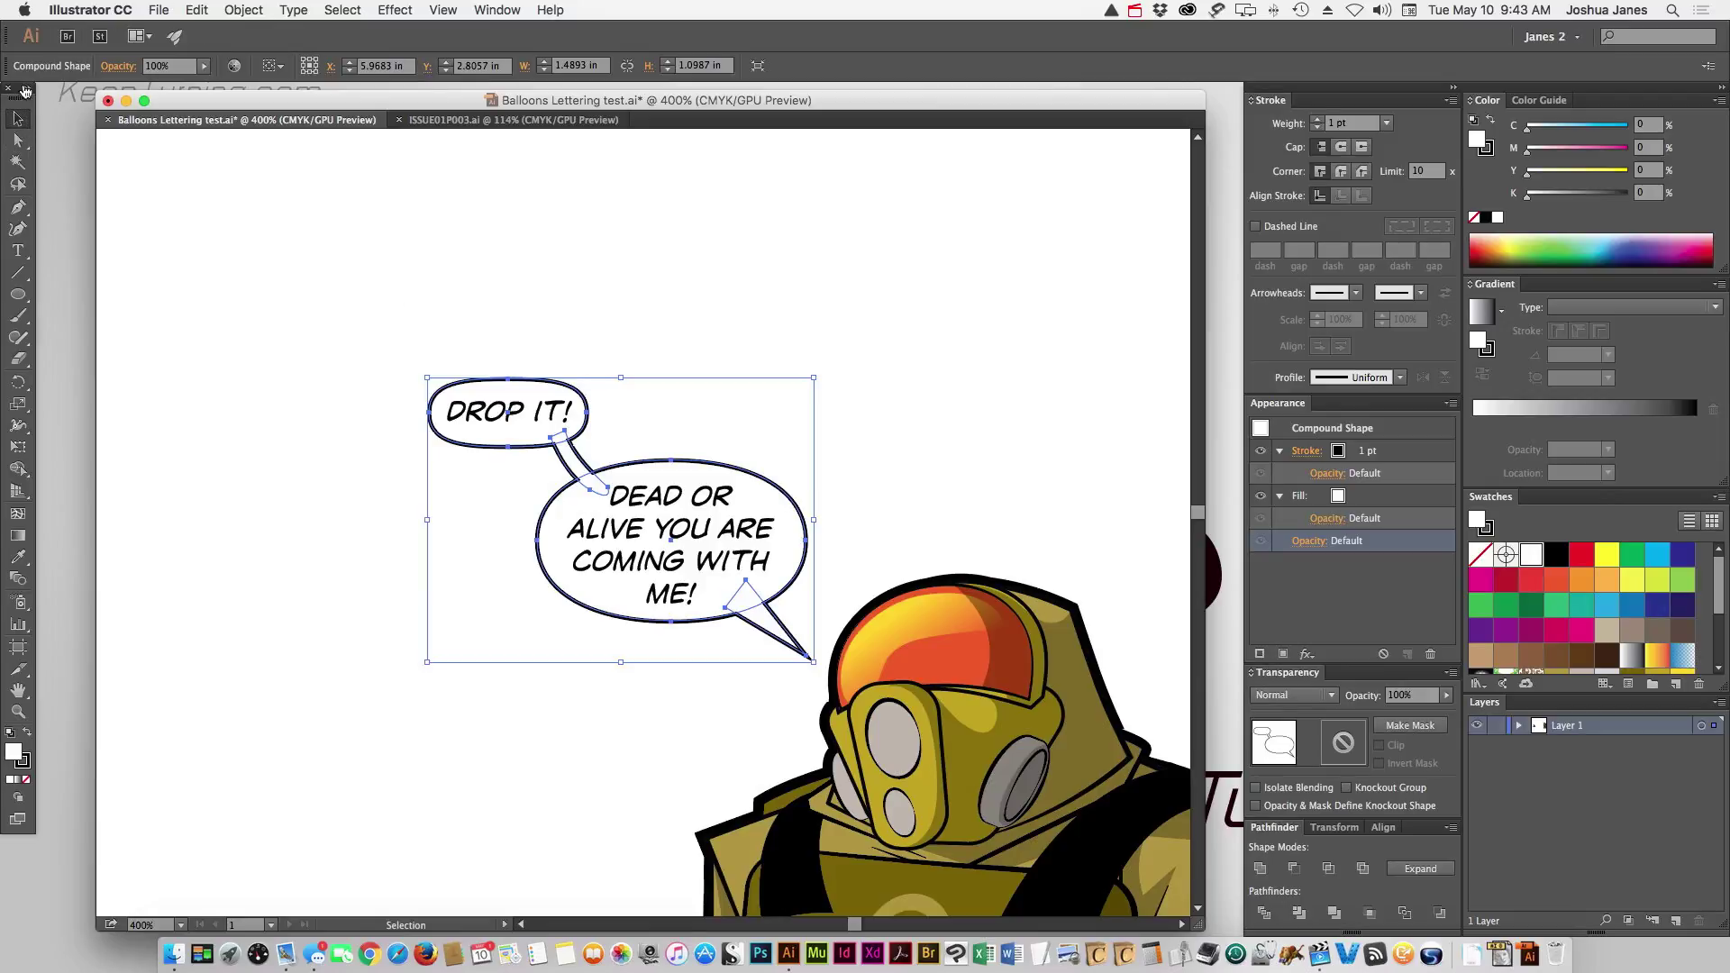
click(370, 318)
click(478, 380)
click(1301, 455)
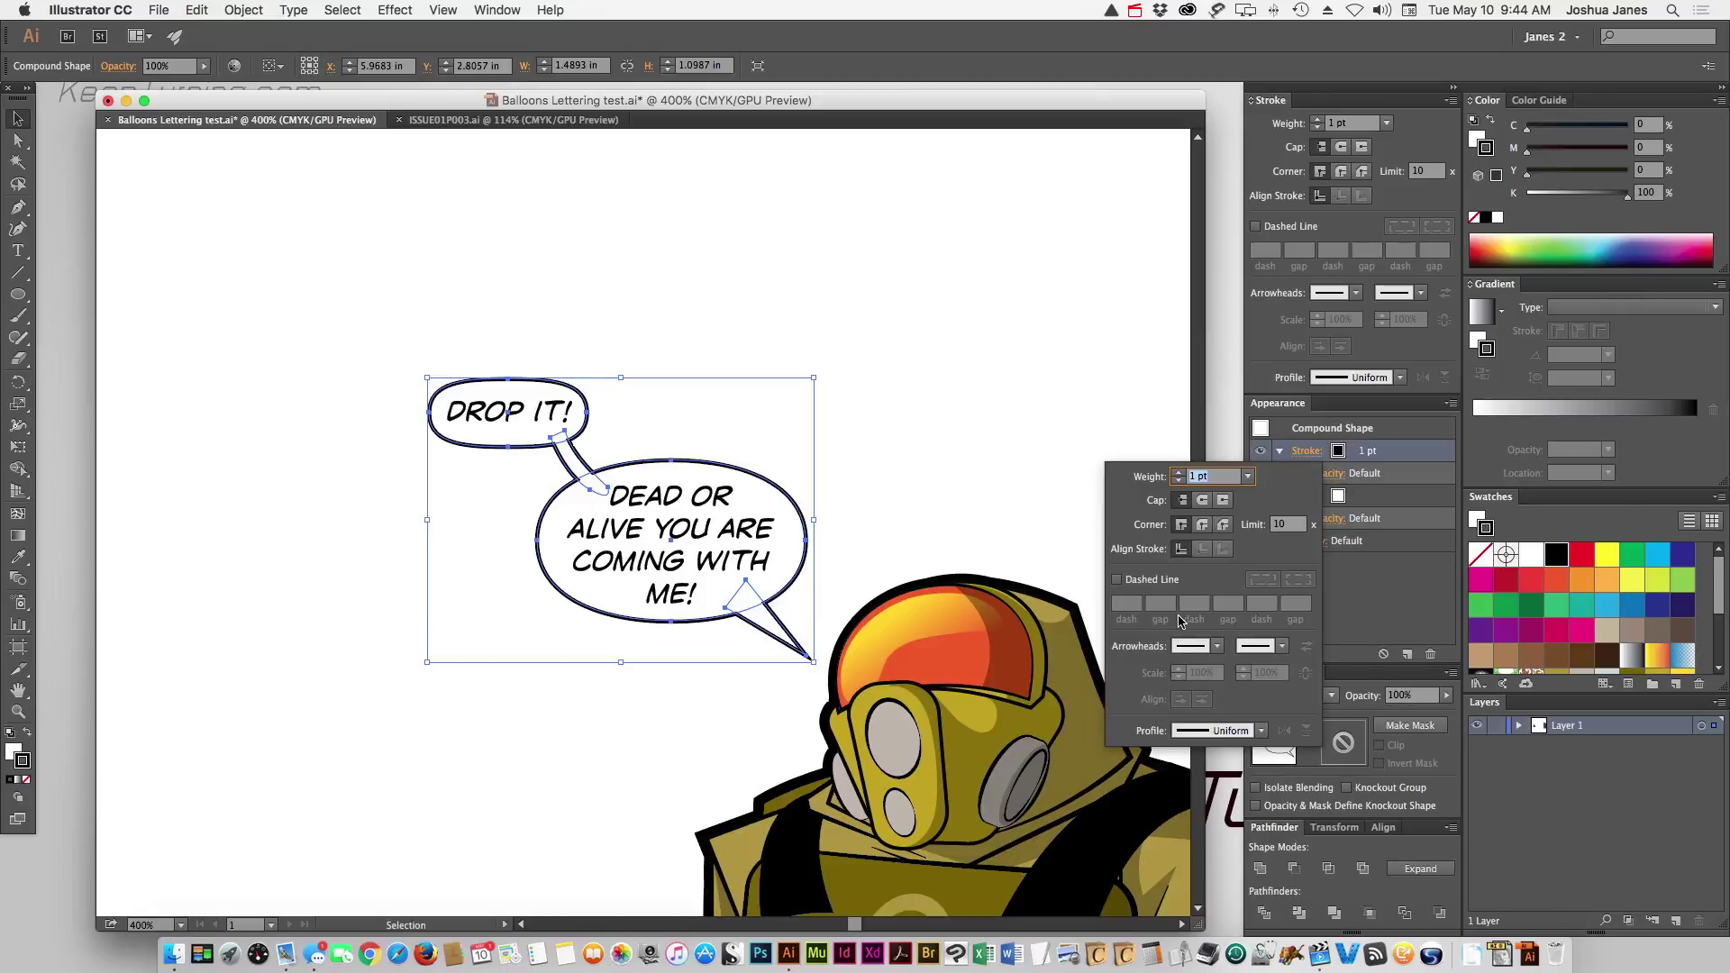
click(1262, 732)
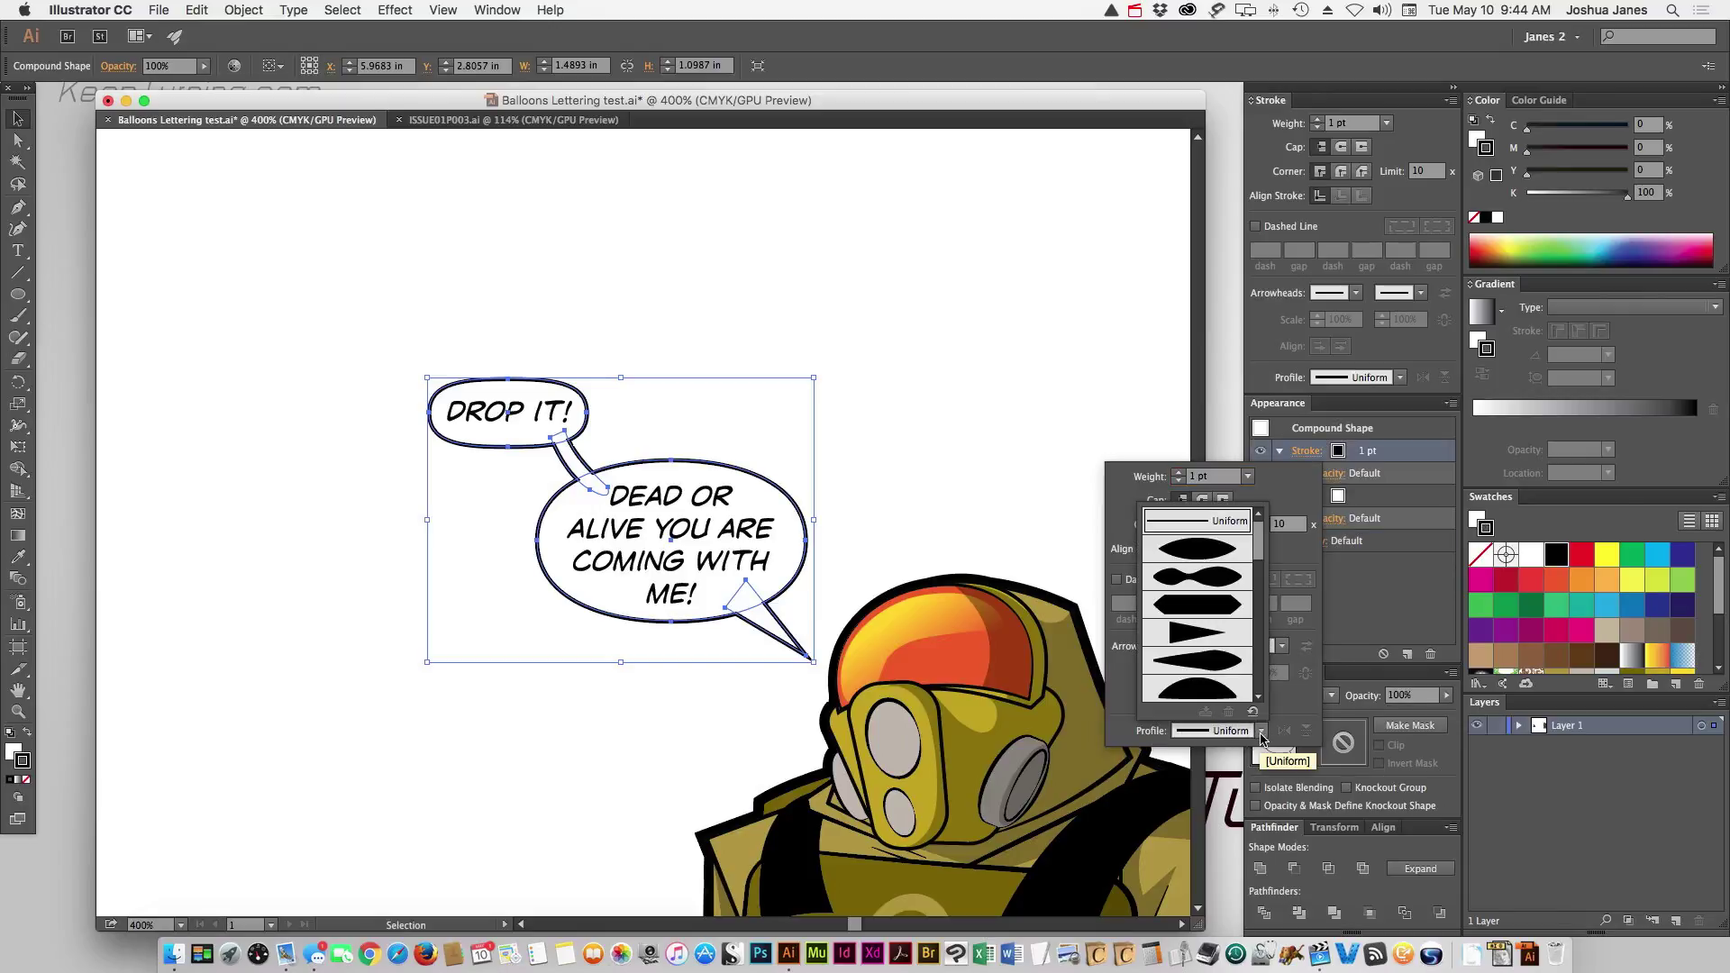
drag(1261, 539, 1261, 643)
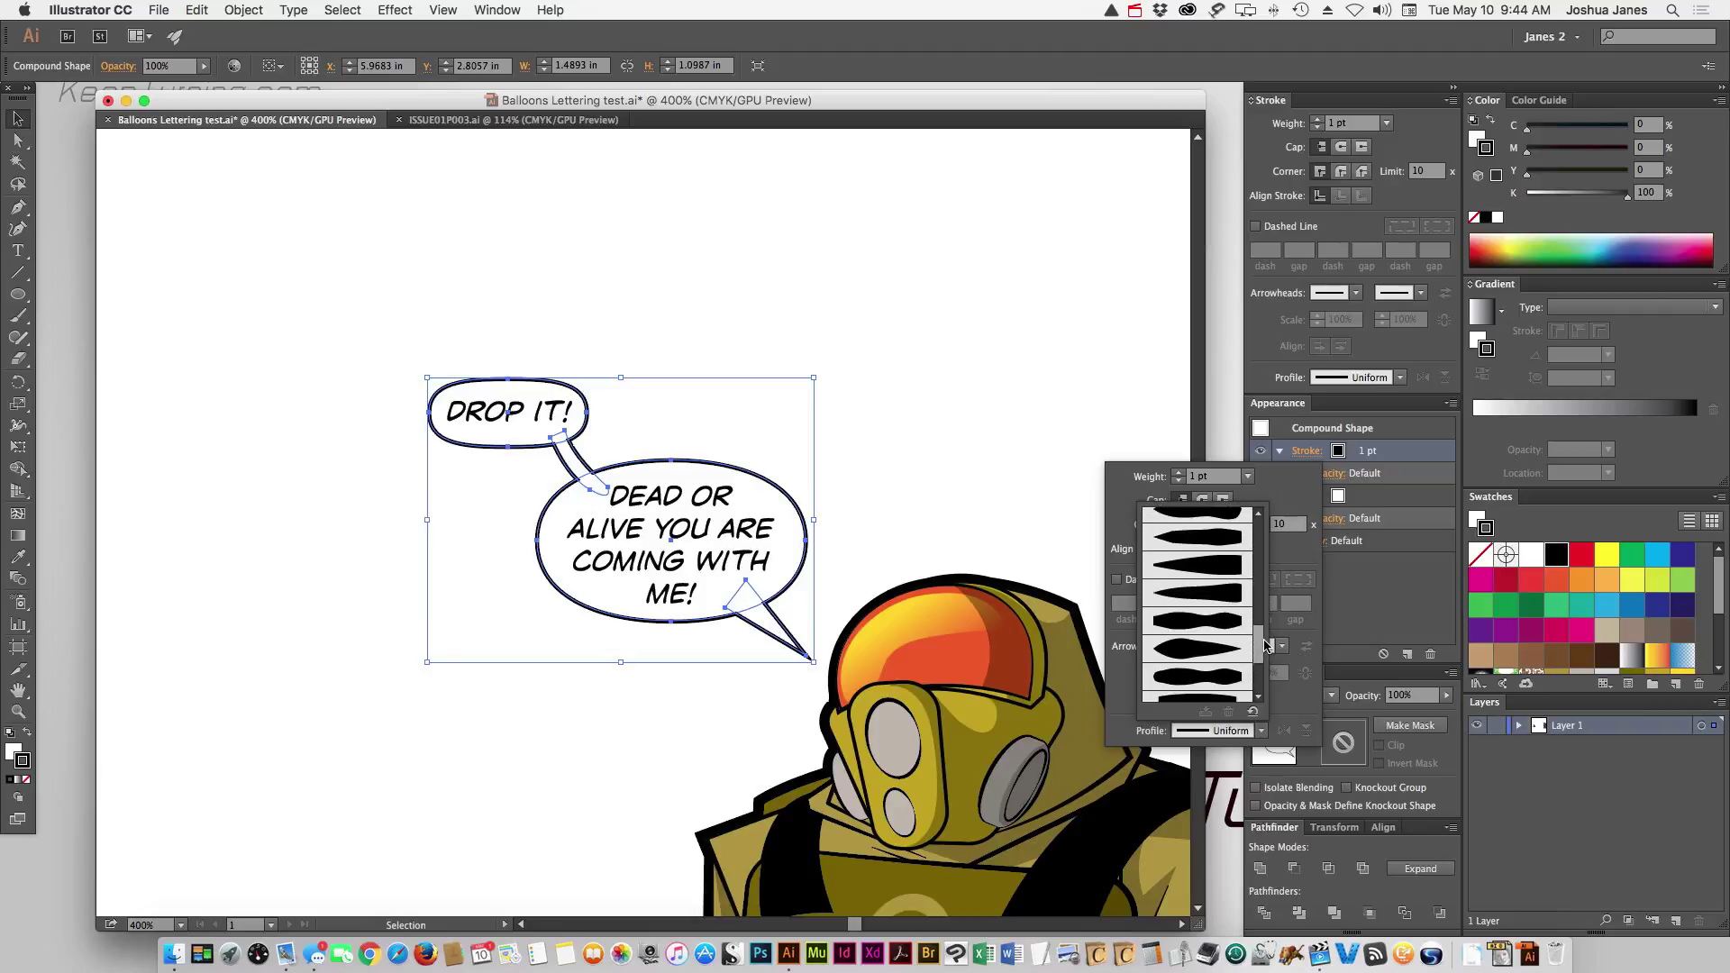
click(1175, 624)
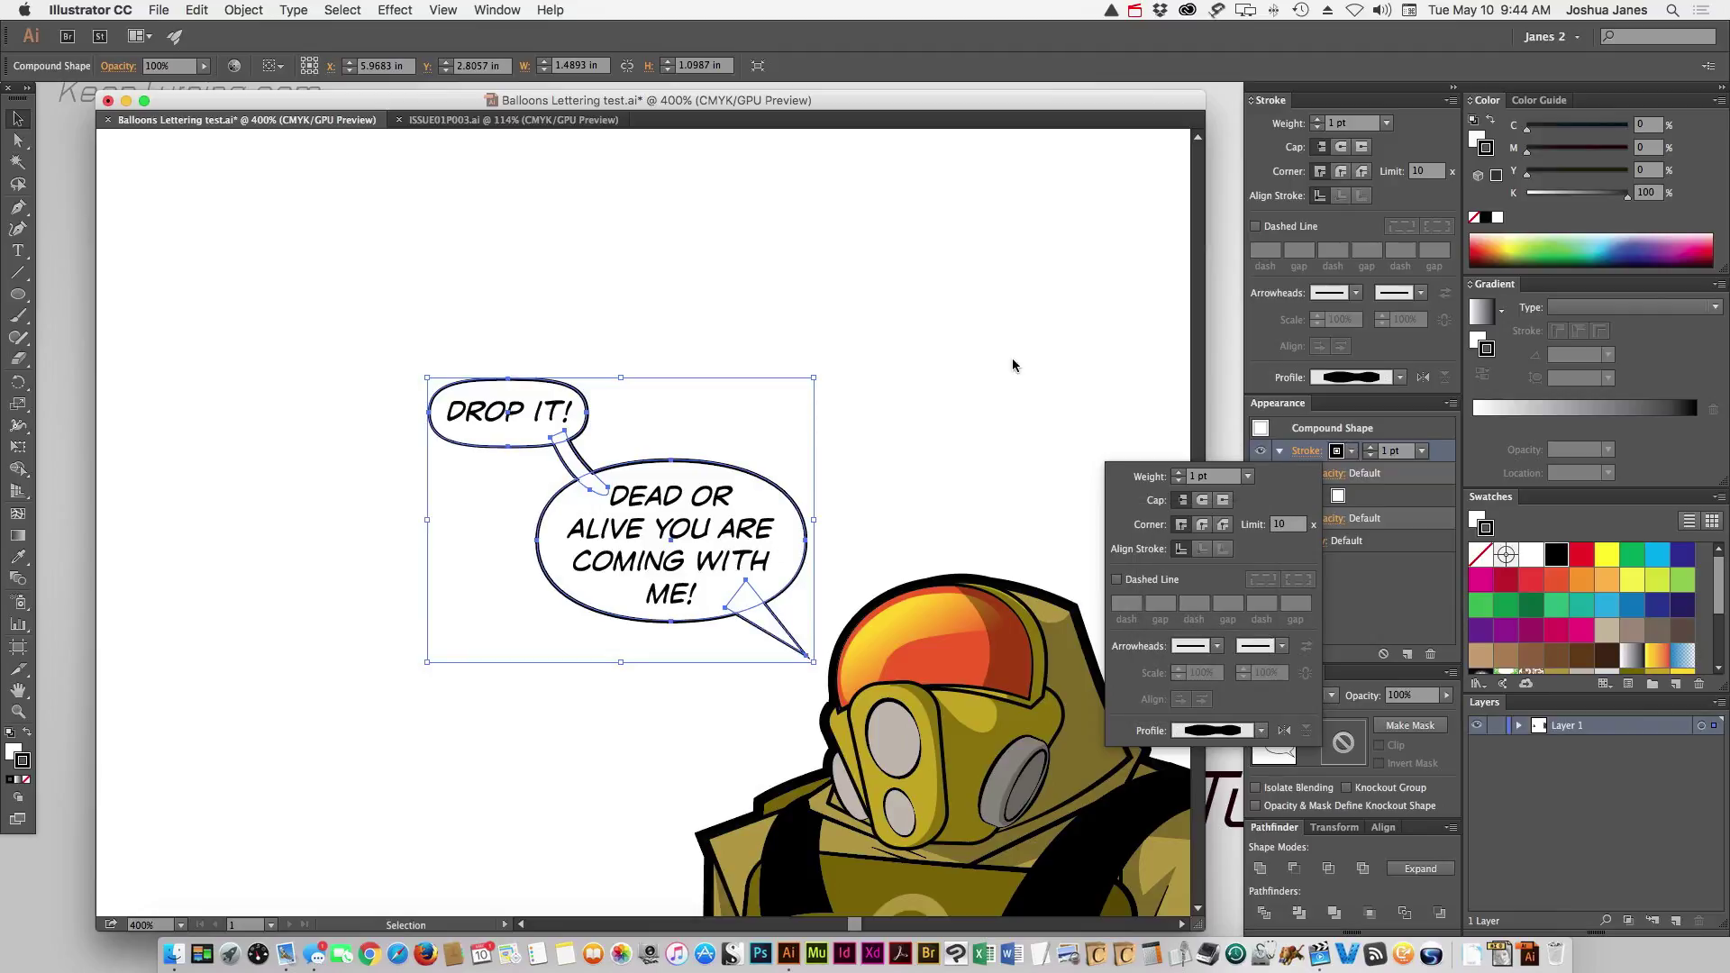
click(385, 304)
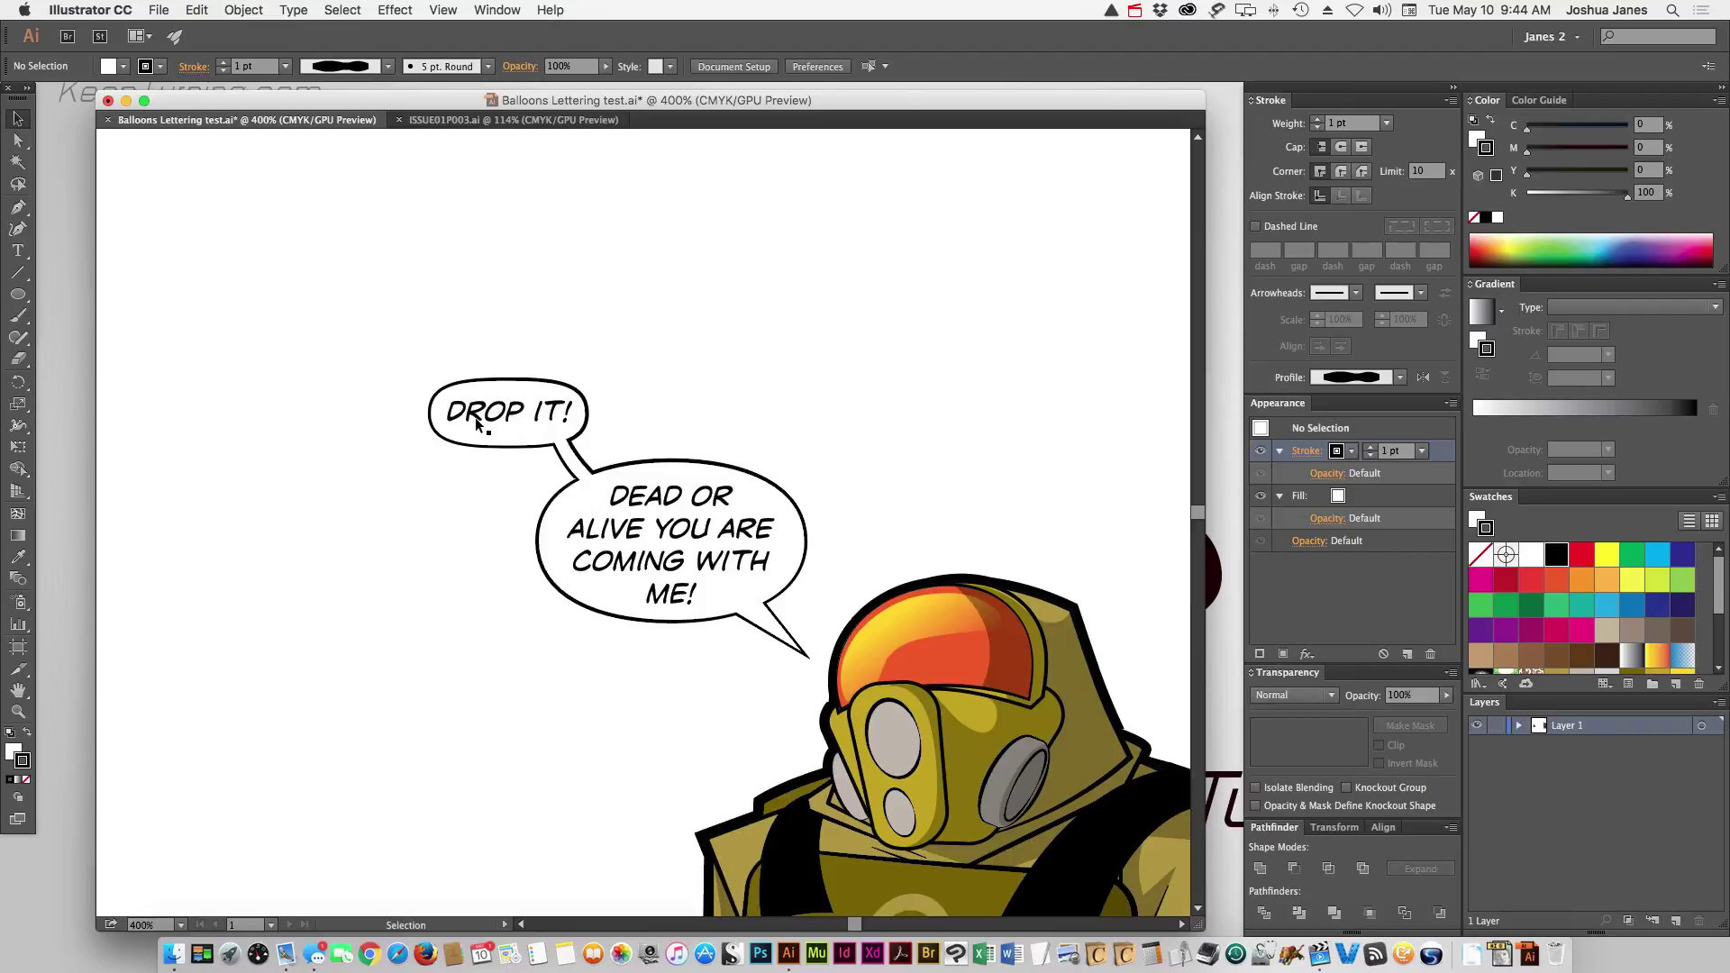
Move the "DROP IT!" balloon, its lettering and its connector to the upper right of the larger balloon
click(502, 416)
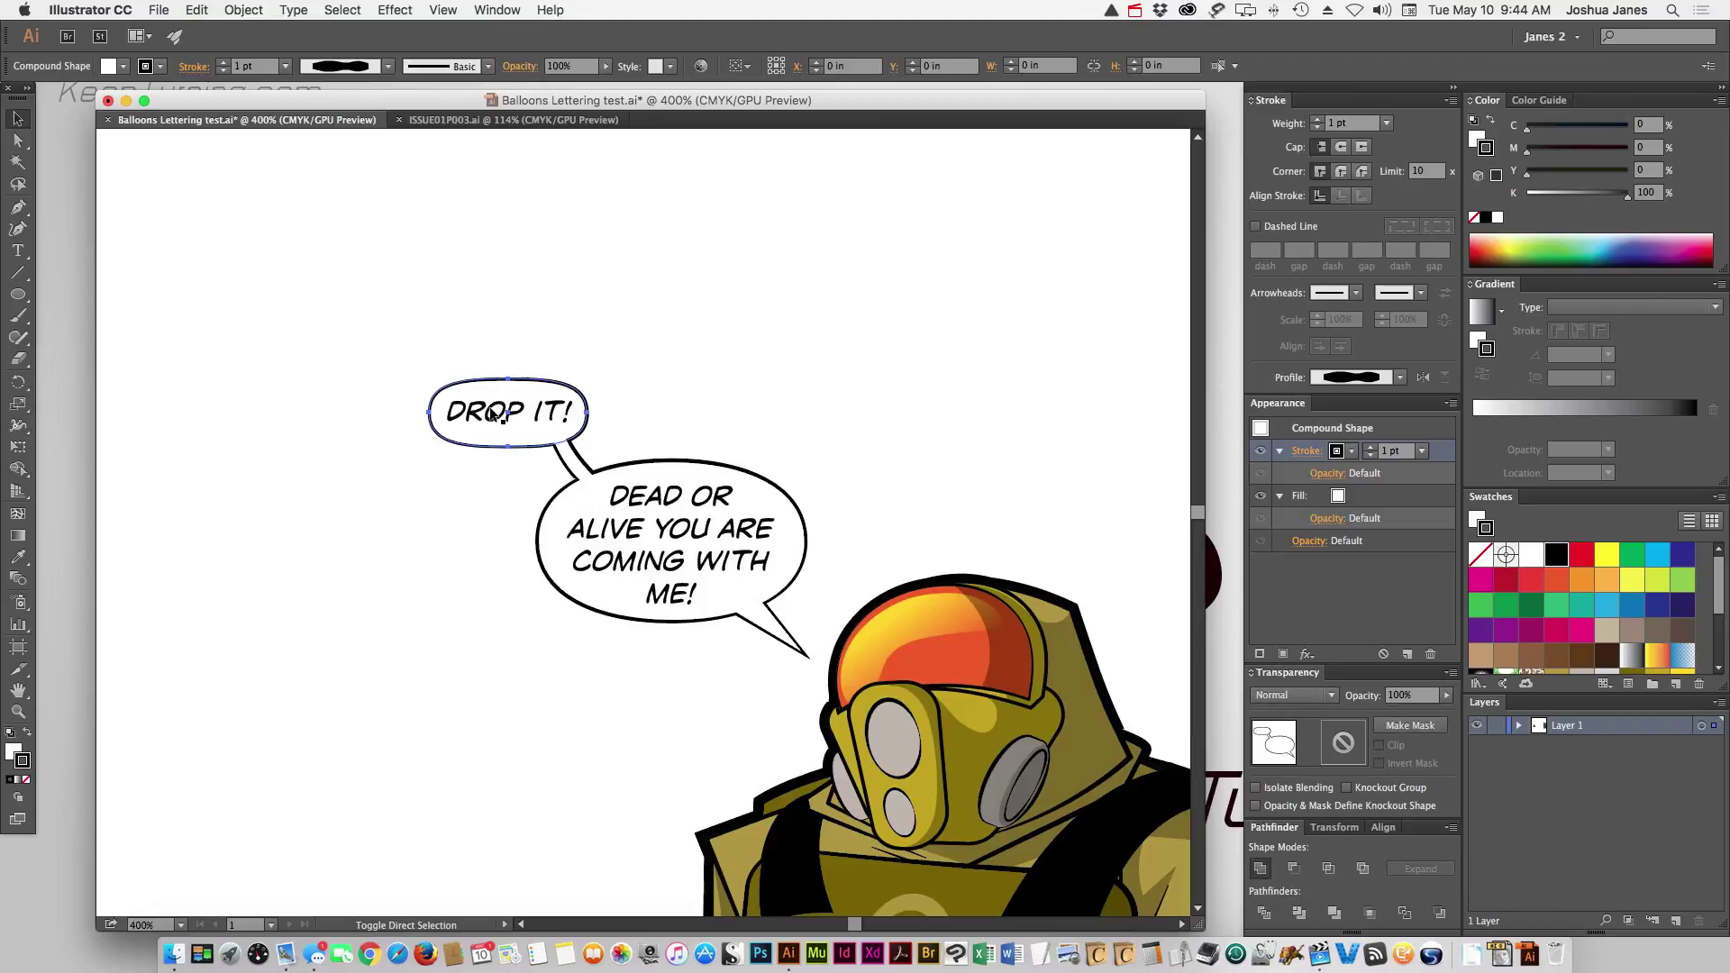
shift+click(492, 412)
shift+click(564, 457)
drag(499, 434, 799, 437)
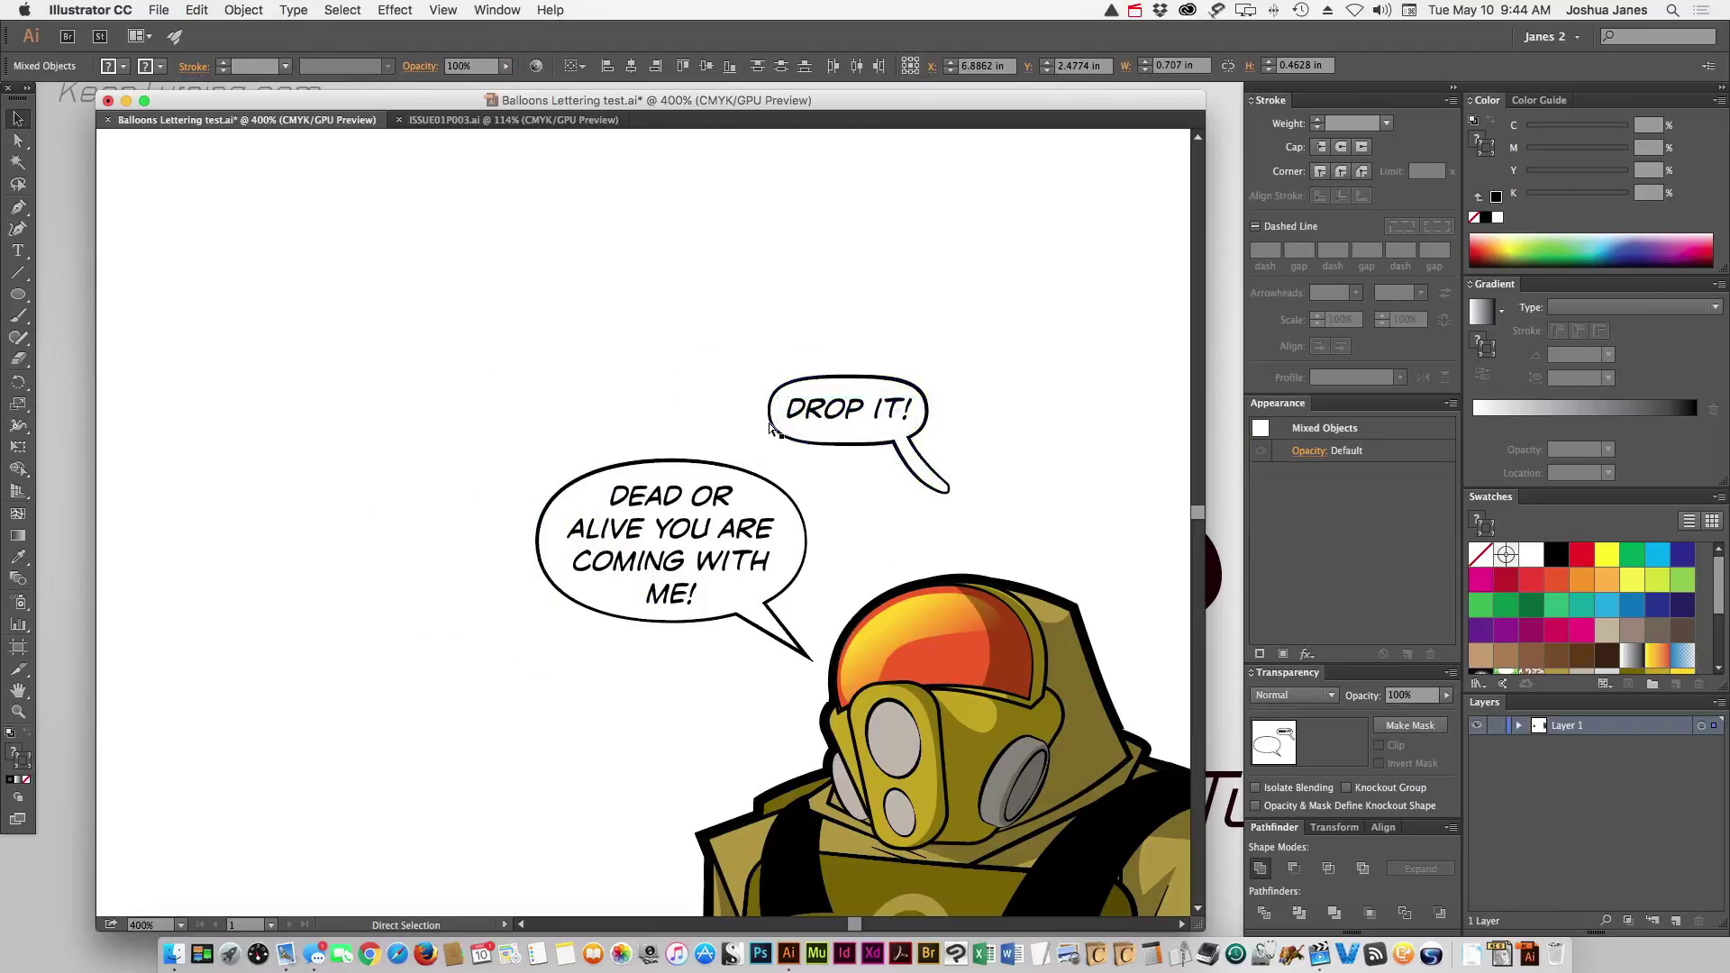
Reshape the connector from the "DROP IT!" balloon so it curves down-left into the larger balloon
key(super+shift+a)
drag(906, 455, 698, 595)
drag(760, 458, 789, 444)
click(706, 402)
key(v)
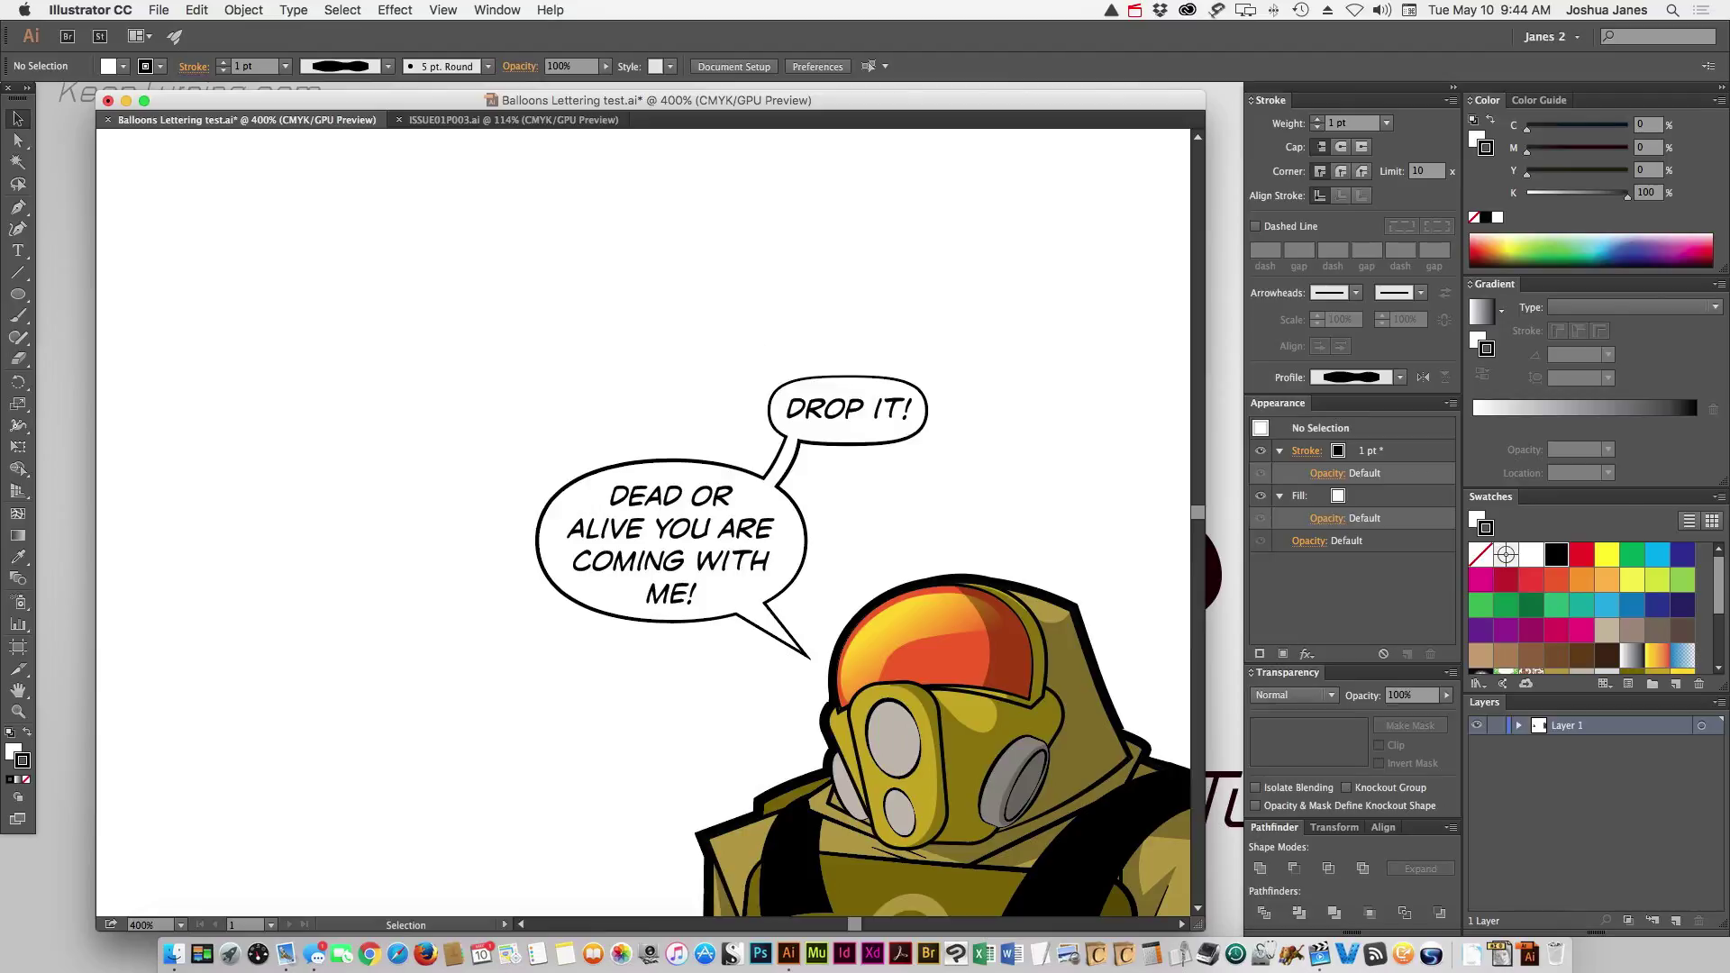
Display the graphic styles list and place it in the empty area left of the balloons
key(super+Tab)
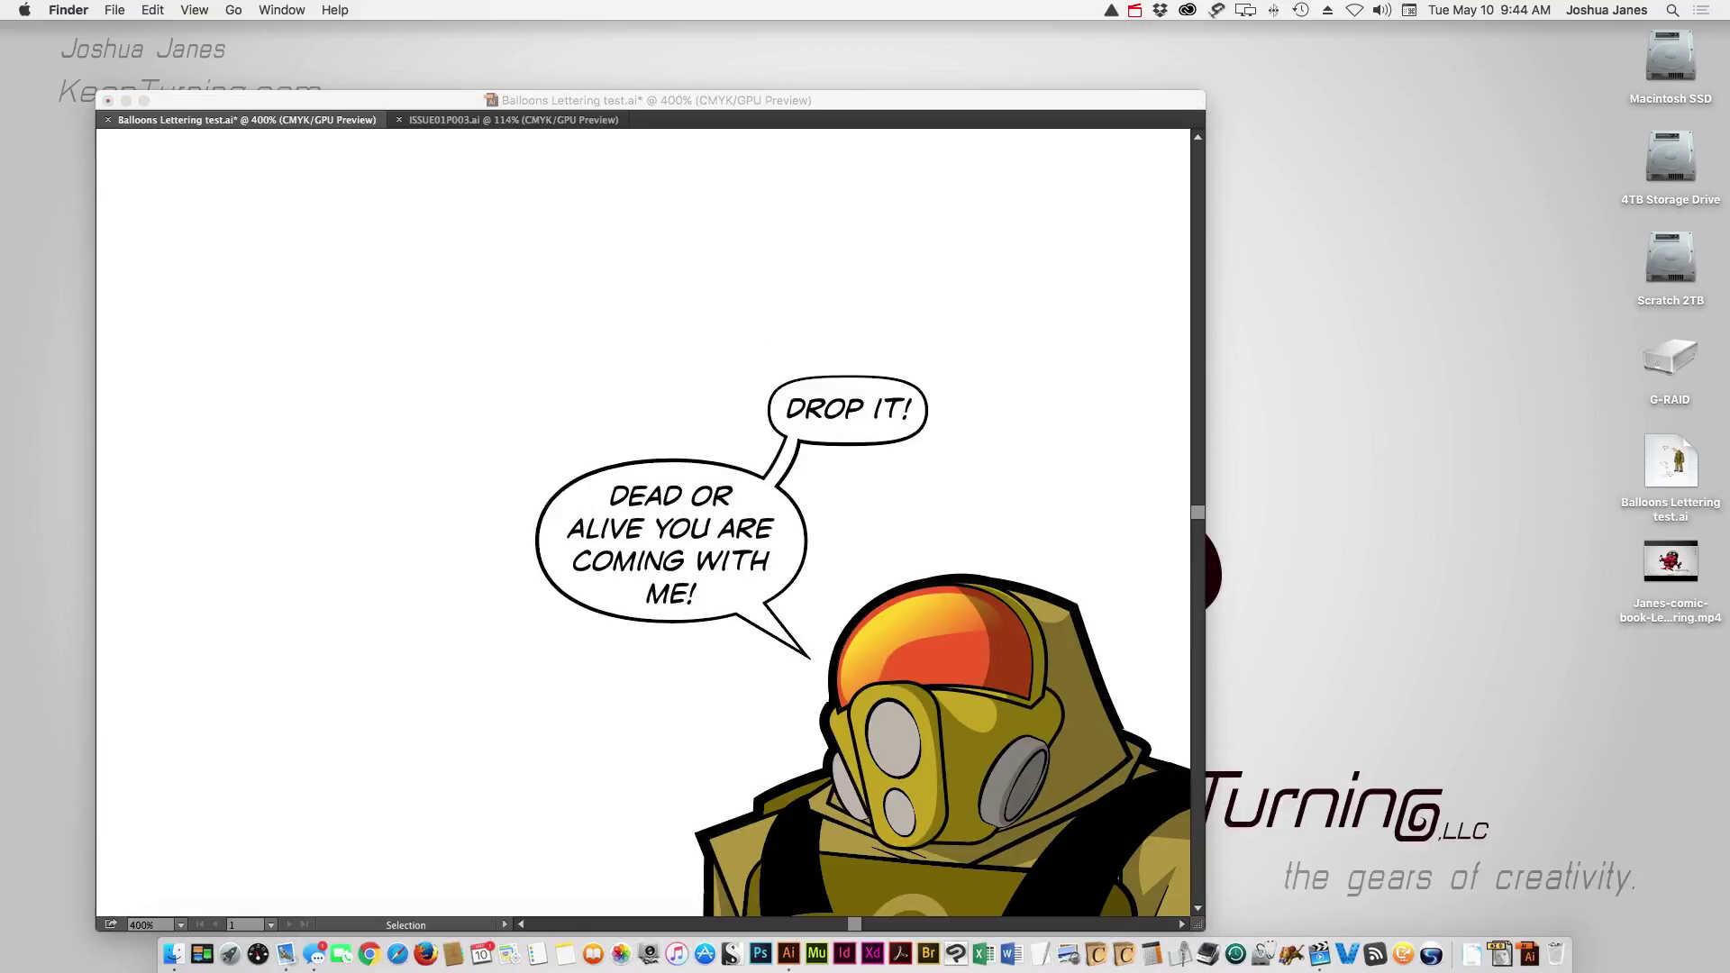
click(855, 407)
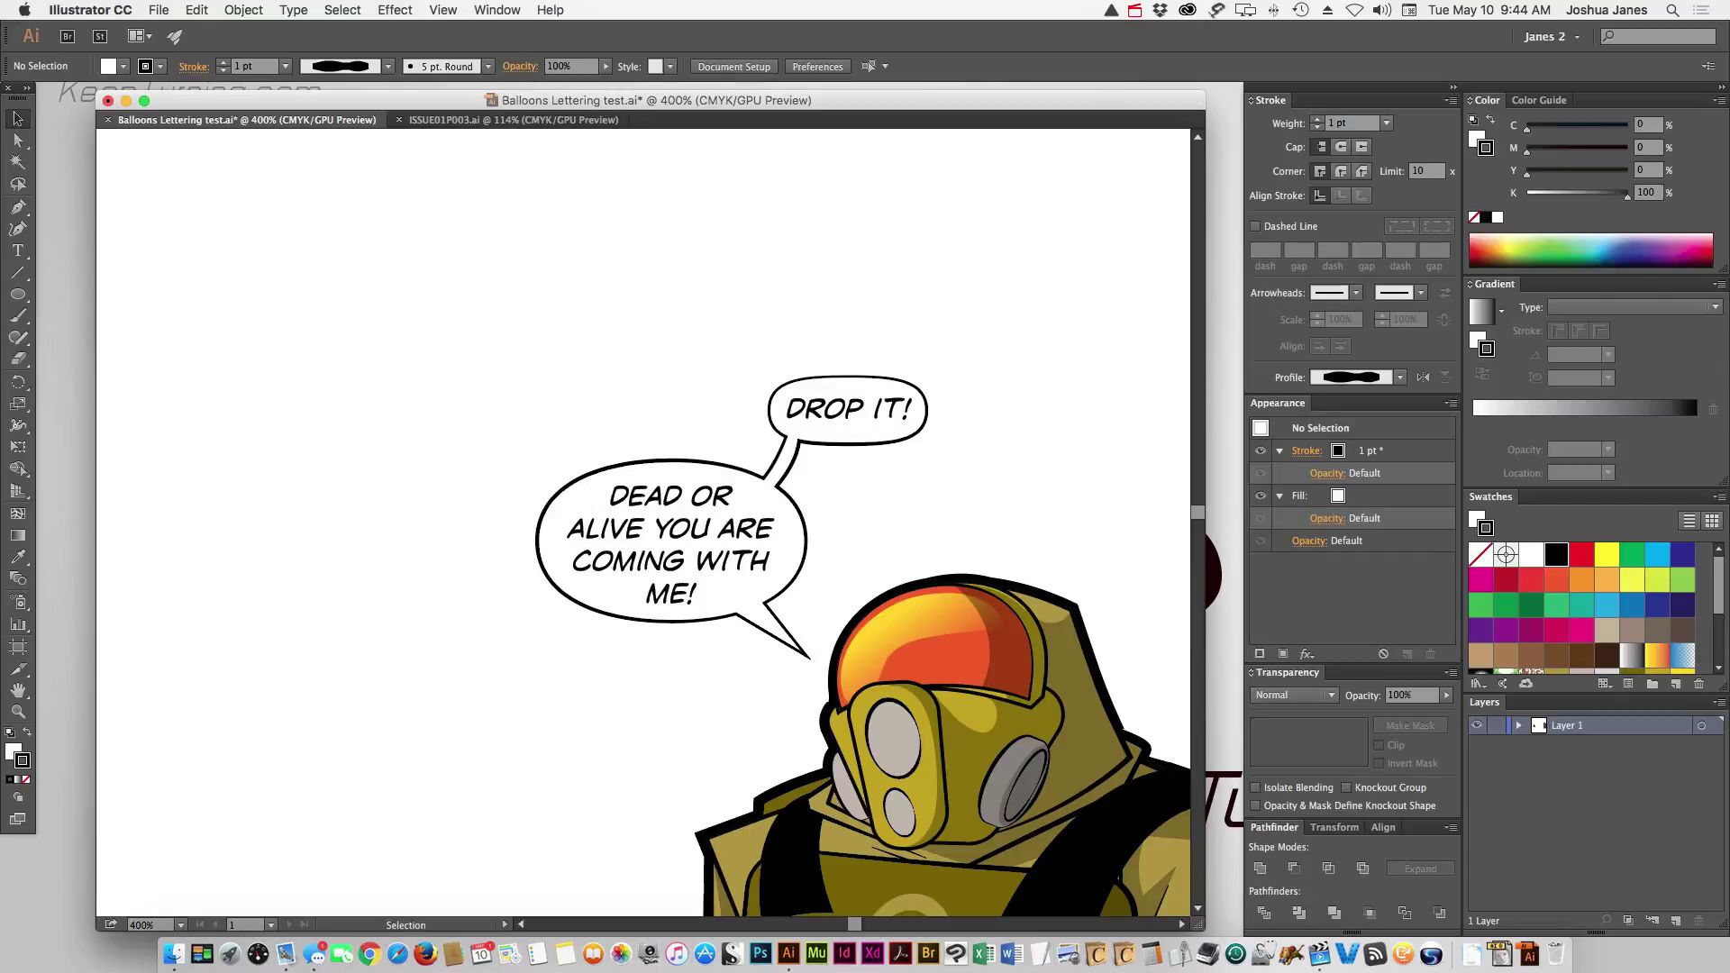
key(shift+F5)
drag(1706, 553, 323, 291)
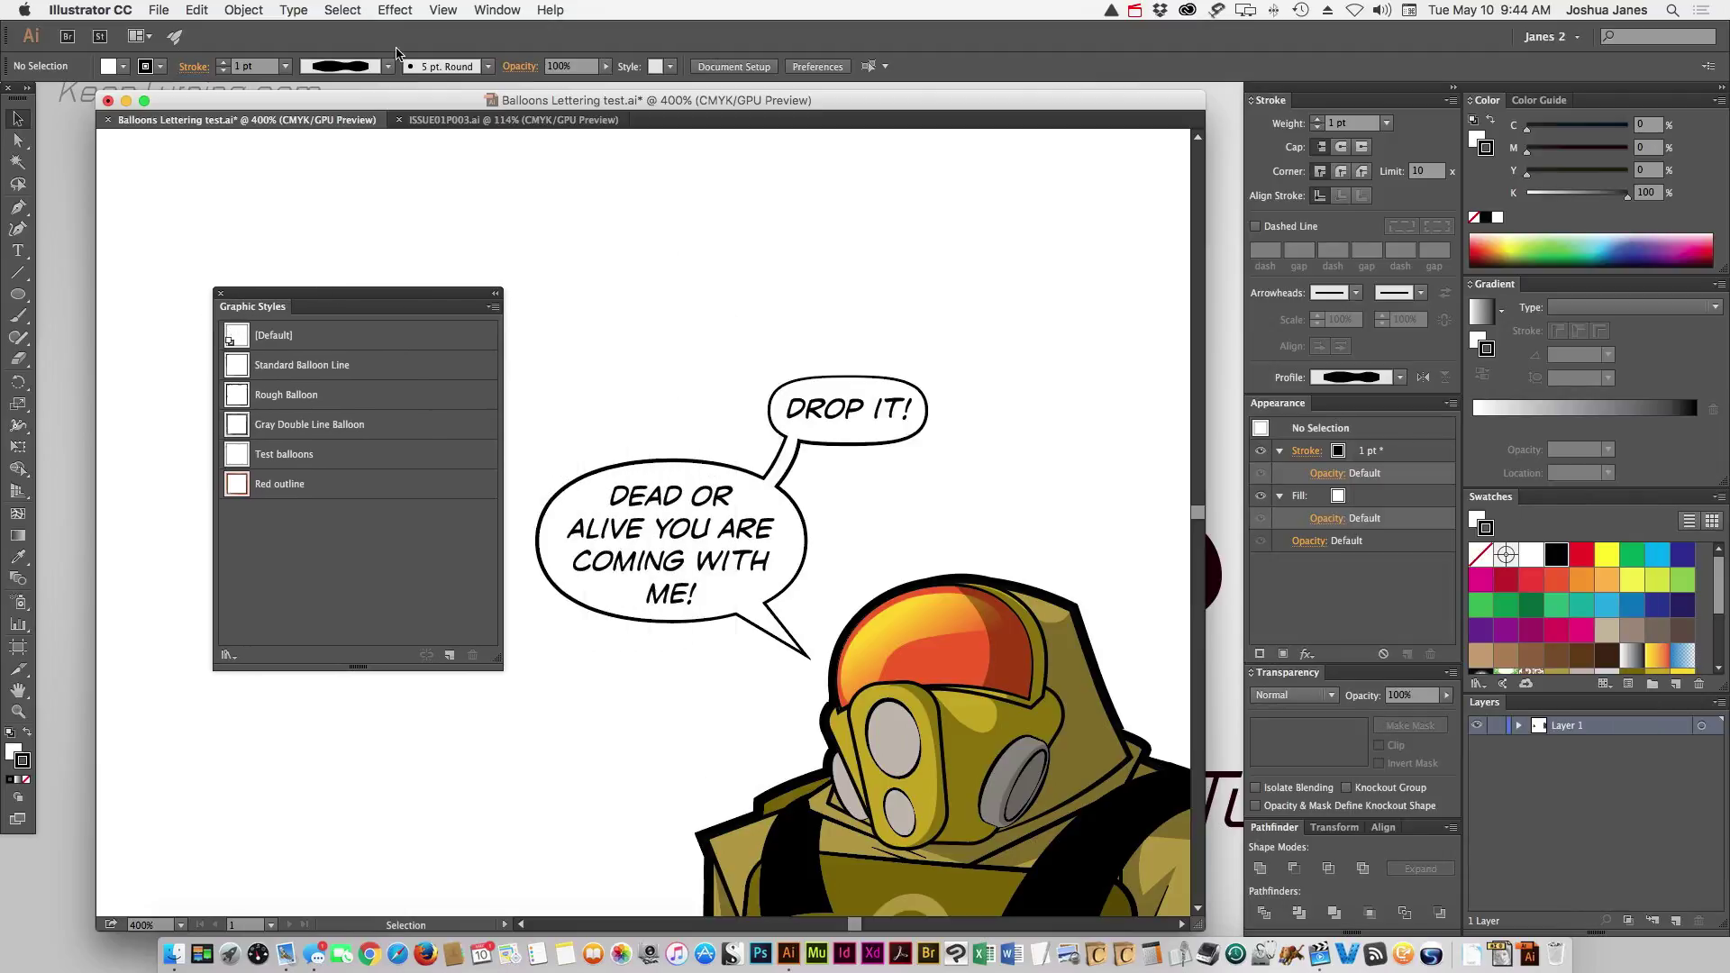
click(496, 9)
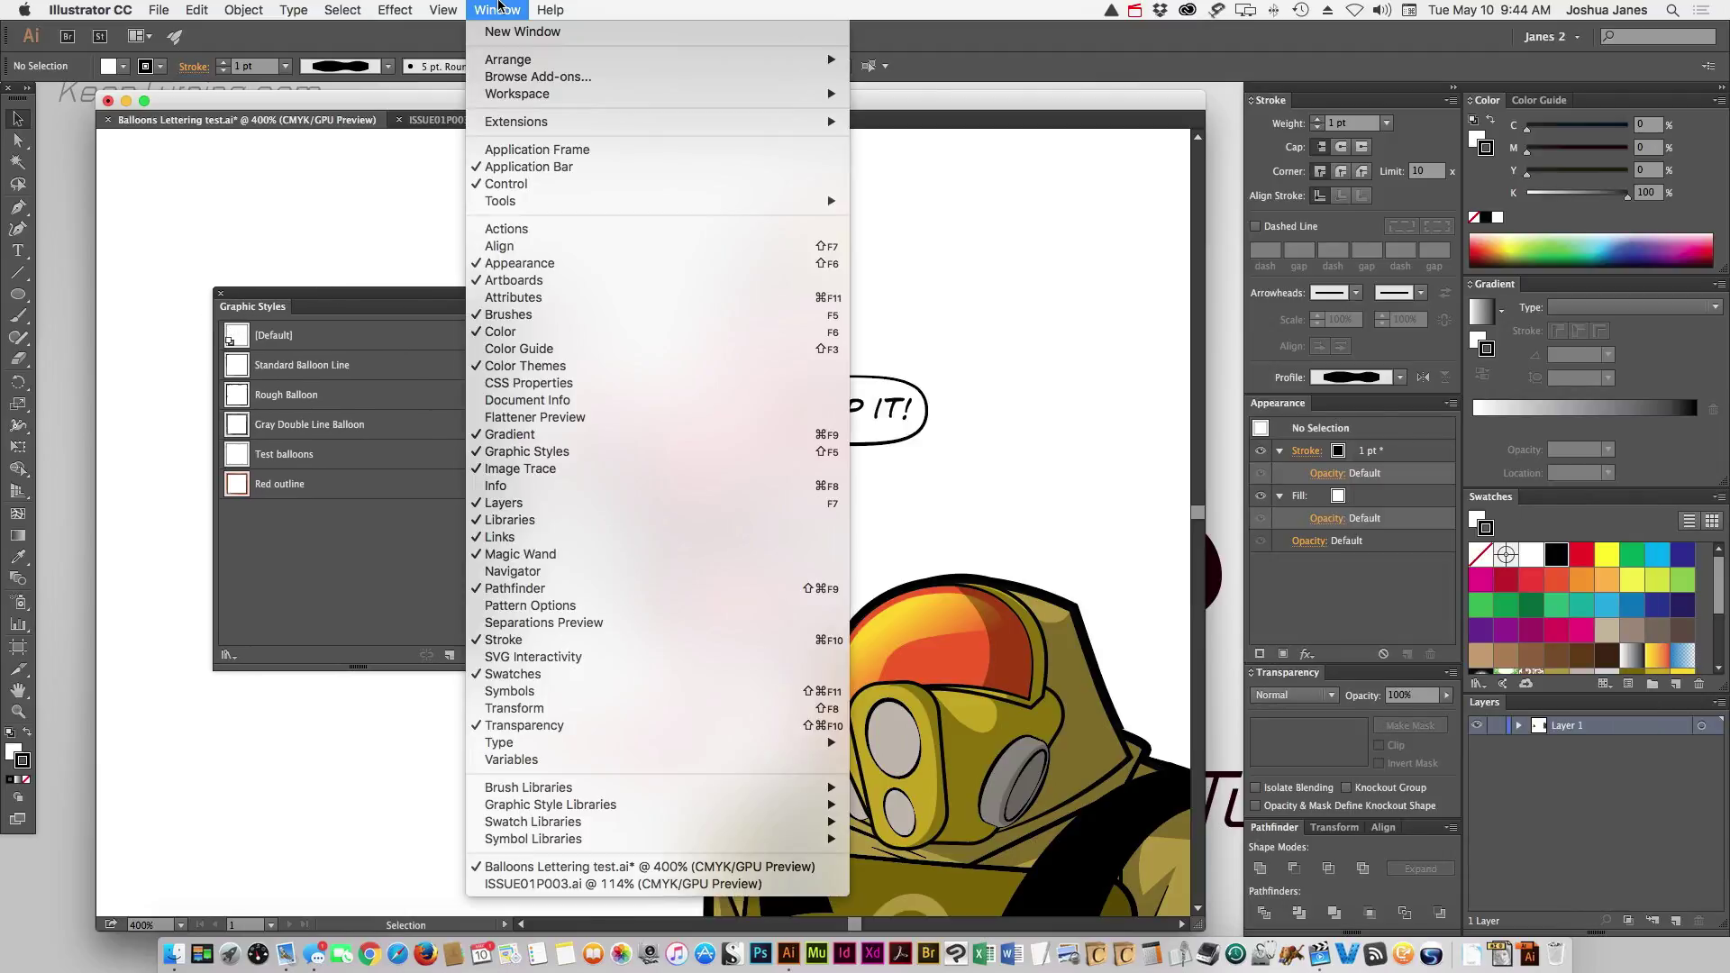
click(498, 10)
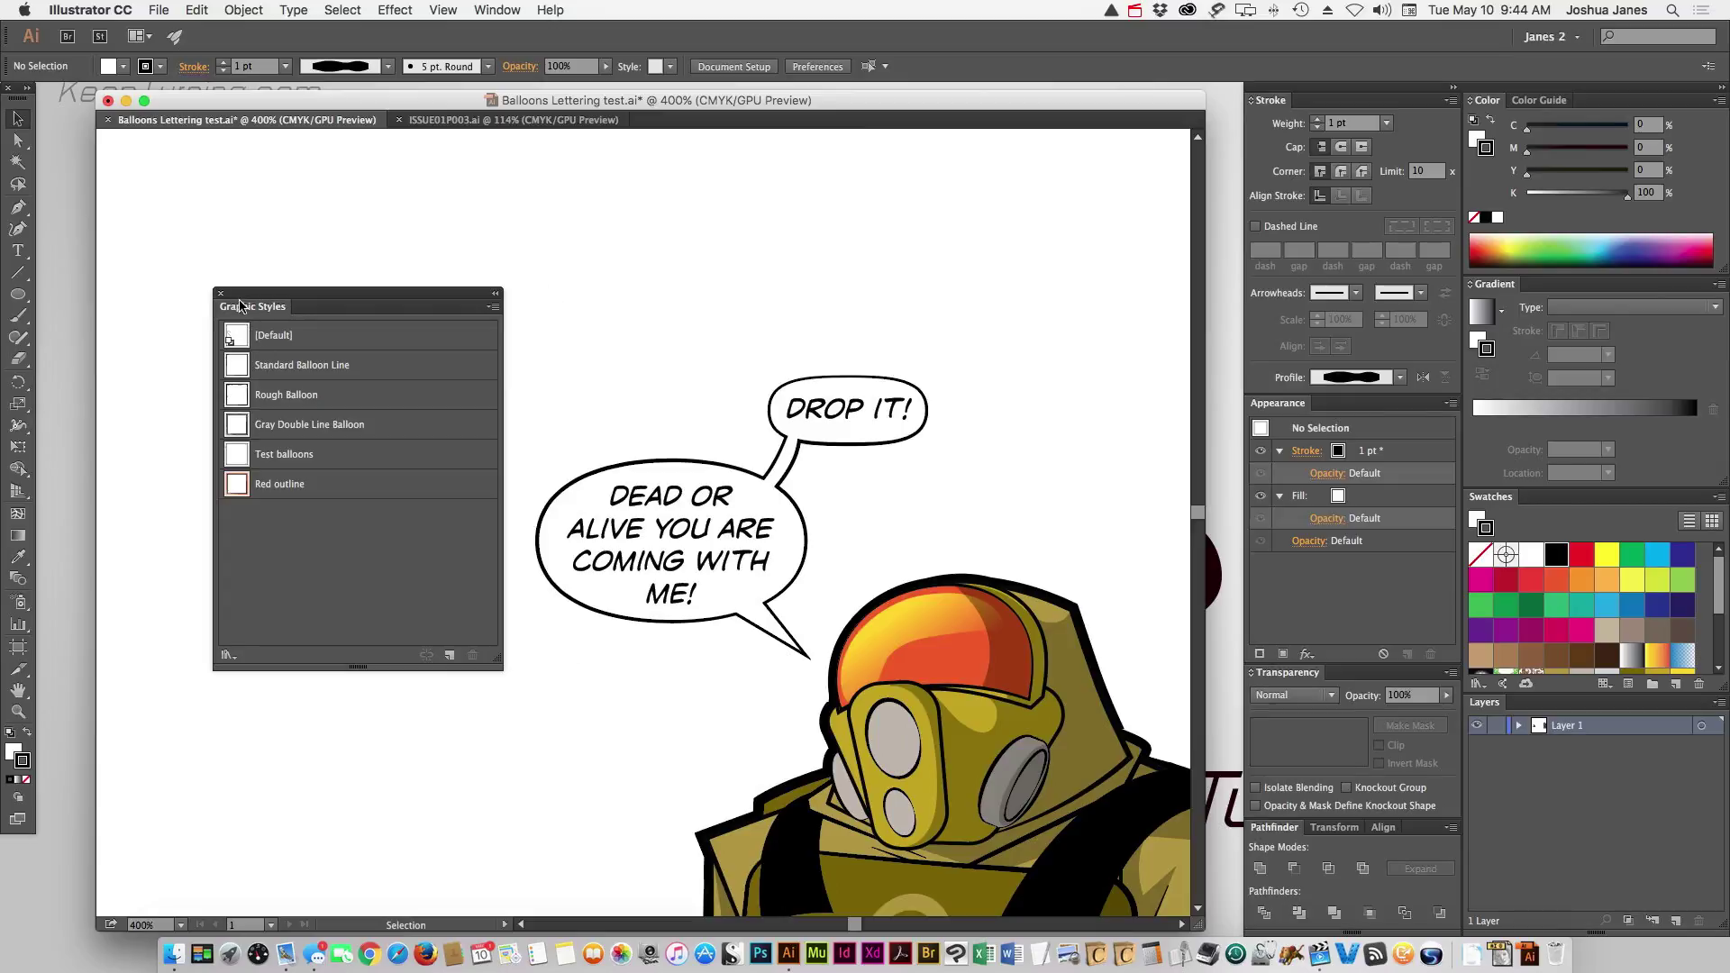
Save the joined balloons' appearance as a new graphic style named Test line
click(647, 483)
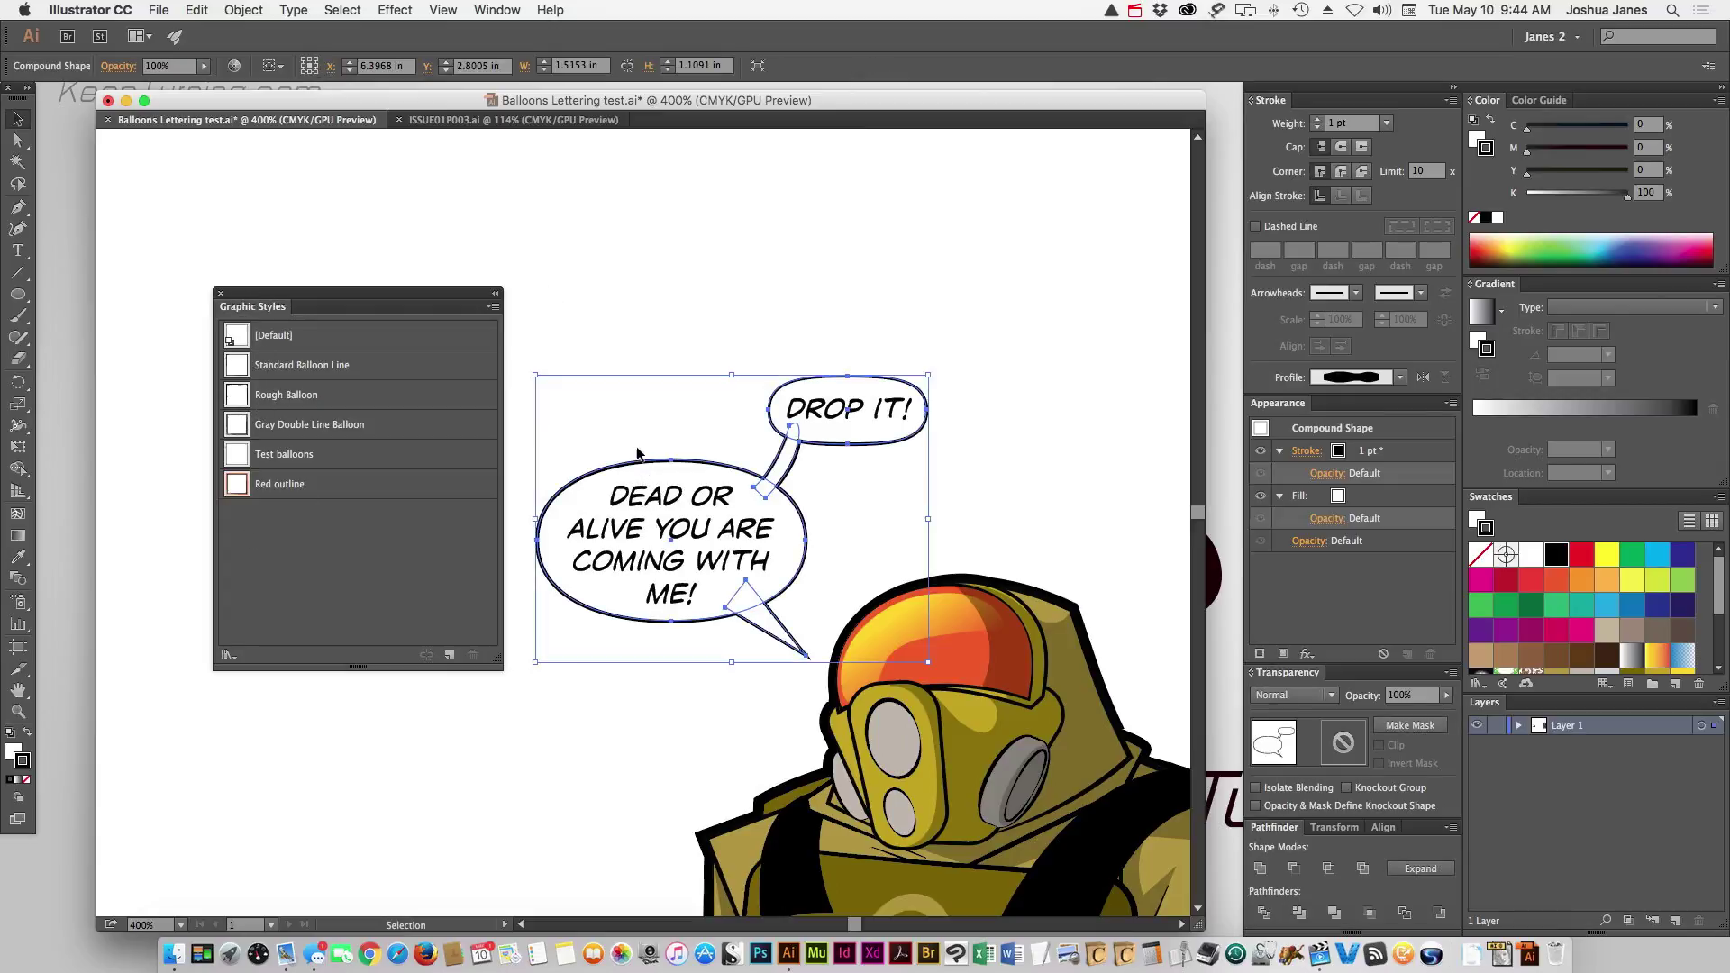
click(449, 657)
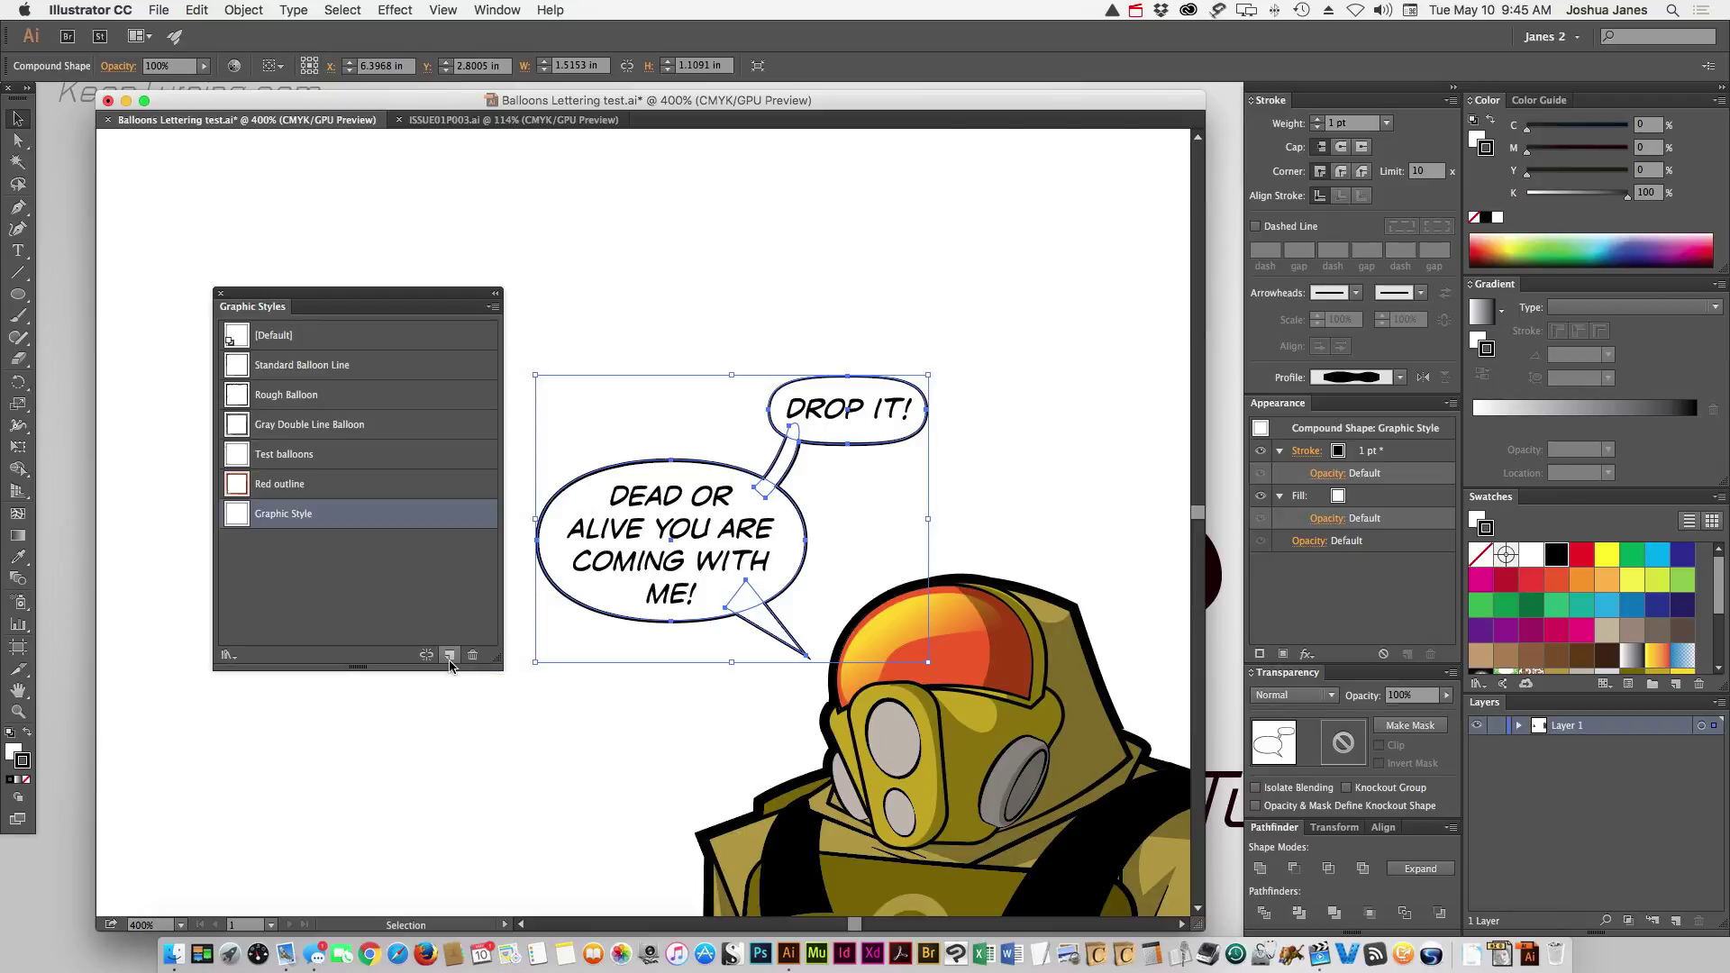
double_click(270, 513)
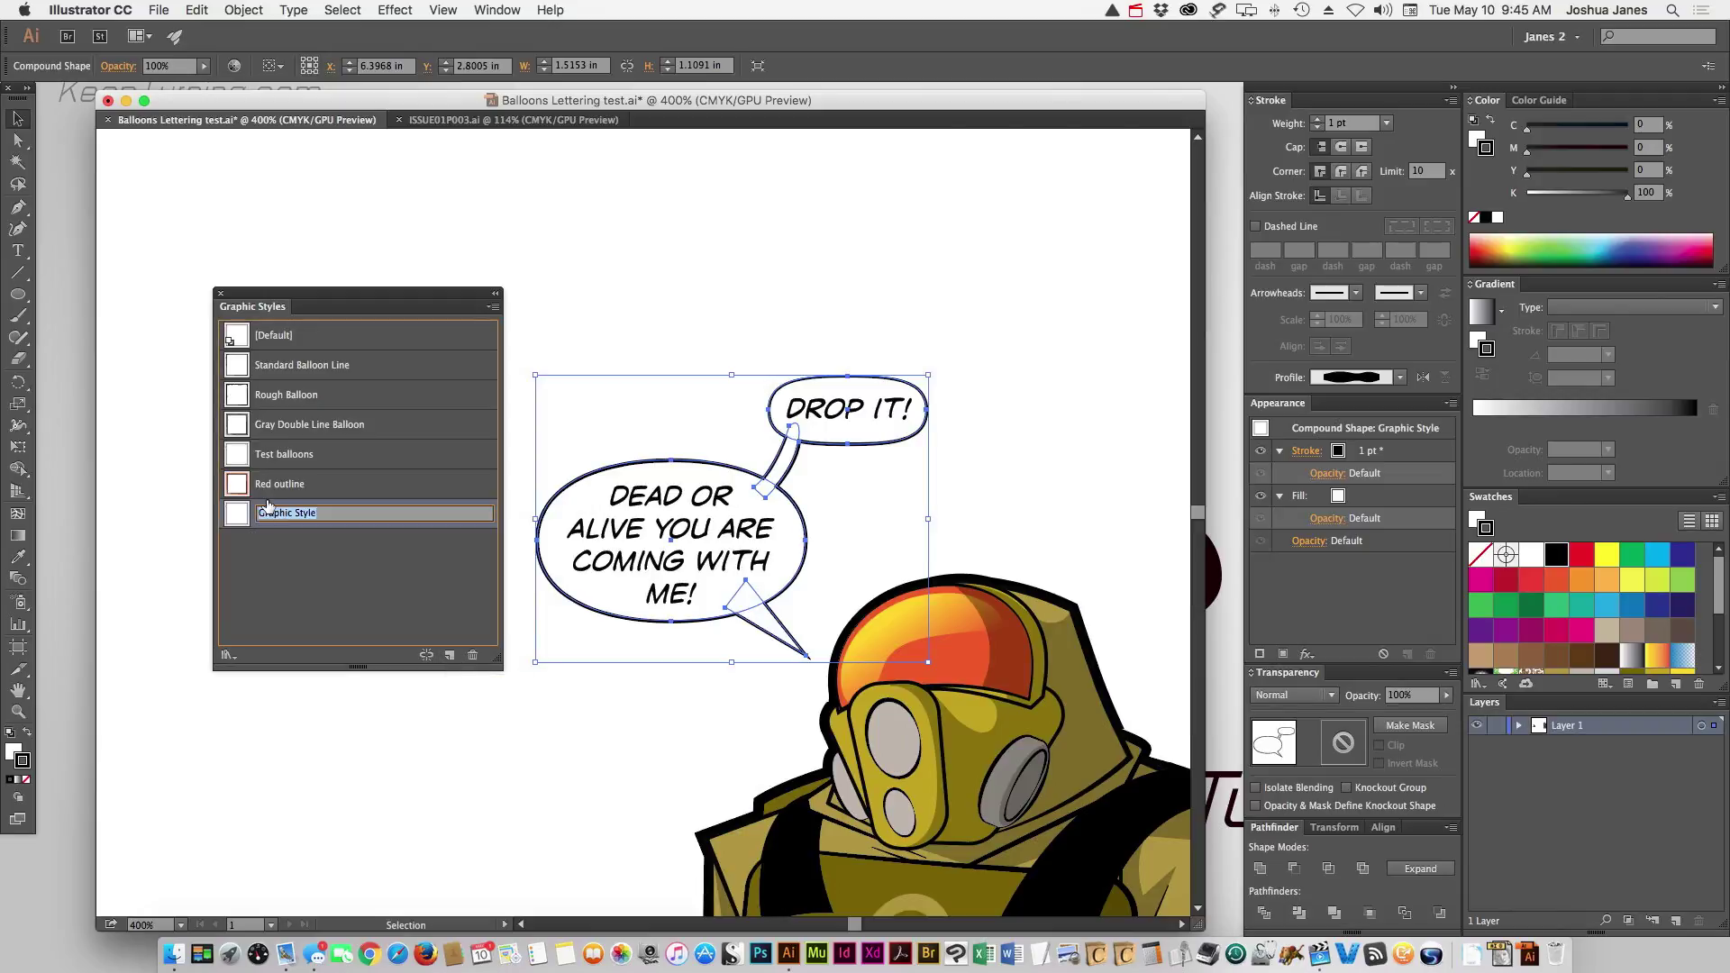
text(Test line)
key(Return)
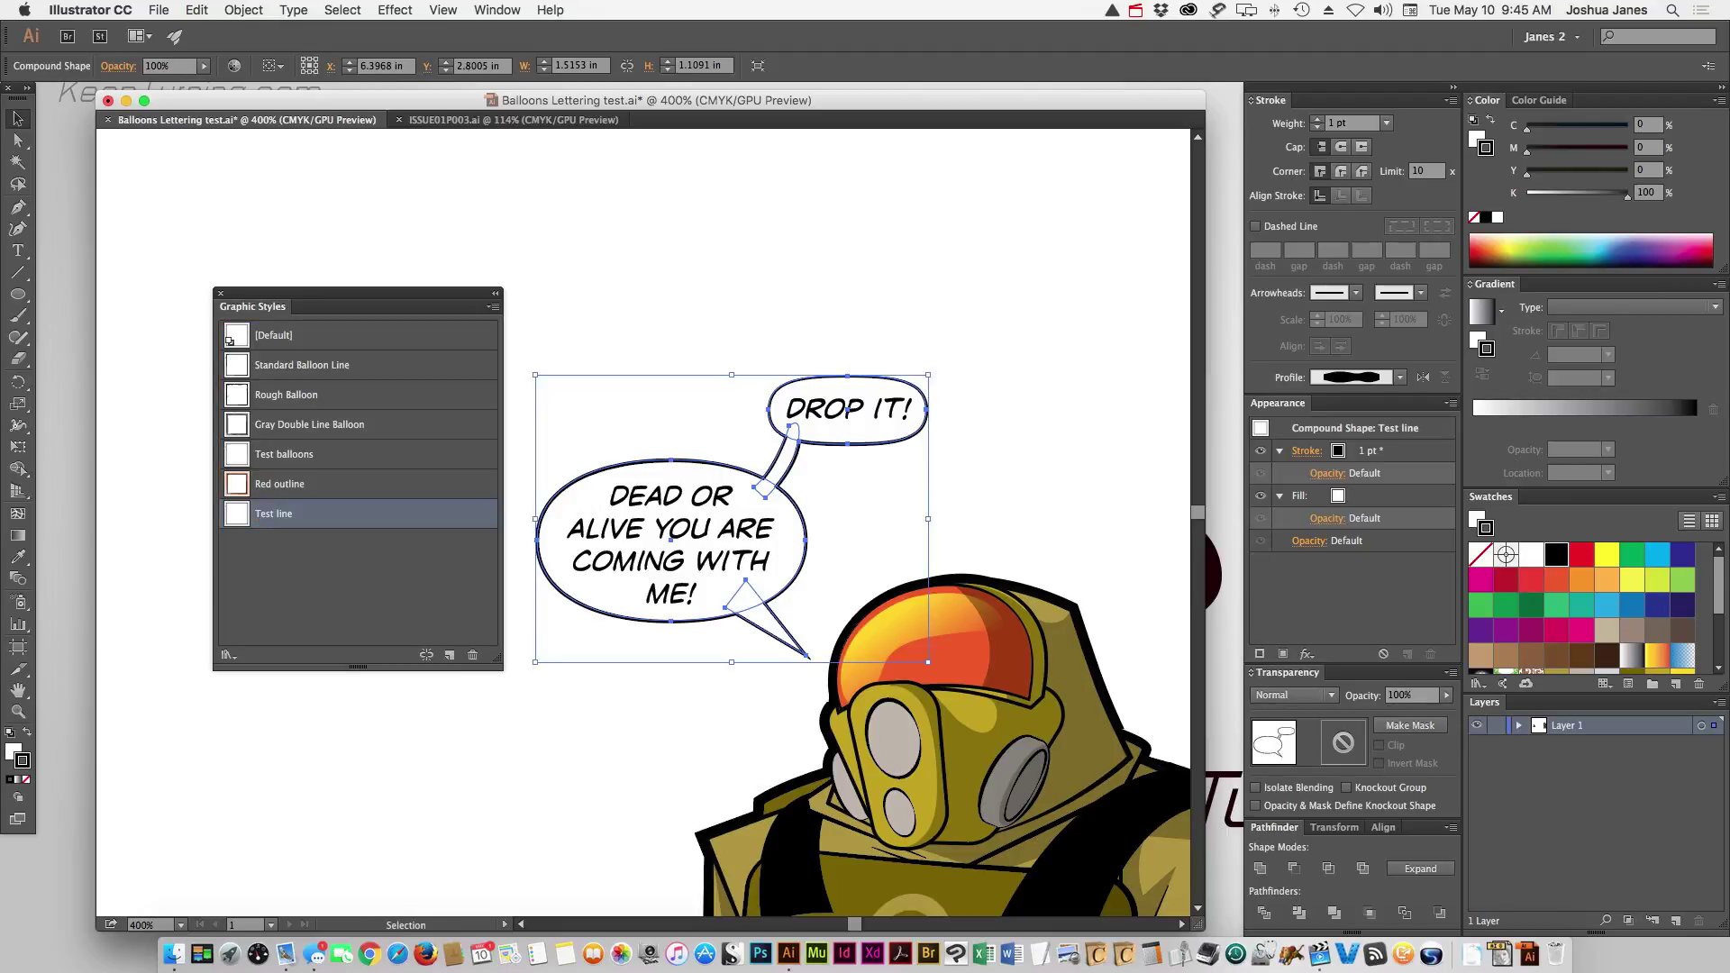
click(502, 233)
Draw an ellipse about 0.98 by 0.49 in above the balloons and add a pointed tail at its lower left
key(l)
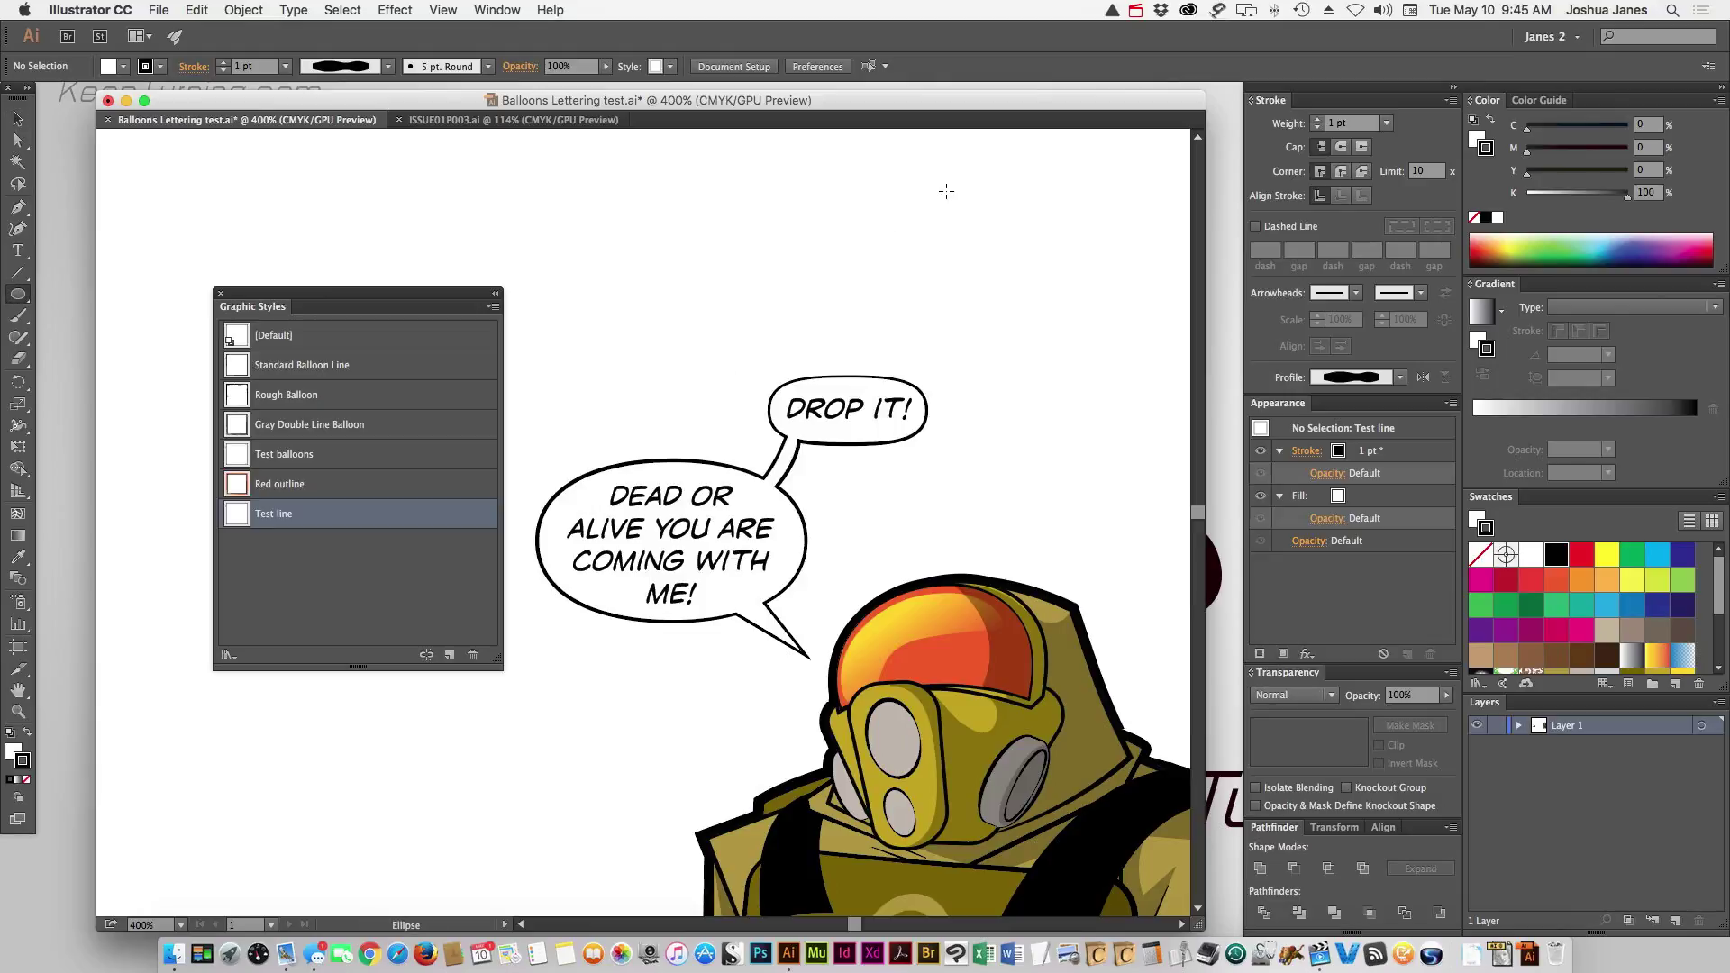
mouse_move(949, 173)
mouse_down()
mouse_move(676, 270)
mouse_move(695, 297)
mouse_up()
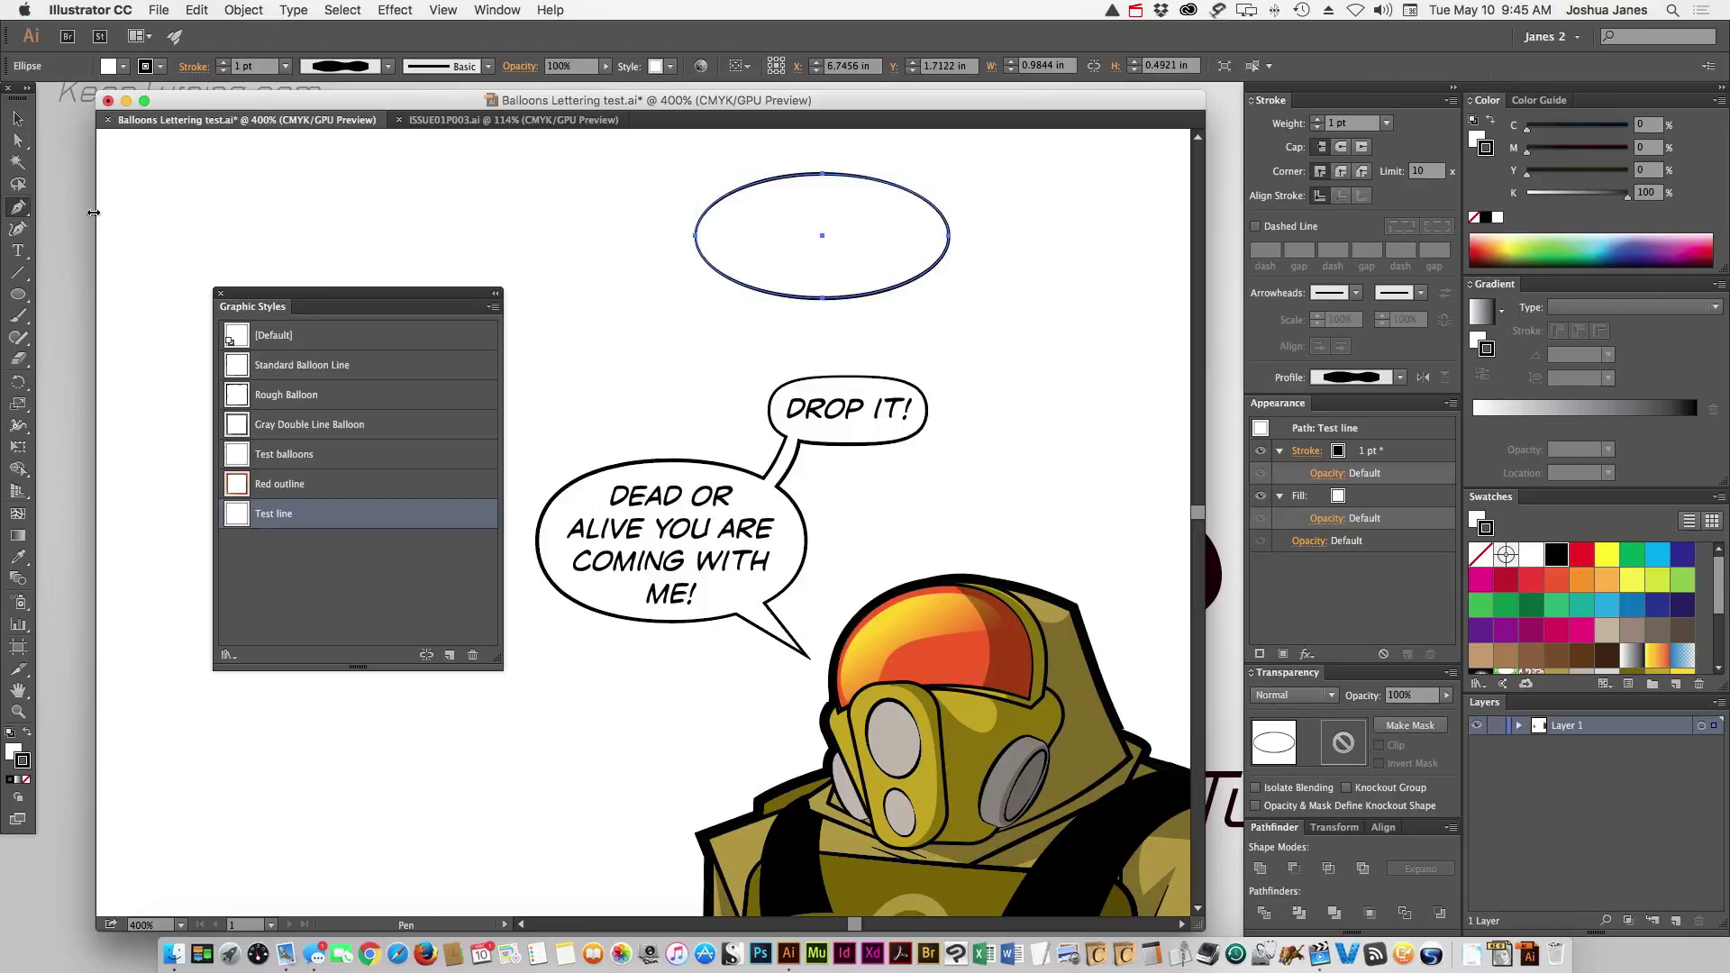
click(762, 270)
click(742, 356)
click(790, 281)
click(762, 270)
Unite the new ellipse and tail into an editable compound shape and apply the Test line graphic style
shift+super+click(796, 241)
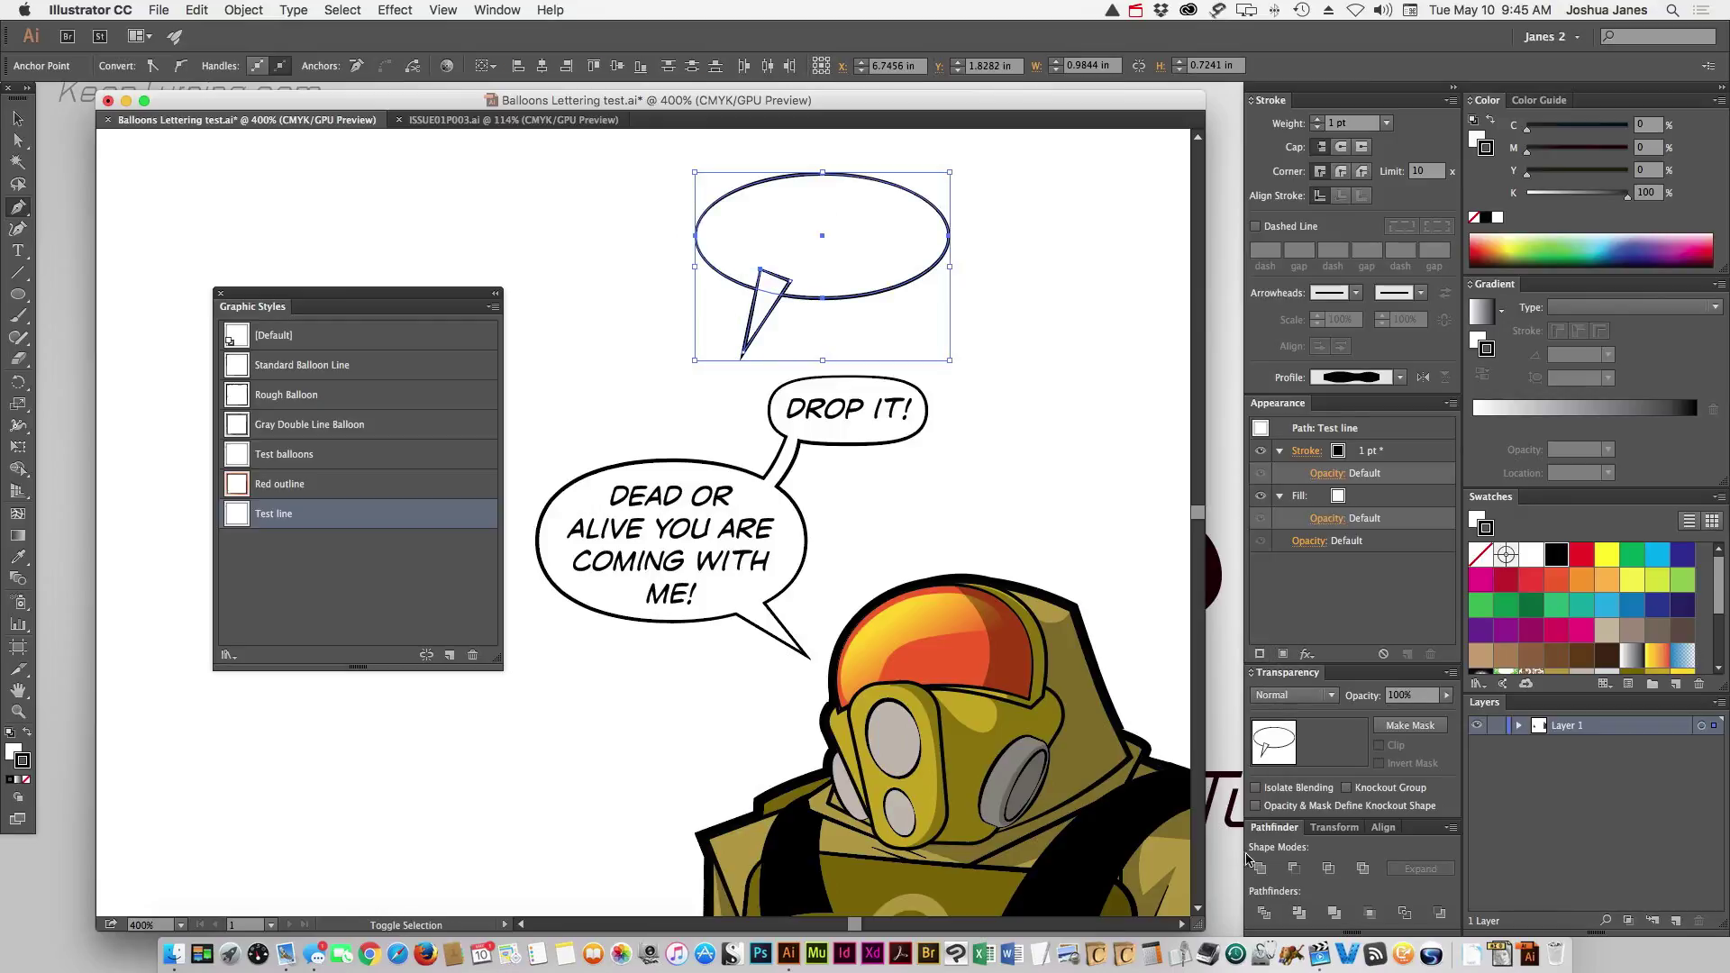
click(1259, 871)
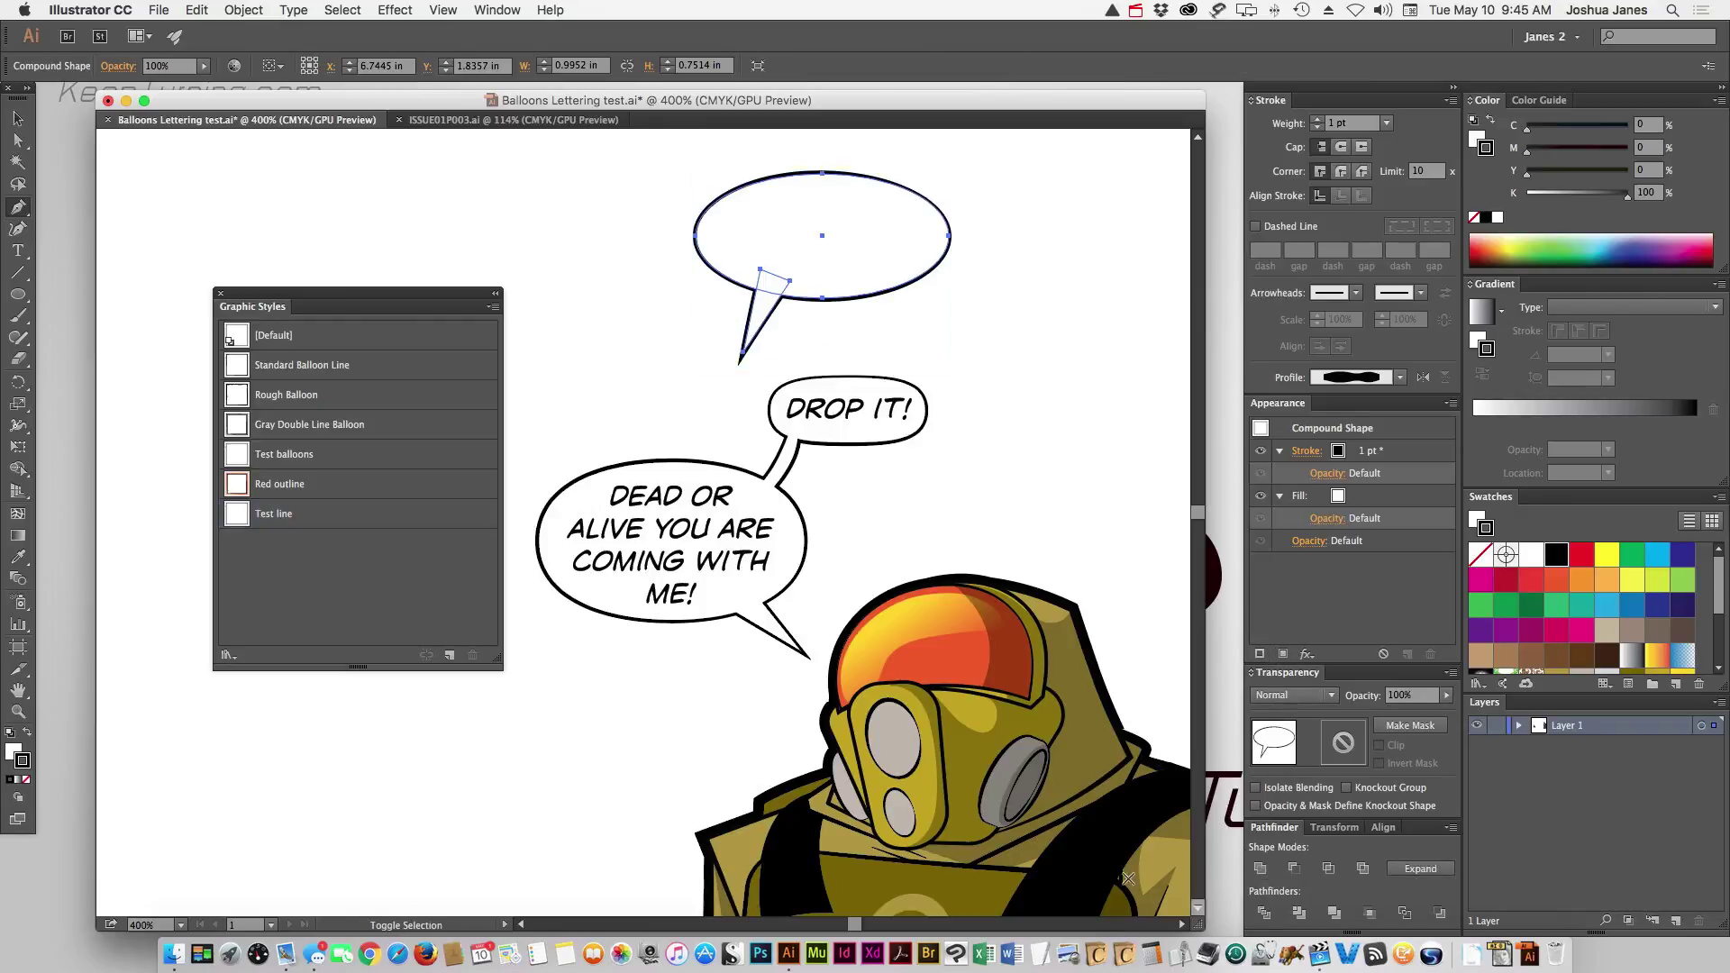
super+click(580, 225)
super+click(792, 239)
click(273, 515)
super+click(674, 301)
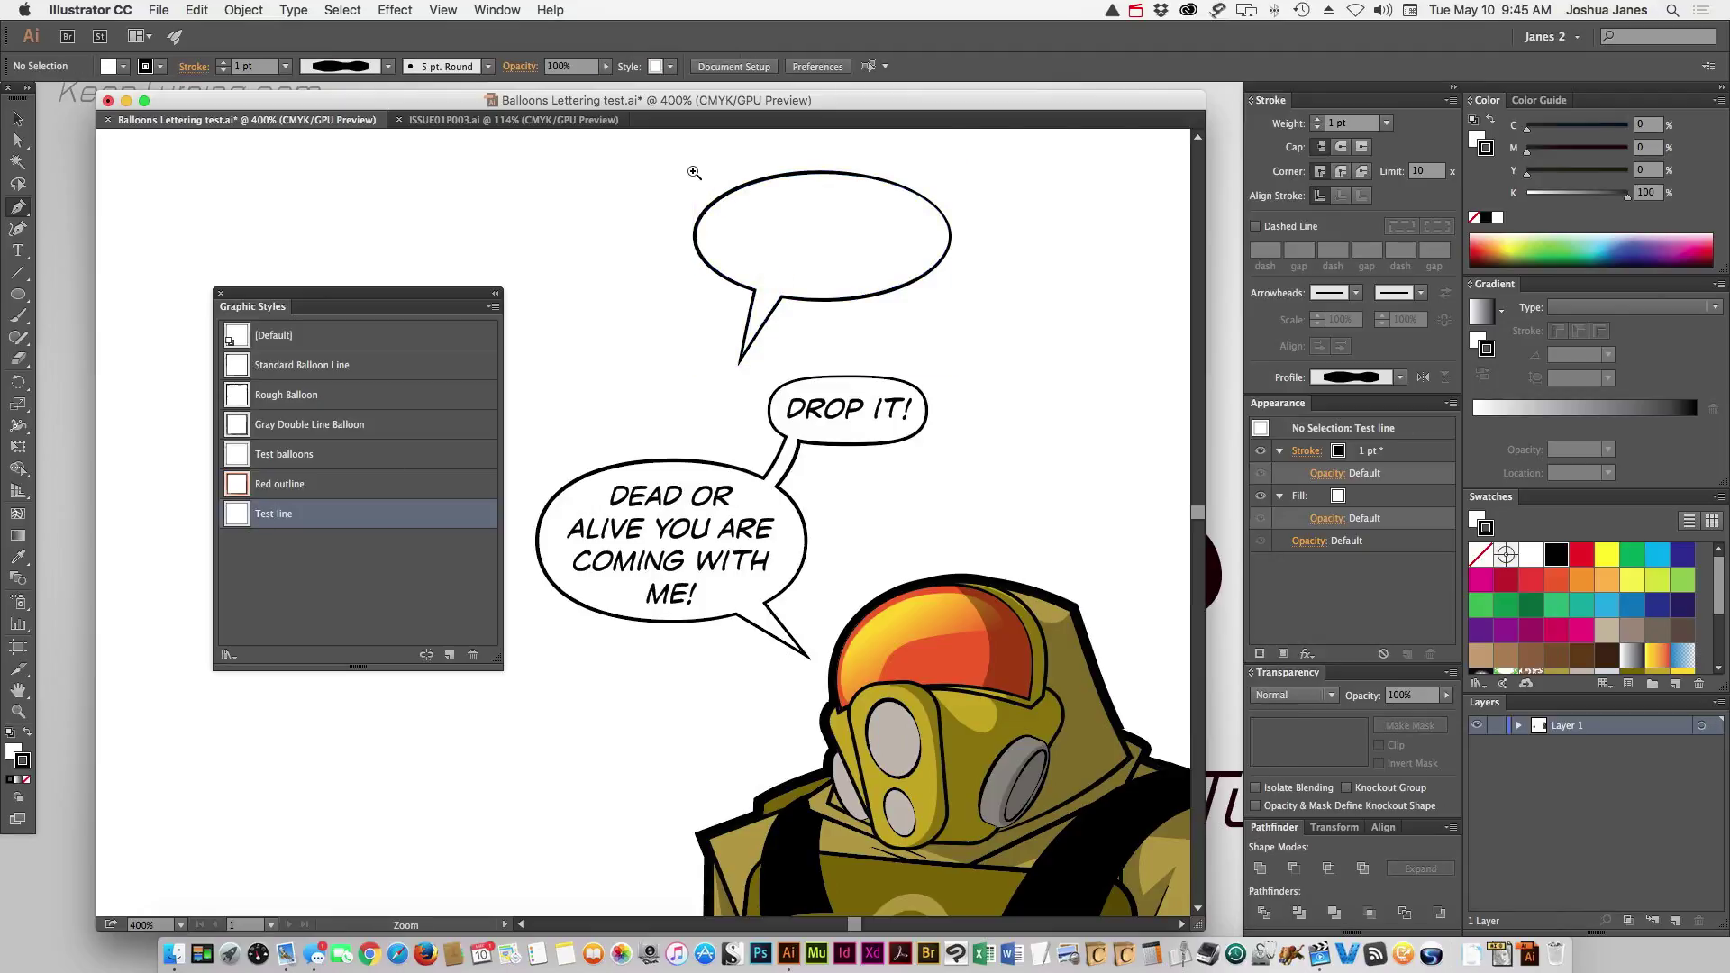
Try the Rough Balloon and Standard Balloon Line styles on the new balloon, settling on Gray Double Line Balloon
drag(693, 168, 842, 426)
super+click(797, 416)
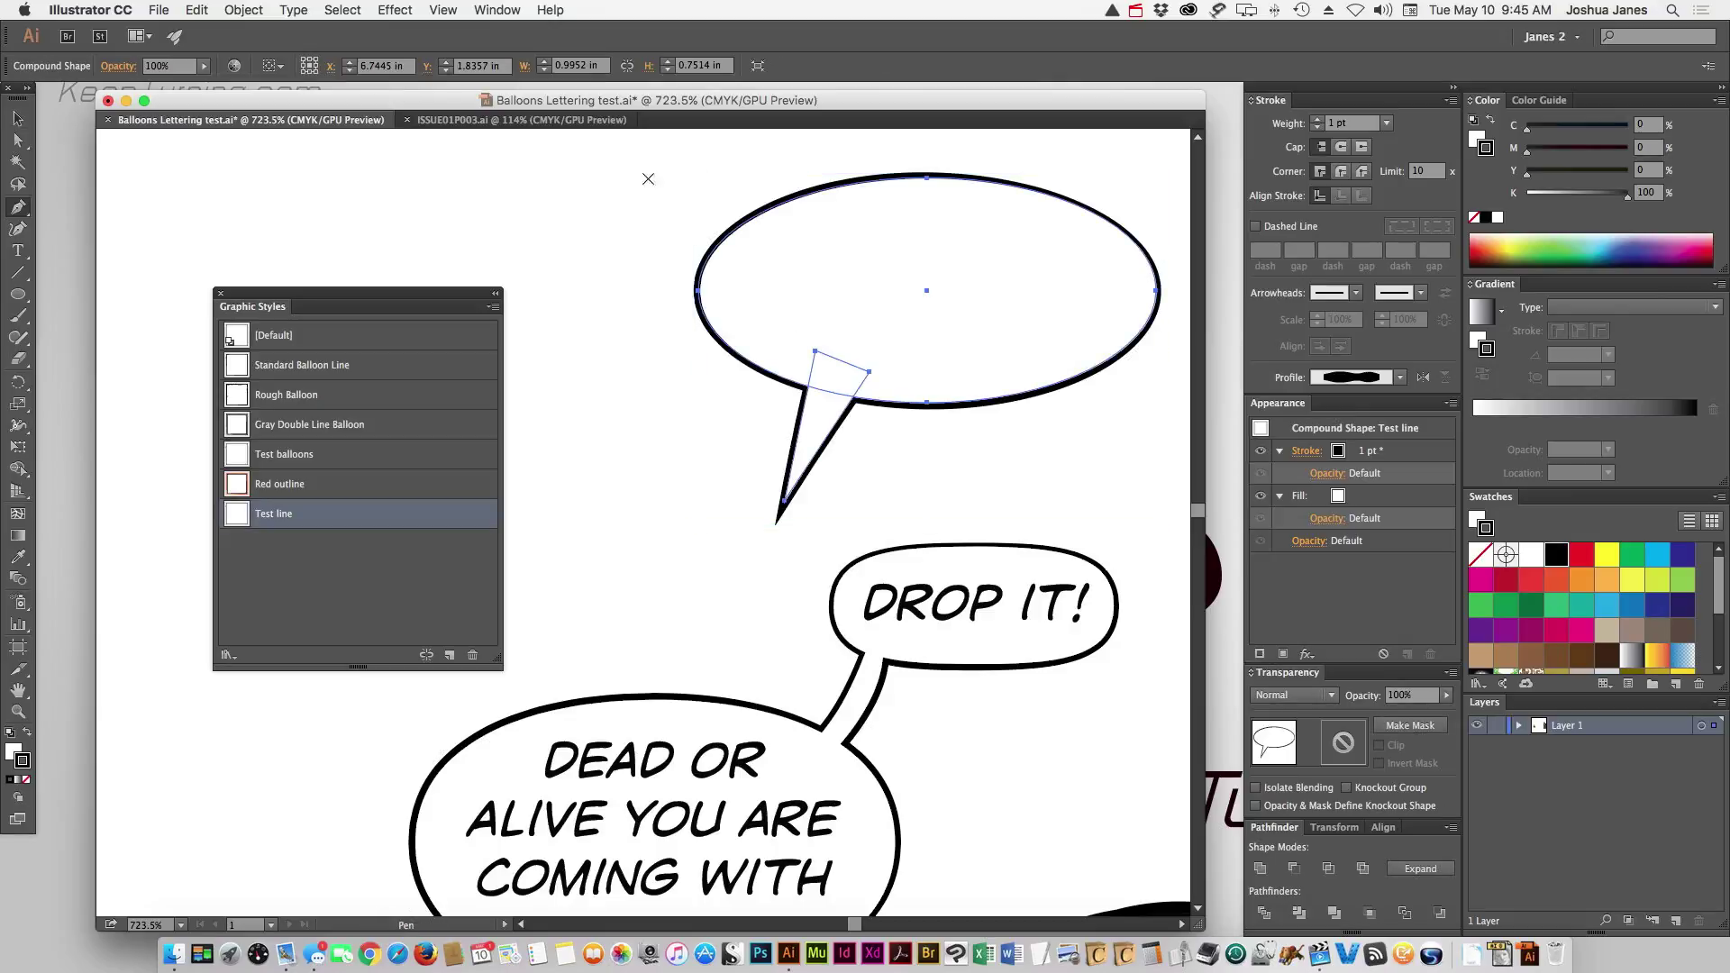
key(space)
drag(688, 424, 662, 458)
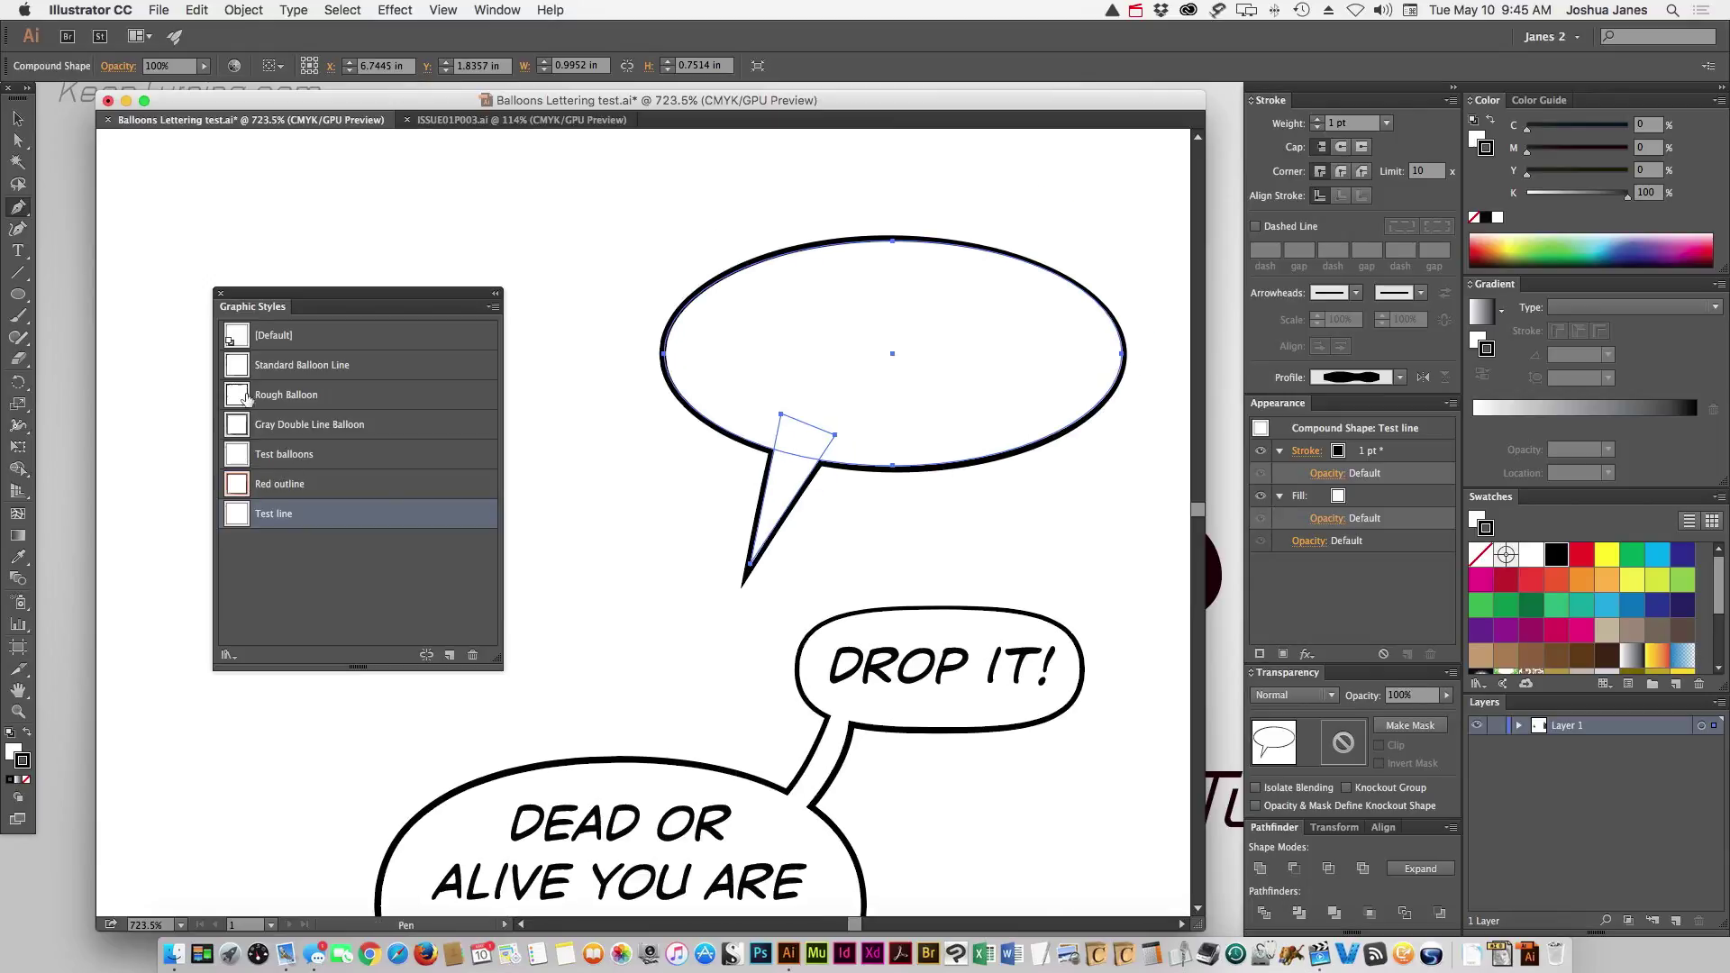
click(240, 428)
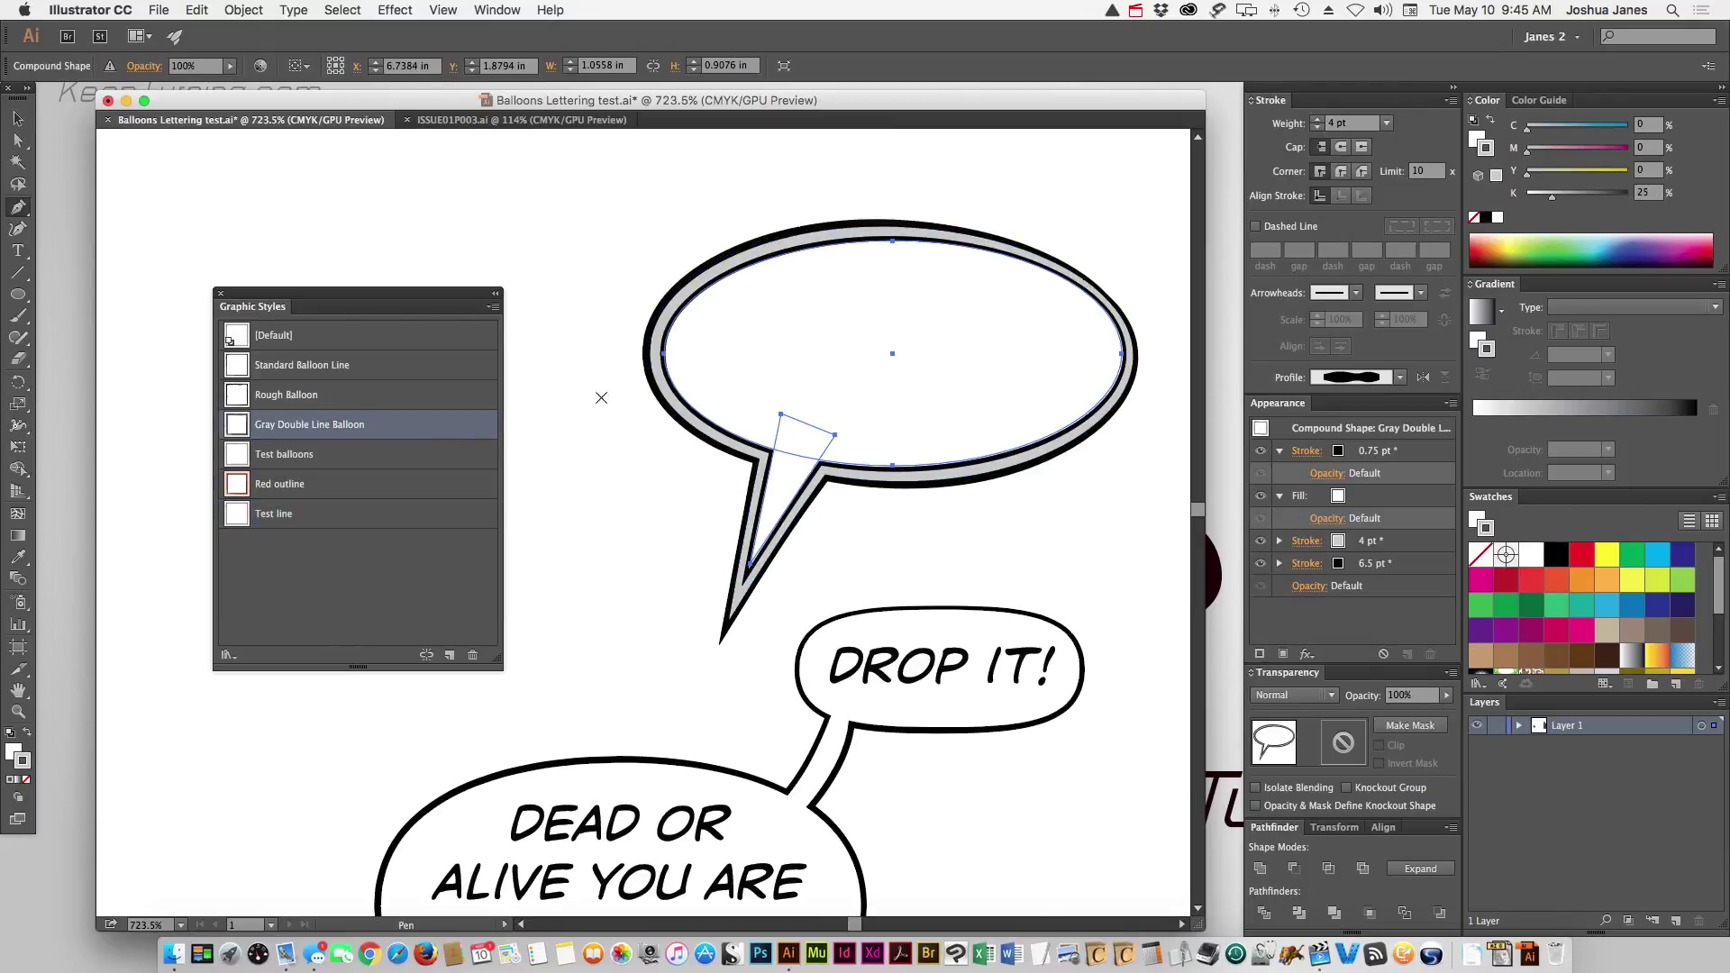
click(257, 396)
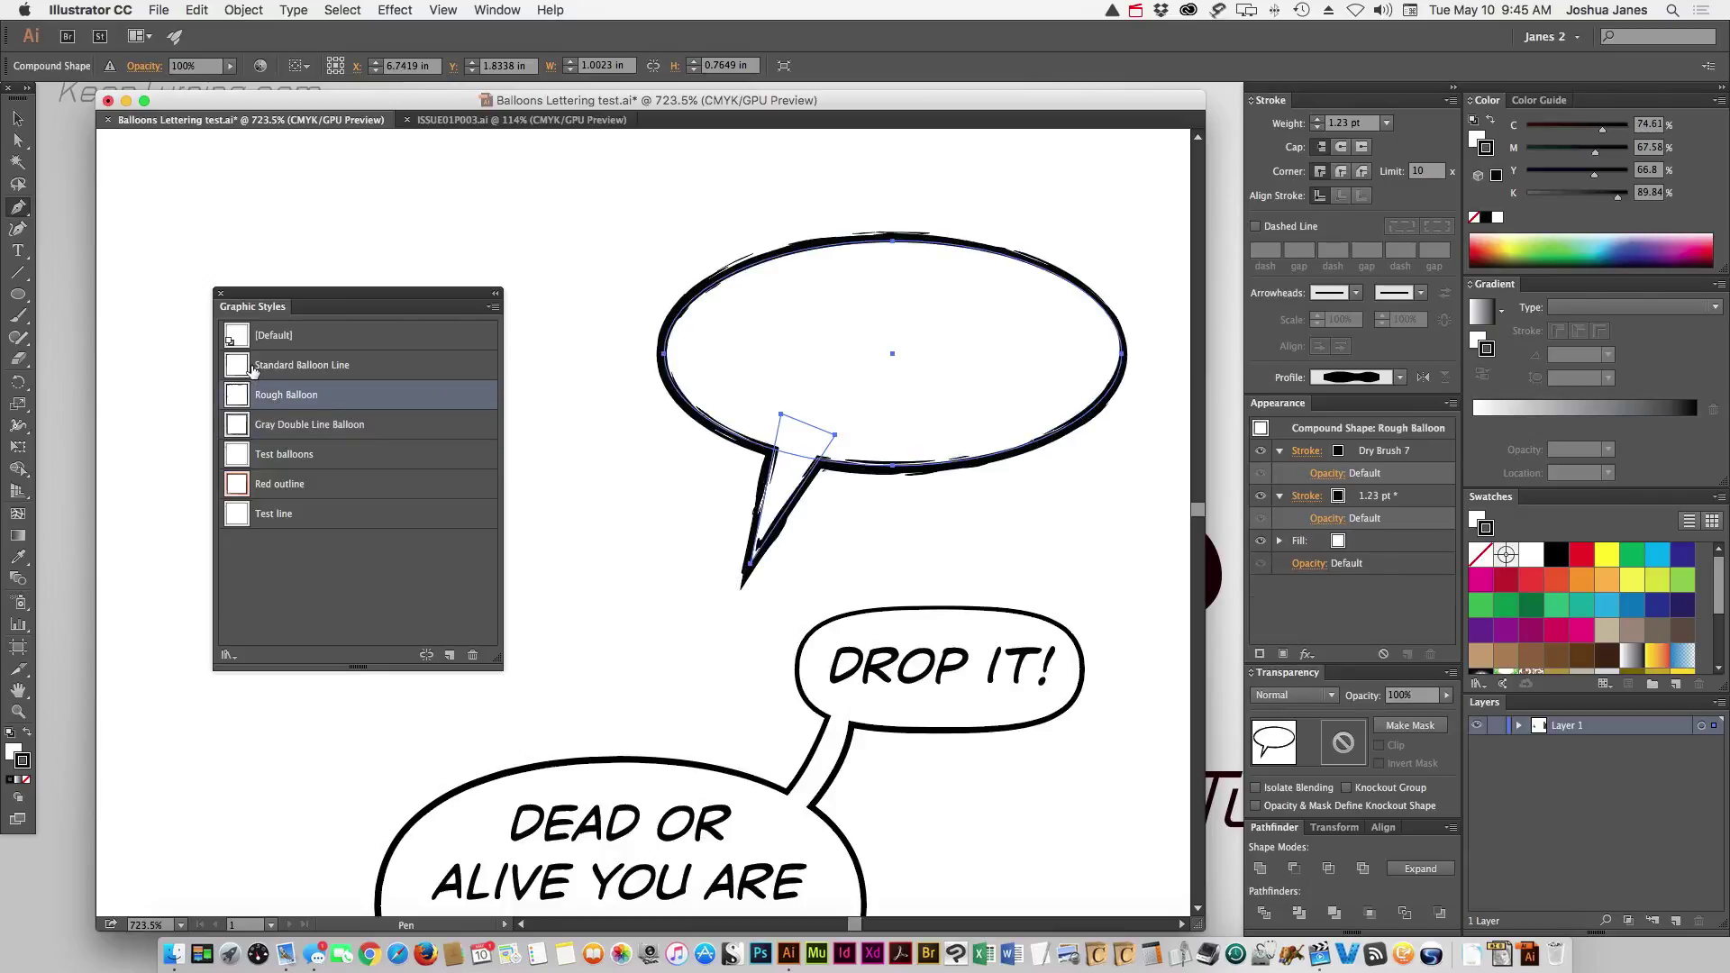
click(248, 365)
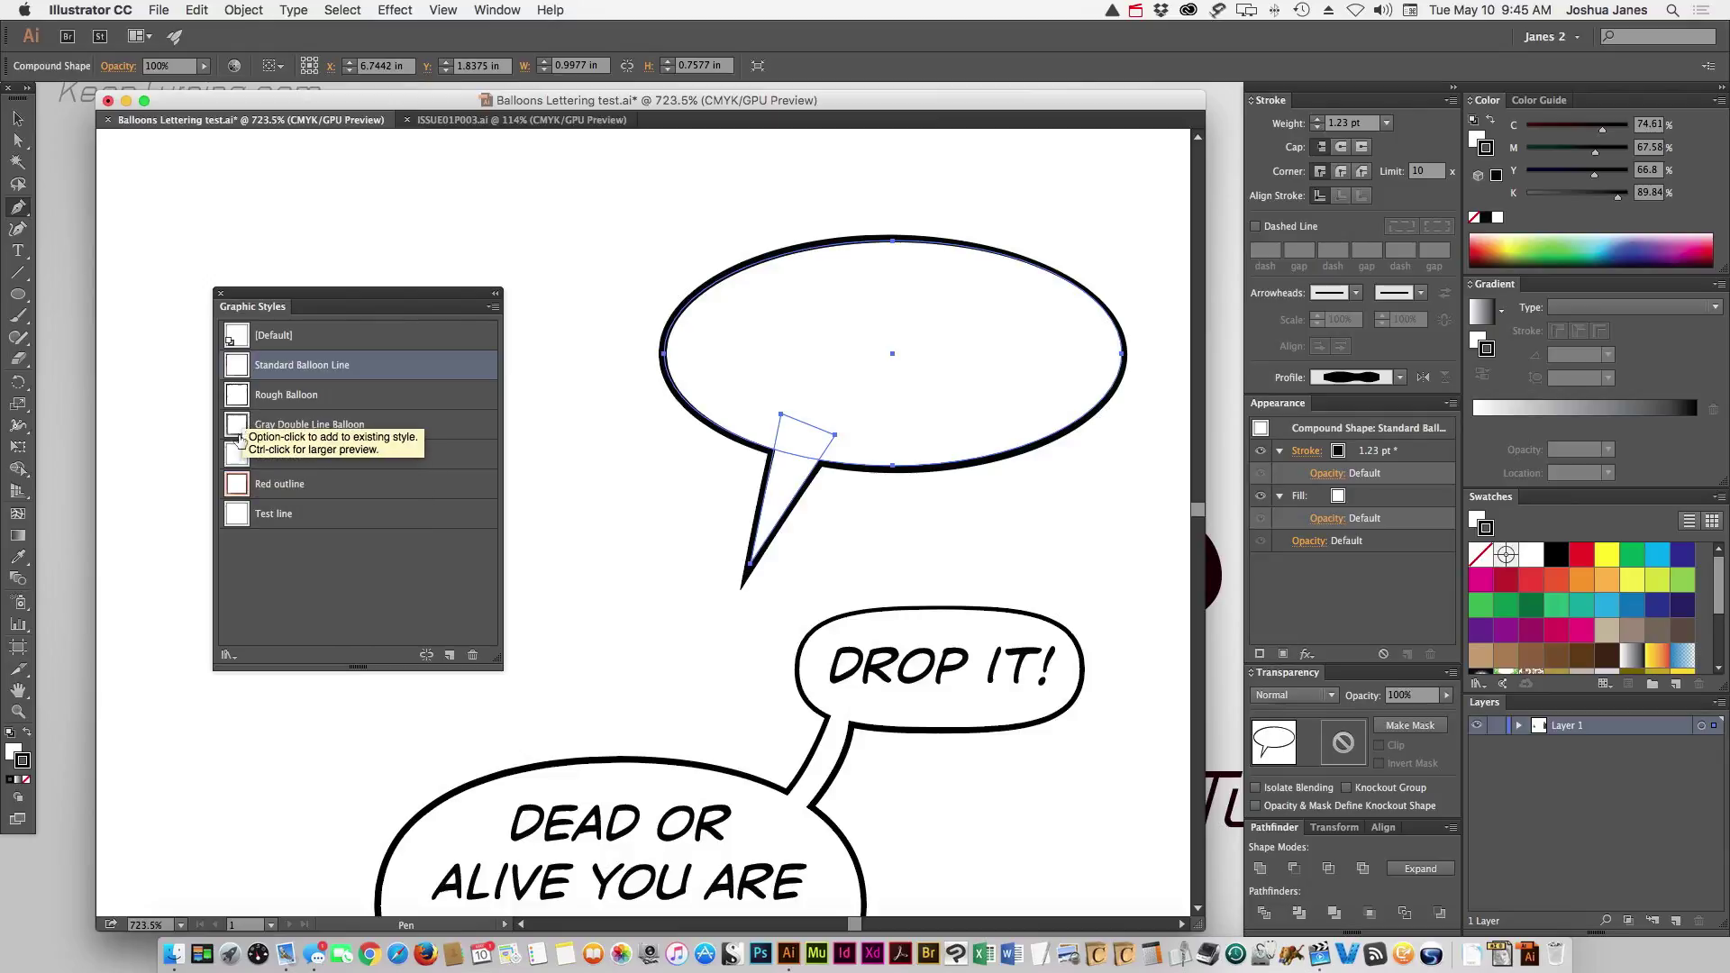
click(246, 434)
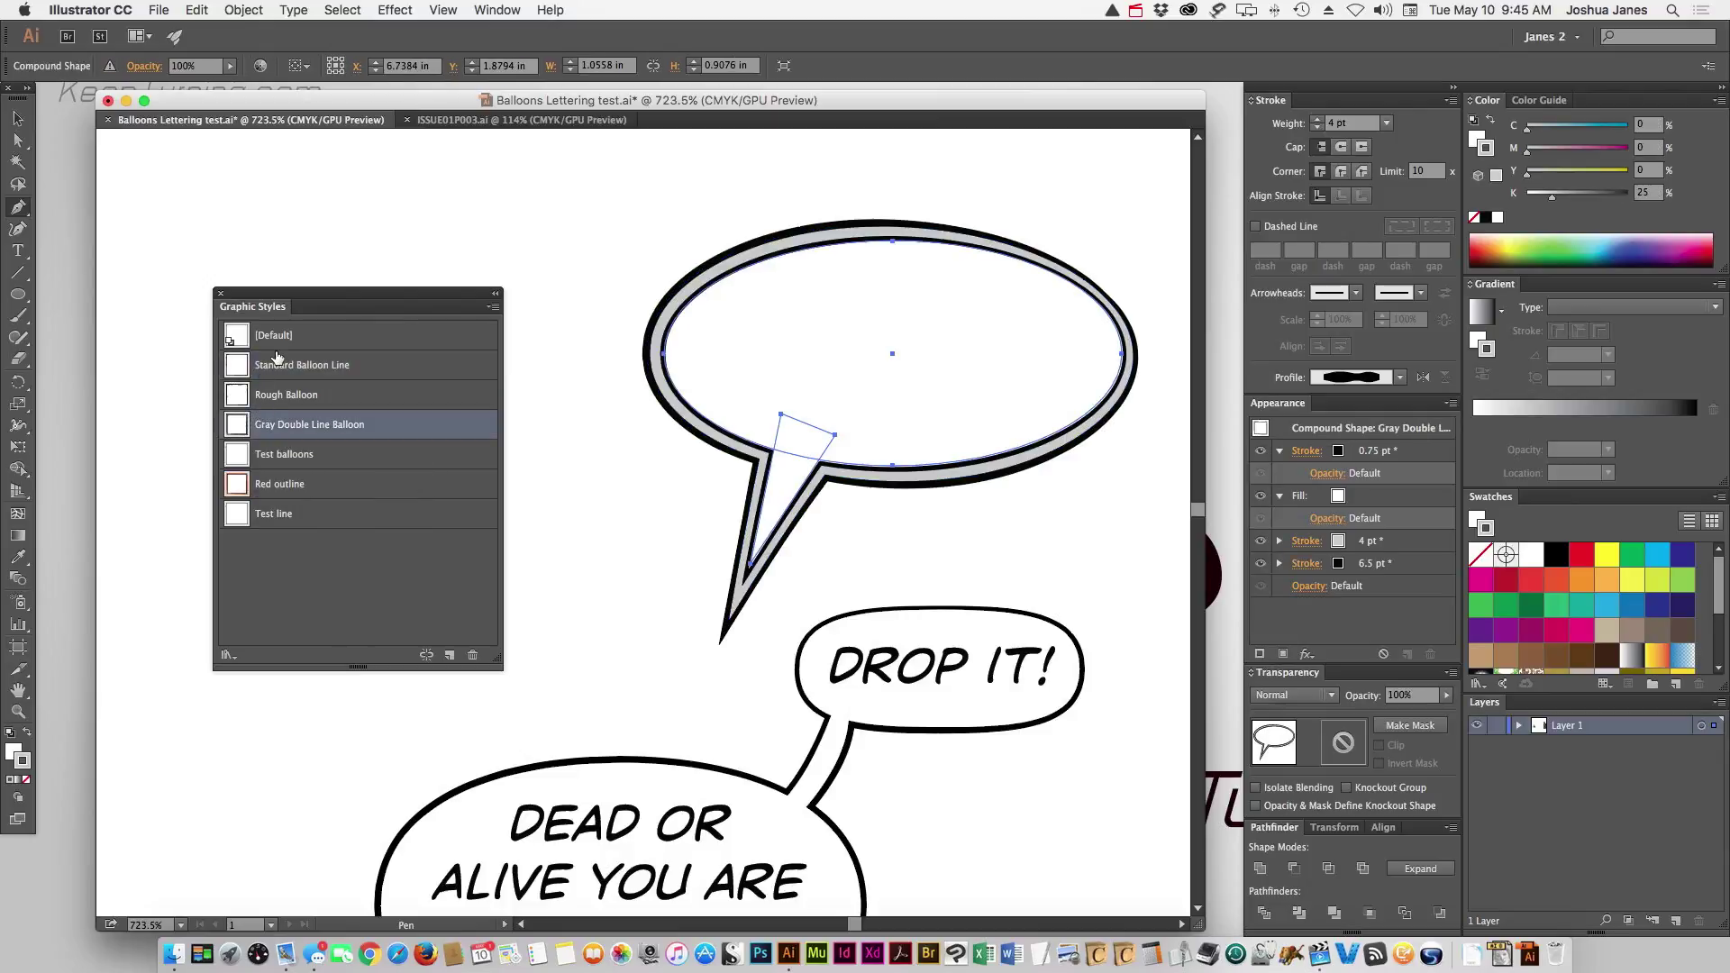
key(space)
click(22, 141)
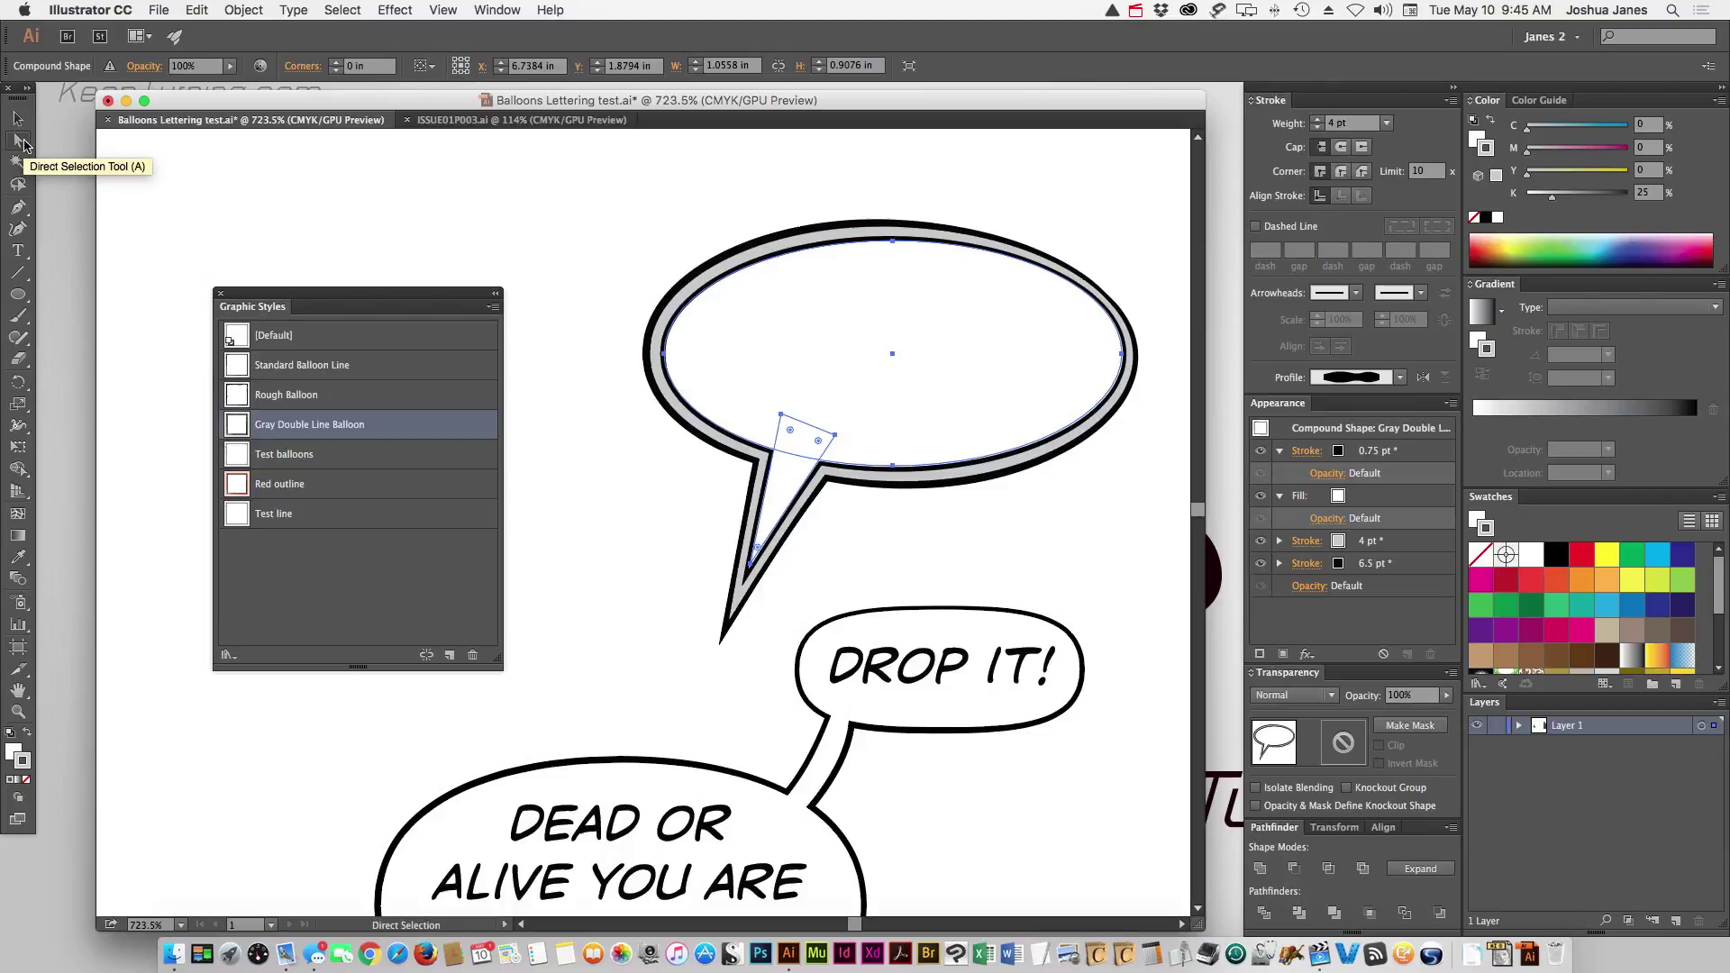
Duplicate the "DEAD OR ALIVE YOU ARE COMING WITH ME!" lettering from the lower balloon into the gray double-line balloon
click(663, 278)
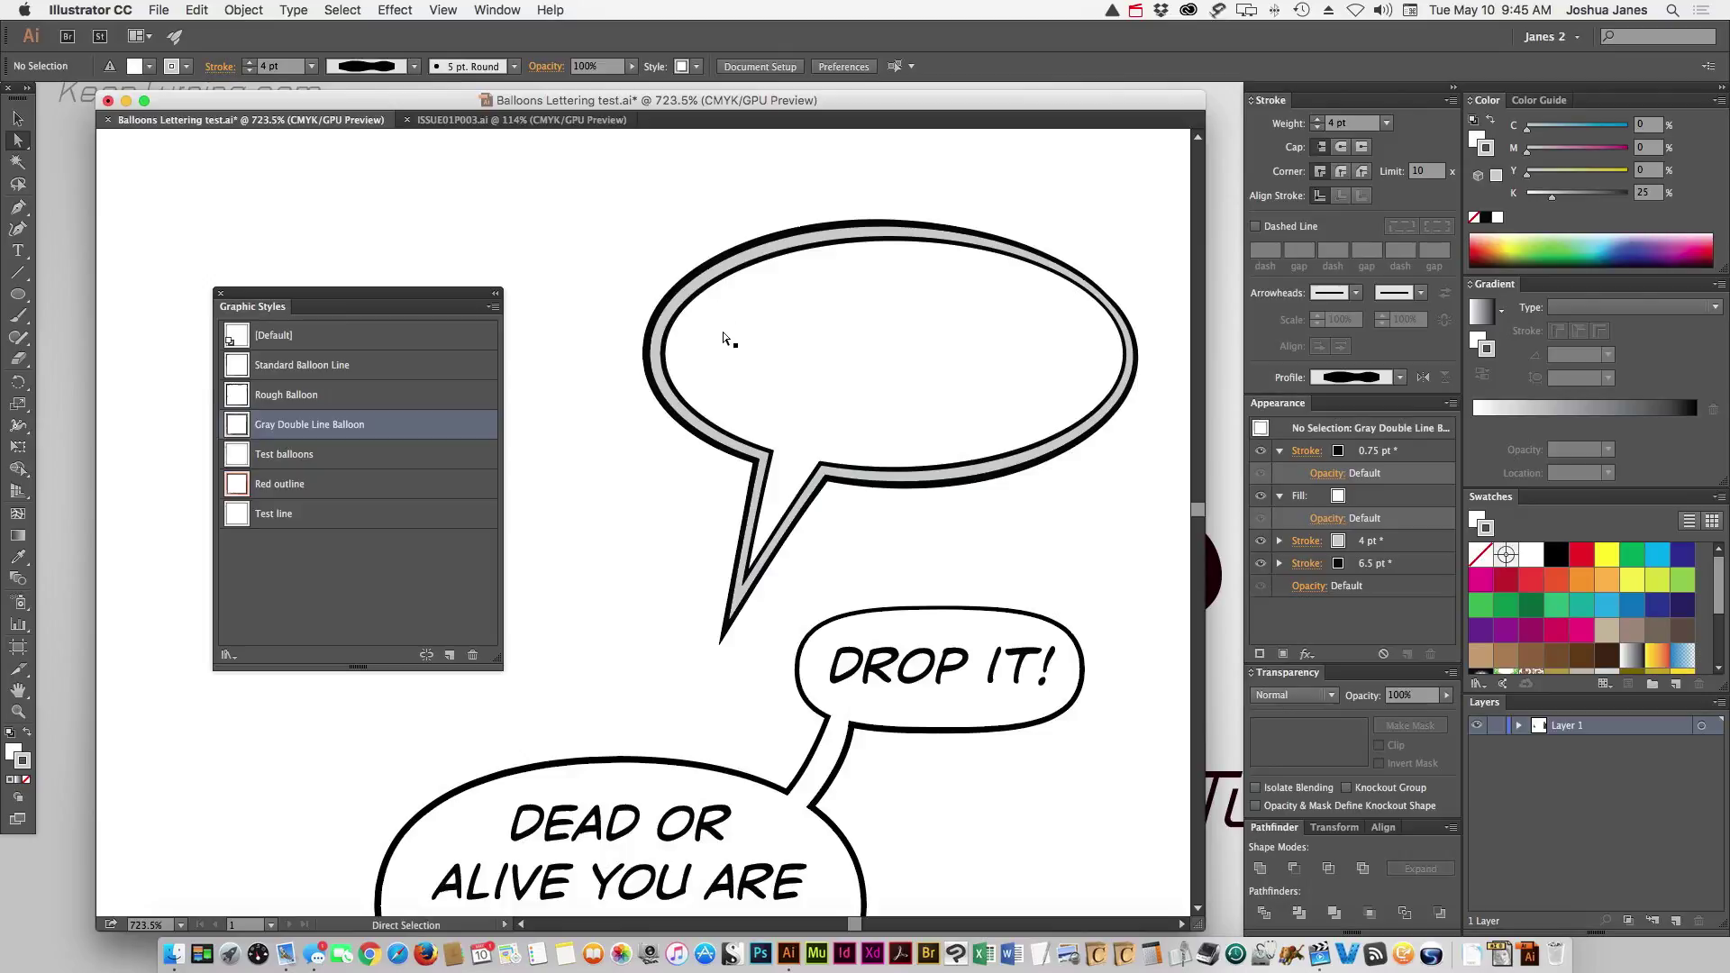
drag(527, 846, 803, 279)
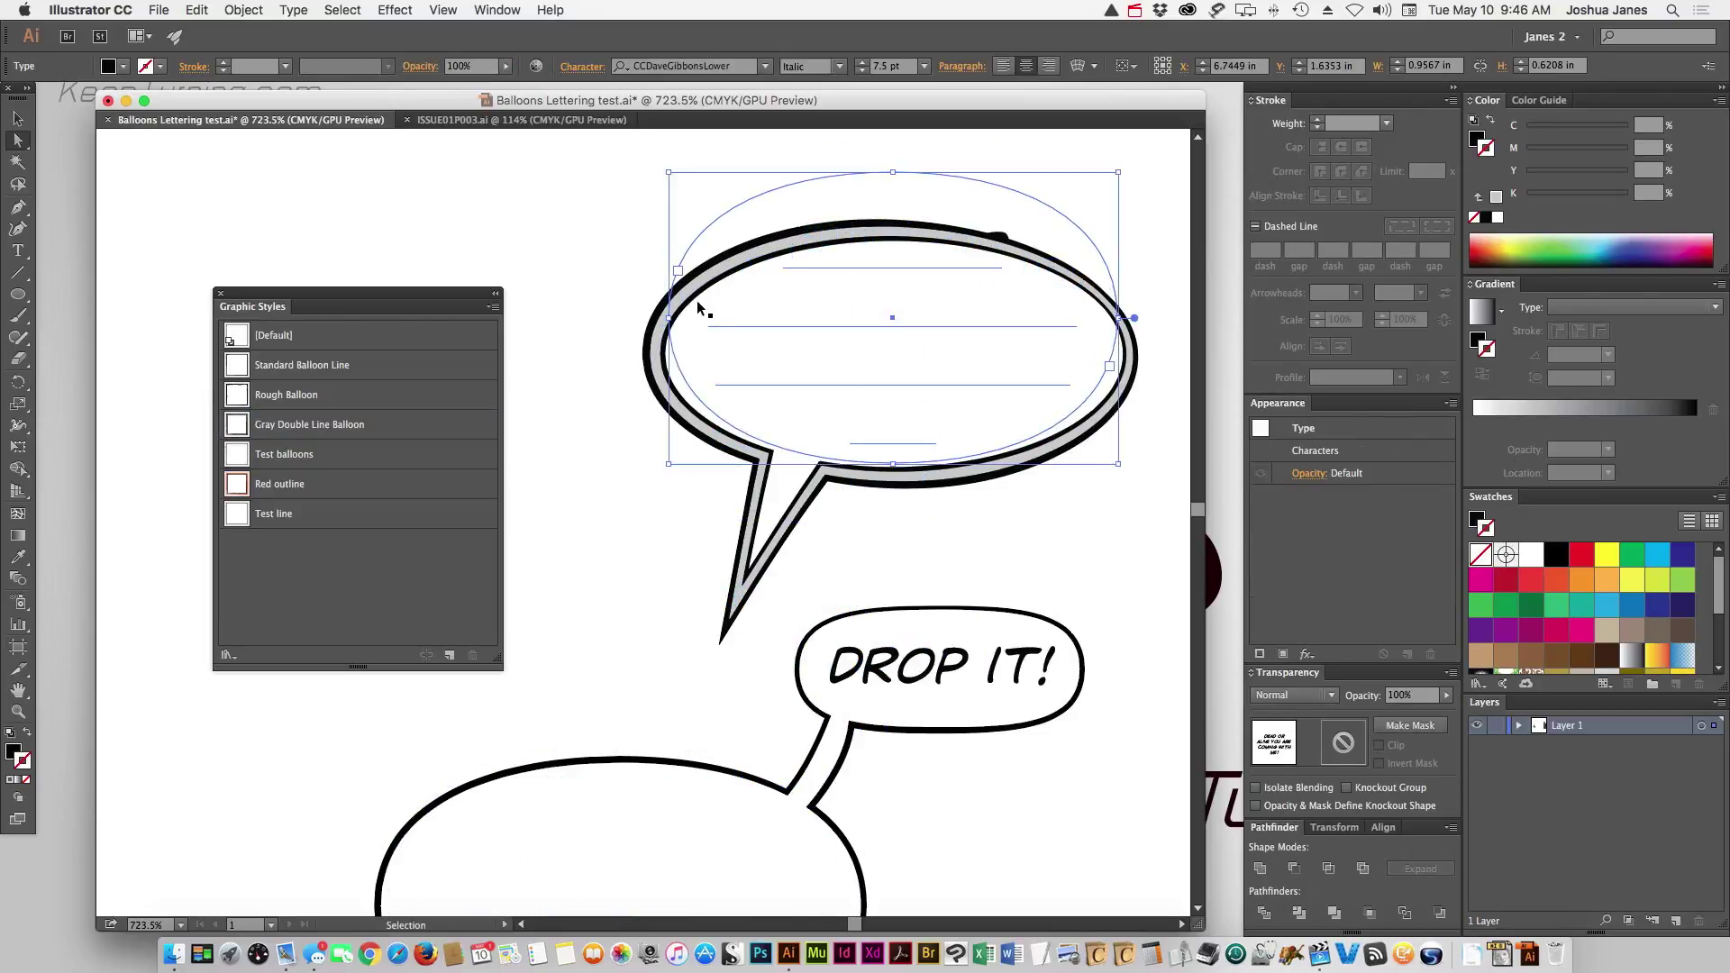
key(super+z)
key(v)
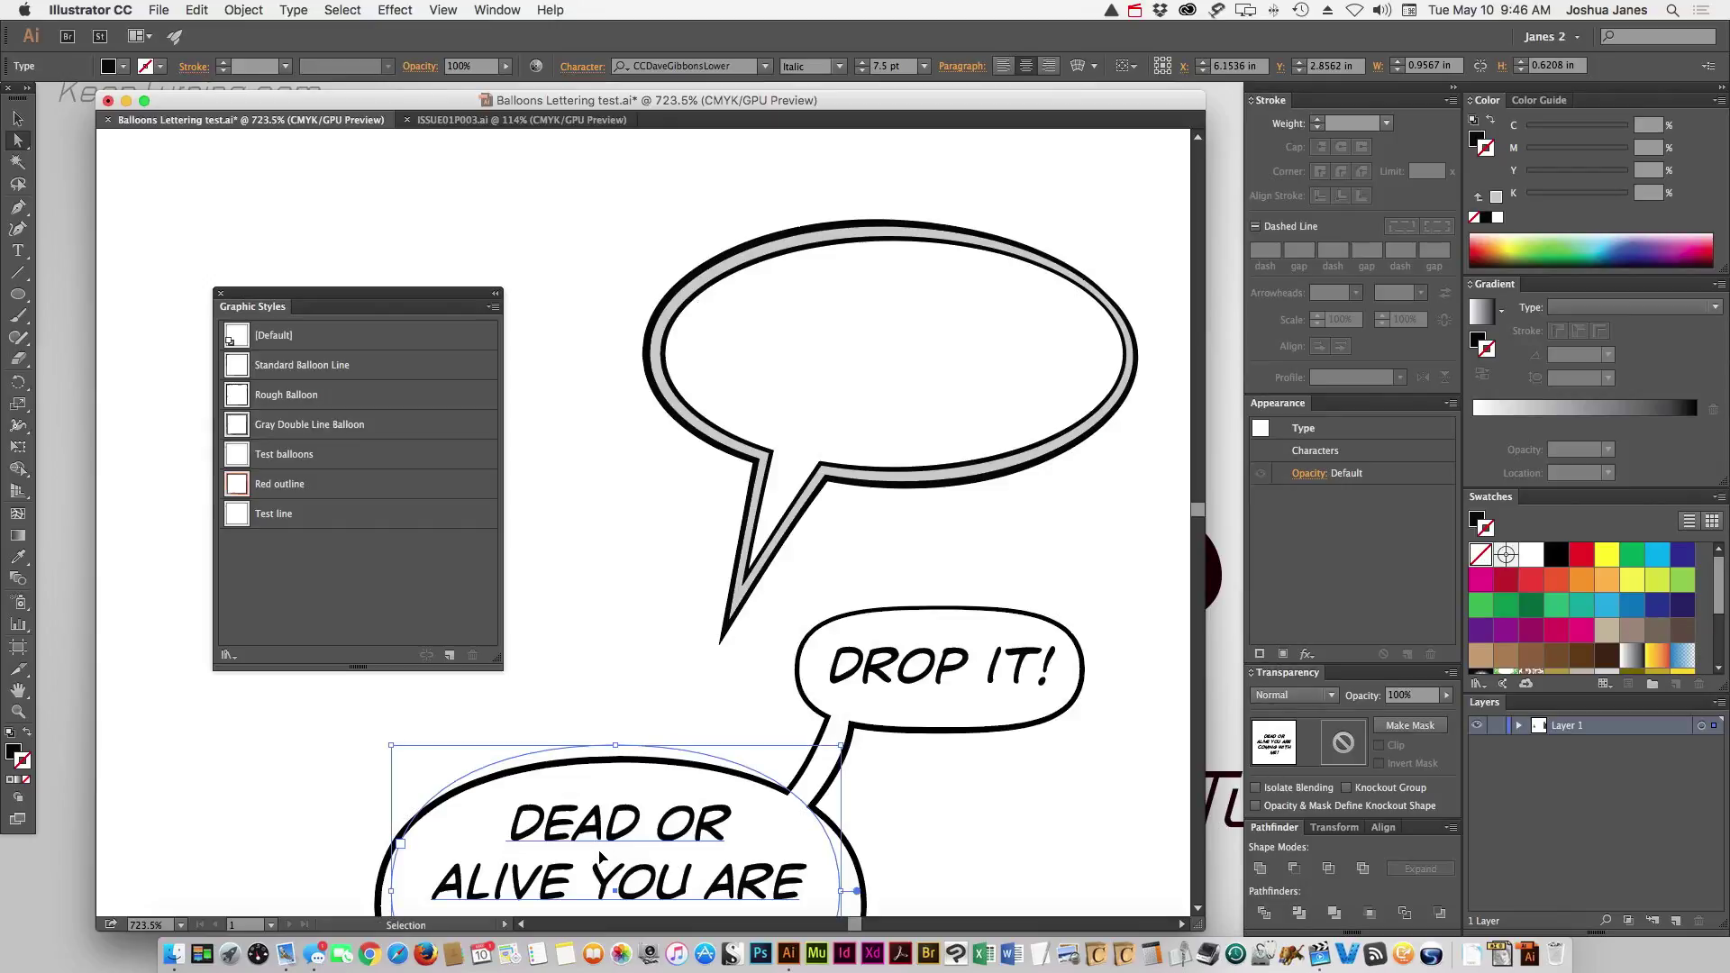
drag(399, 844, 671, 265)
click(618, 424)
Raise the top of the gray balloon's ellipse so it encloses the lettering, about 0.98 by 0.64 in
click(647, 411)
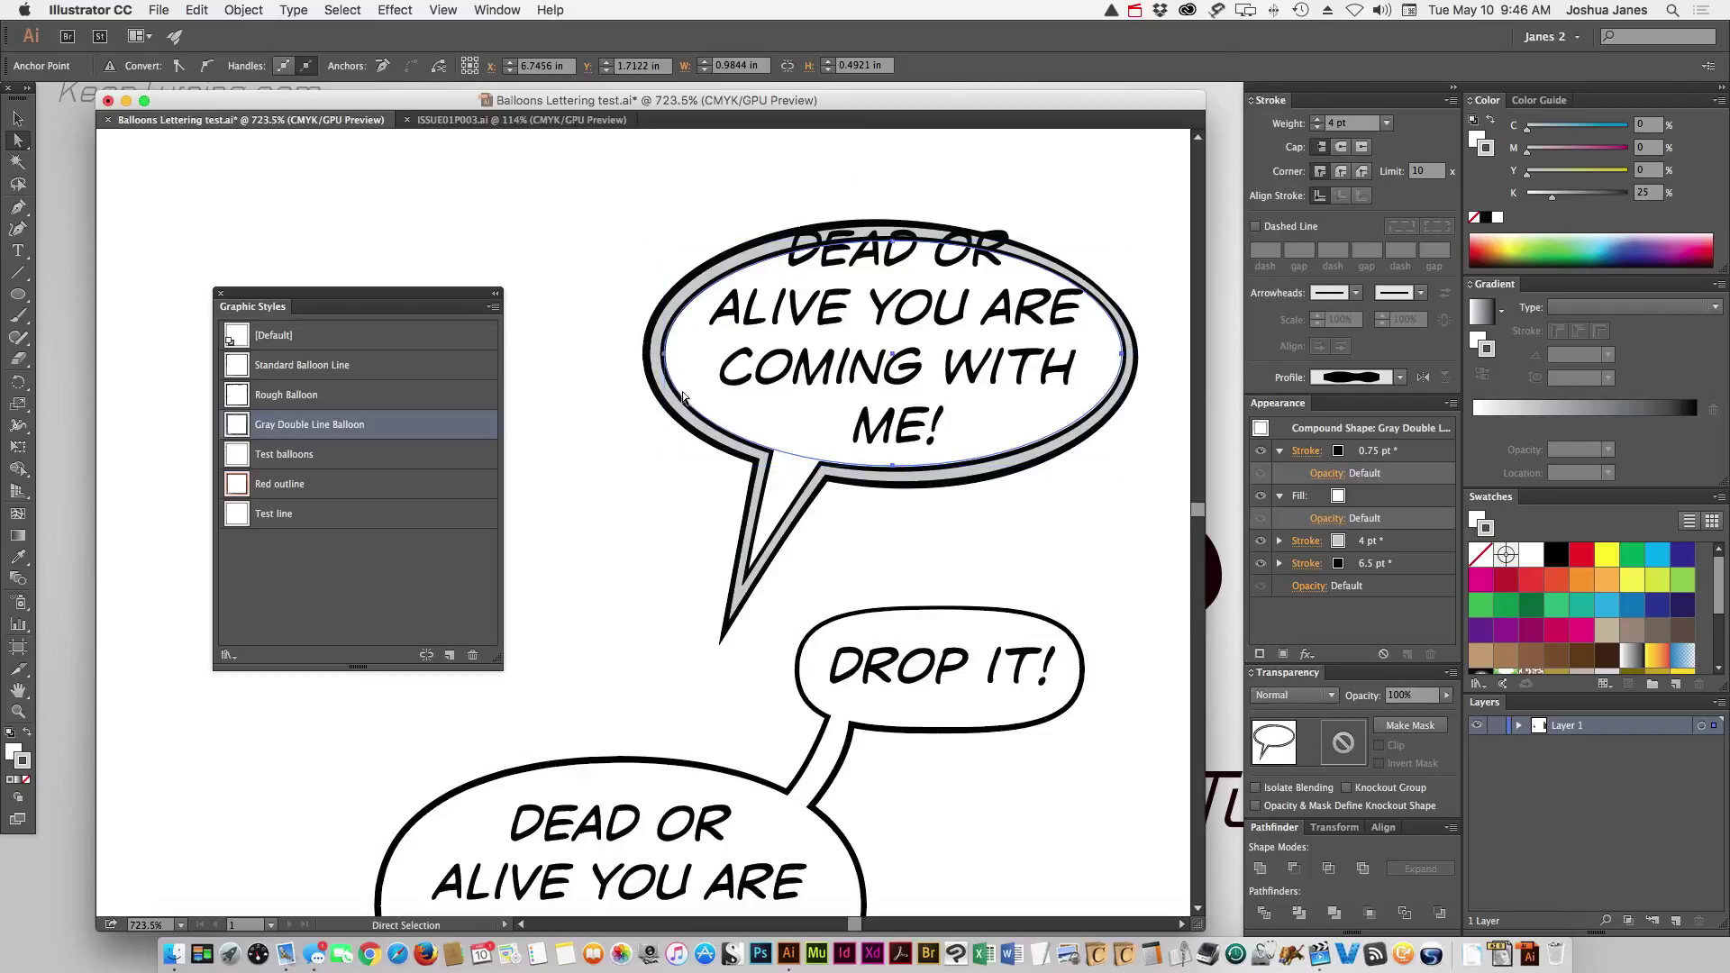
key(v)
key(a)
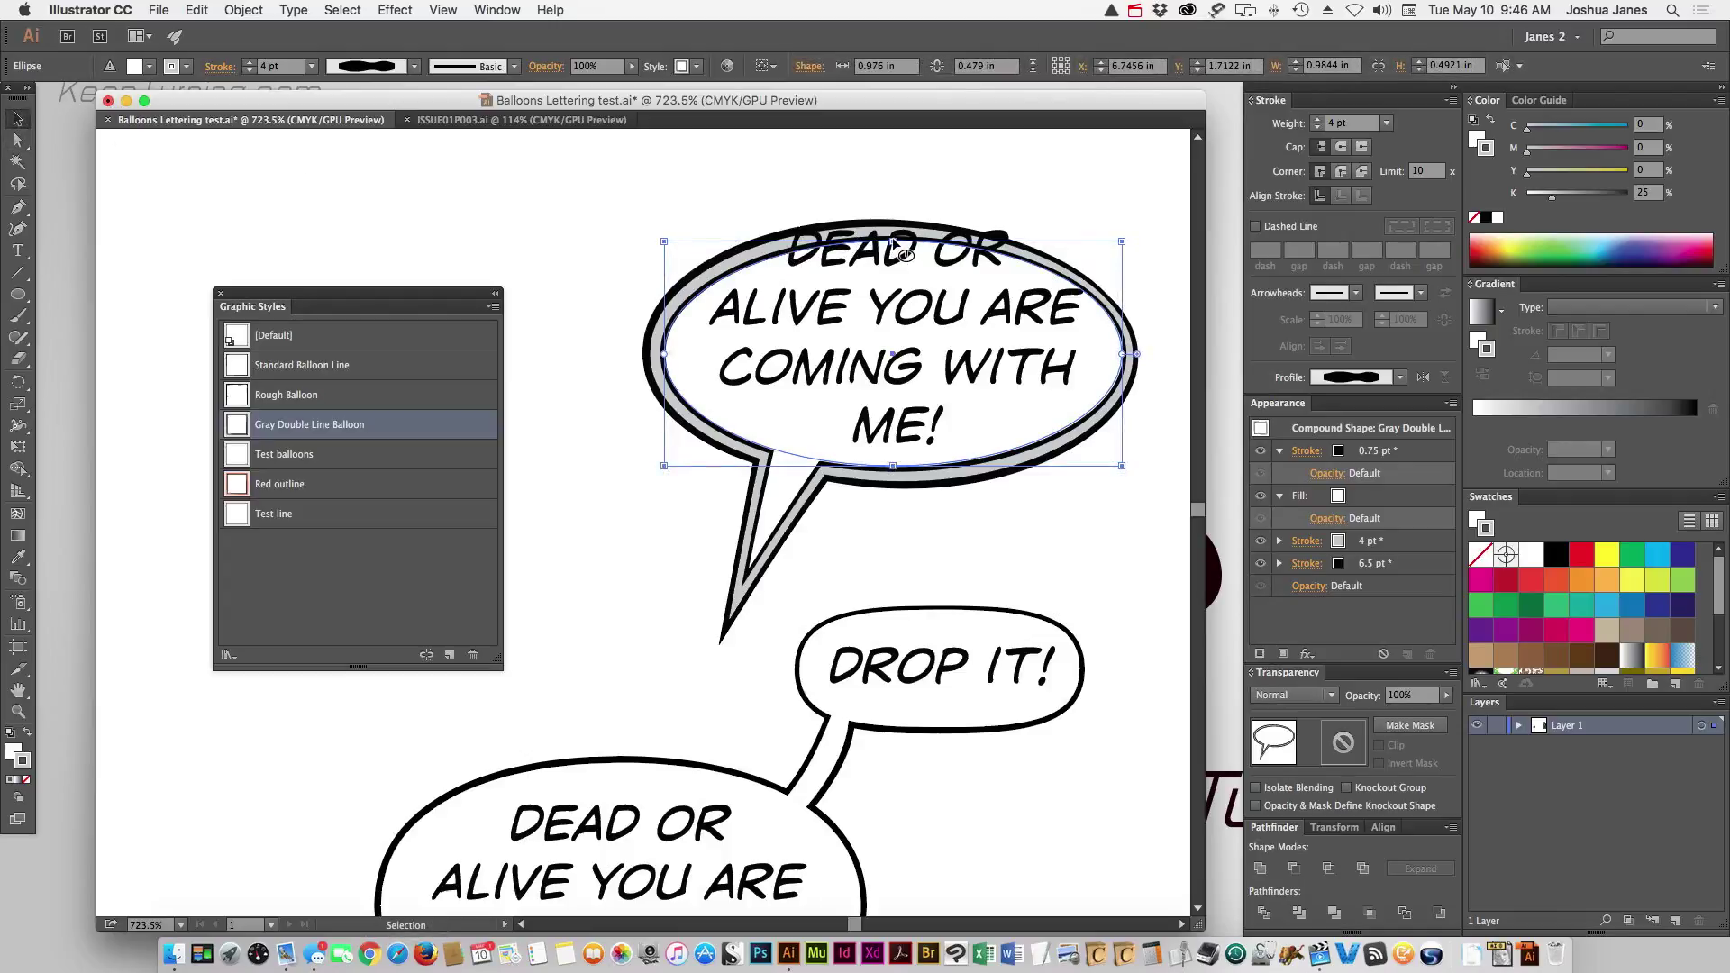
drag(664, 241, 722, 244)
click(18, 140)
key(Up)
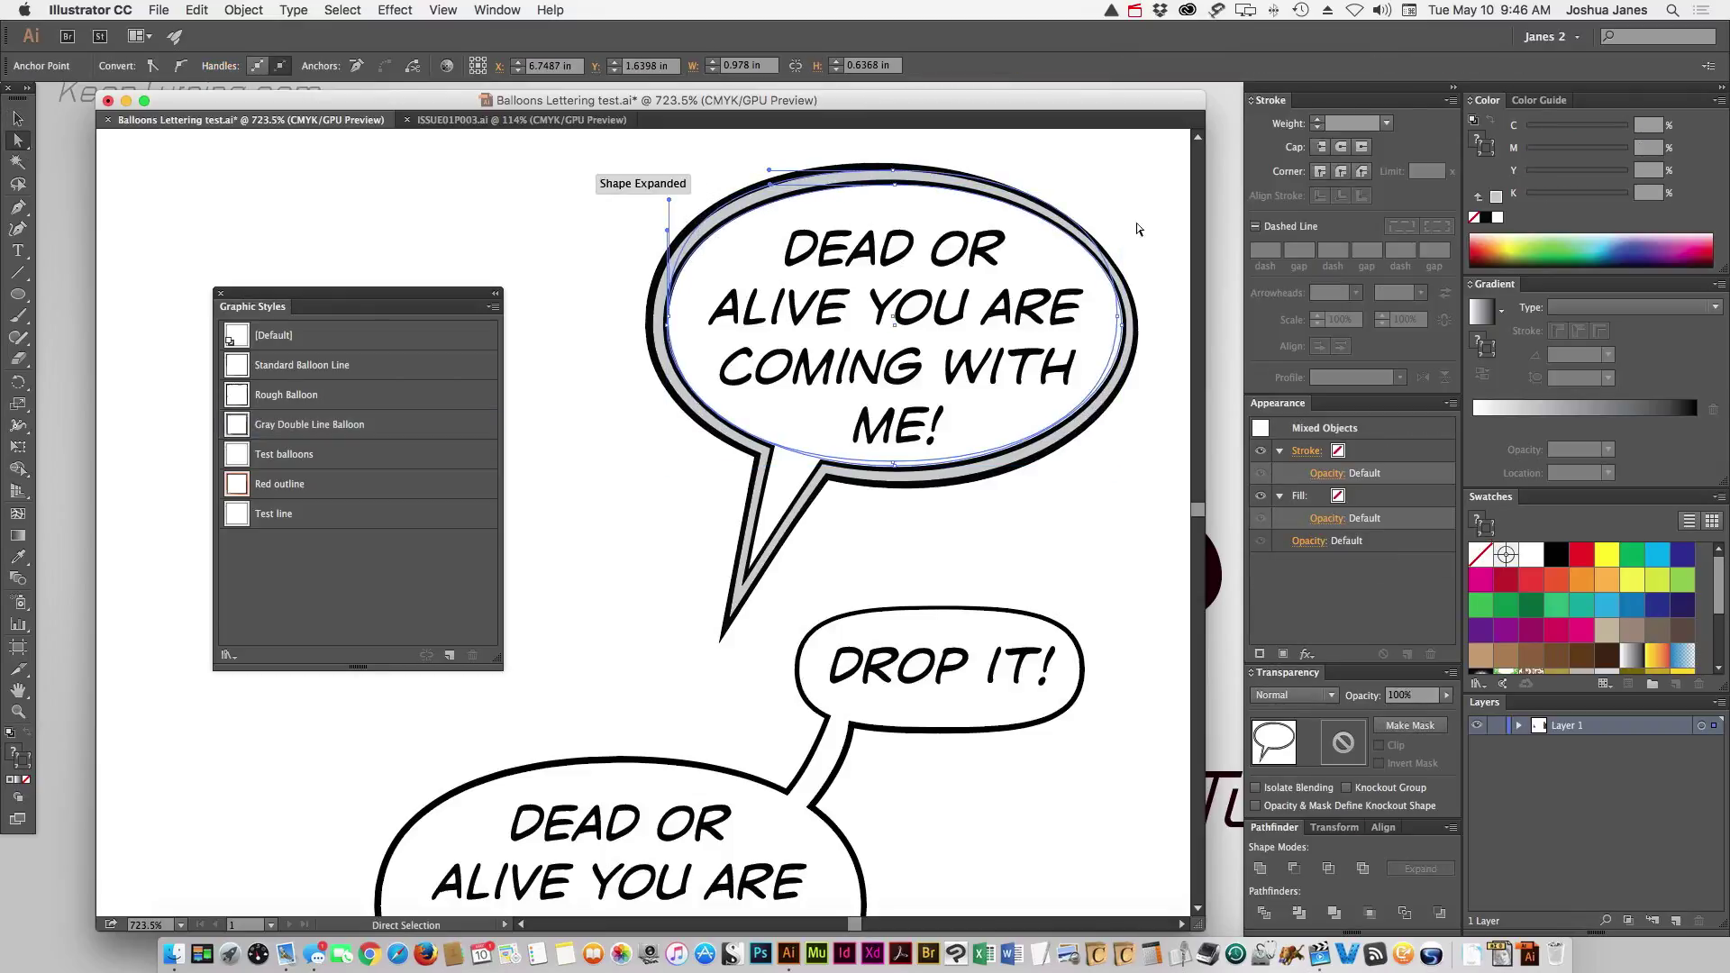
key(super+z)
With the lettering moved aside, round out the gray balloon's ellipse curves to about 0.98 by 0.61 in, and put the lettering back inside
shift+click(852, 315)
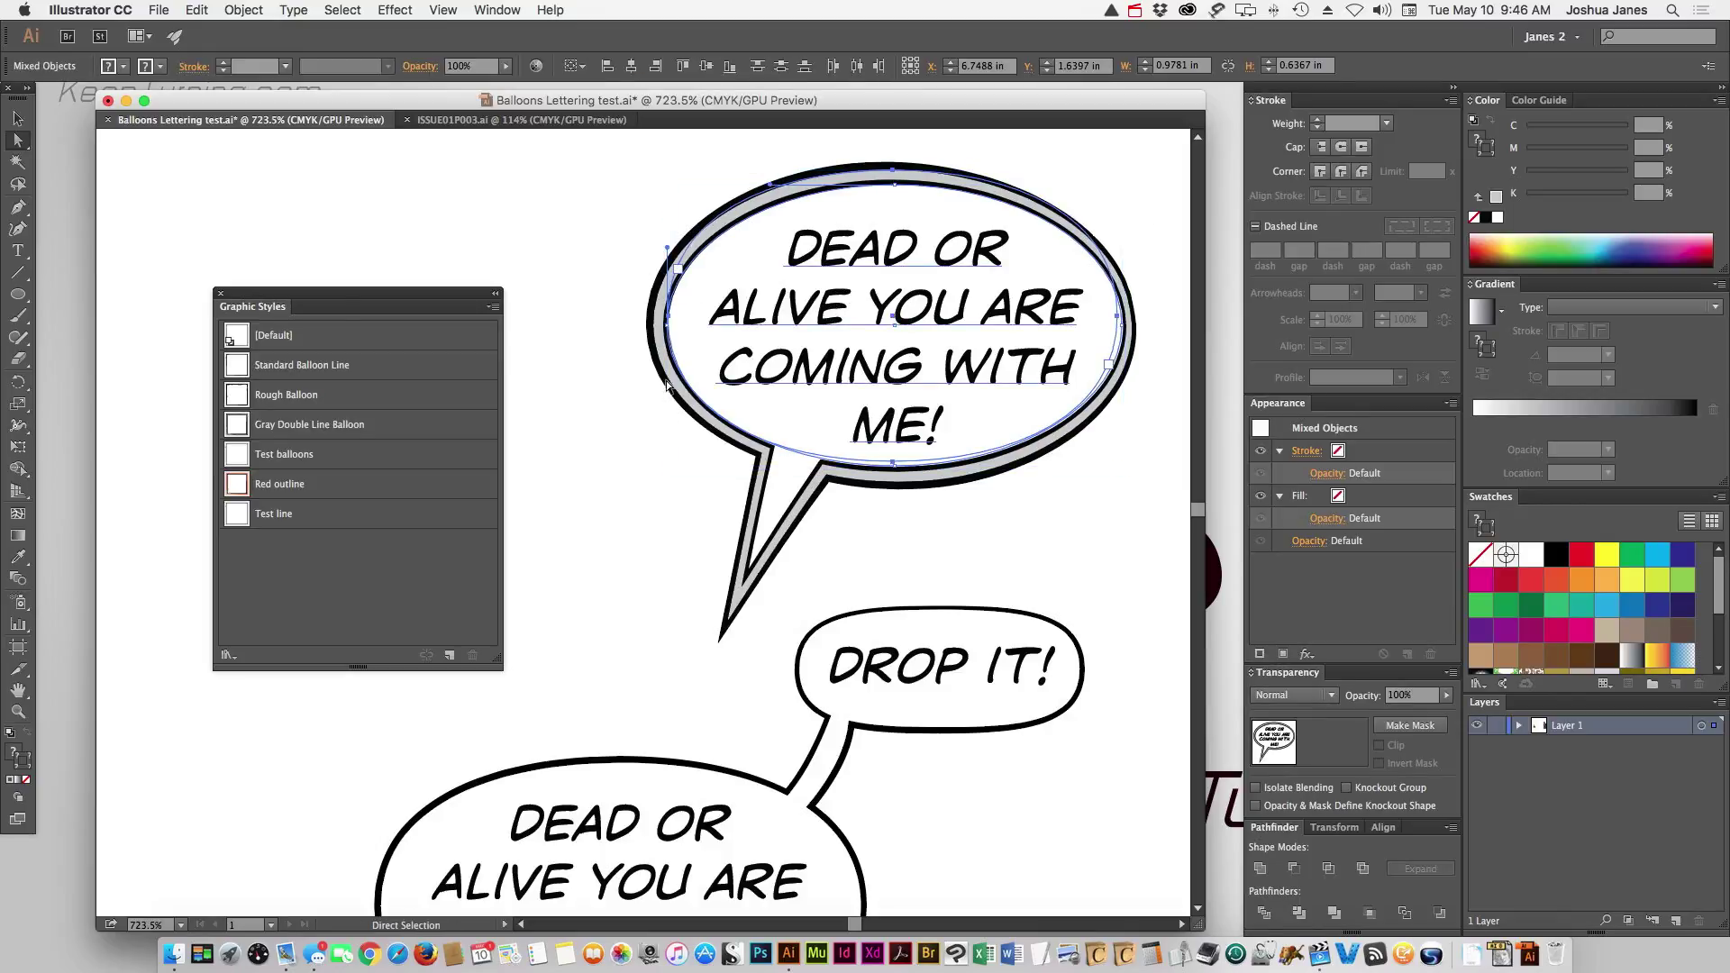
click(642, 435)
drag(797, 311, 802, 599)
click(717, 219)
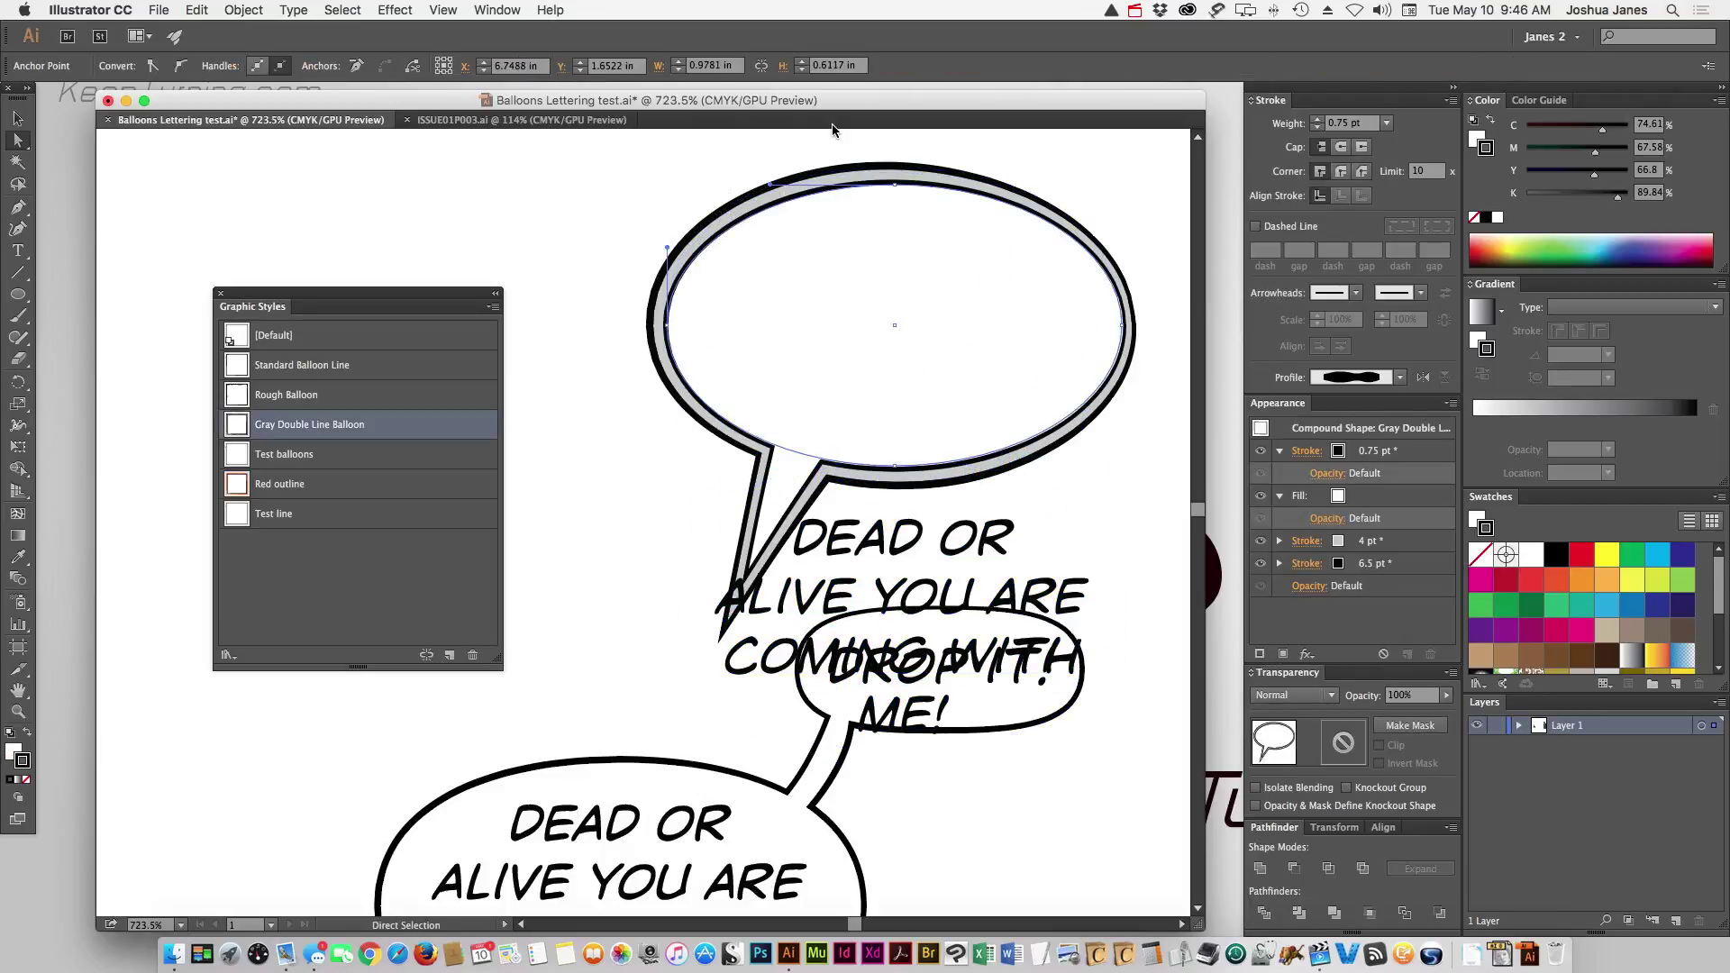
click(728, 220)
click(1065, 233)
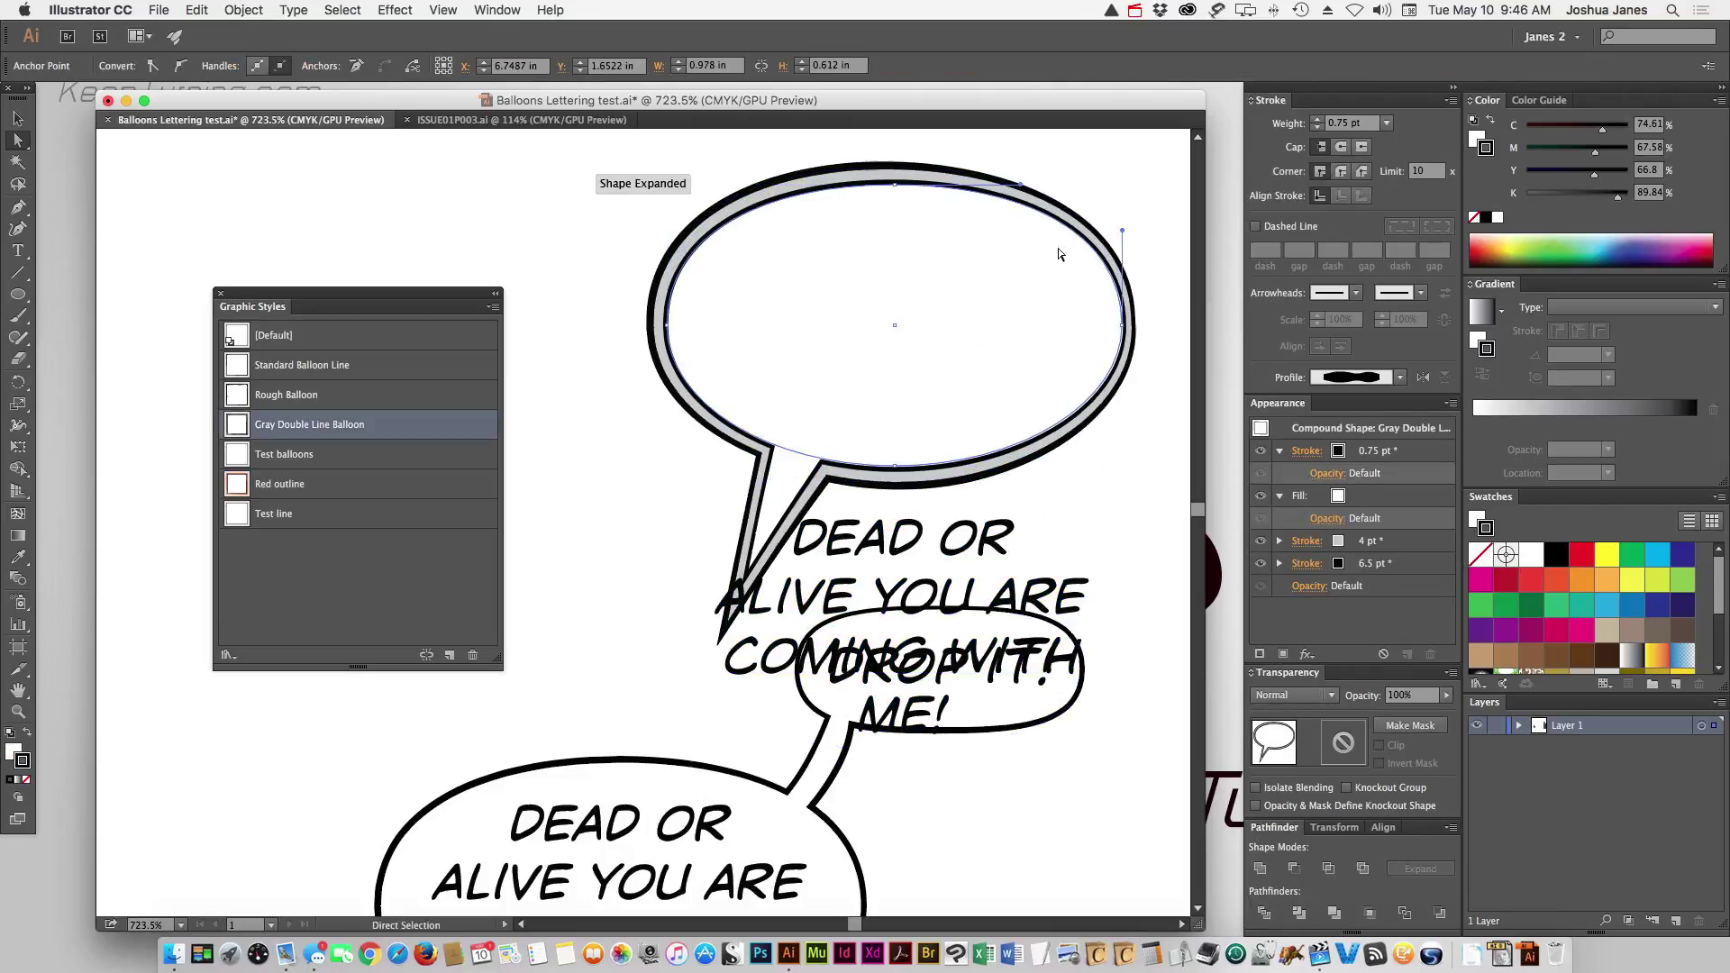
drag(1080, 475, 1051, 426)
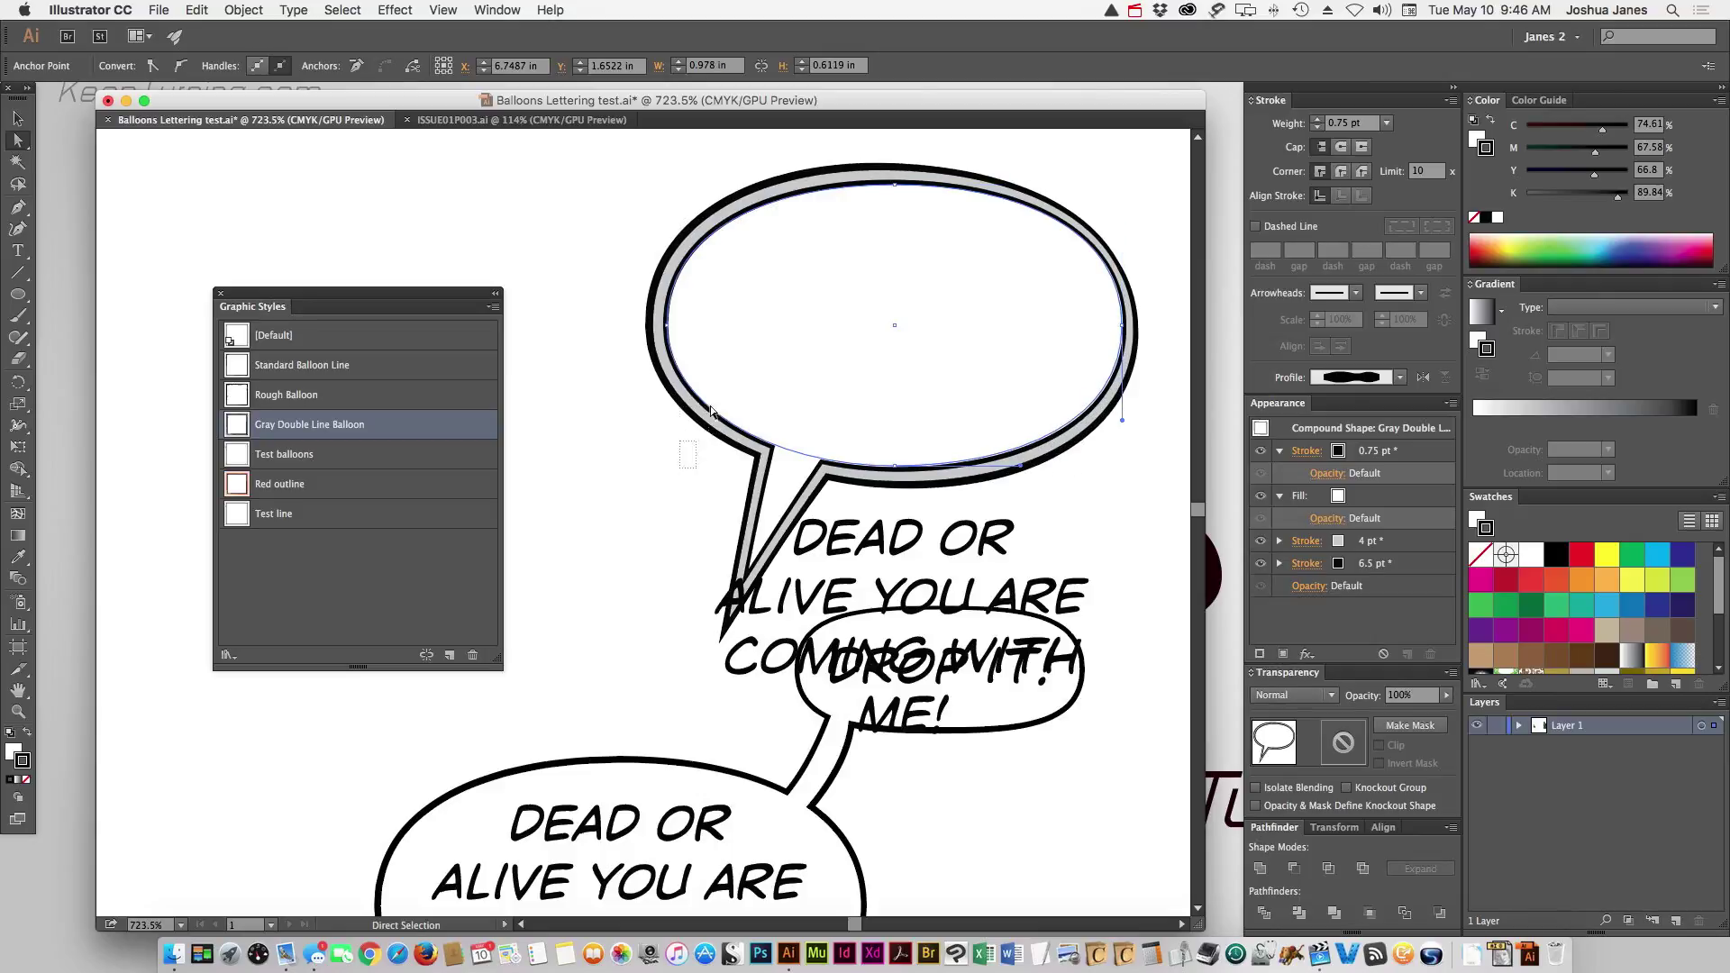
drag(710, 403, 709, 400)
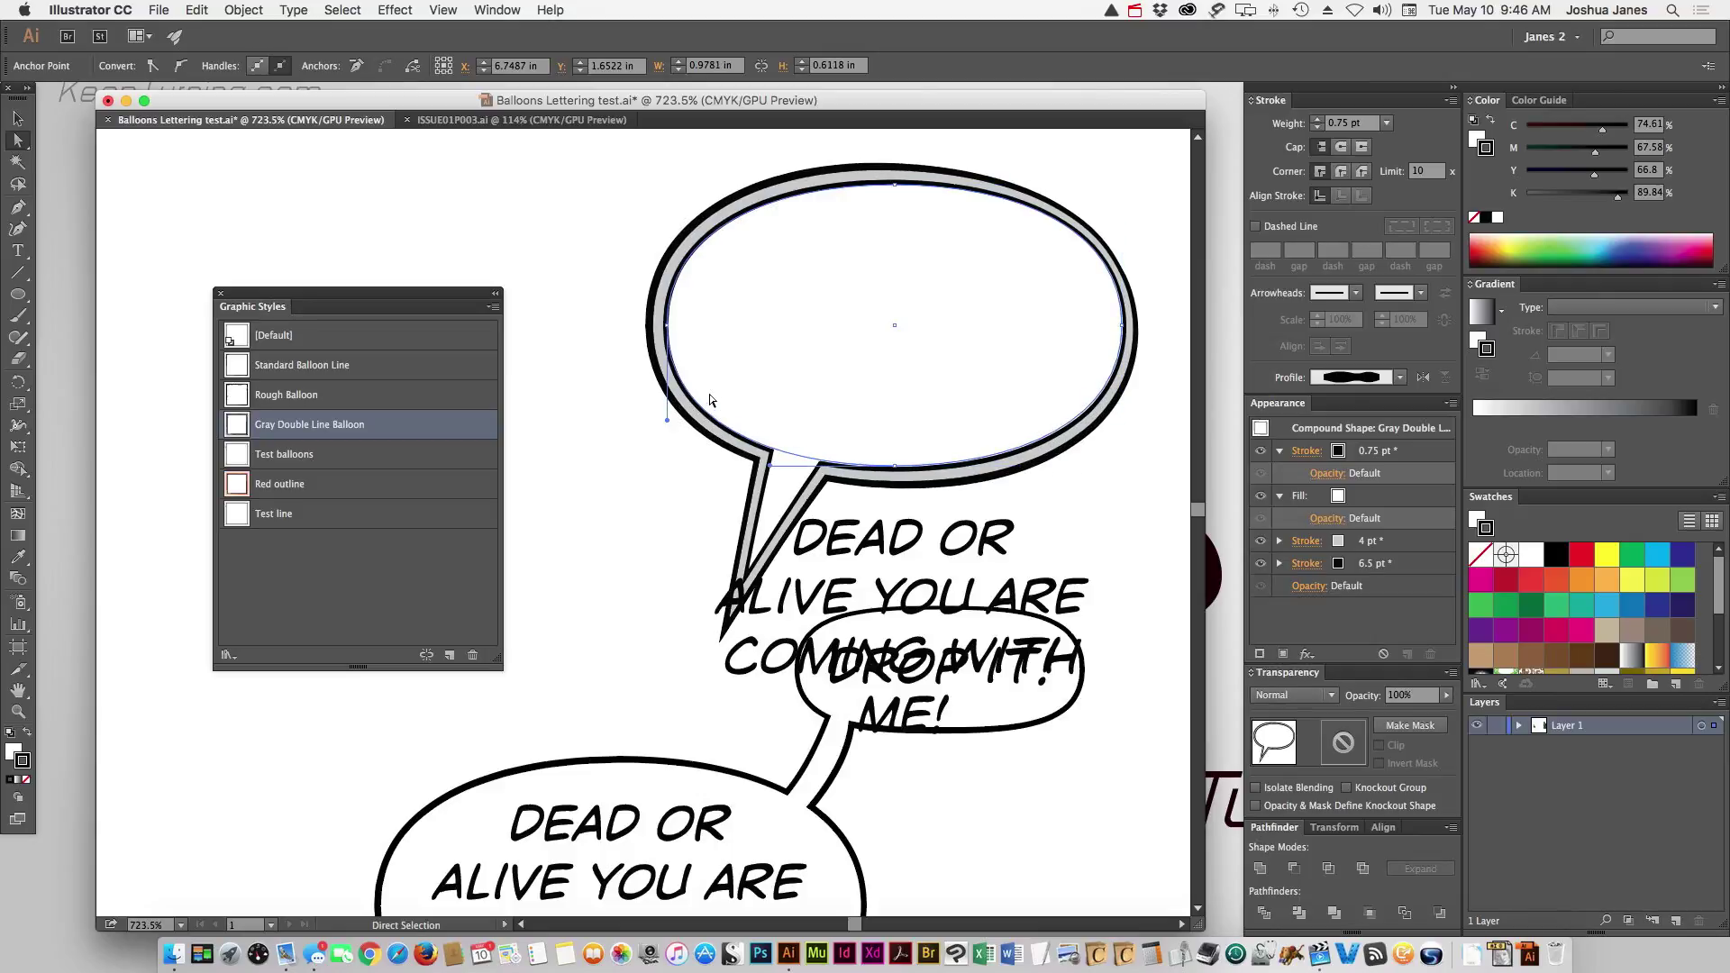
drag(855, 525, 825, 255)
click(595, 413)
Move the gray balloon with its lettering to the right of the joined balloons, with the tail pointing at the character's helmet
click(655, 586)
click(622, 591)
drag(593, 653, 486, 670)
click(19, 119)
drag(590, 271, 690, 474)
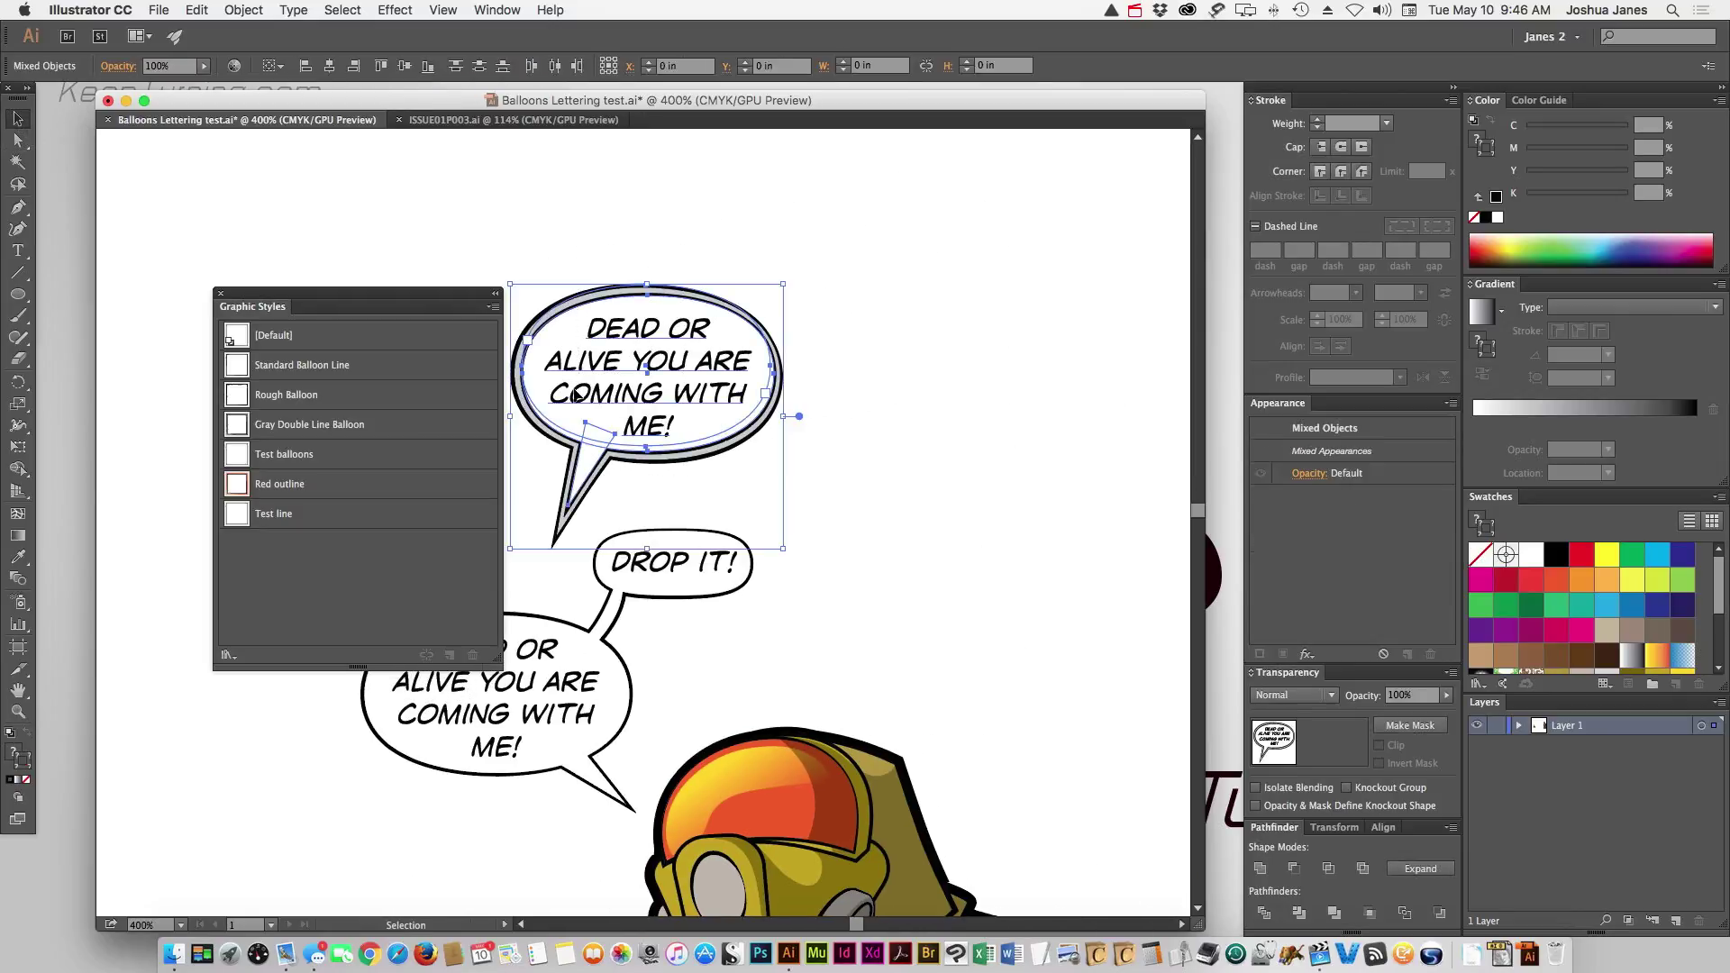
drag(582, 392, 920, 590)
click(902, 405)
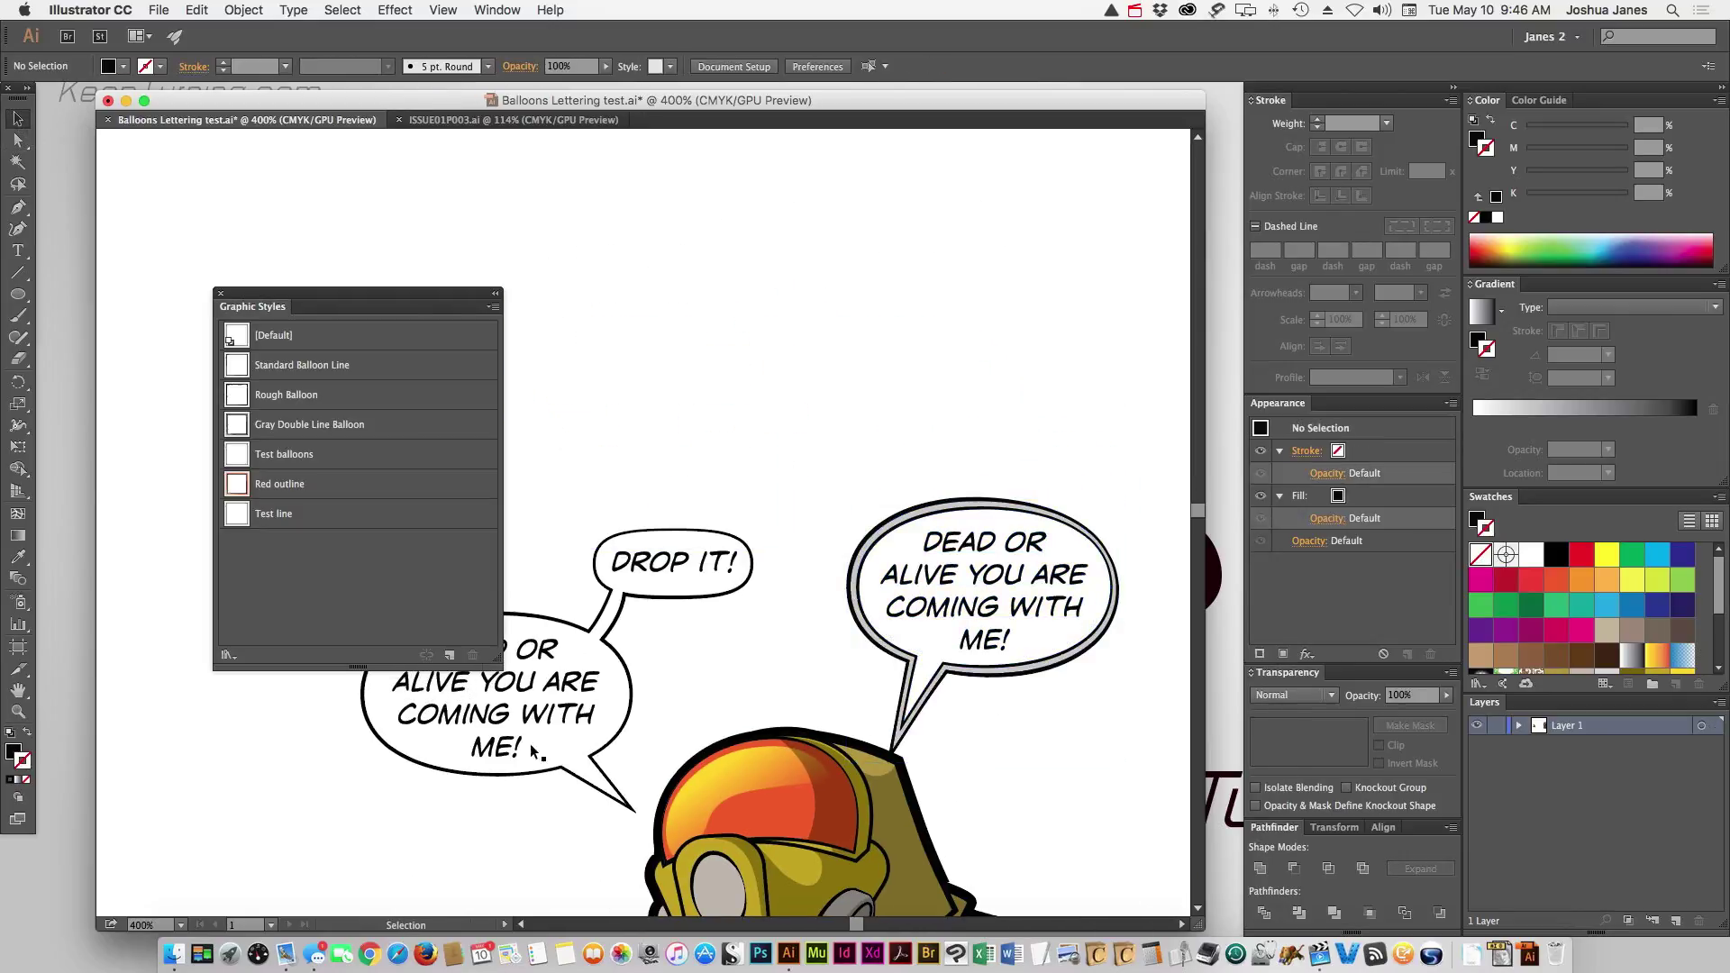
drag(877, 421, 1032, 695)
drag(924, 589, 958, 546)
click(885, 455)
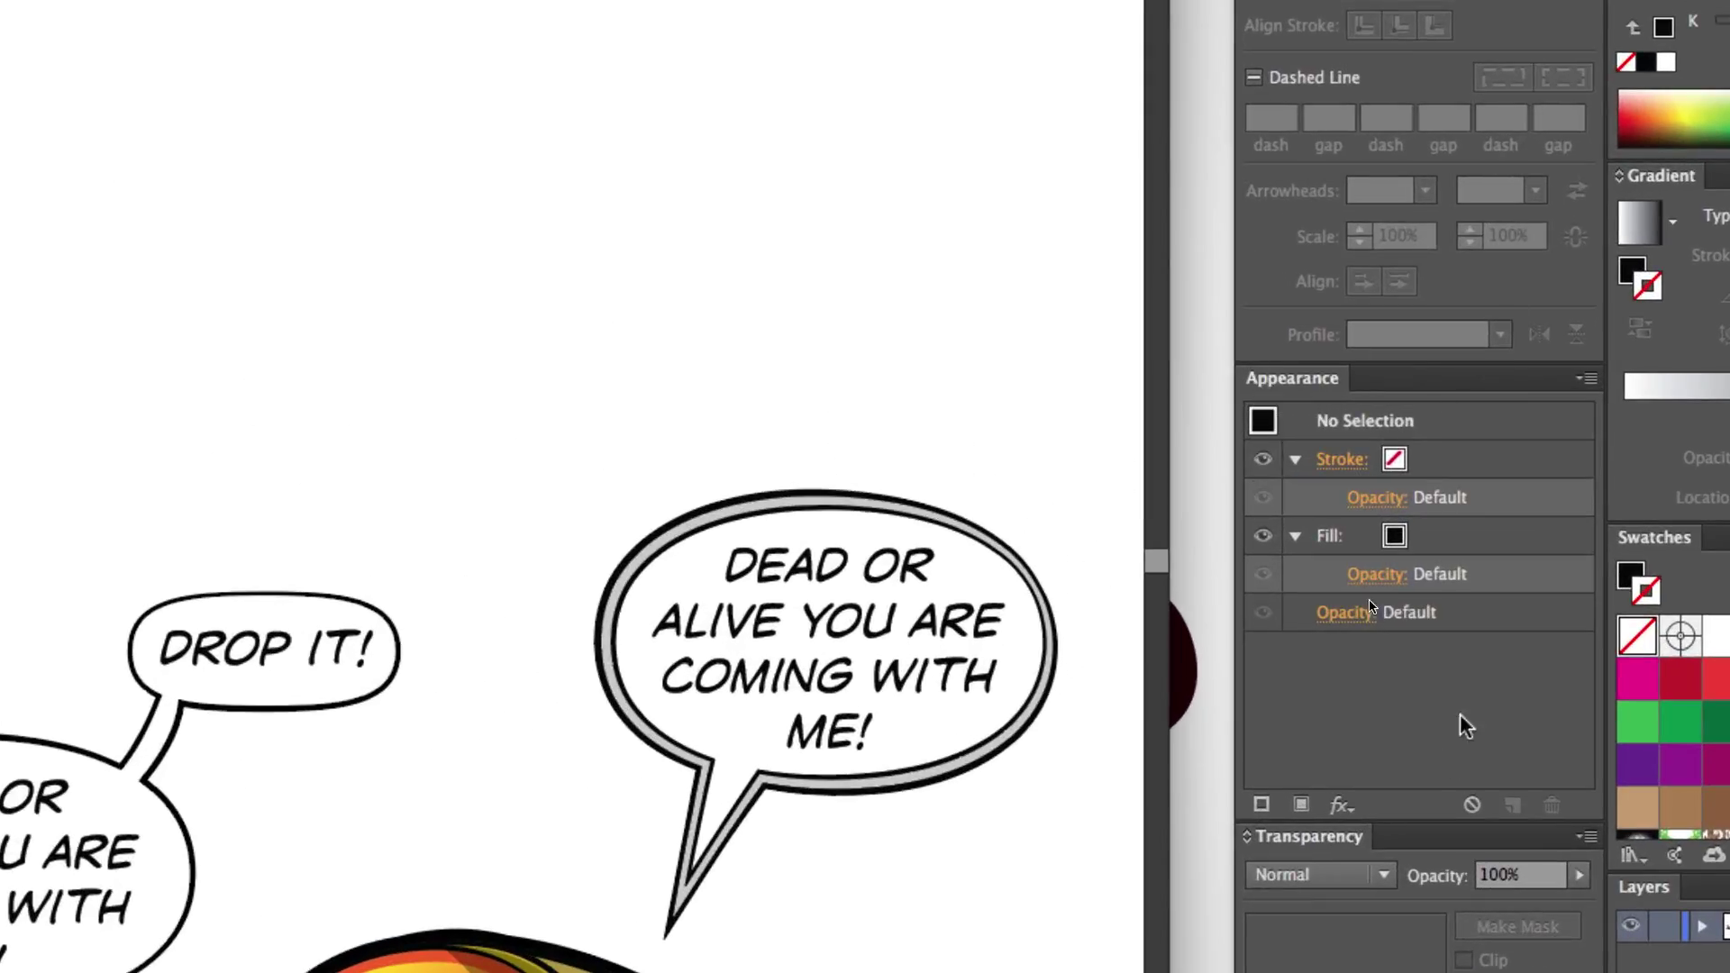
Examine the gray balloon's stacked appearance by hiding and reshowing its 4 pt gray and 6.5 pt black strokes
click(905, 513)
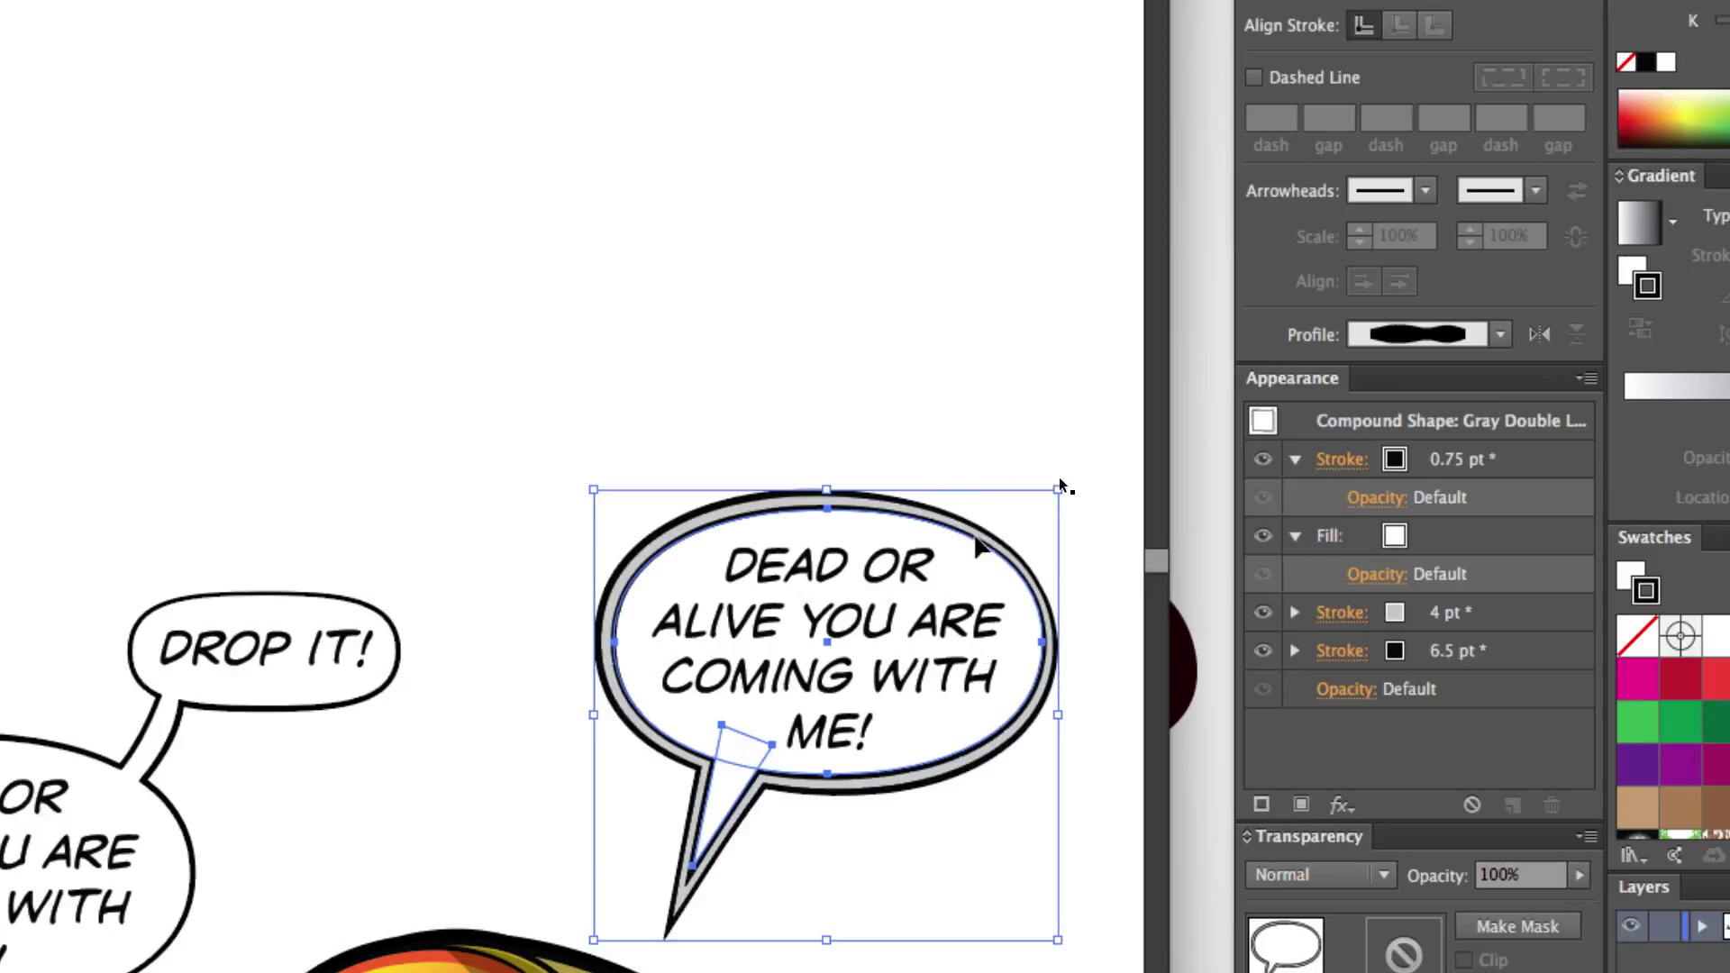
click(1295, 537)
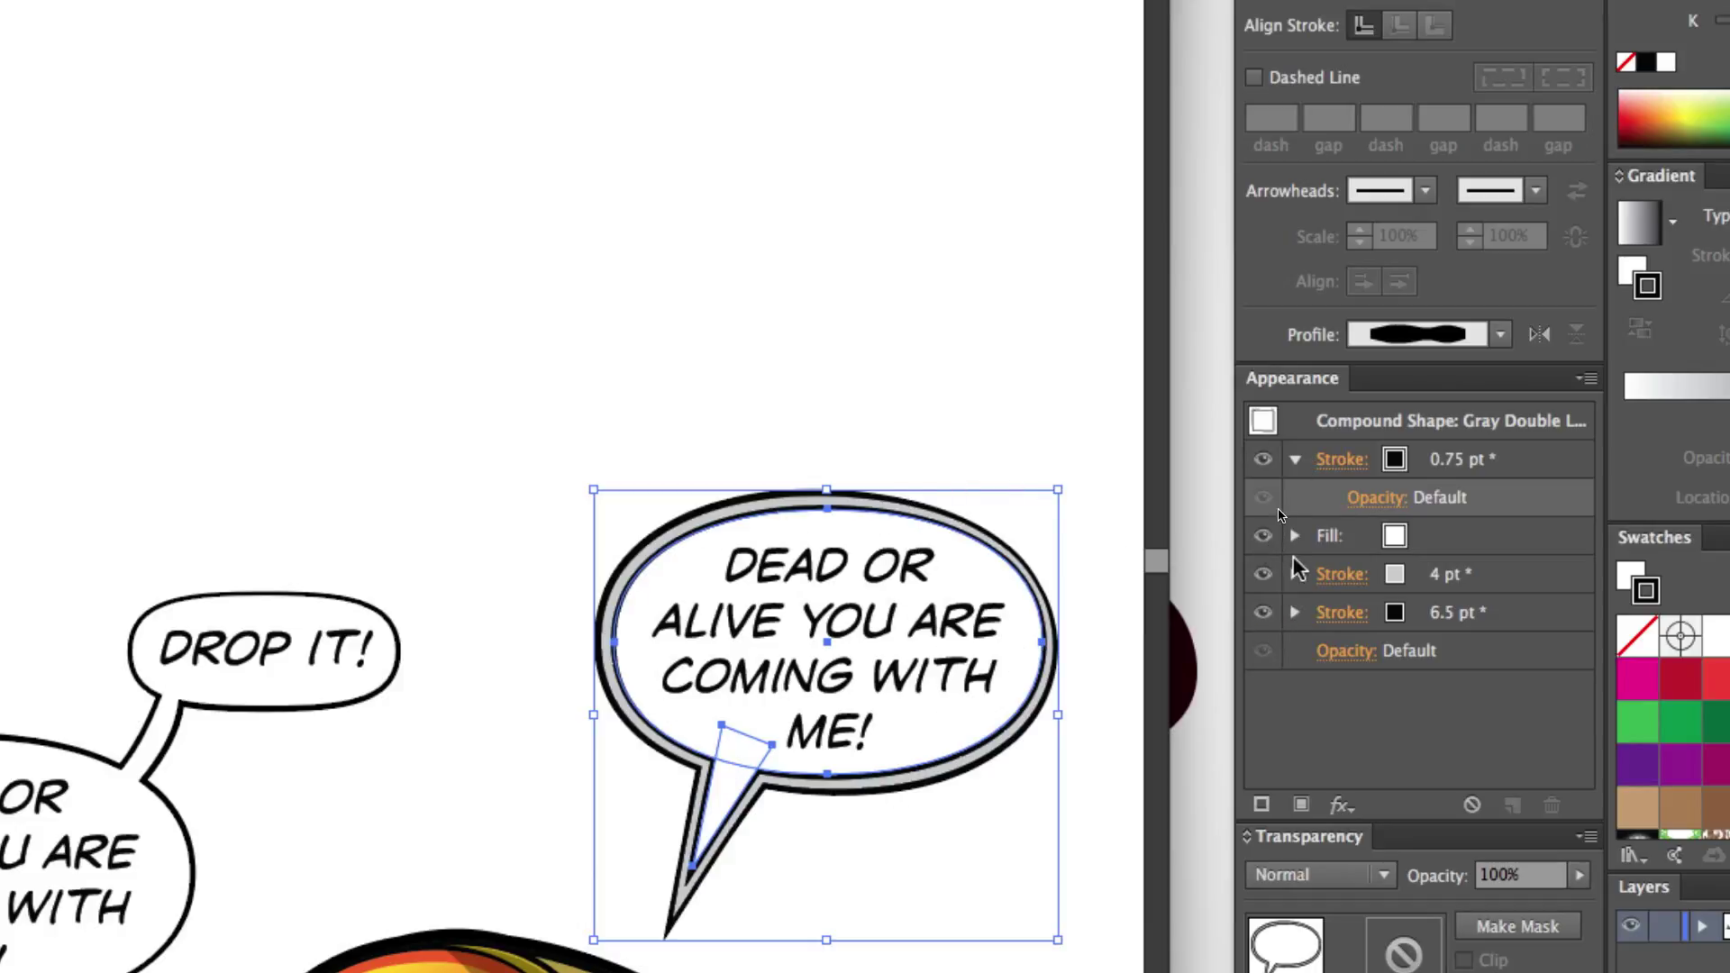
click(1295, 461)
click(1262, 574)
click(1263, 536)
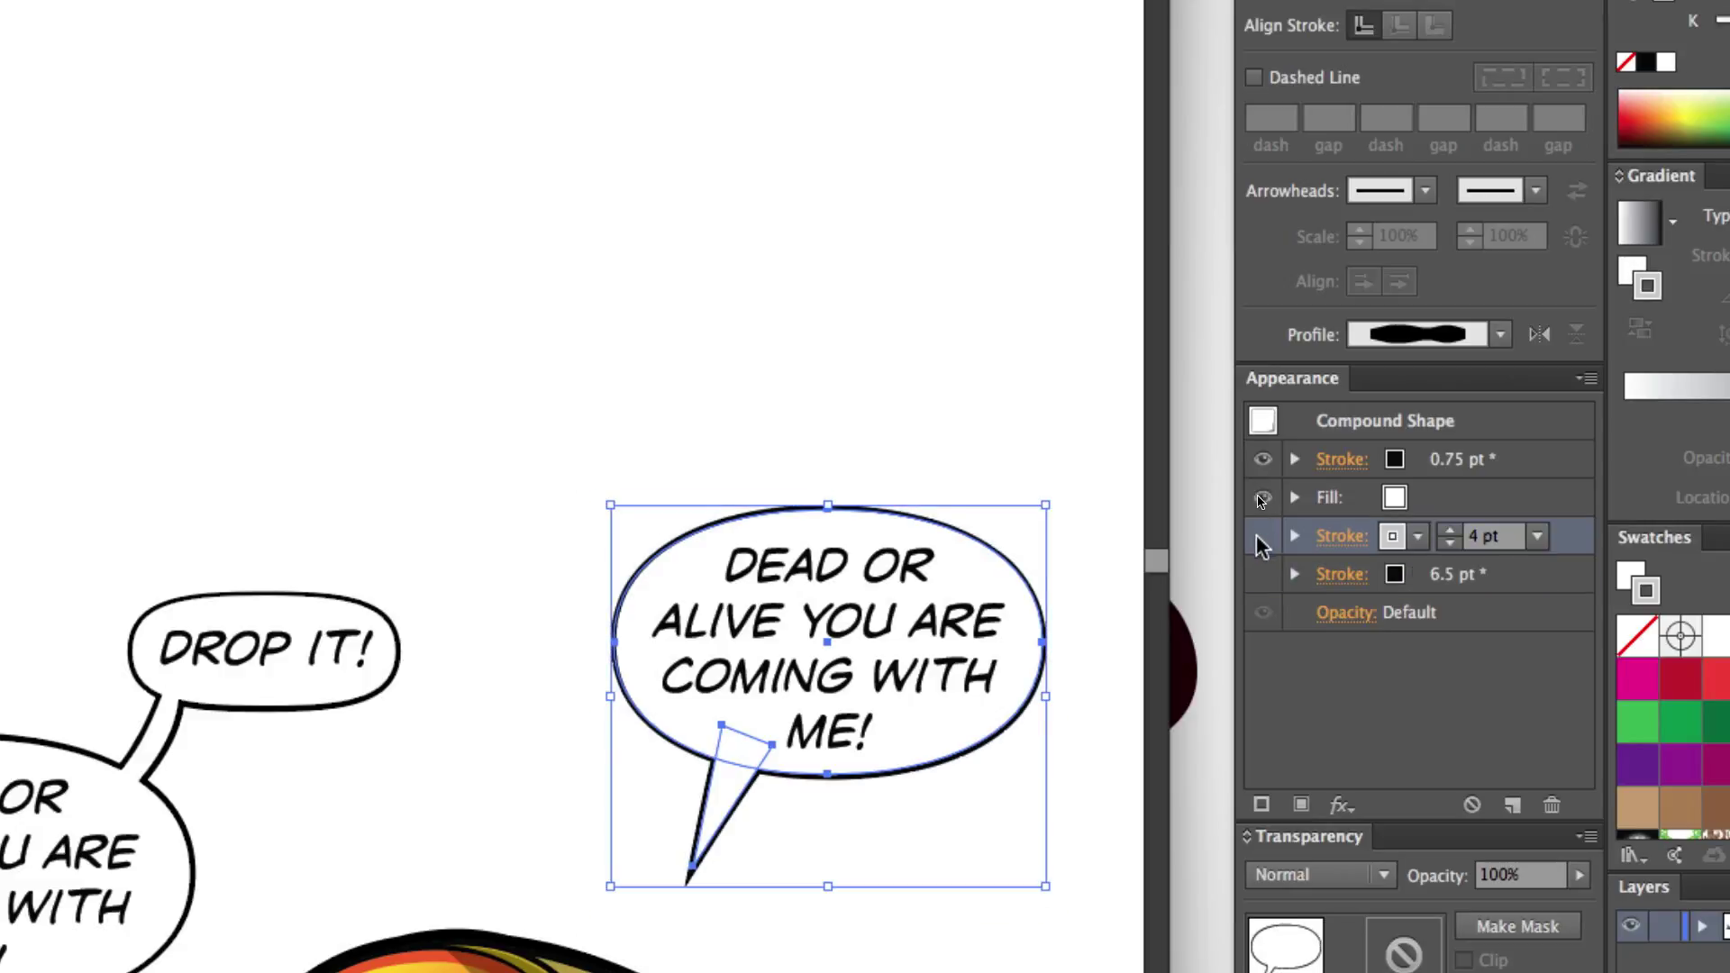
click(1262, 537)
click(1263, 575)
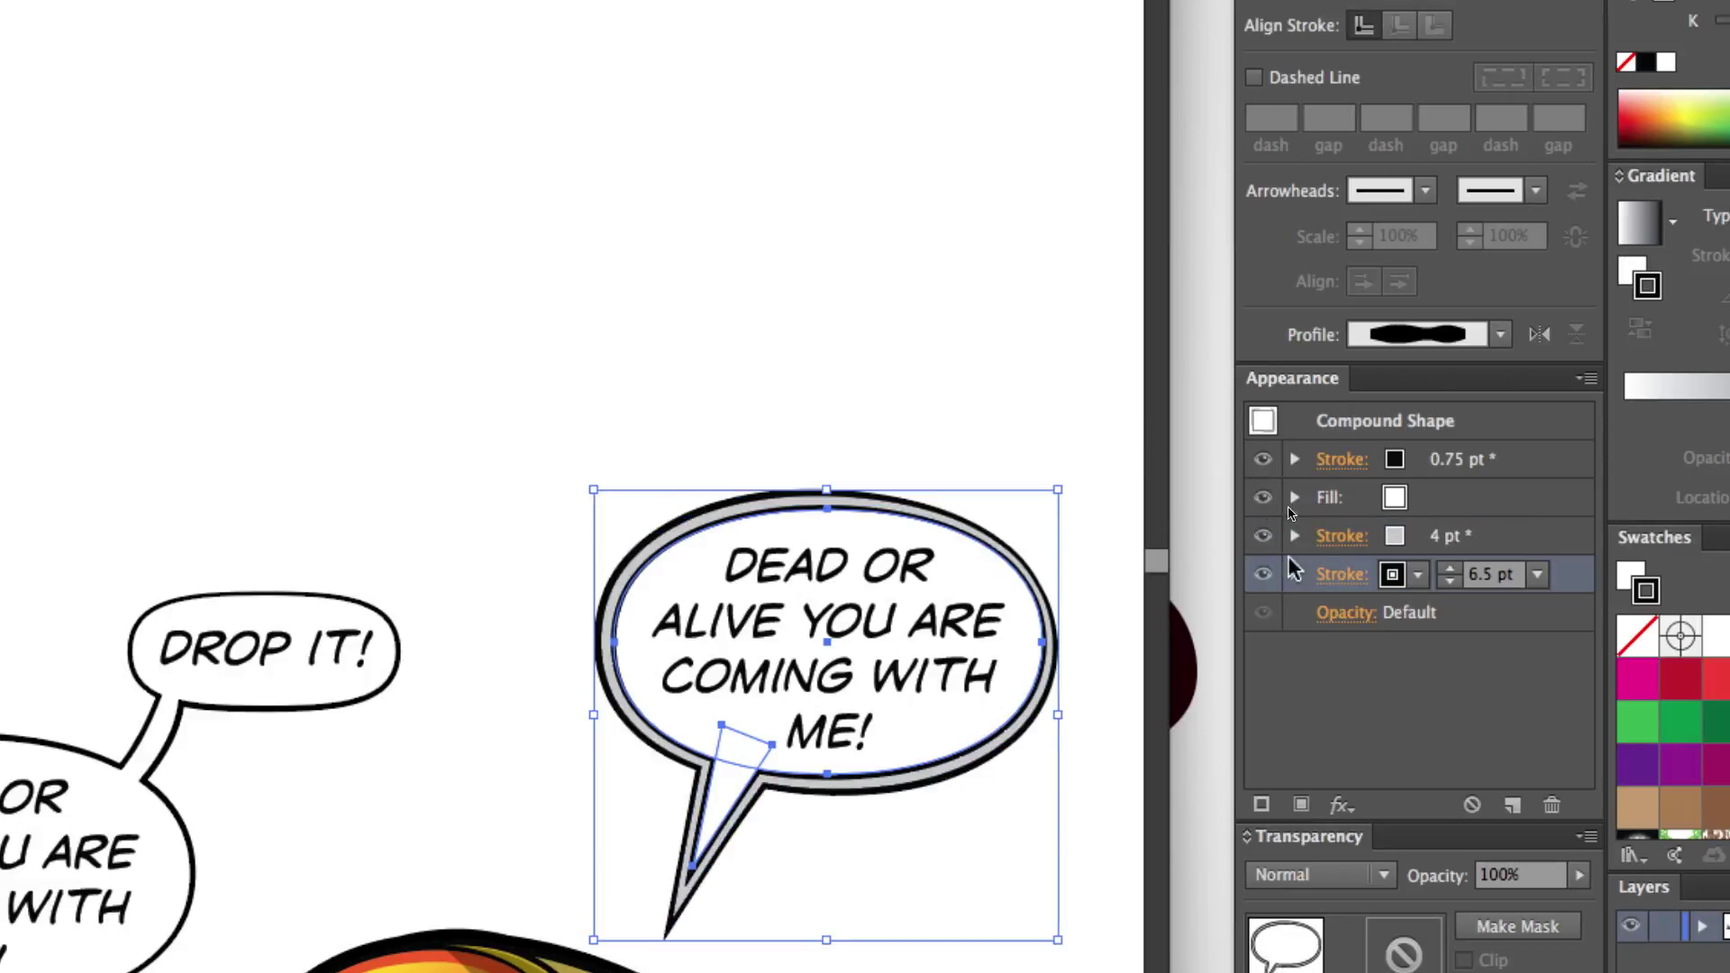
Recolor the balloon's 4 pt gray stroke yellow
click(1392, 535)
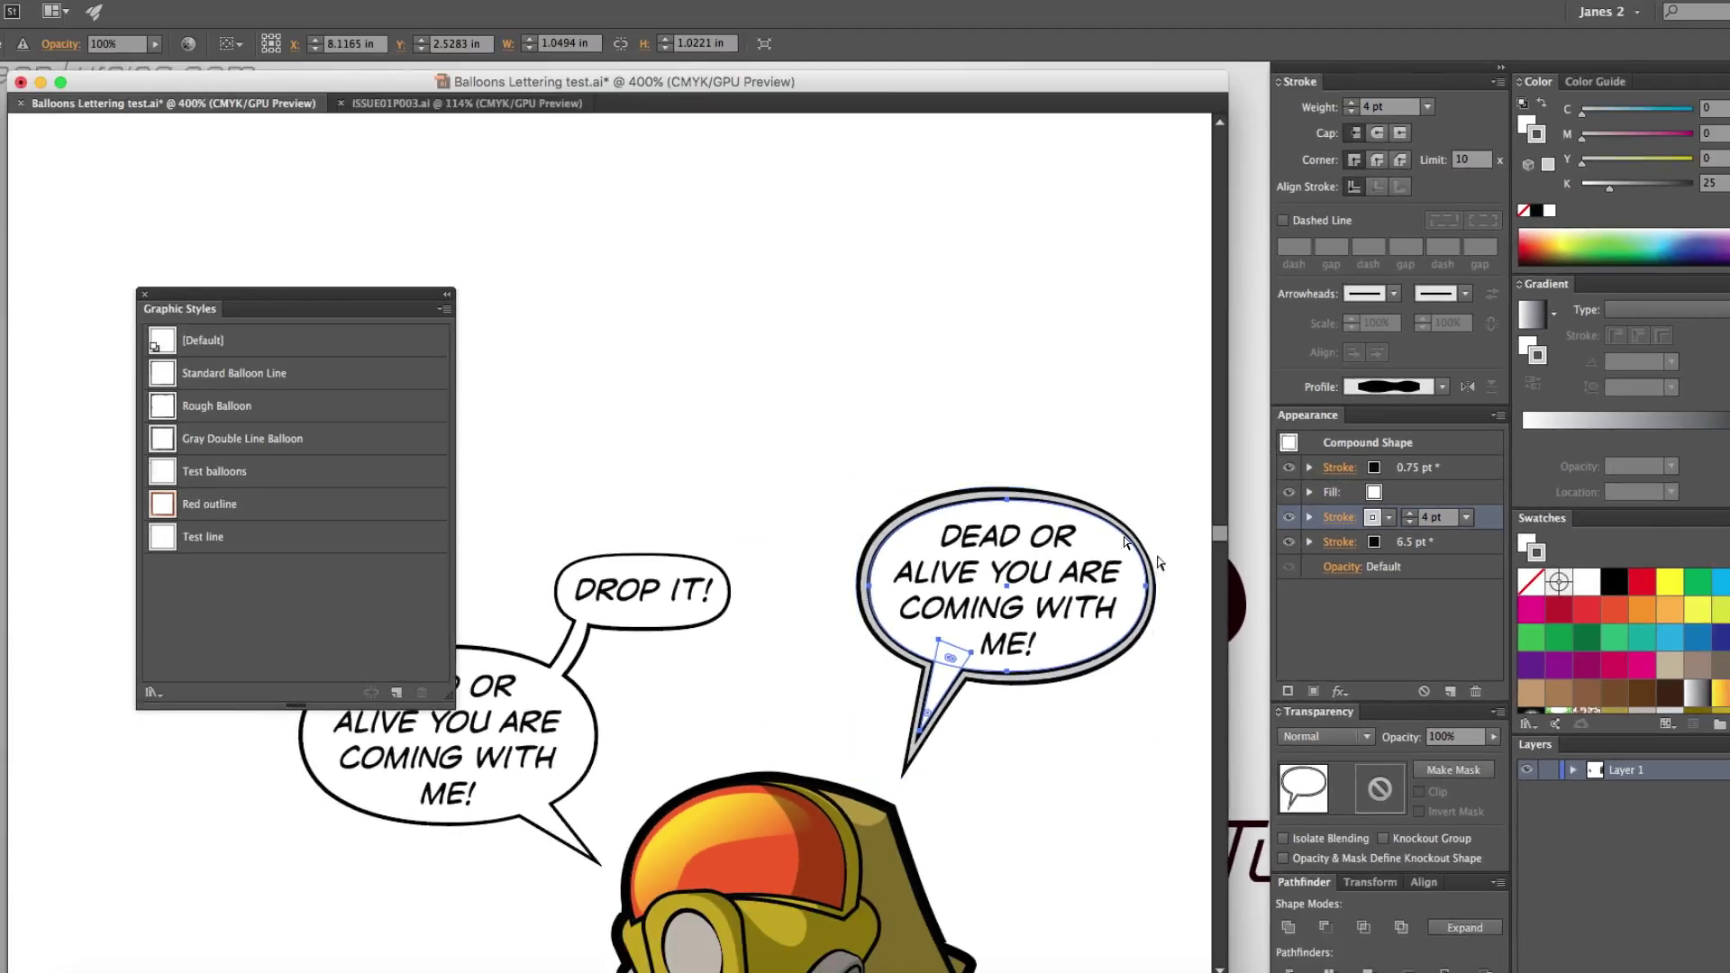
click(1118, 541)
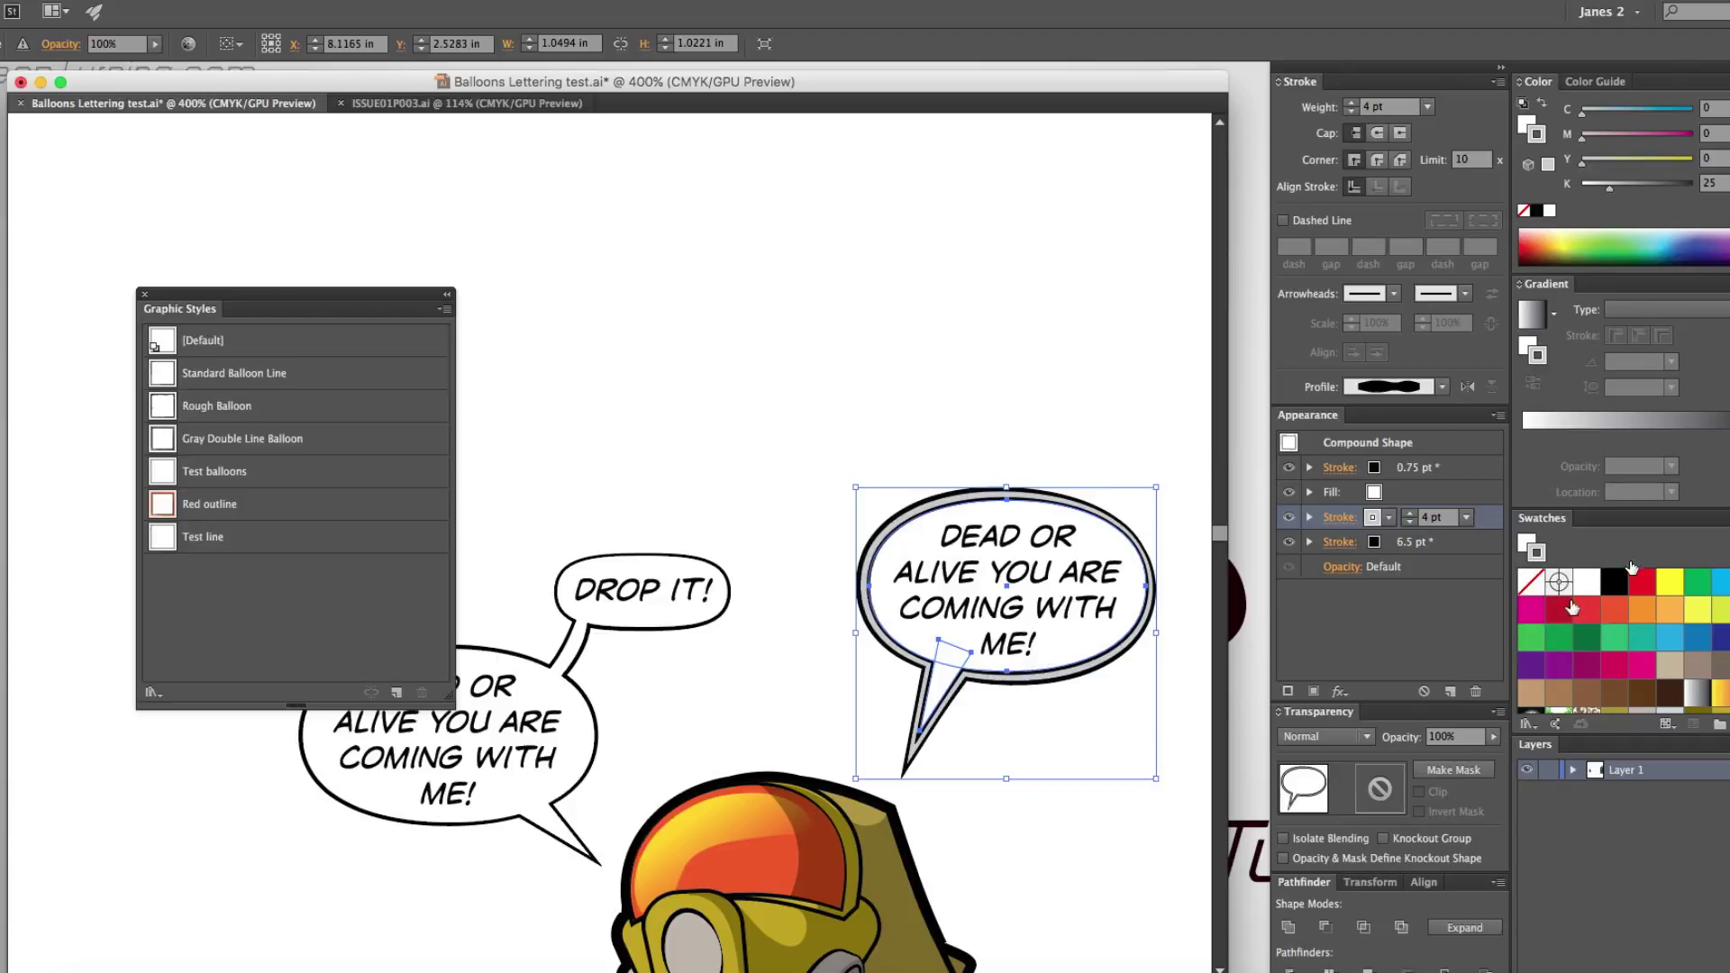
click(1670, 583)
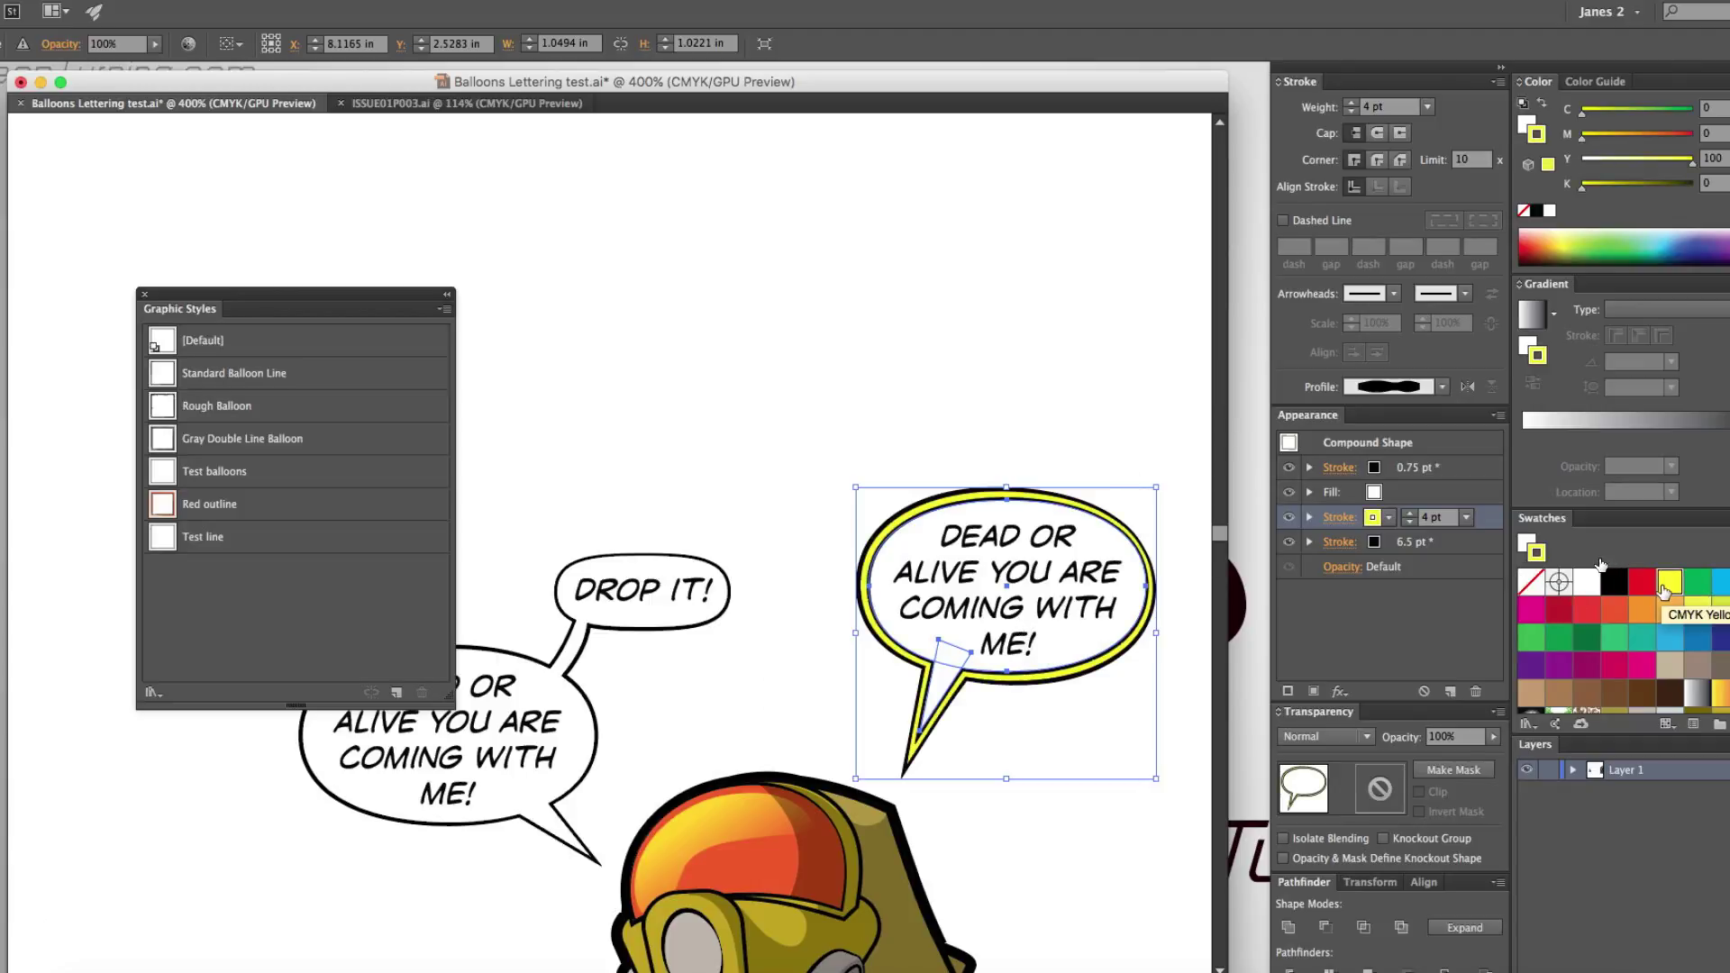
click(977, 435)
click(861, 575)
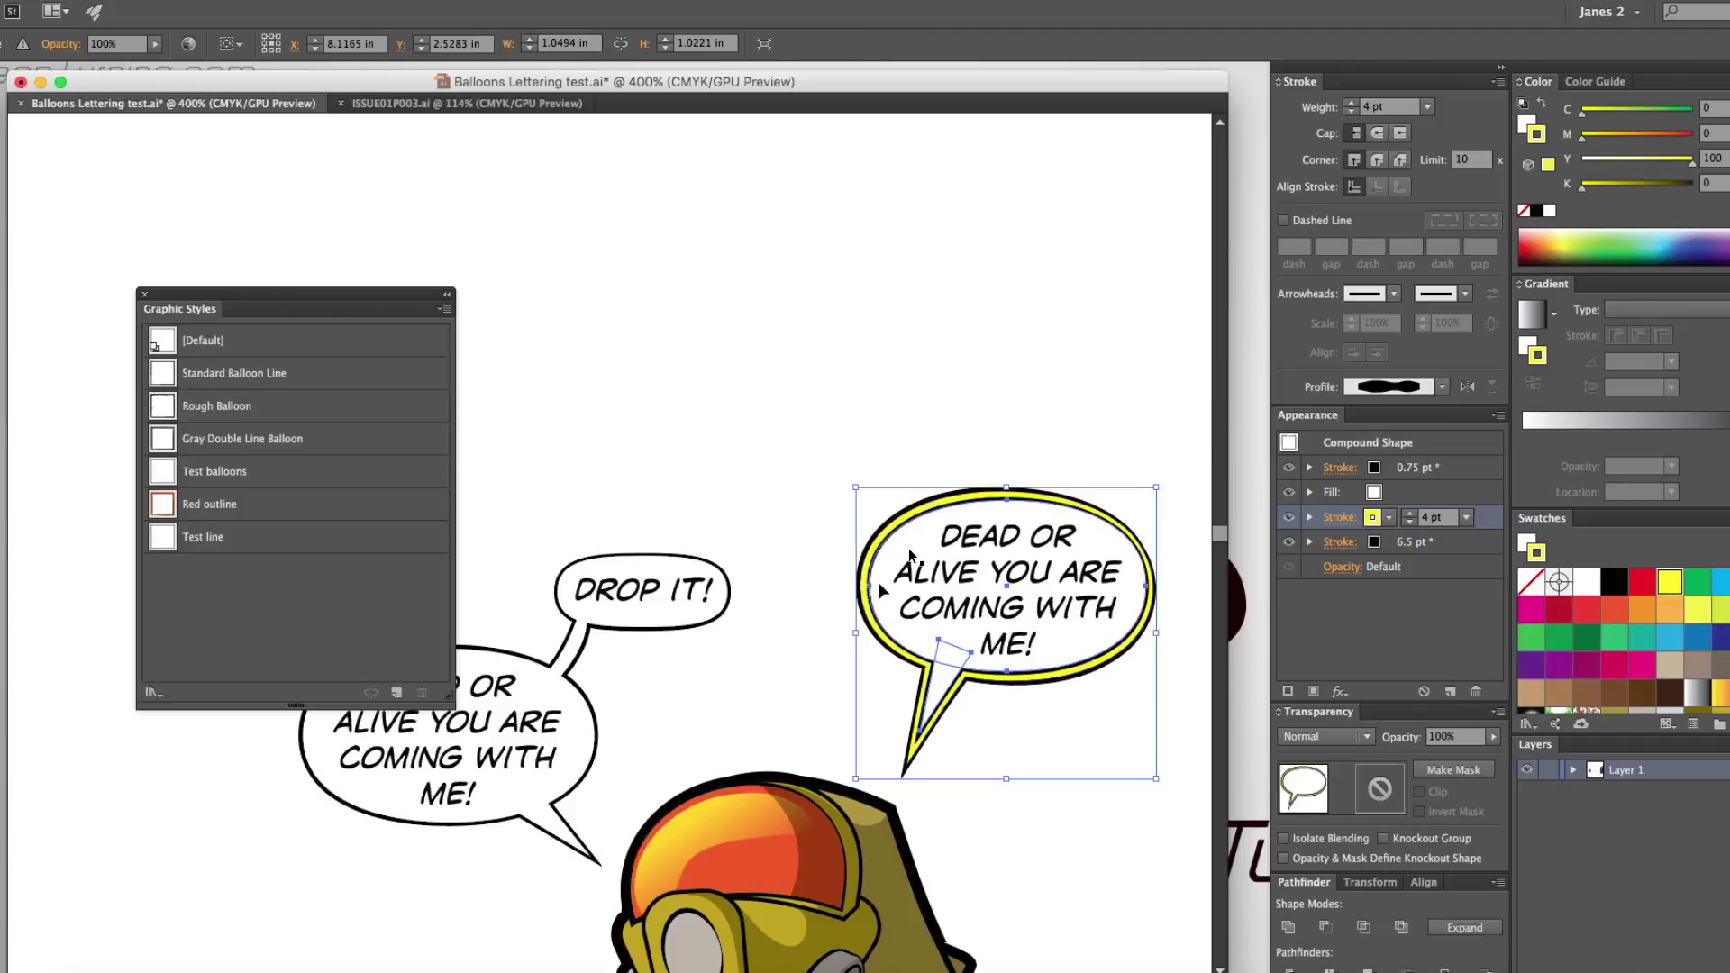
Recolor the balloon's outer 6.5 pt black stroke red
click(1374, 542)
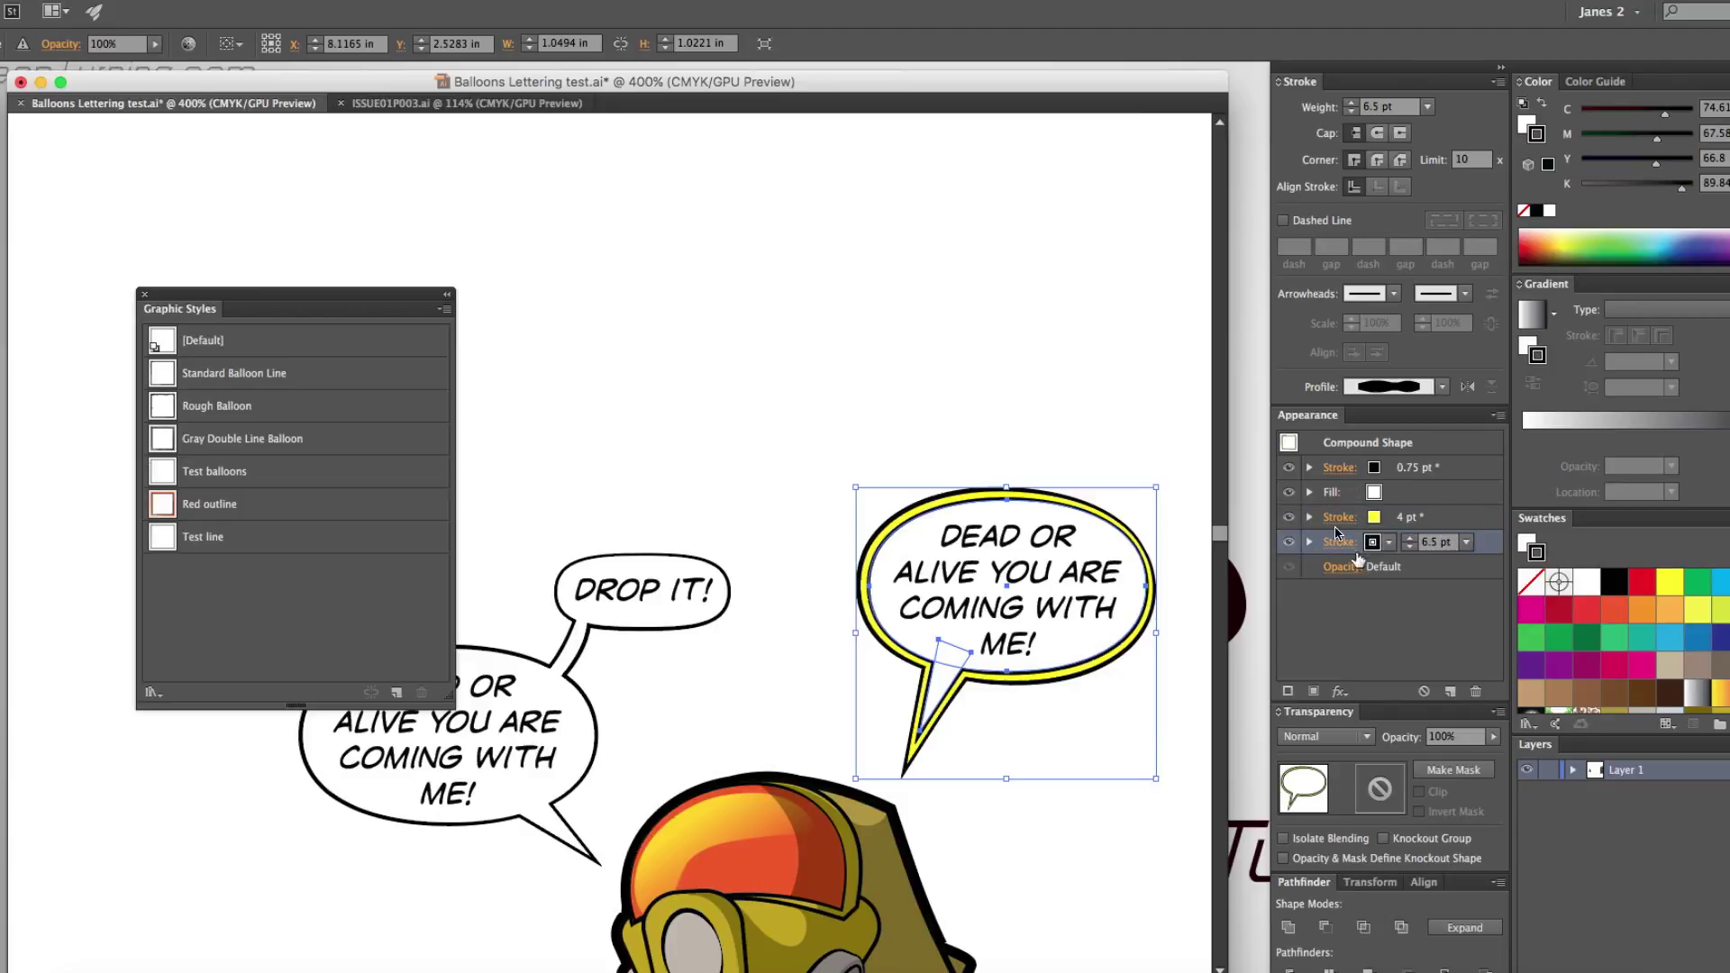
click(1373, 542)
click(1561, 611)
click(1373, 542)
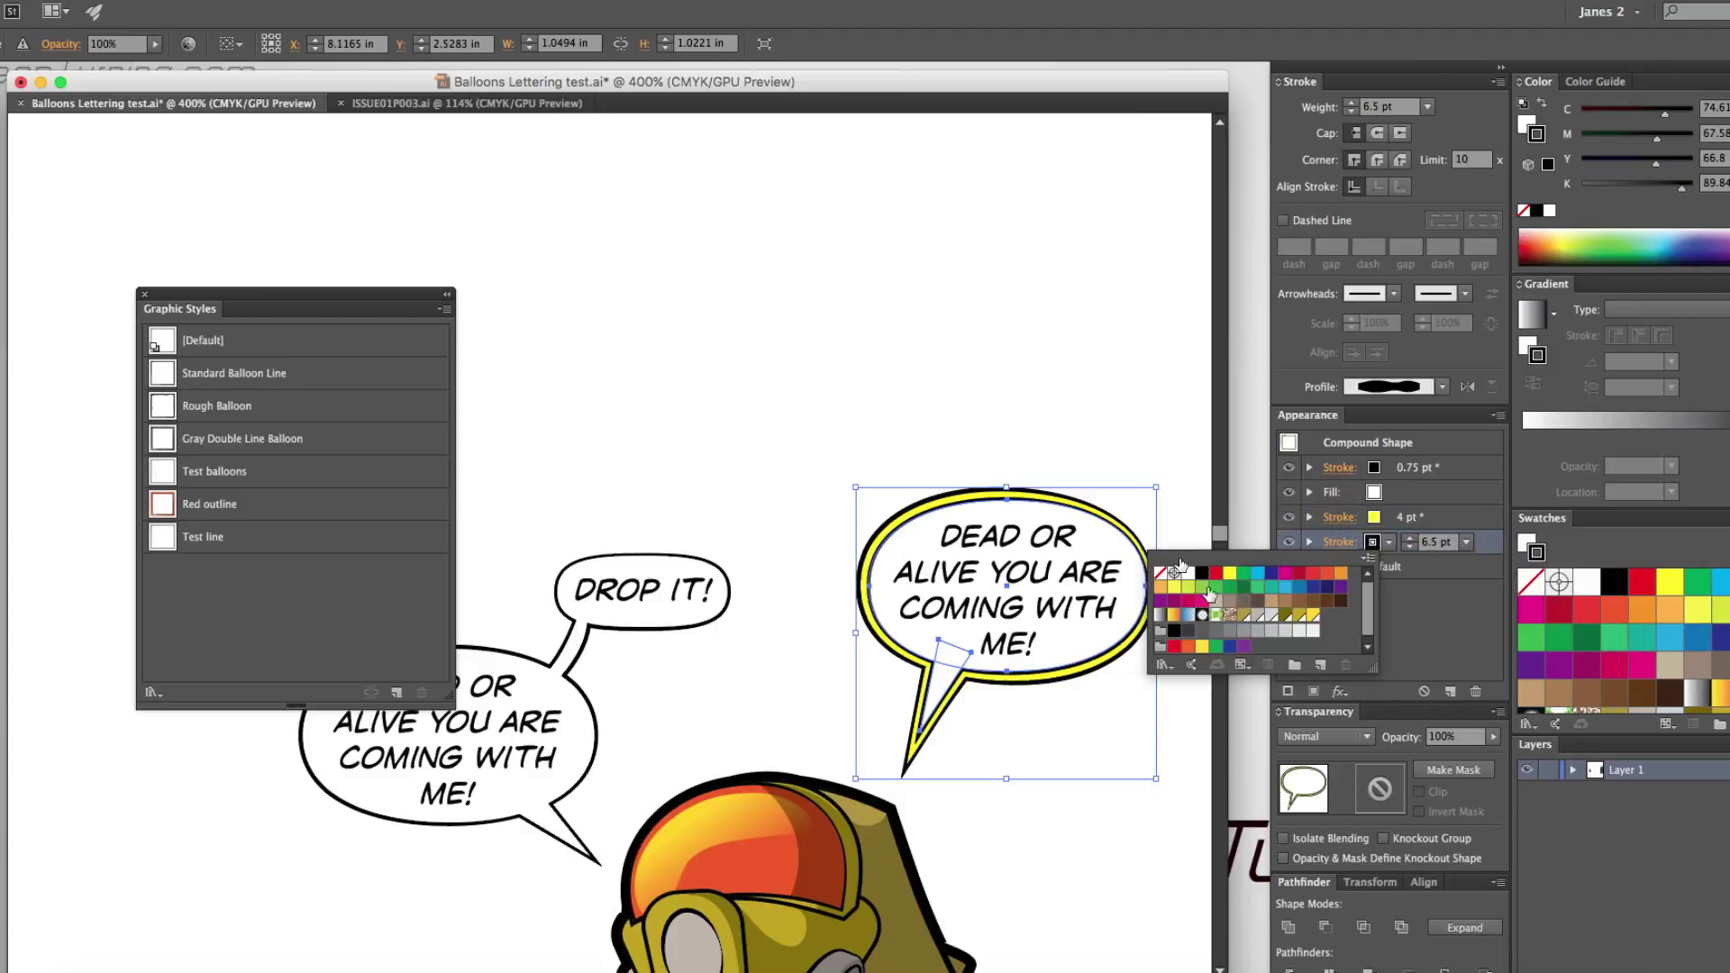
click(1175, 646)
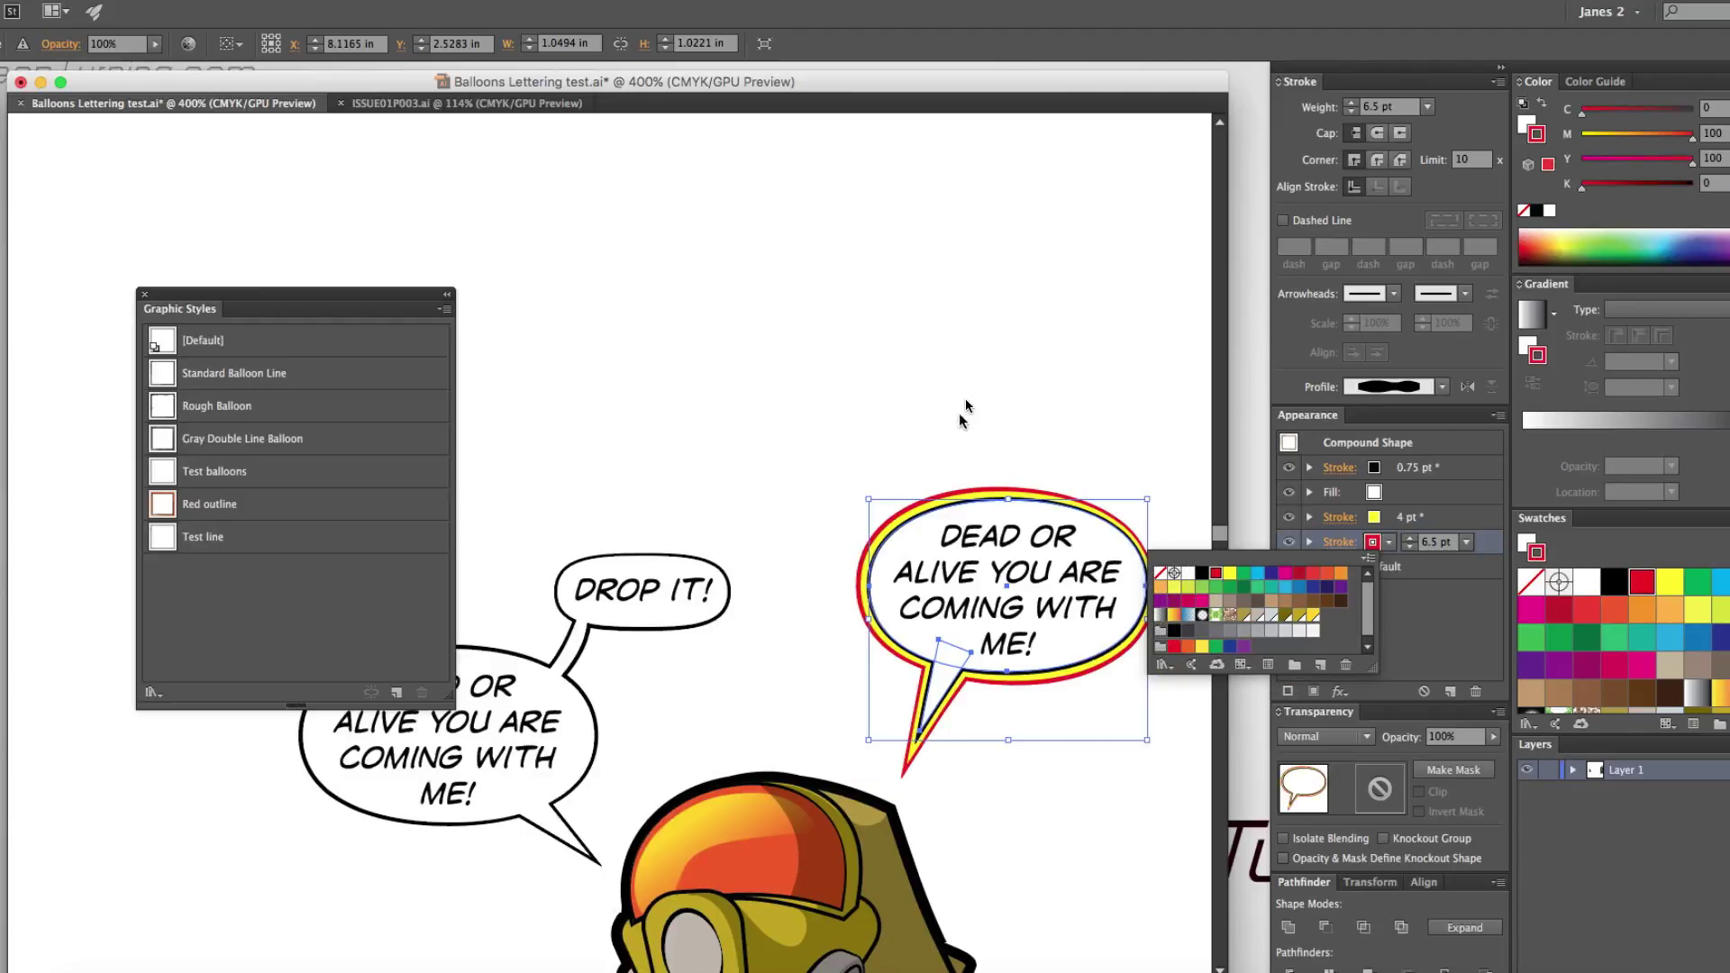
click(848, 303)
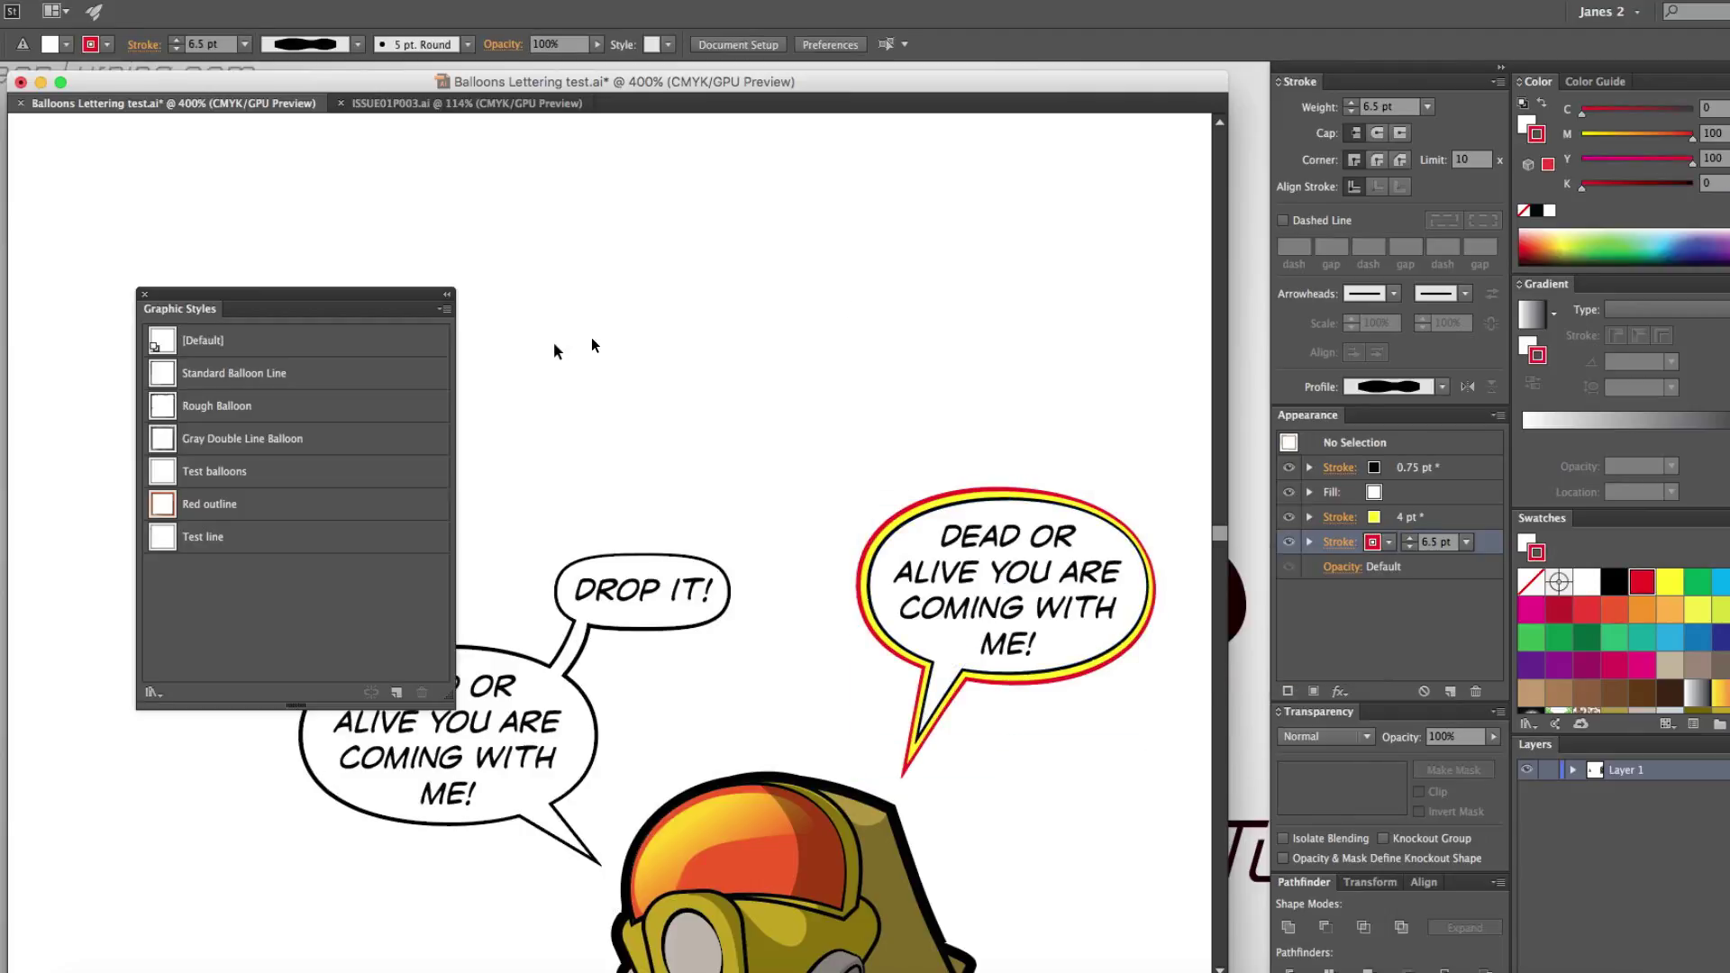
Duplicate the red and yellow balloon with its lettering, placing the copy above and slightly left of the original
alt+super+click(813, 605)
alt+super+click(786, 601)
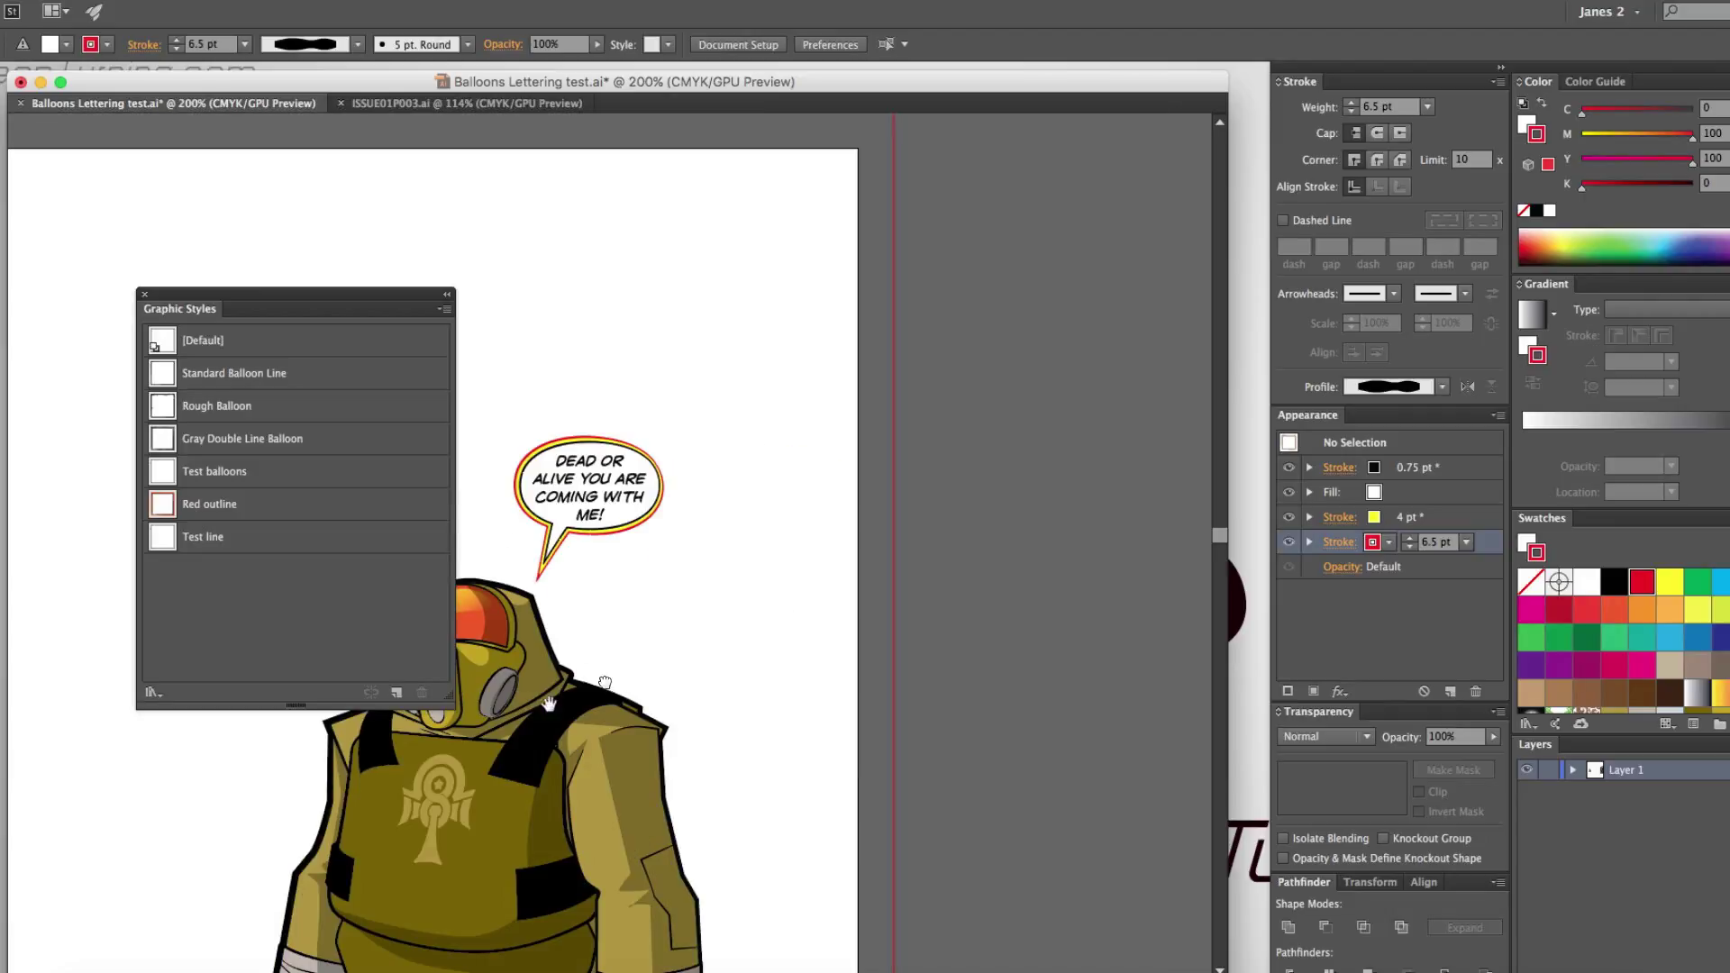
drag(572, 722, 872, 748)
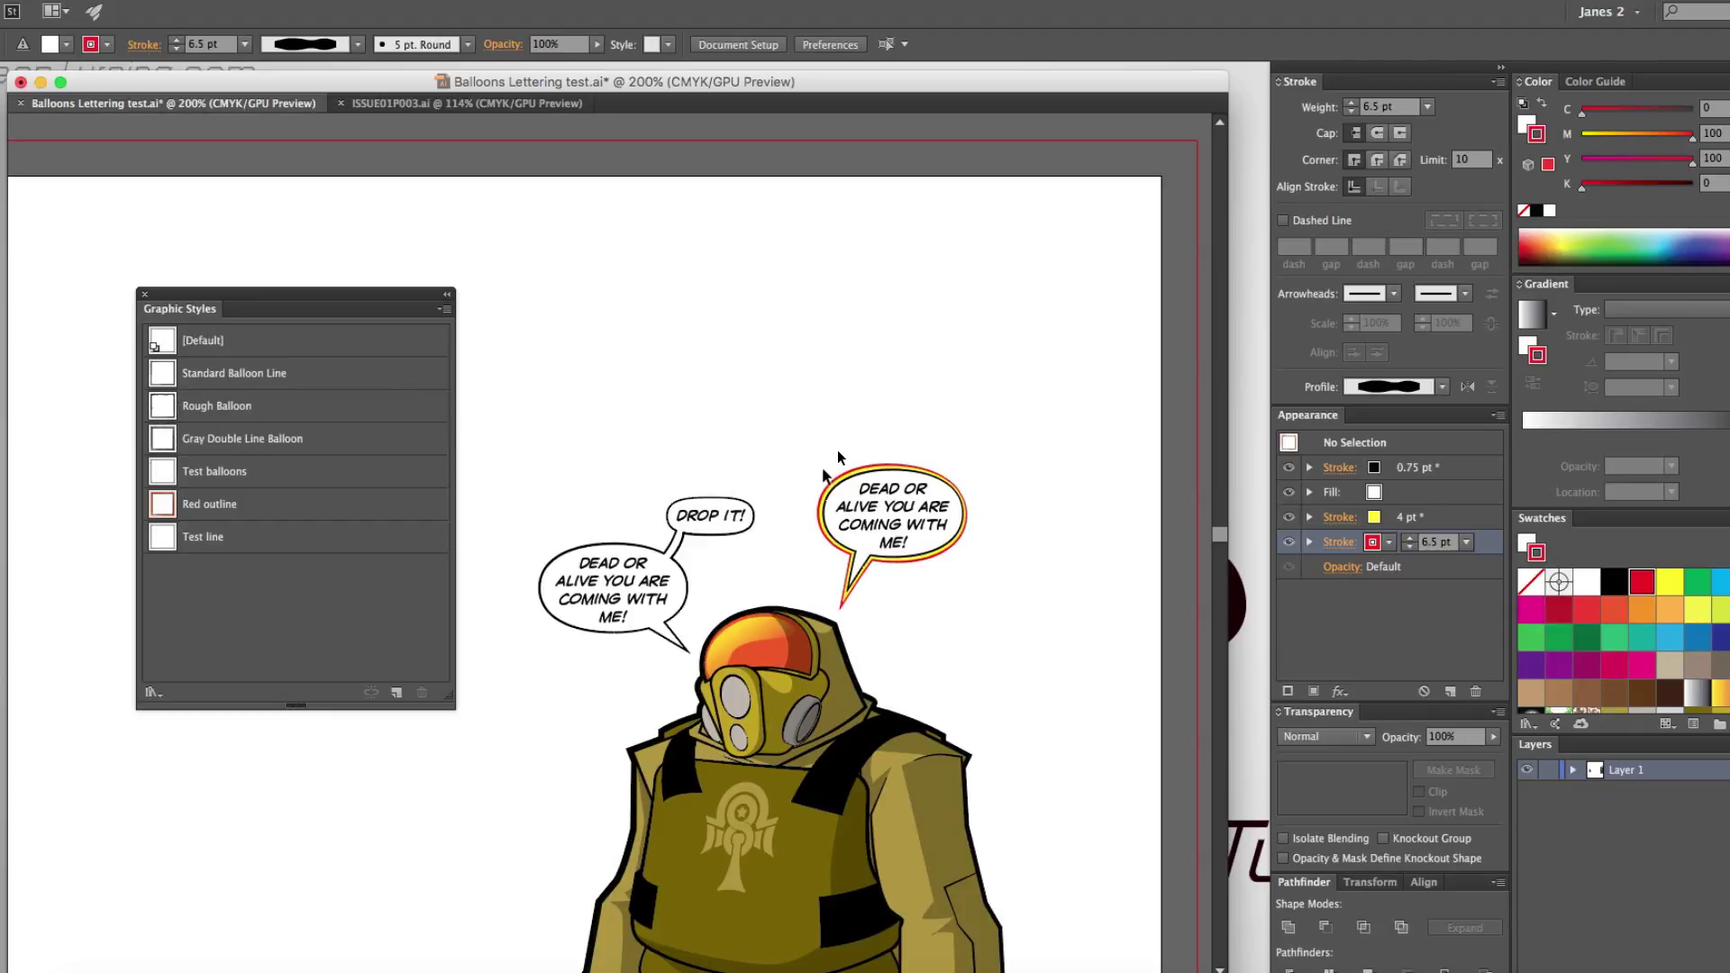
drag(834, 473, 764, 338)
click(599, 347)
Apply the Rough Balloon graphic style to the whole compound shape of the duplicated balloon
click(764, 410)
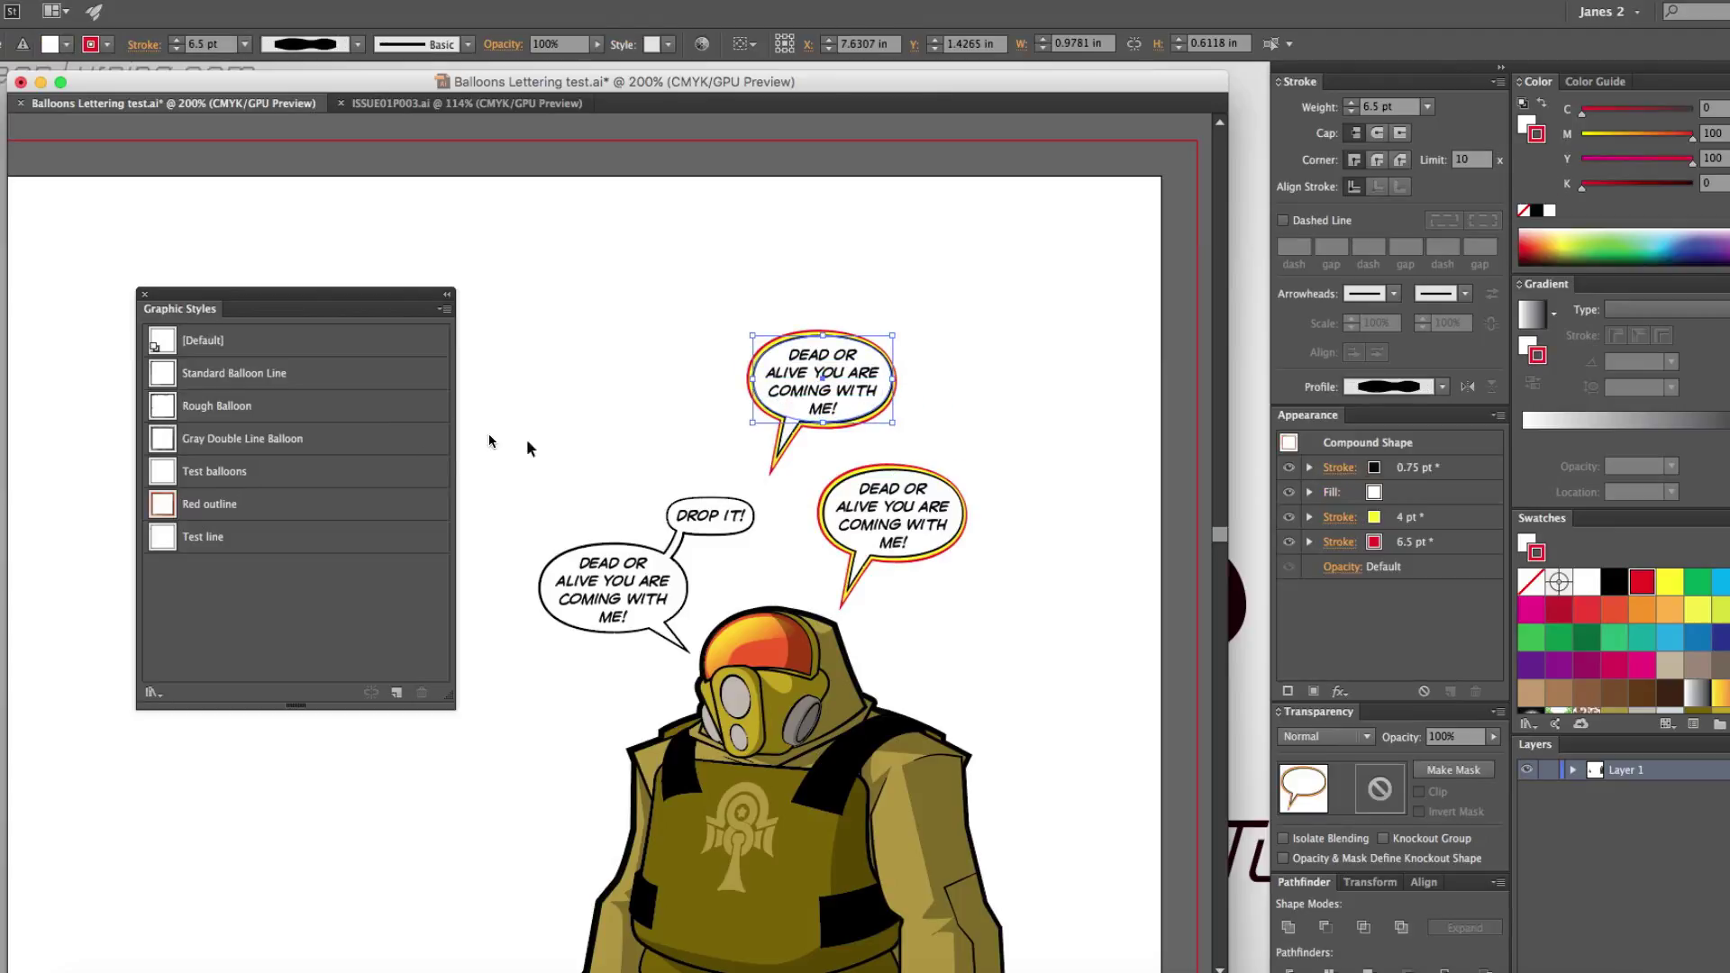
click(212, 507)
click(681, 446)
click(779, 452)
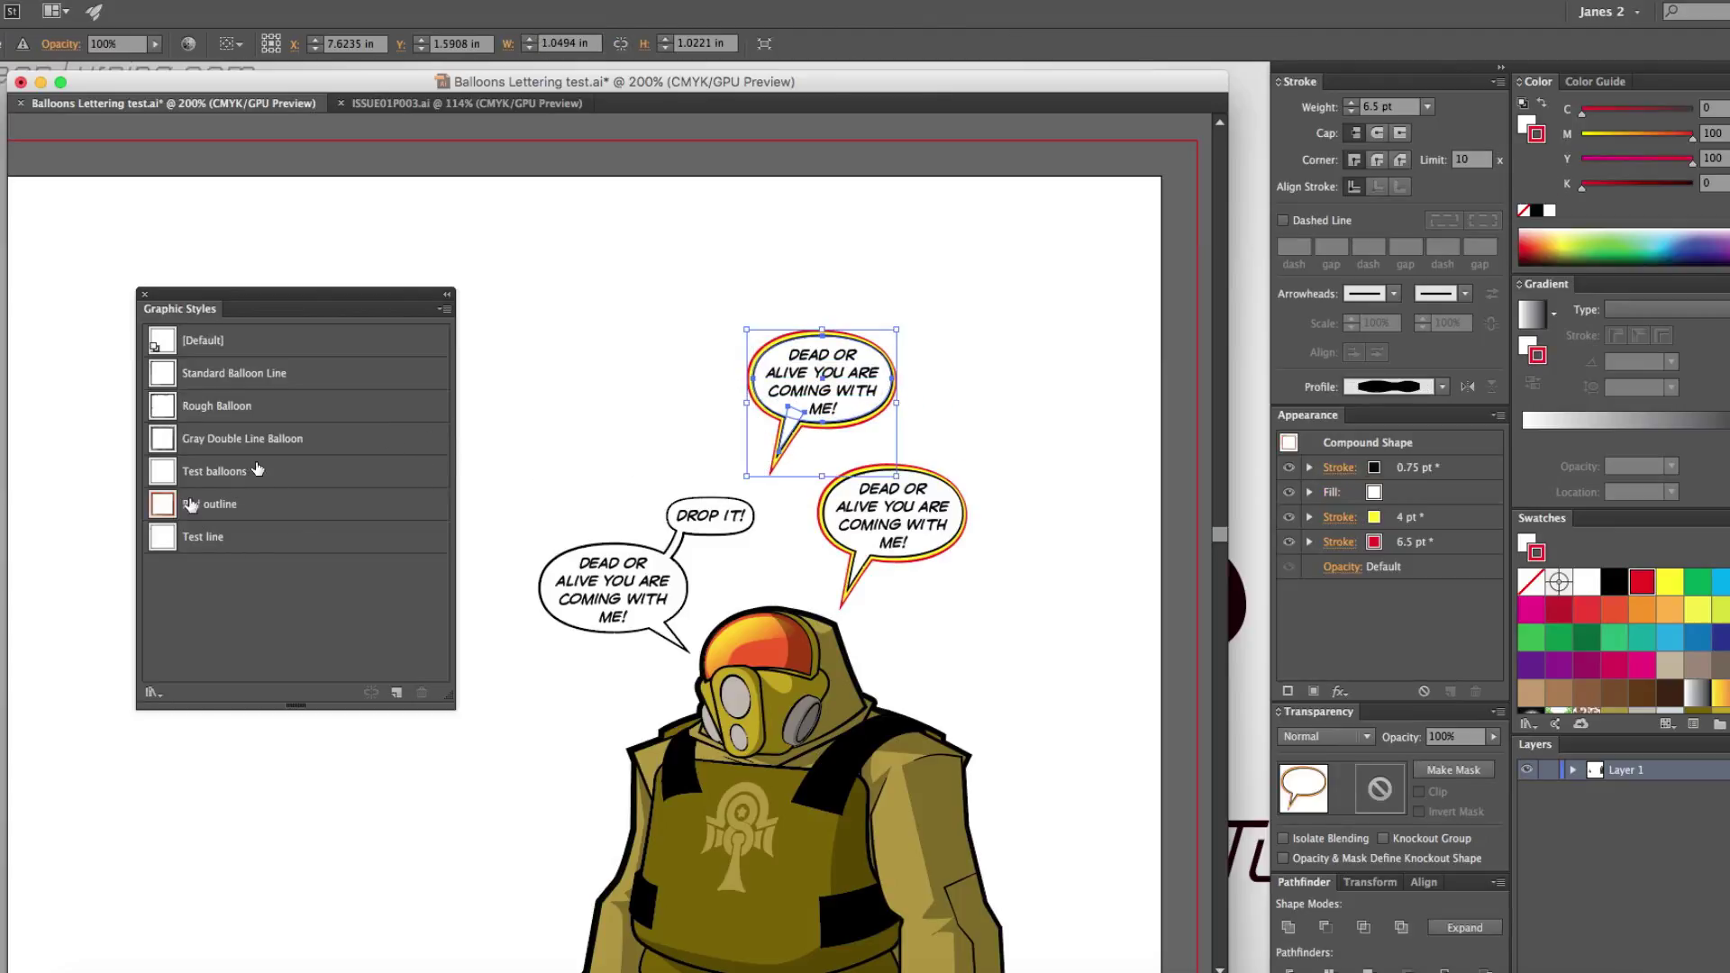
click(232, 406)
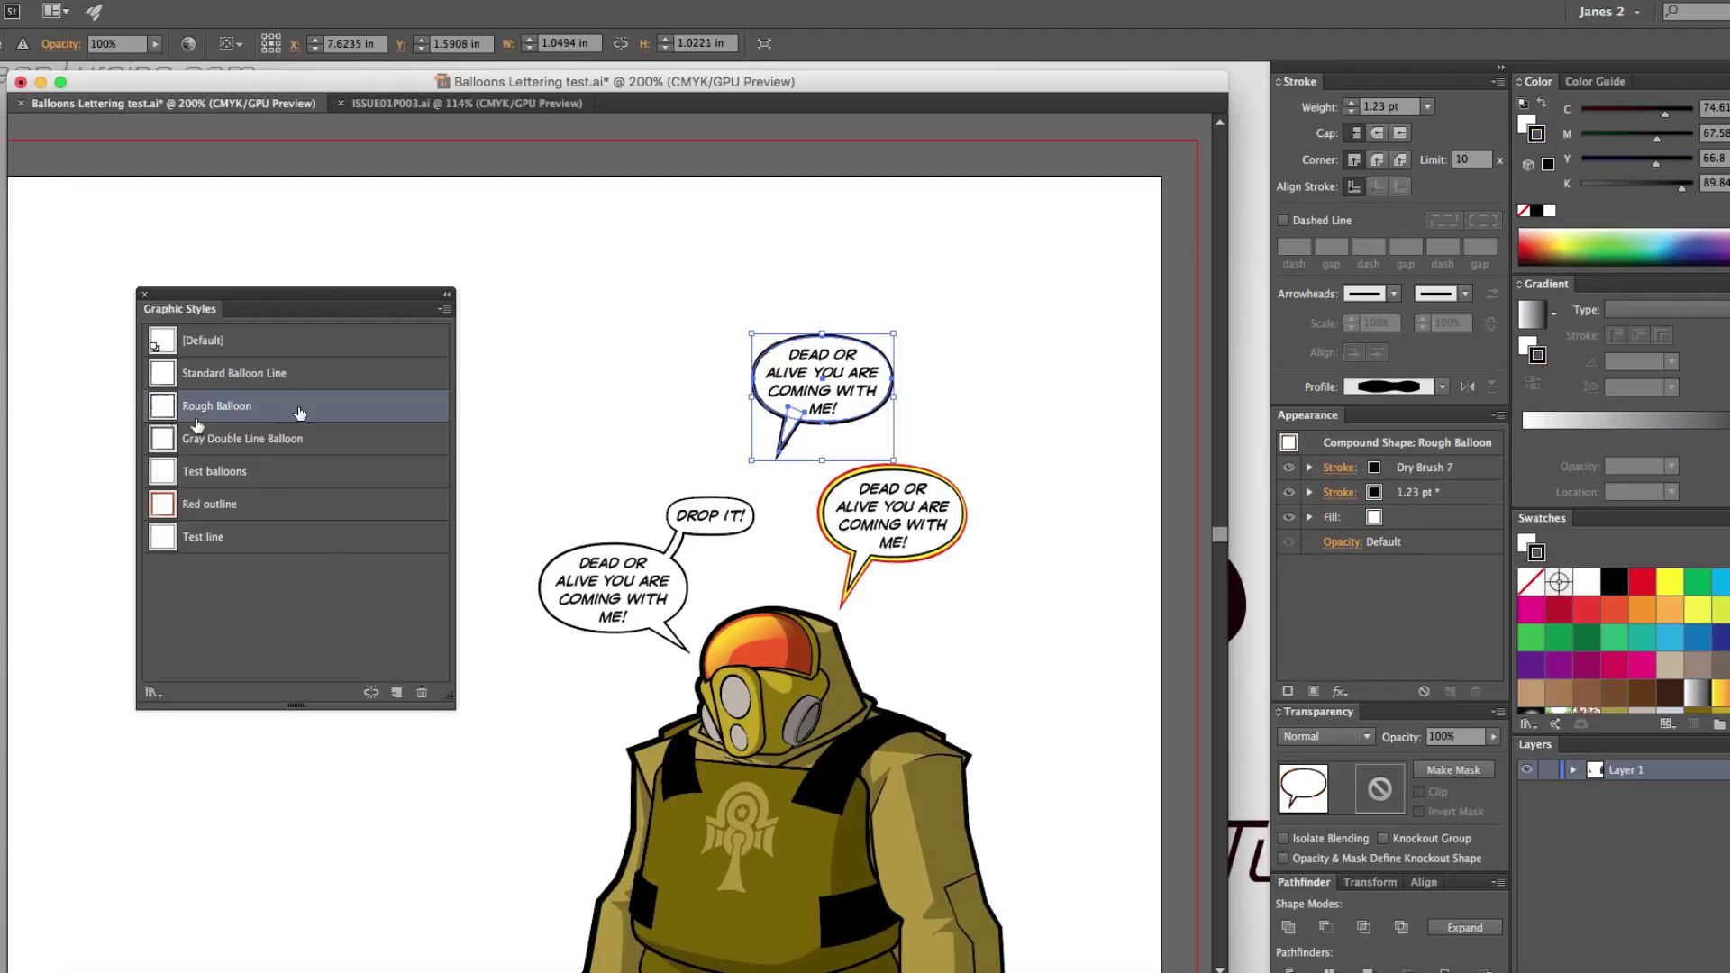
Examine the rough balloon's Dry Brush 7 stroke and open its stroke settings
key(super+equal)
key(super+equal)
key(super+equal)
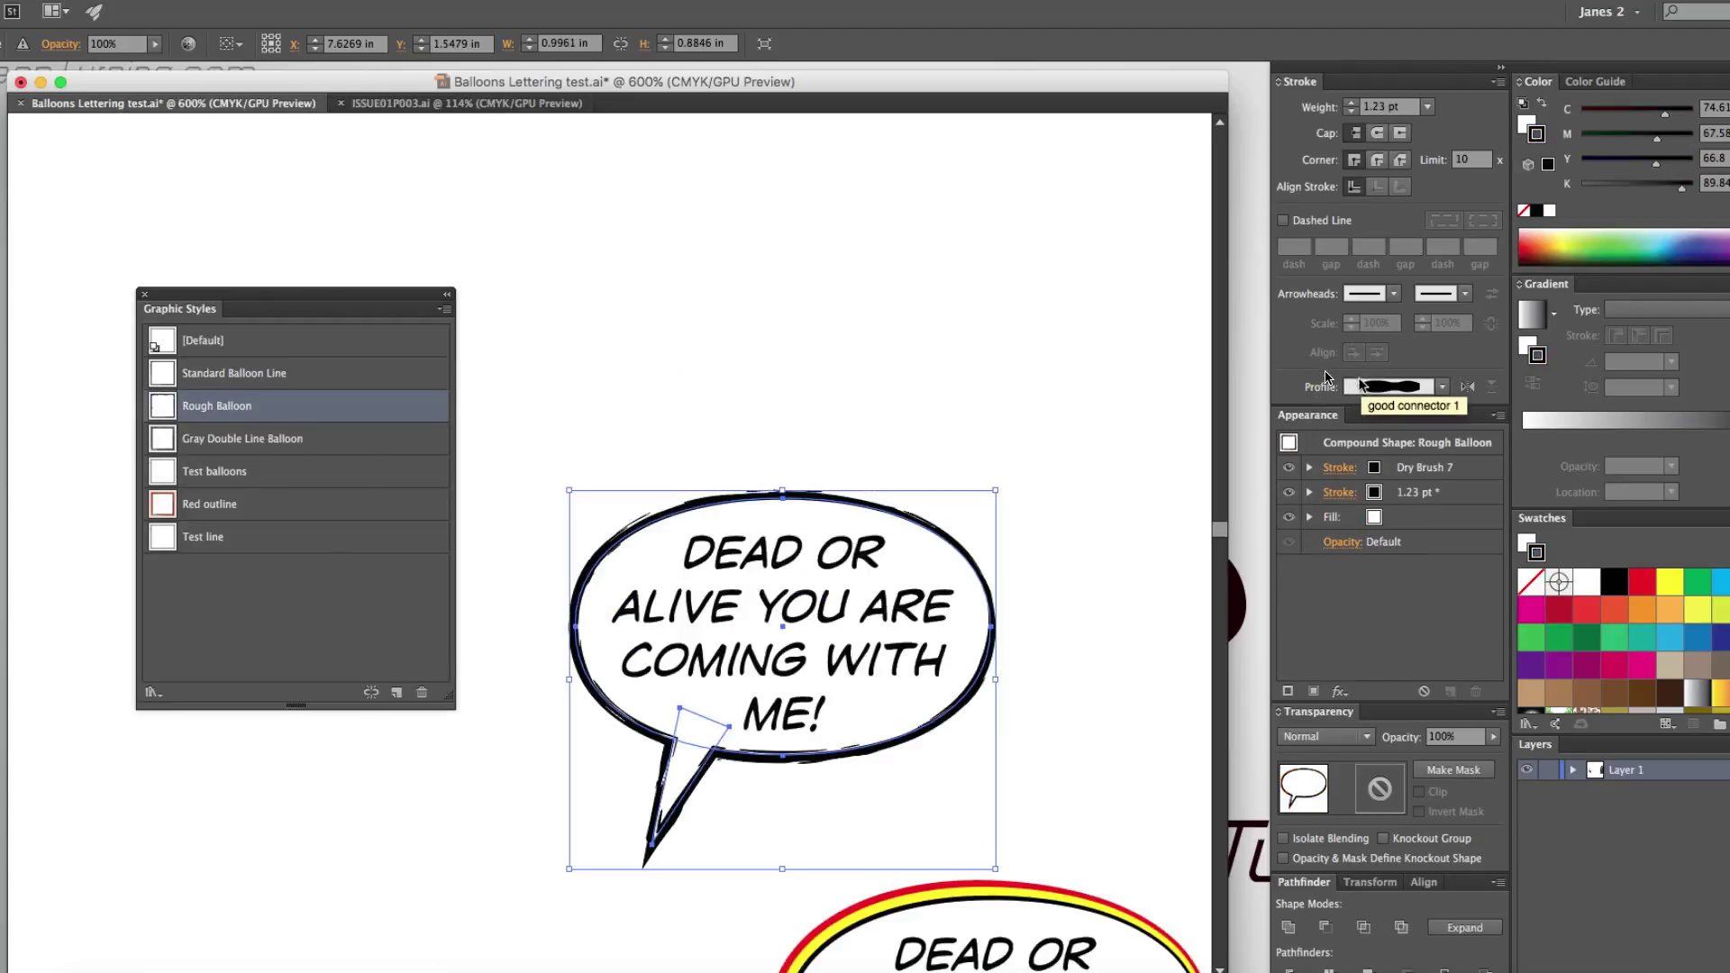
click(1310, 467)
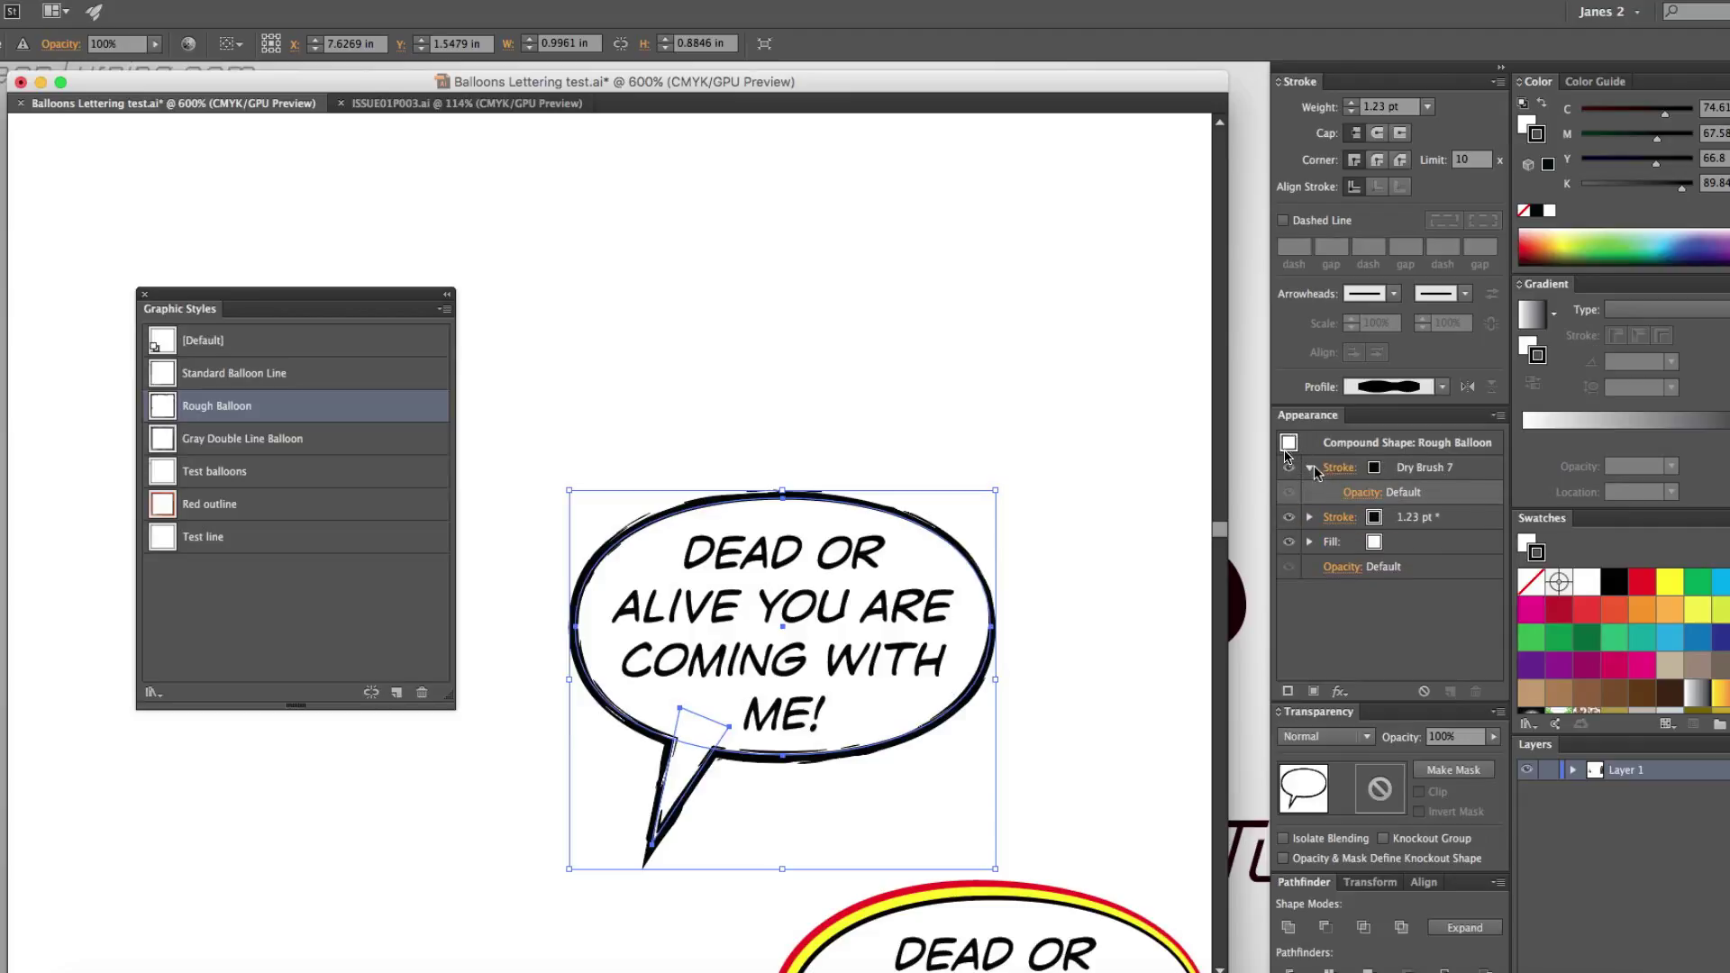
click(1339, 468)
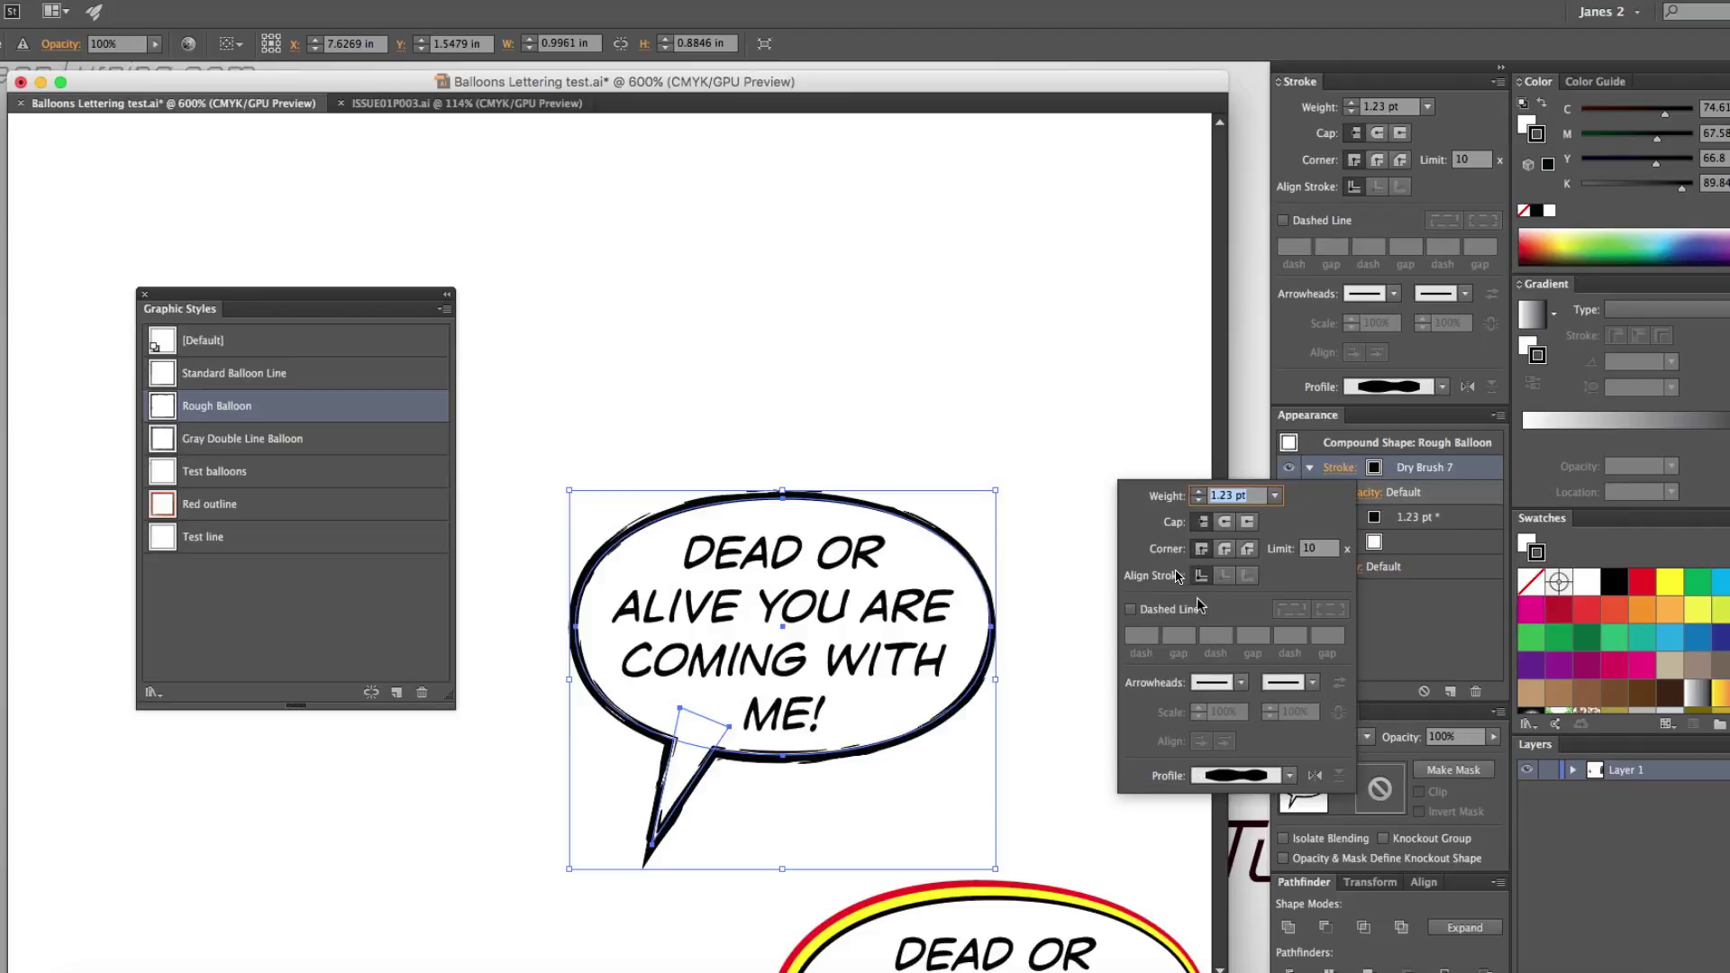
click(1421, 468)
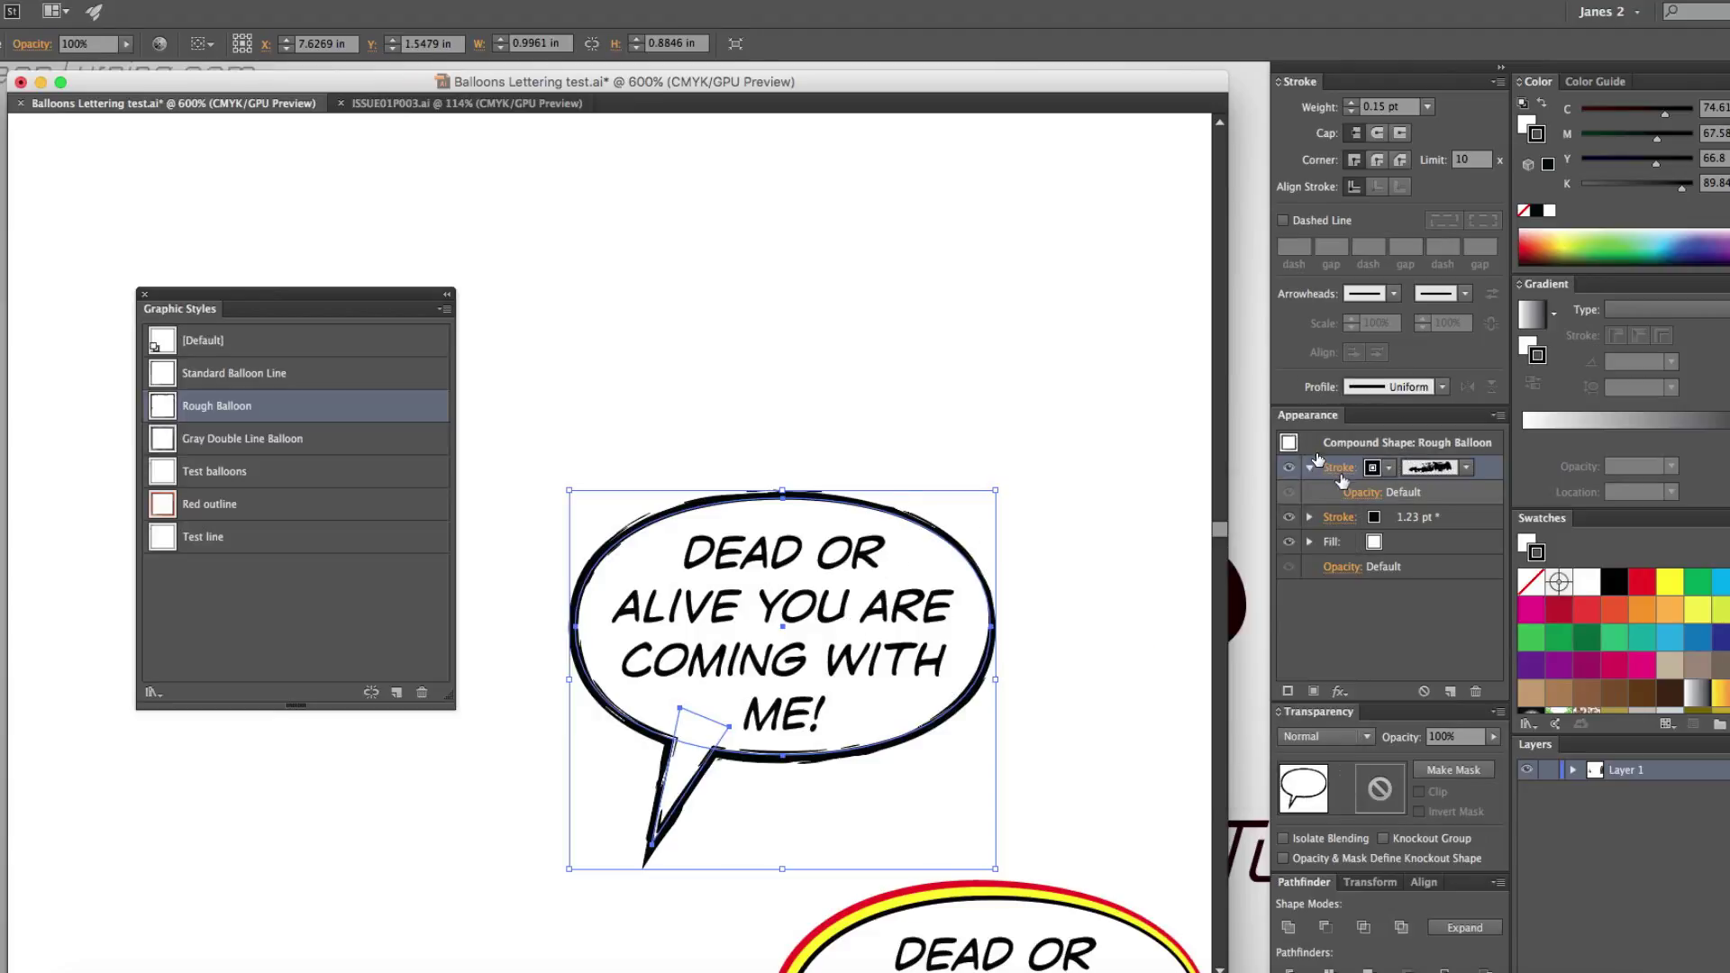
click(1337, 467)
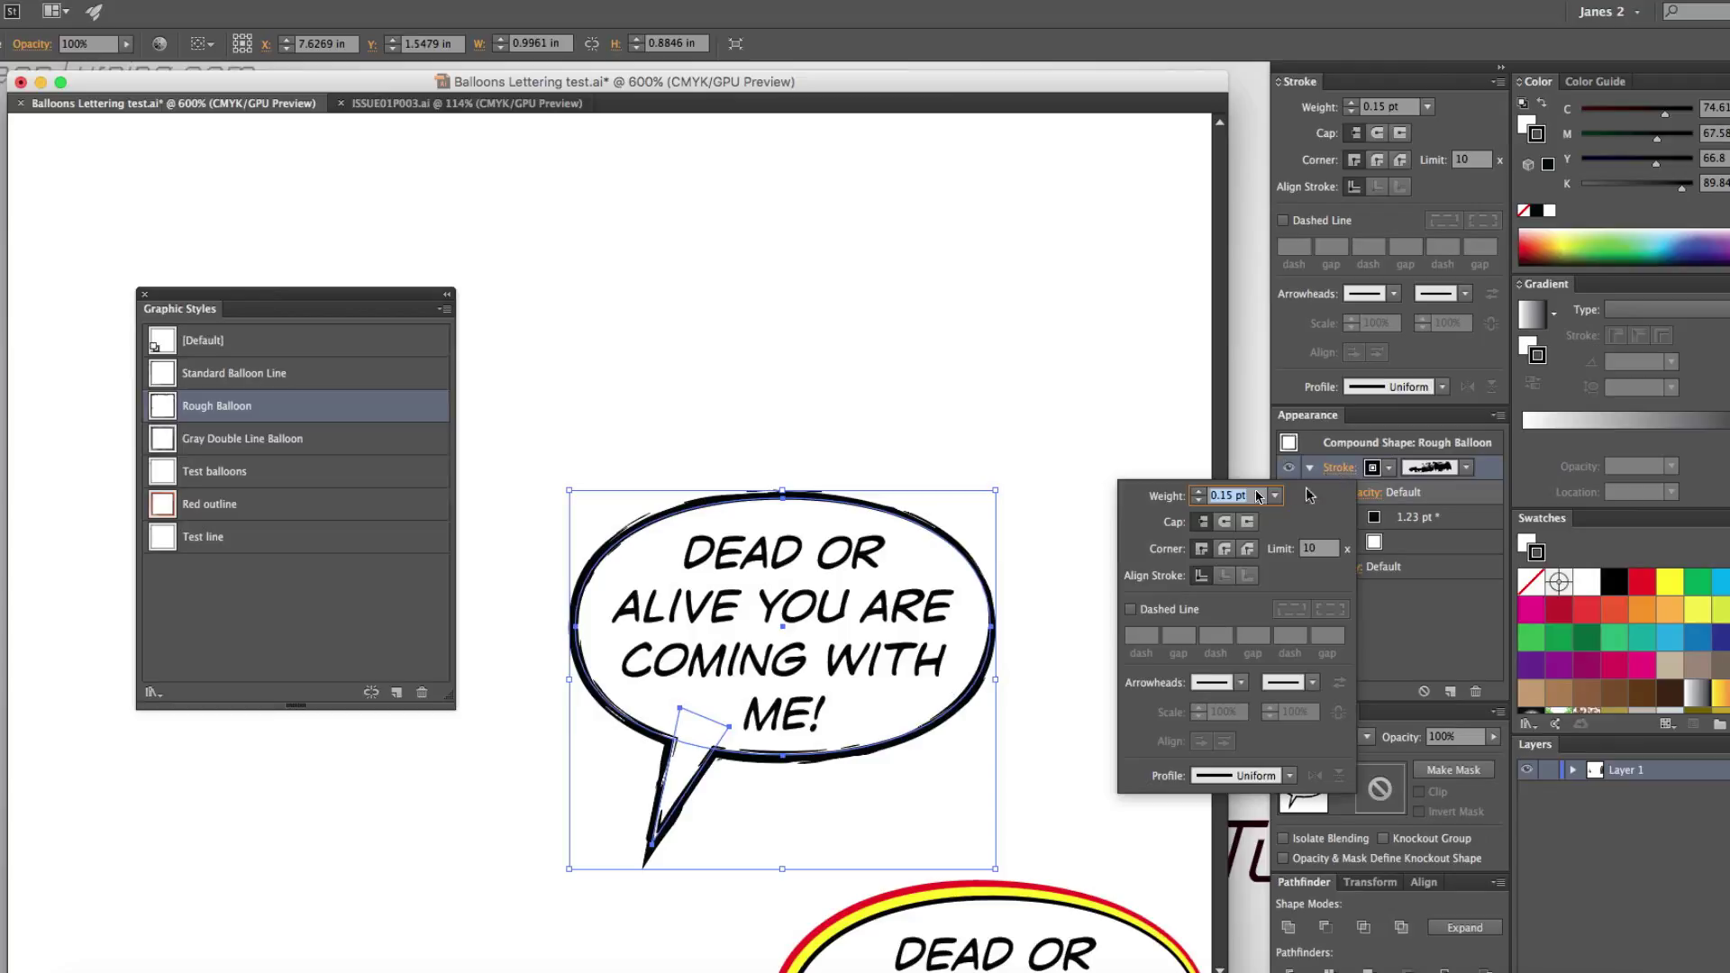
Set the weight of the rough balloon's Dry Brush stroke to 0.5 pt and deselect the balloon
click(1196, 492)
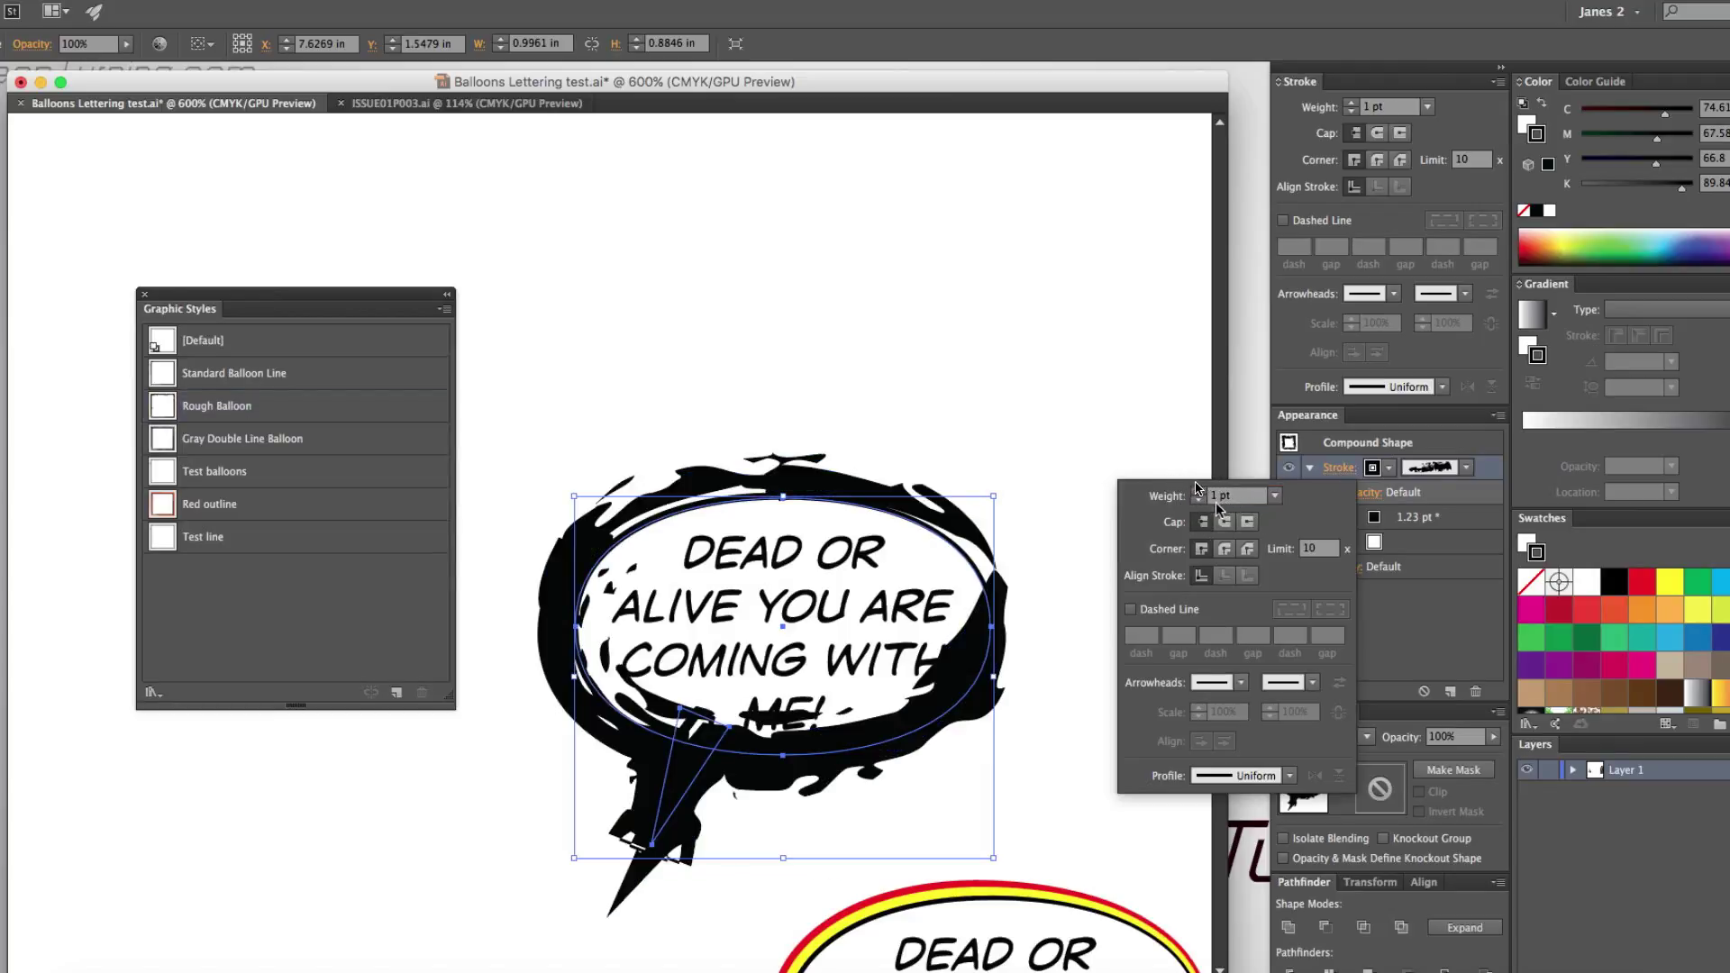
click(1215, 499)
key(Return)
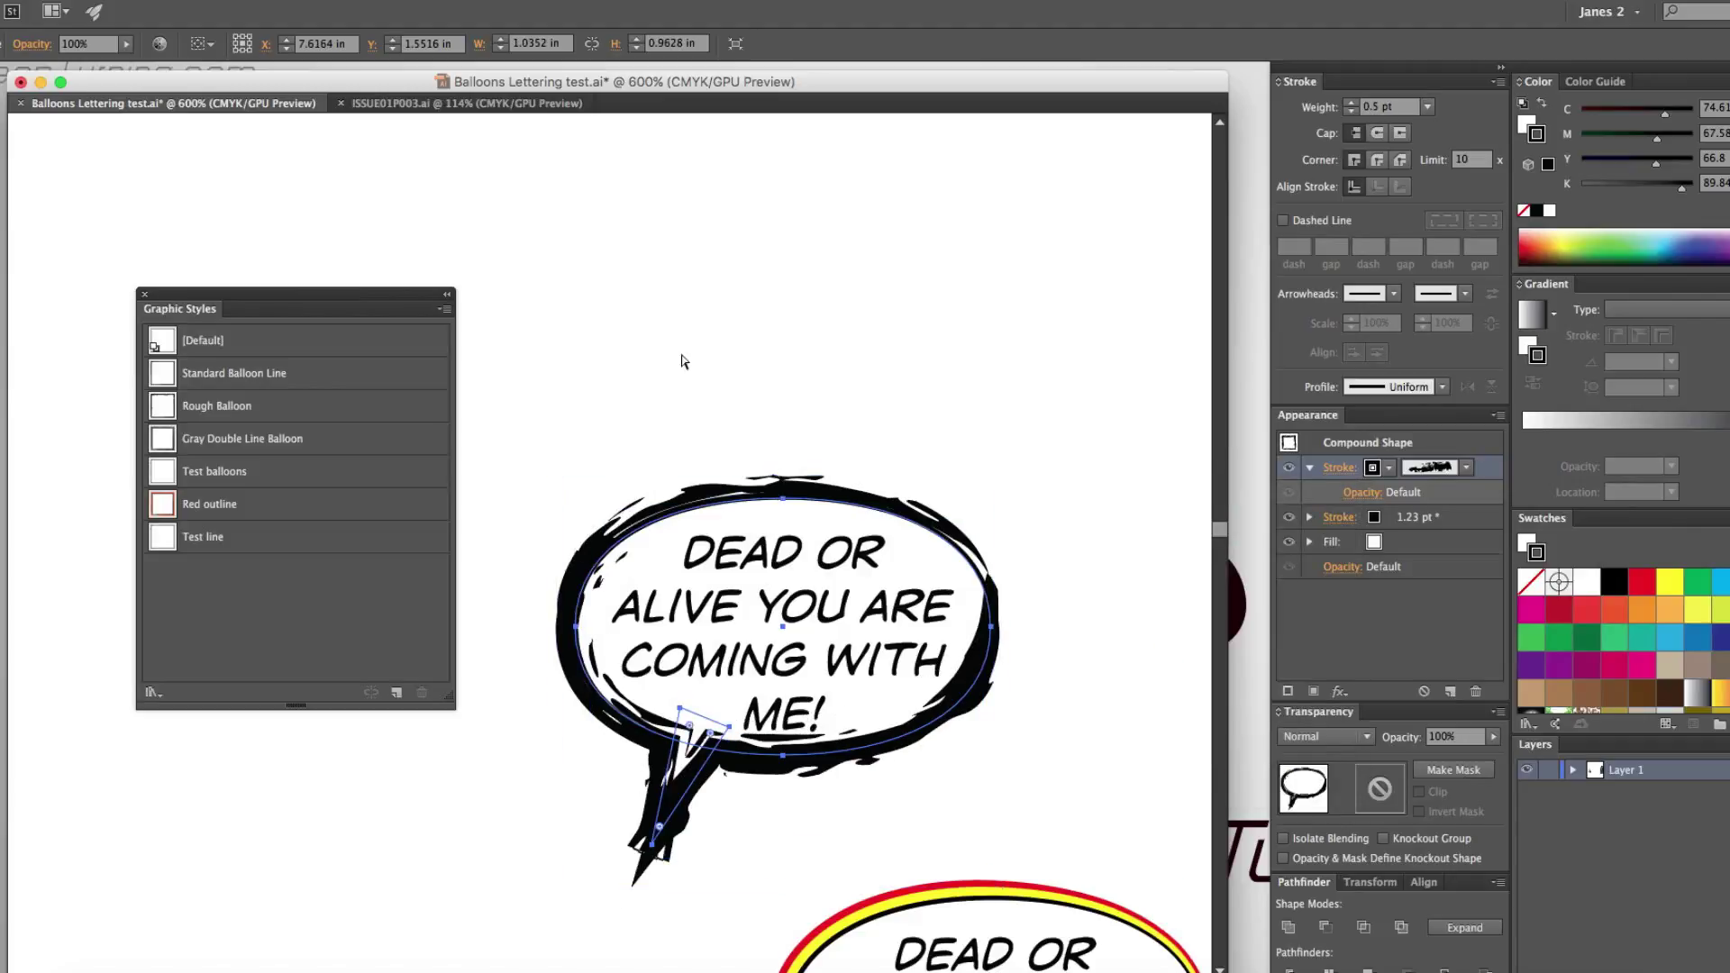
click(683, 362)
key(super+minus)
key(super+minus)
key(super+minus)
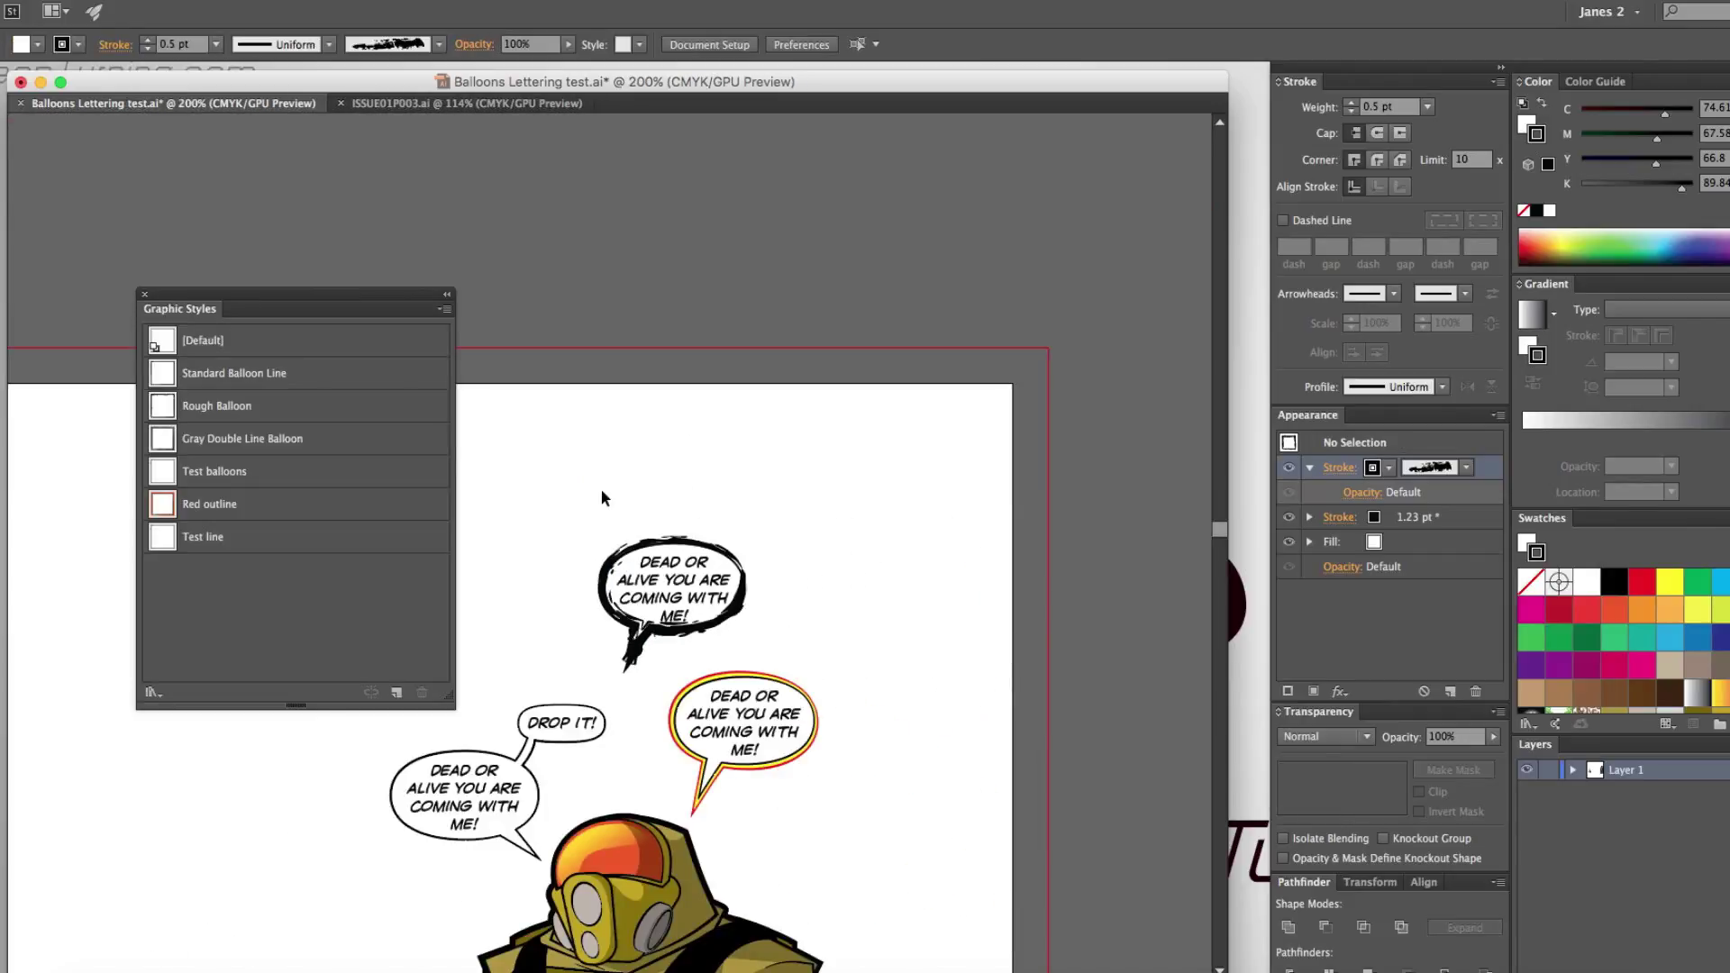
Enlarge the rough balloon's ellipse toward its lower left and shift the lettering to sit centered inside it
click(631, 620)
key(super+equal)
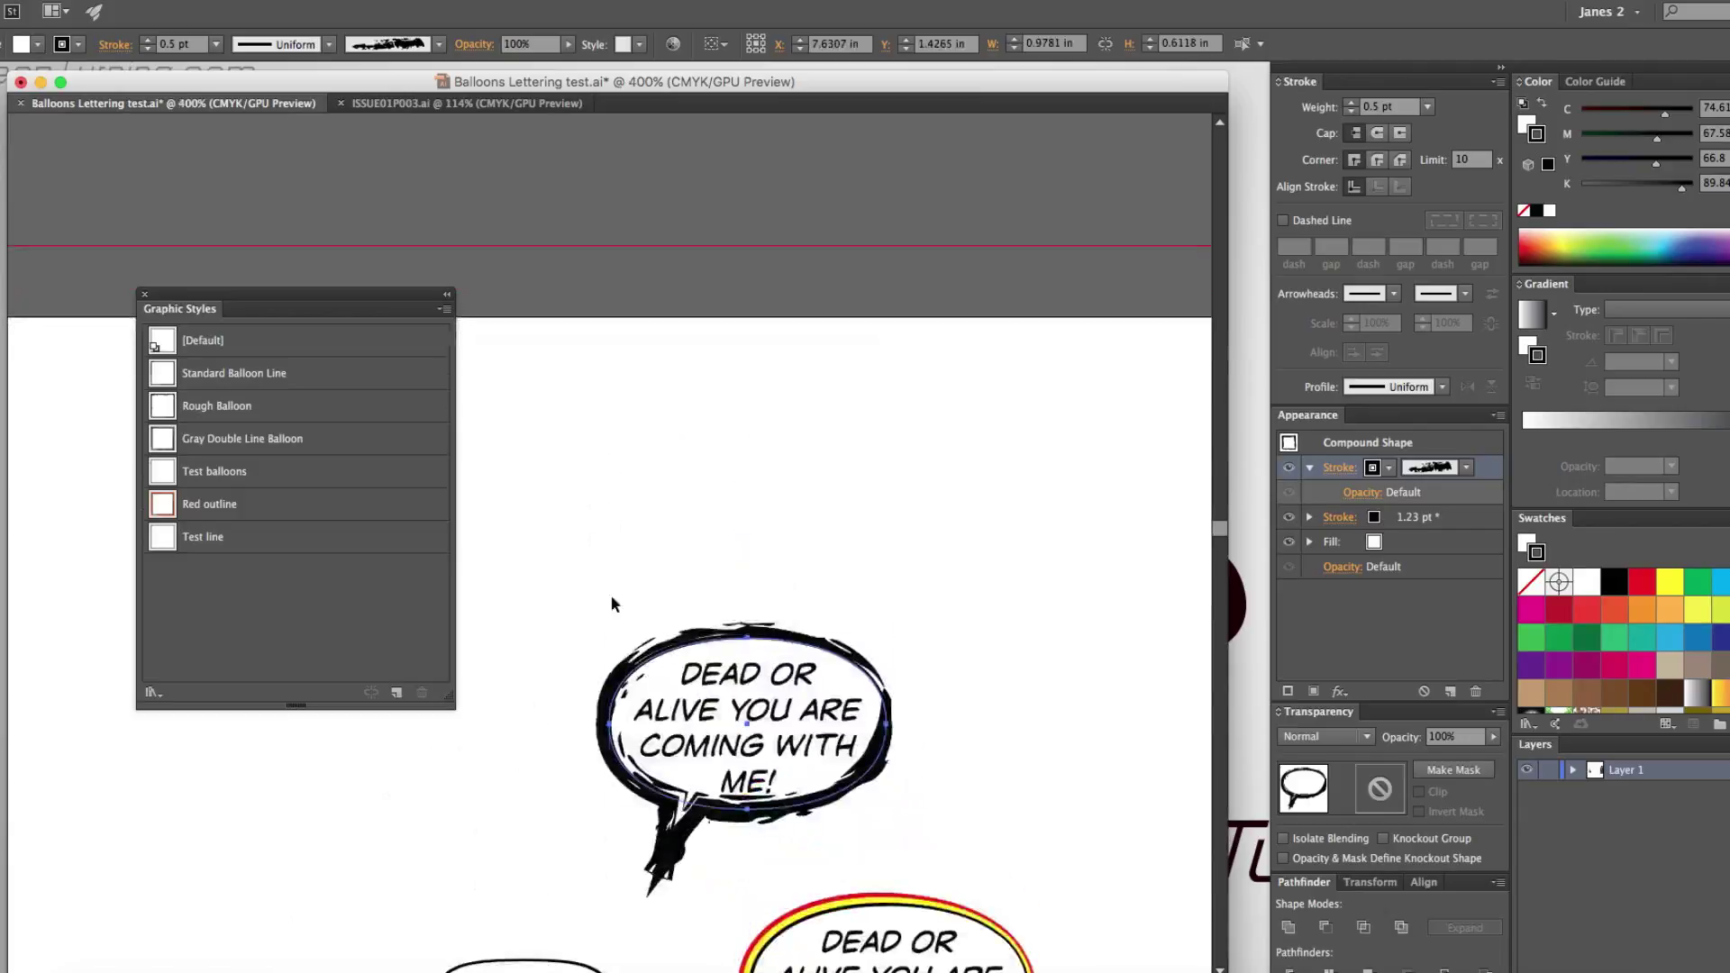
drag(618, 812, 582, 847)
drag(678, 755, 662, 771)
click(646, 536)
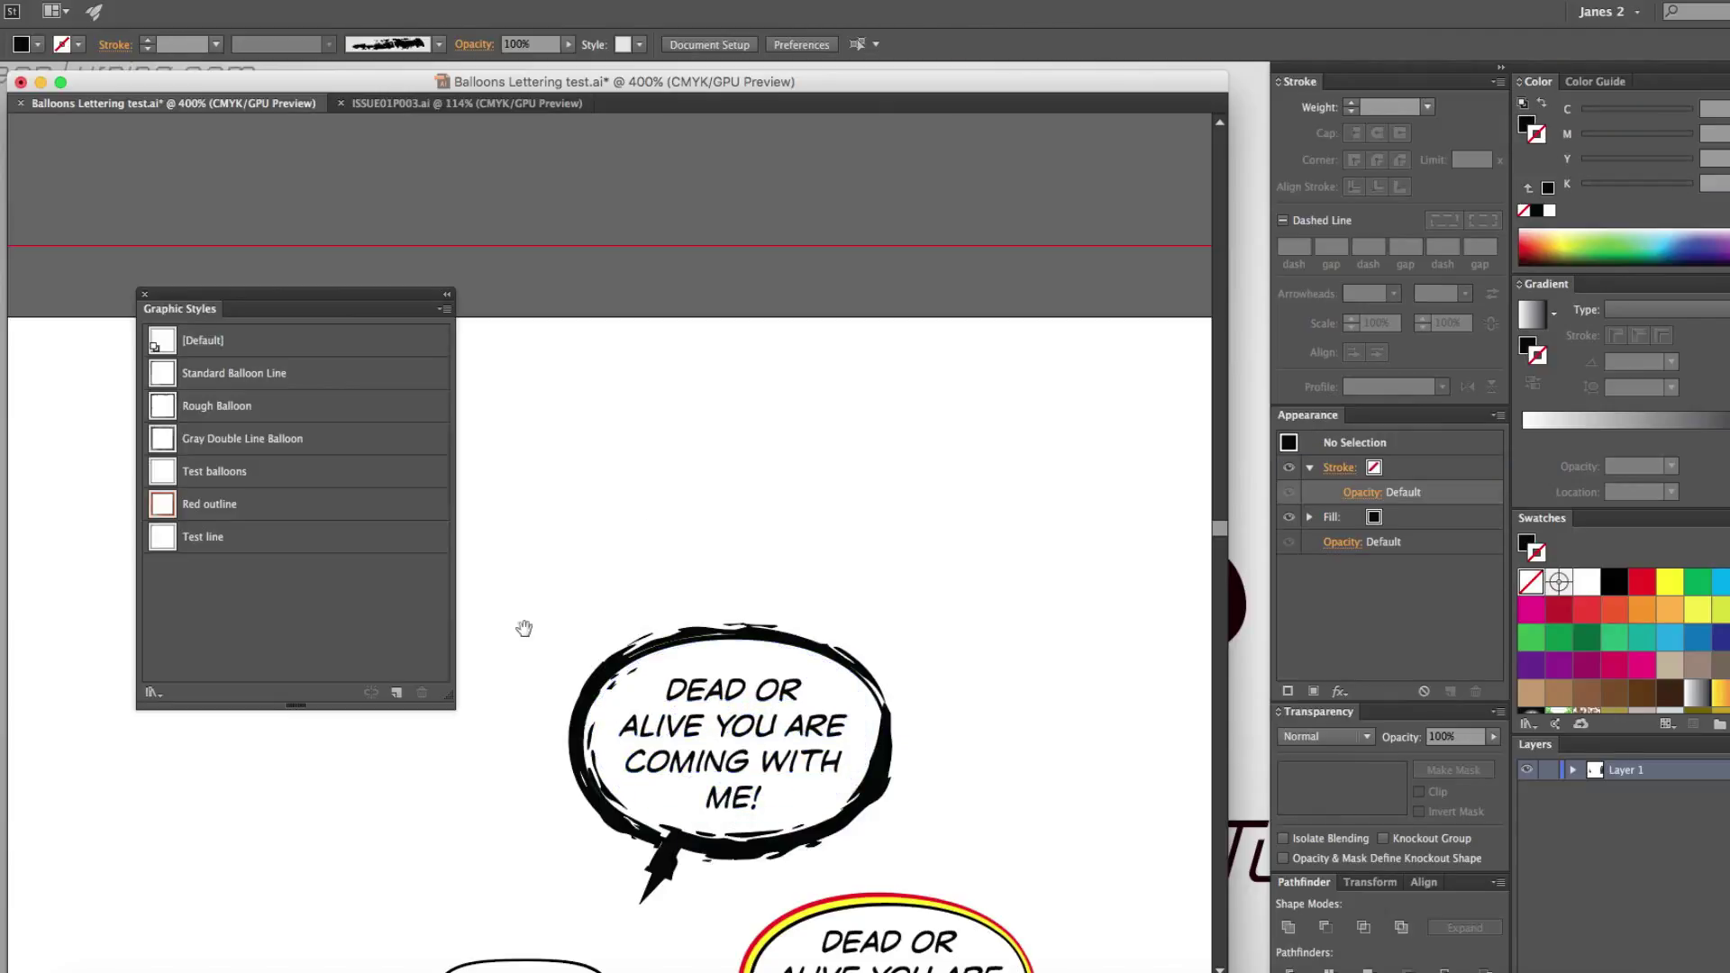
drag(558, 596, 614, 415)
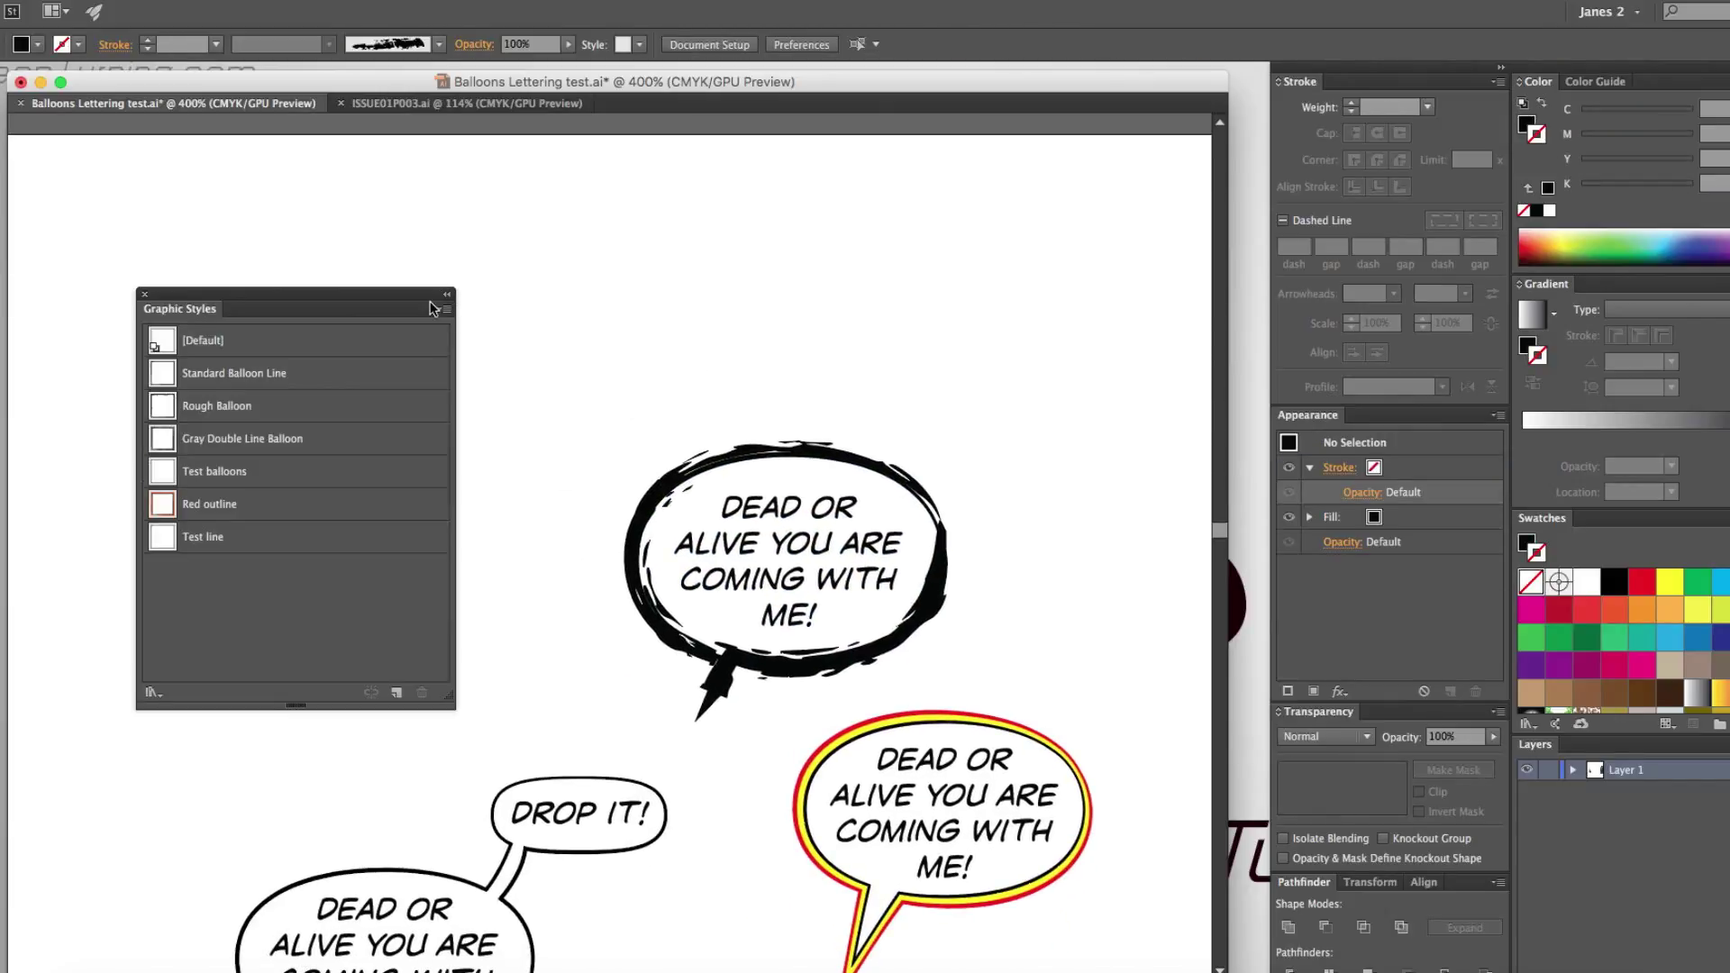
alt+click(661, 683)
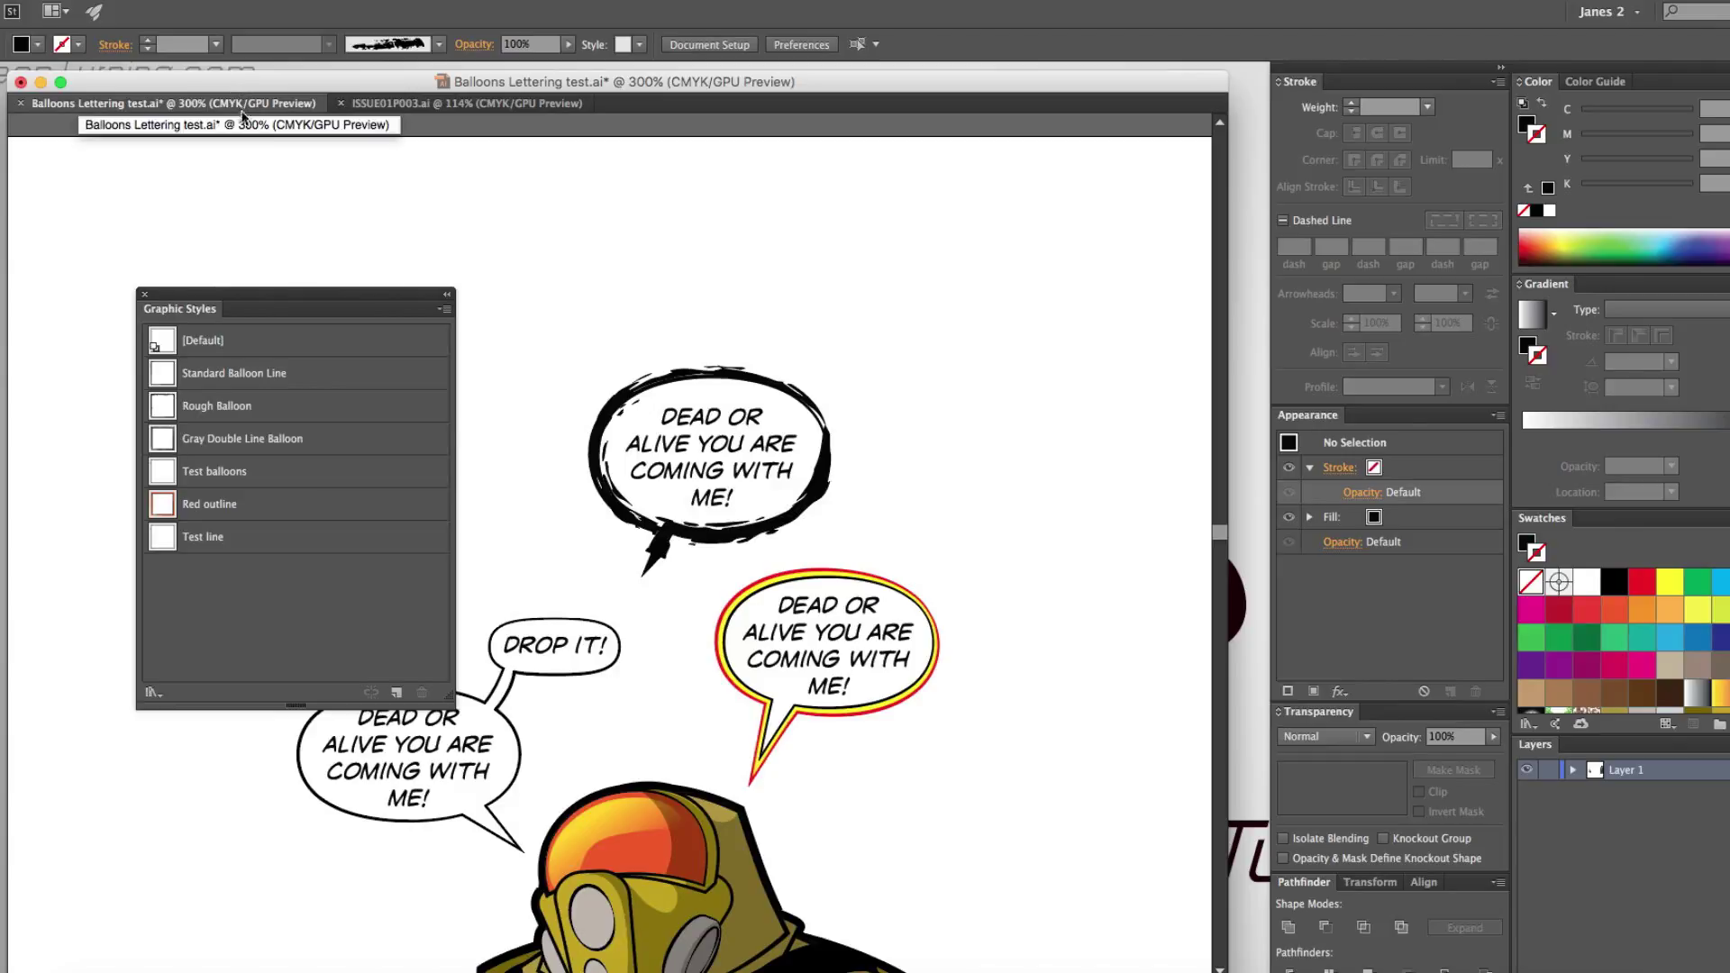
In the ISSUE01P003.ai document, clear the Graphic Styles panel off the comic page and make the Type layer unlocked and active
click(405, 108)
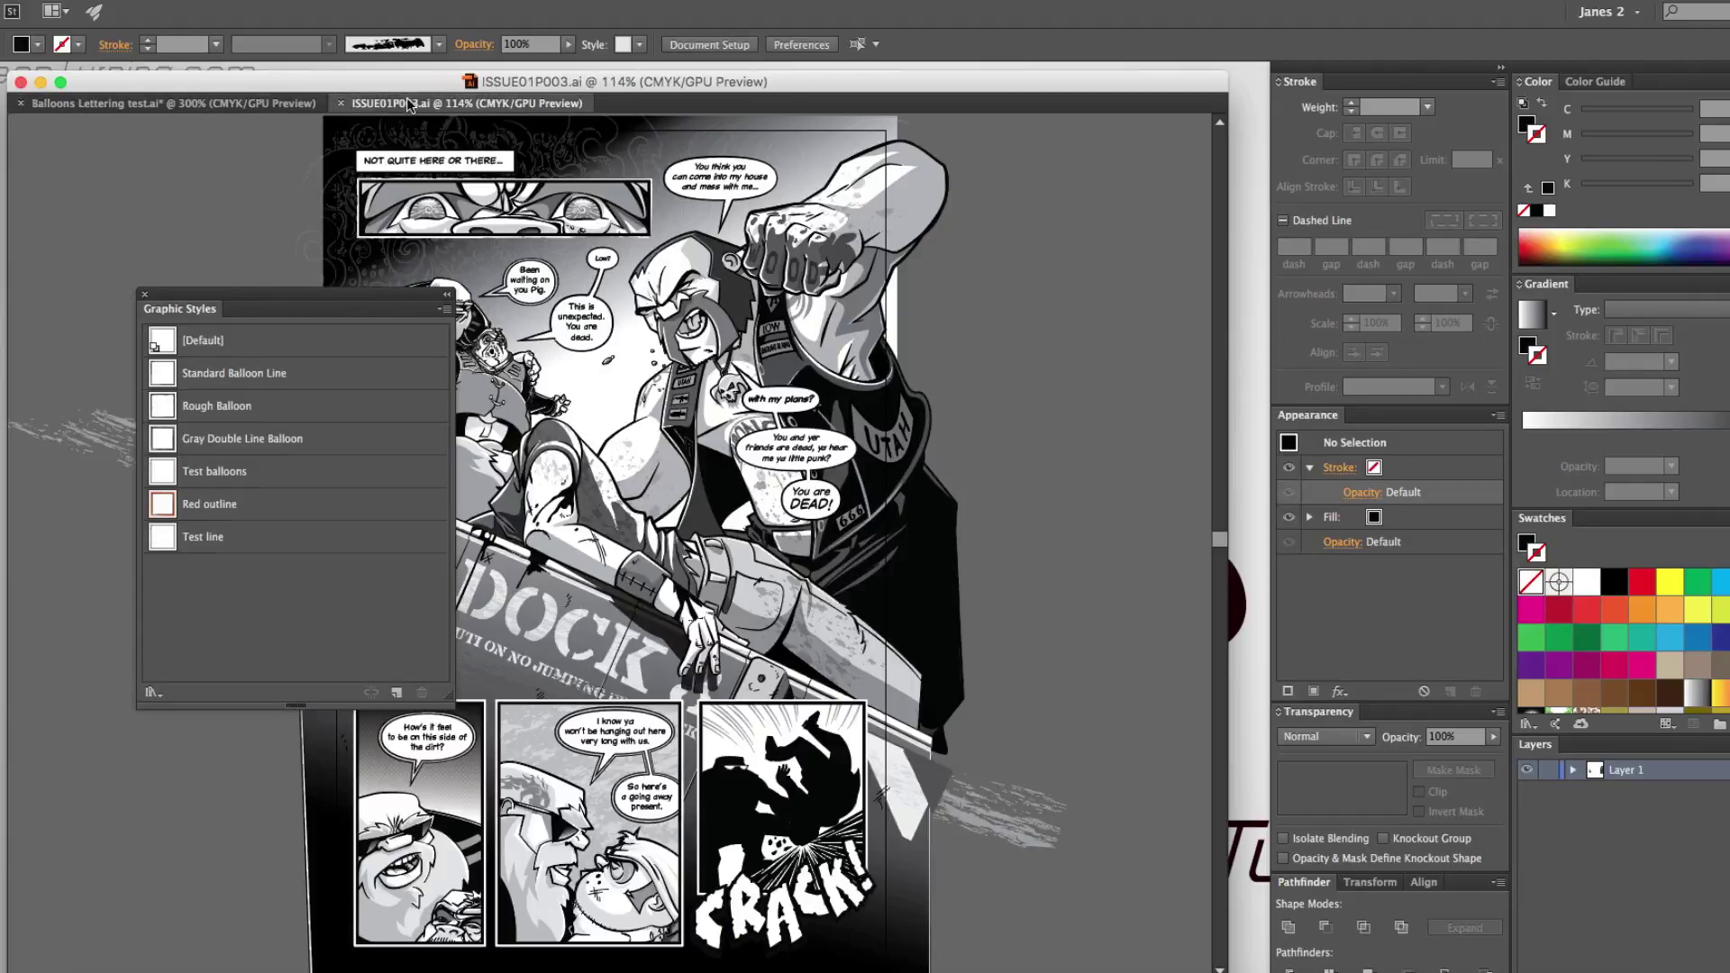
drag(206, 299, 1729, 622)
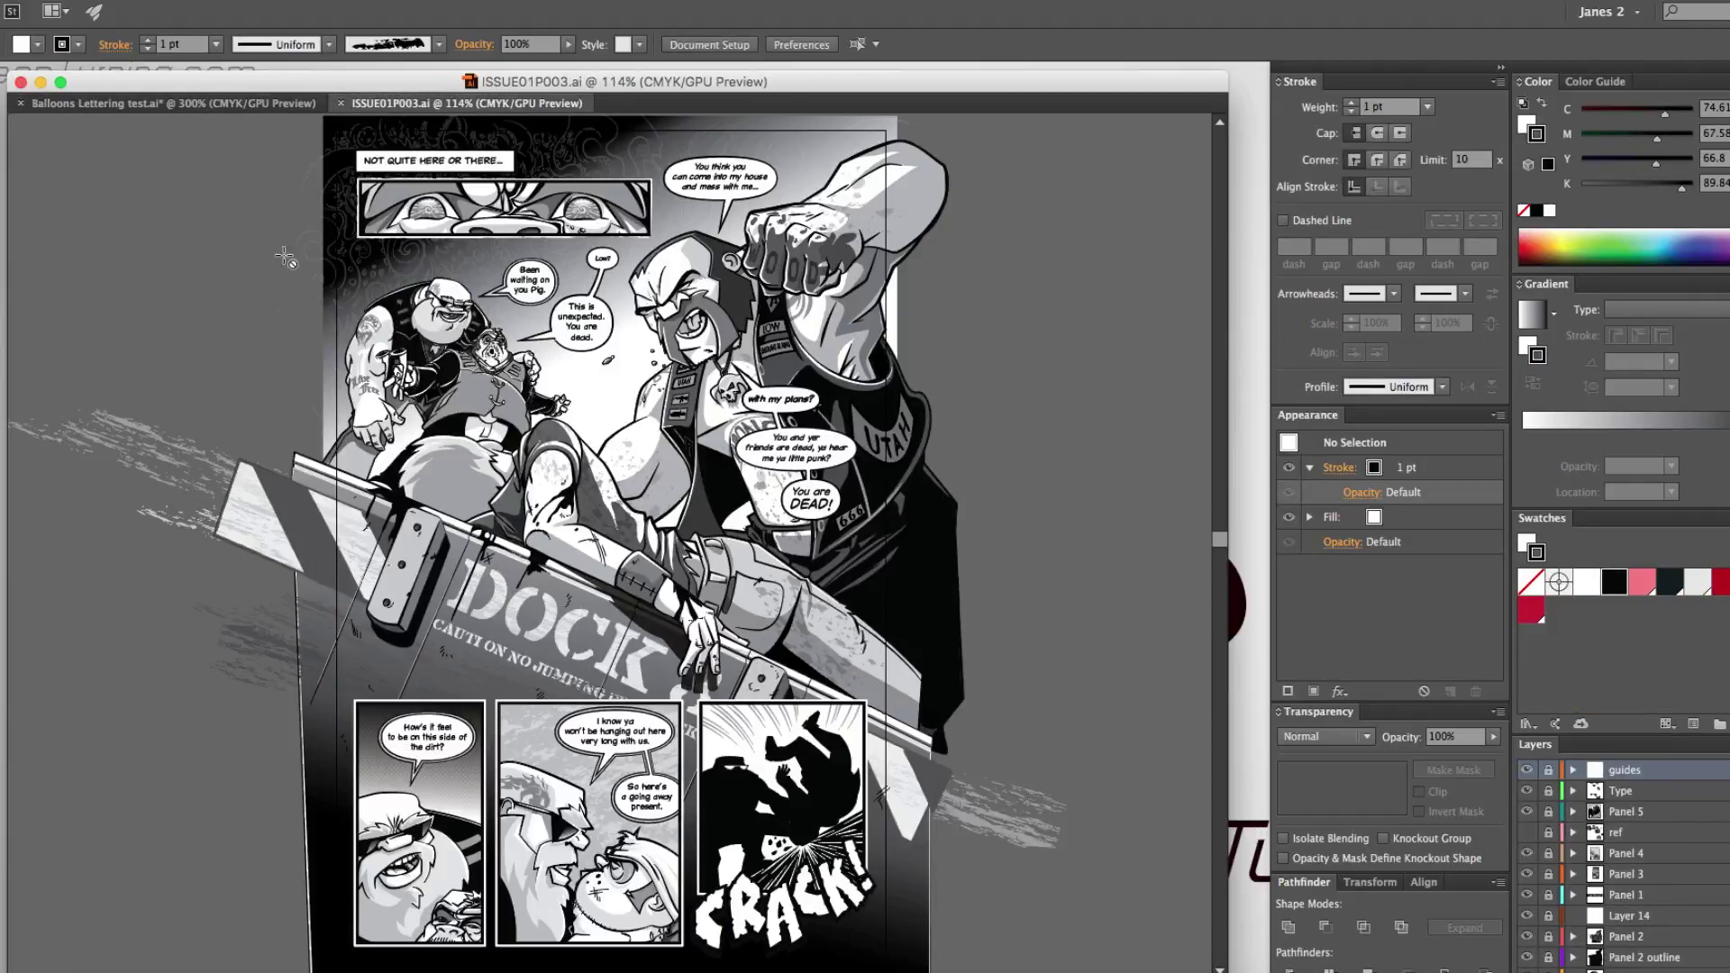
drag(500, 394, 488, 434)
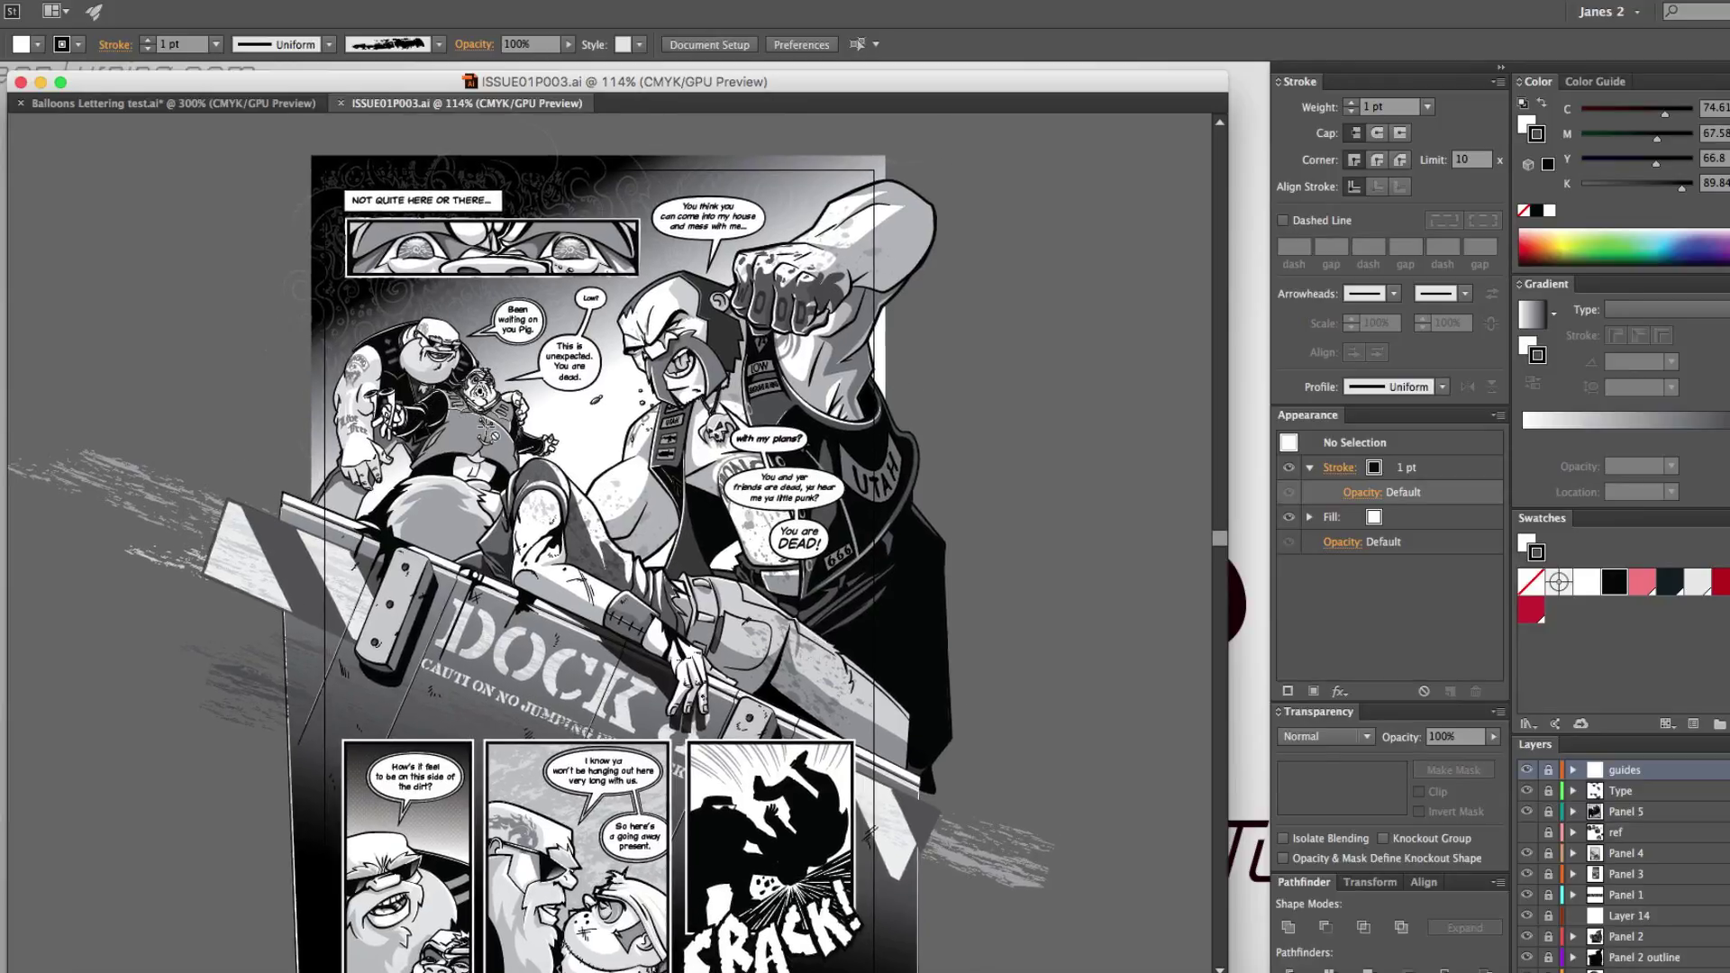
click(1548, 791)
click(1649, 794)
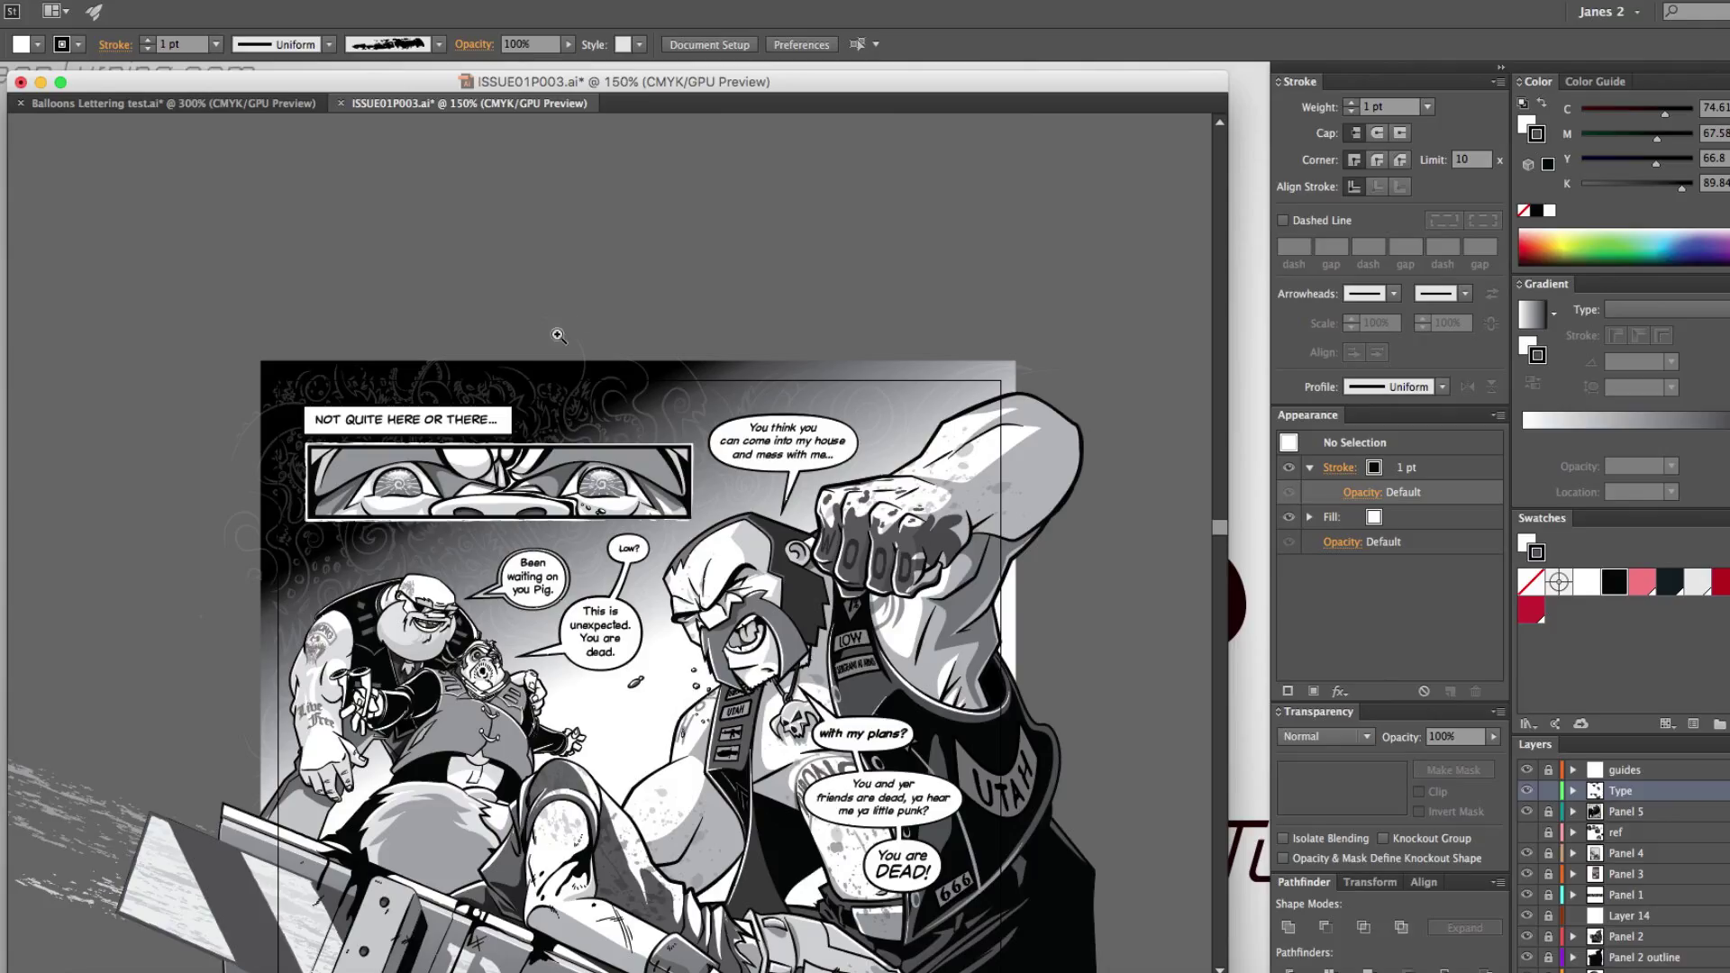
Move the "You are DEAD!" balloon and its lettering down and slightly left on the comic page
click(581, 309)
click(539, 724)
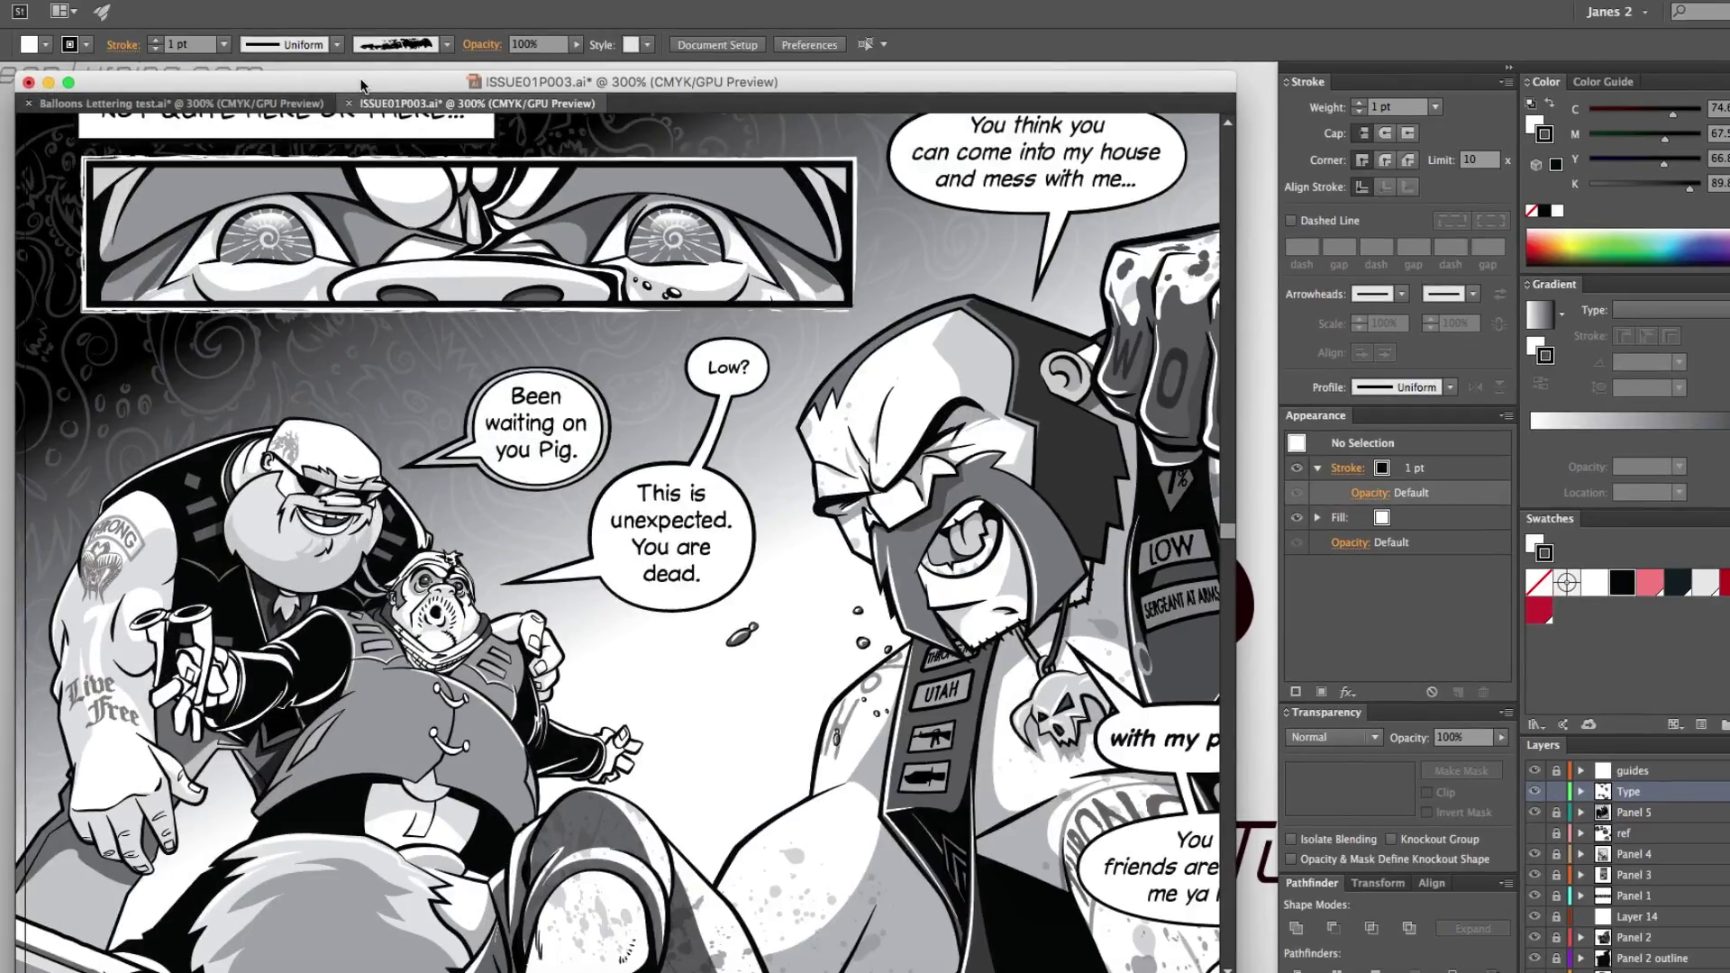
drag(360, 85, 441, 85)
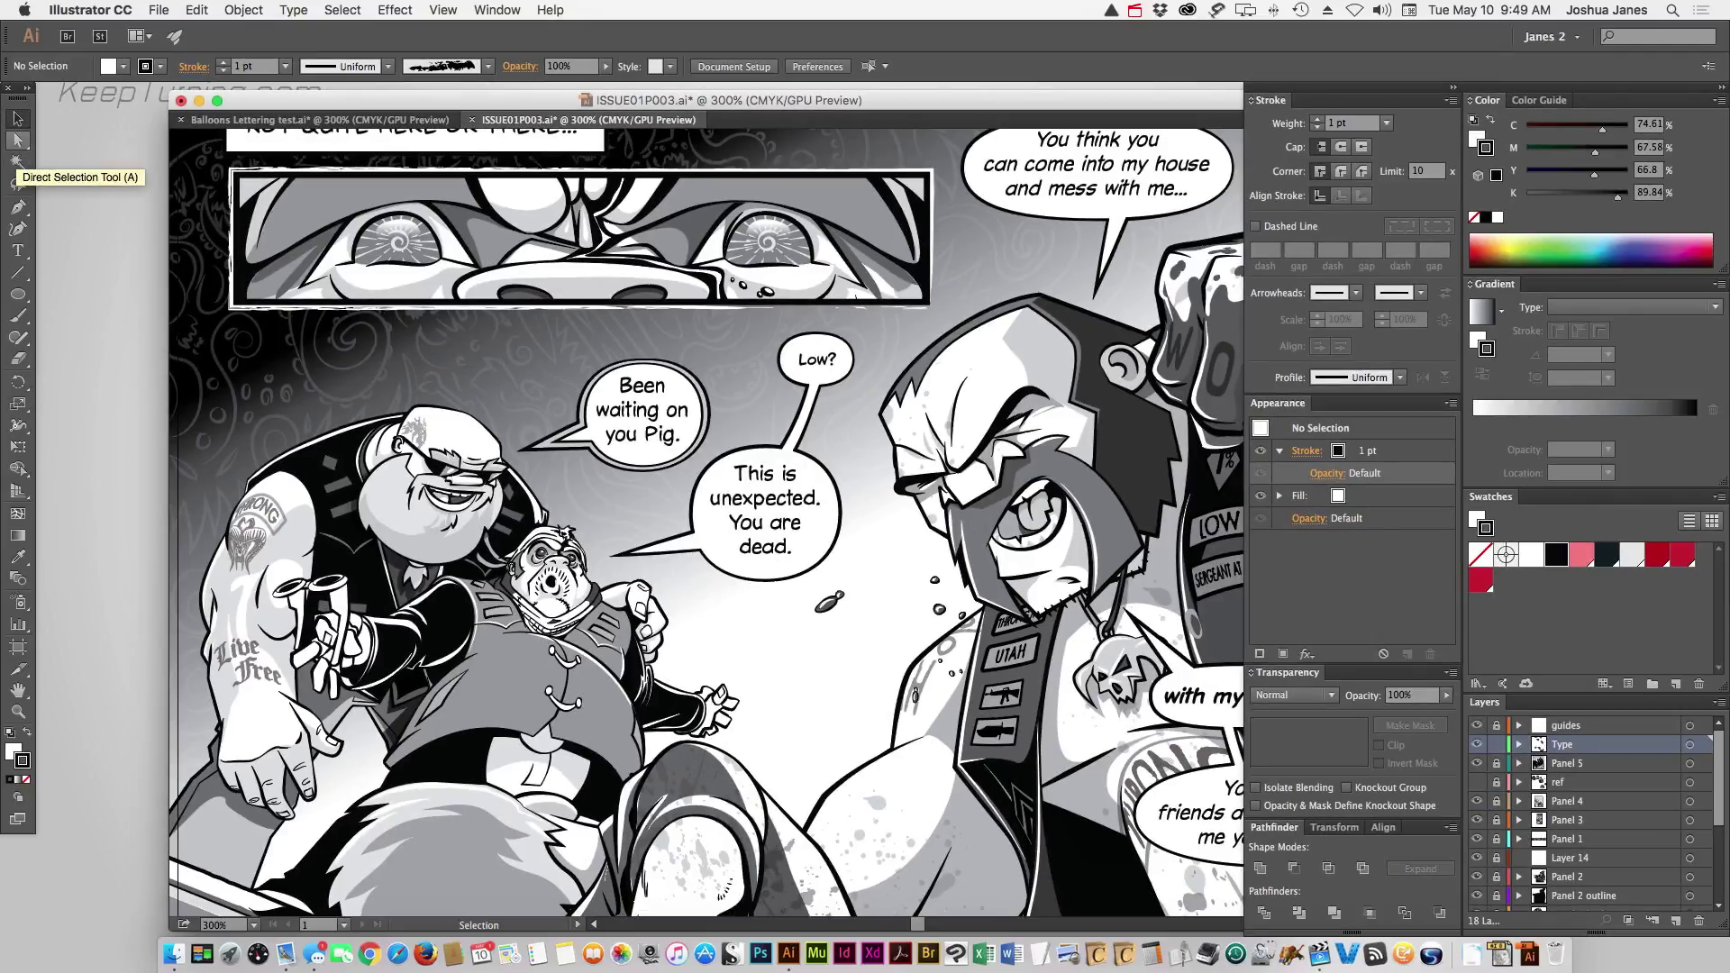
key(space)
drag(901, 523, 515, 527)
drag(321, 534, 303, 303)
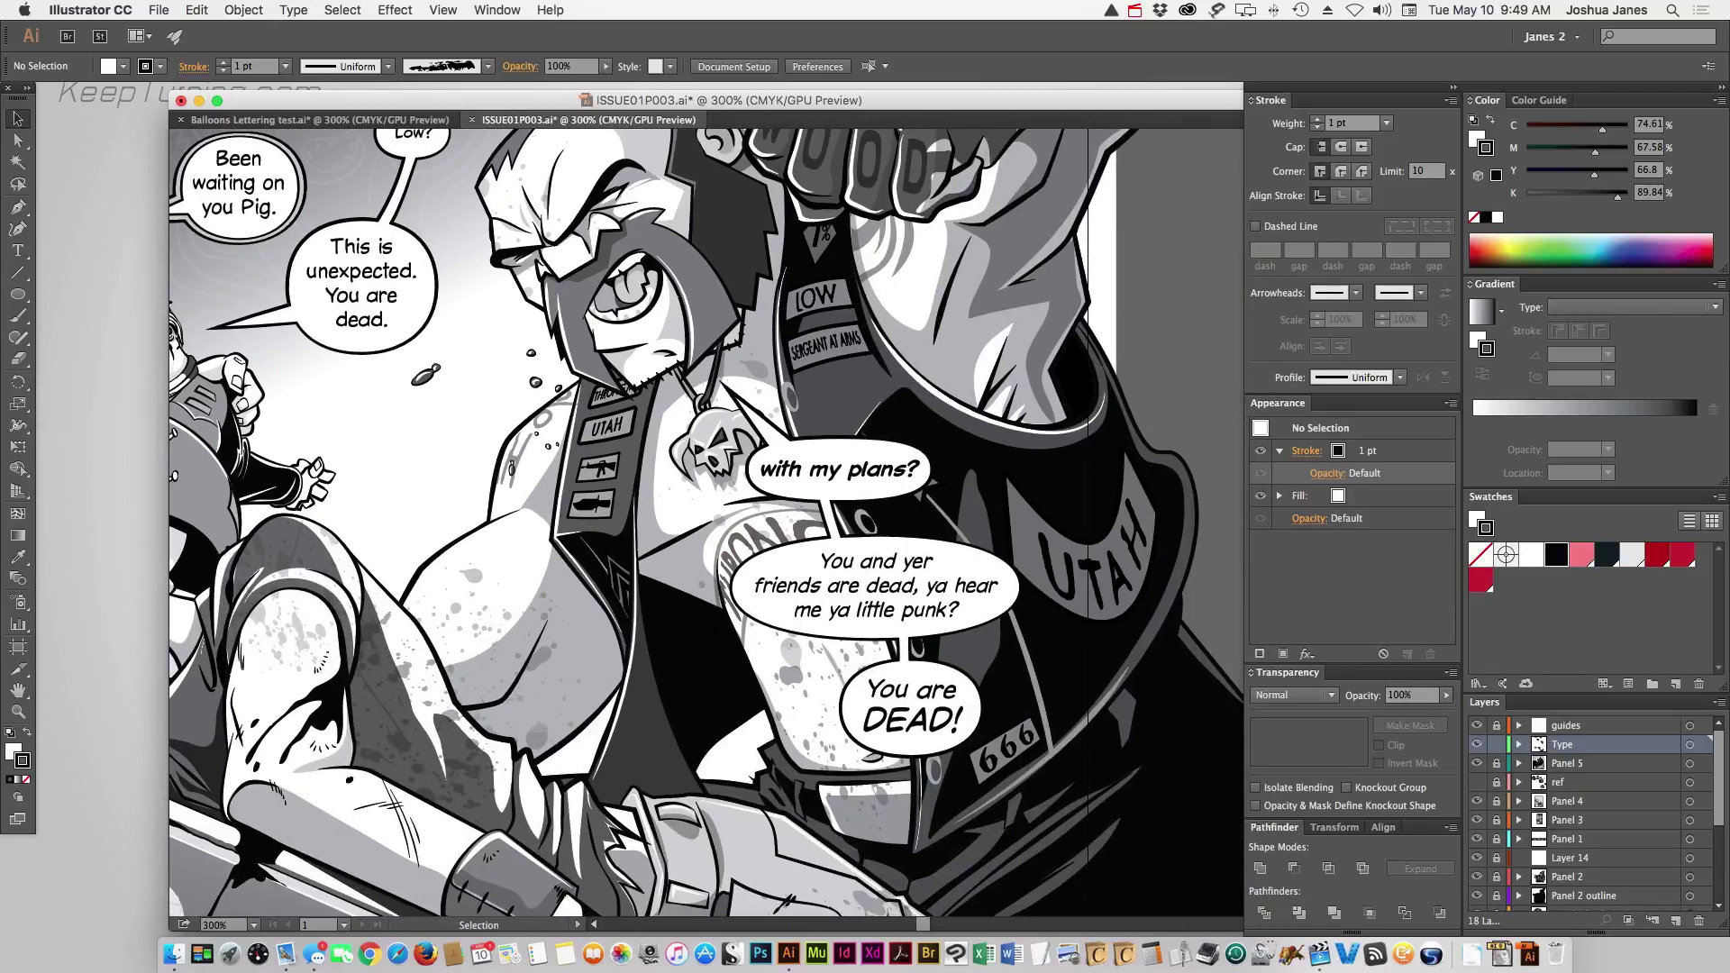
drag(721, 541, 586, 353)
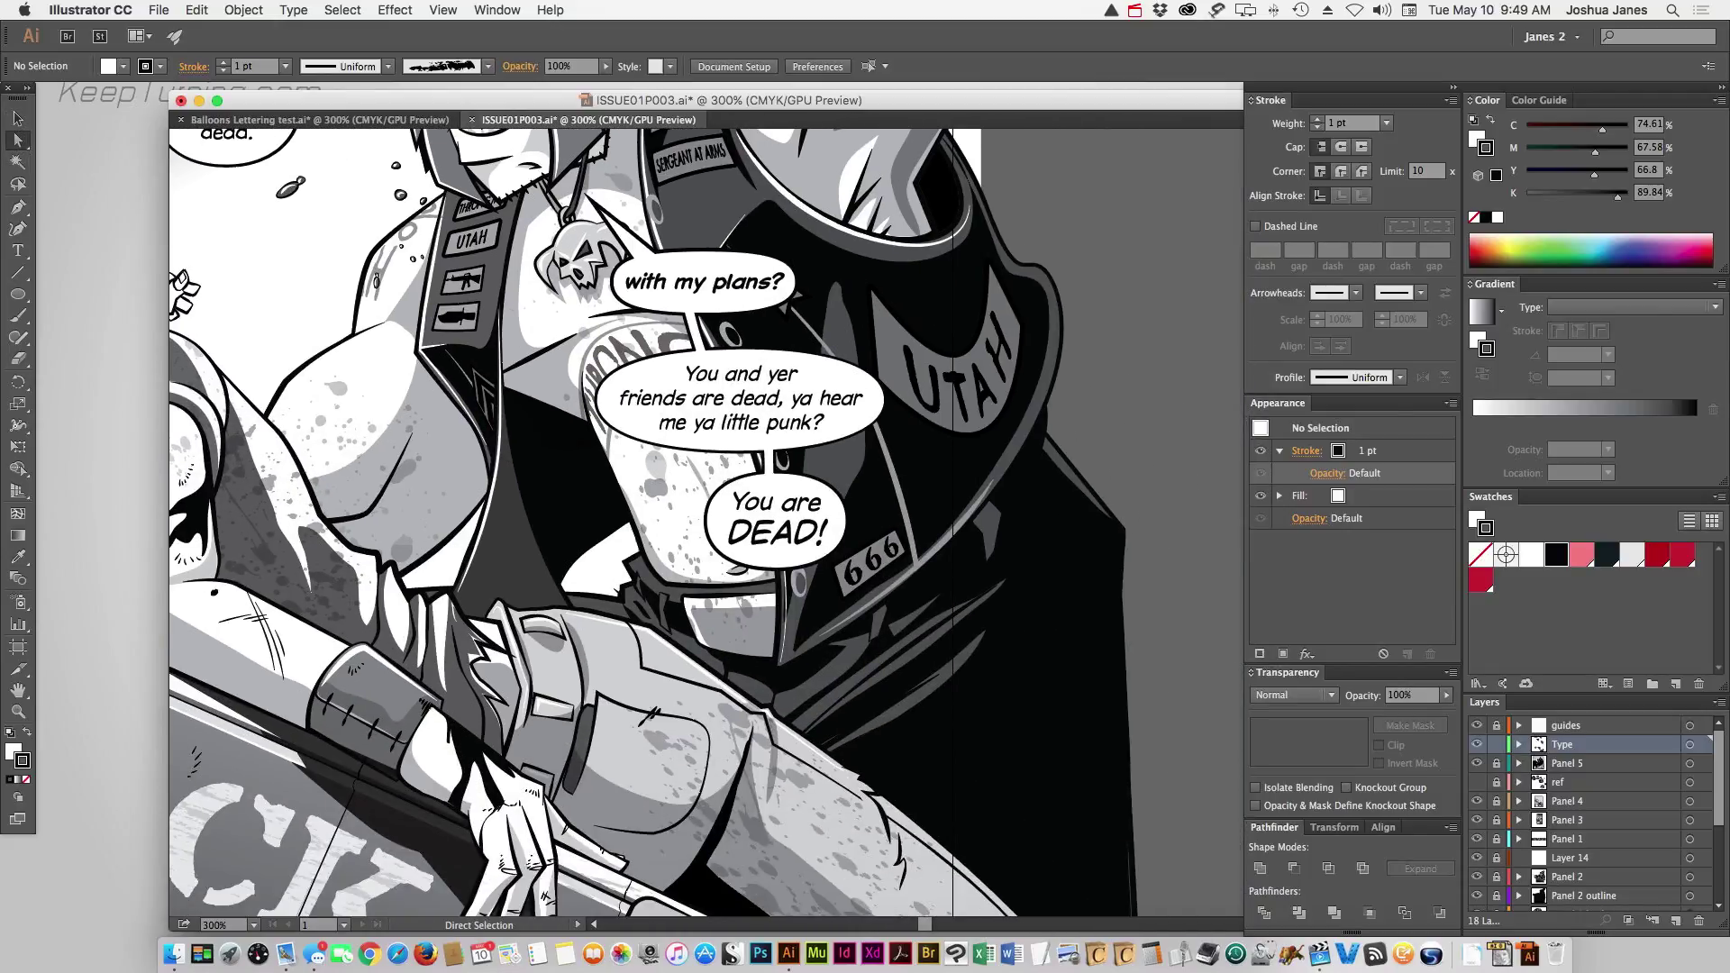
click(777, 532)
shift+click(779, 557)
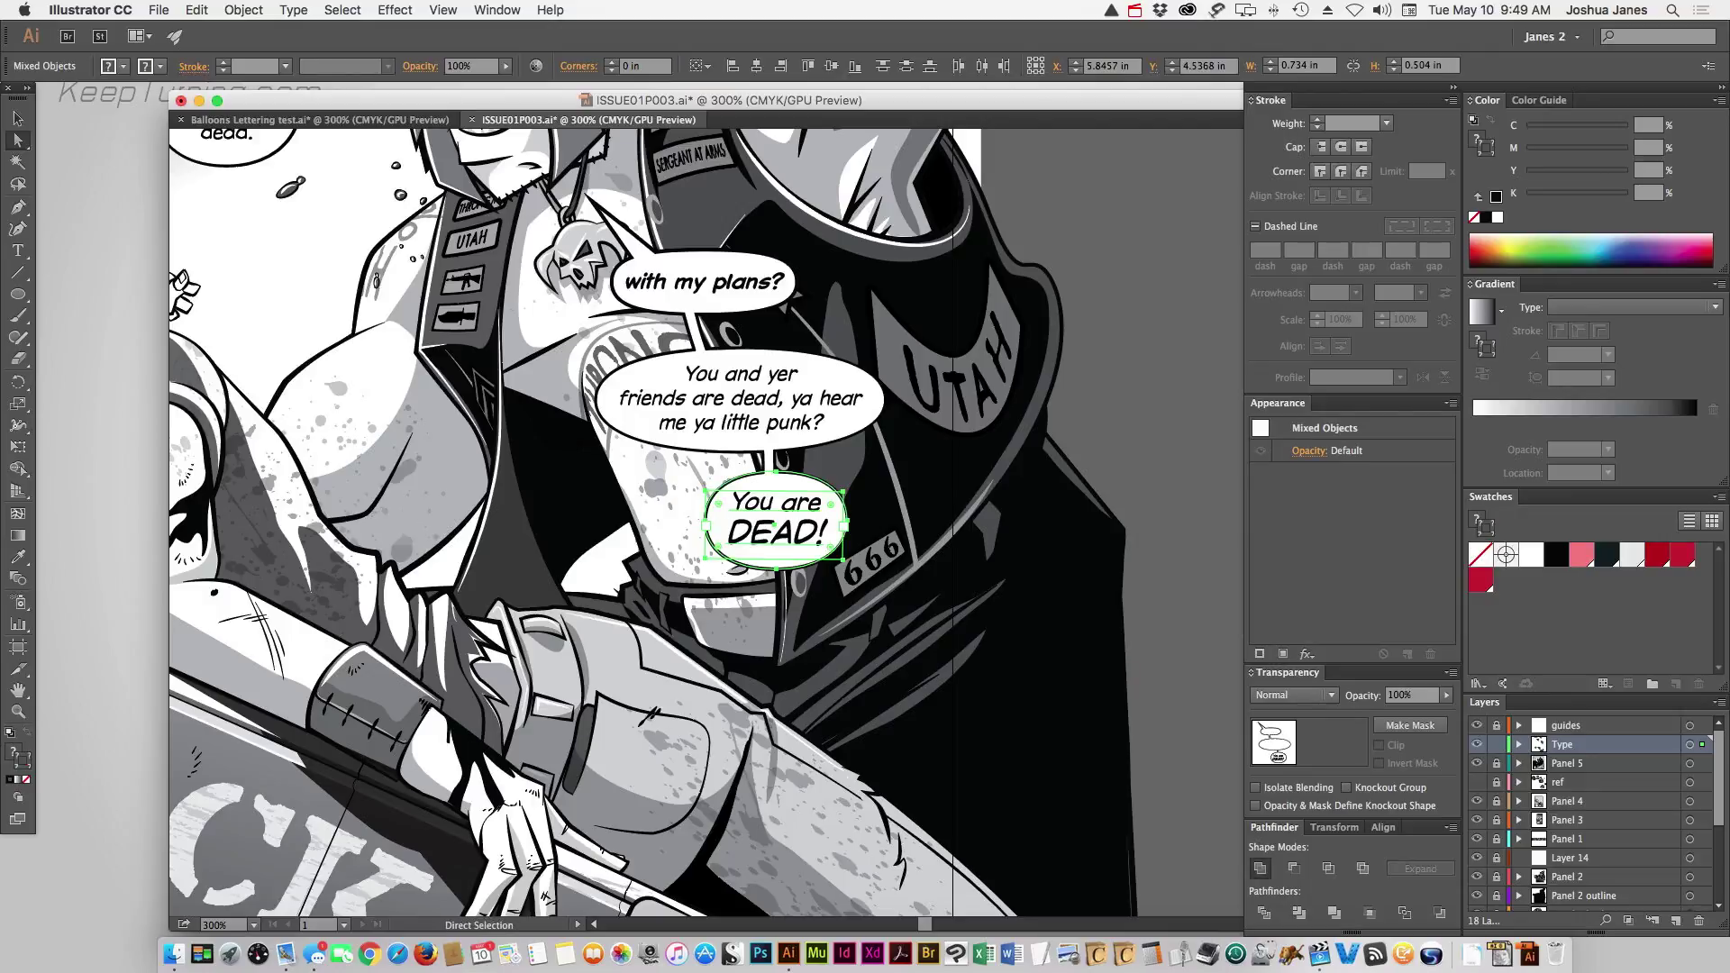
drag(776, 523, 756, 699)
Move the "You and yer friends are dead" balloon down with its lettering, and reposition the connector to the "You are DEAD!" balloon
click(754, 399)
shift+click(754, 441)
drag(753, 401, 740, 543)
drag(767, 458, 759, 610)
Move the "with my plans?" balloon and lettering down and slightly left, keeping its connector joined to the balloon below
click(703, 284)
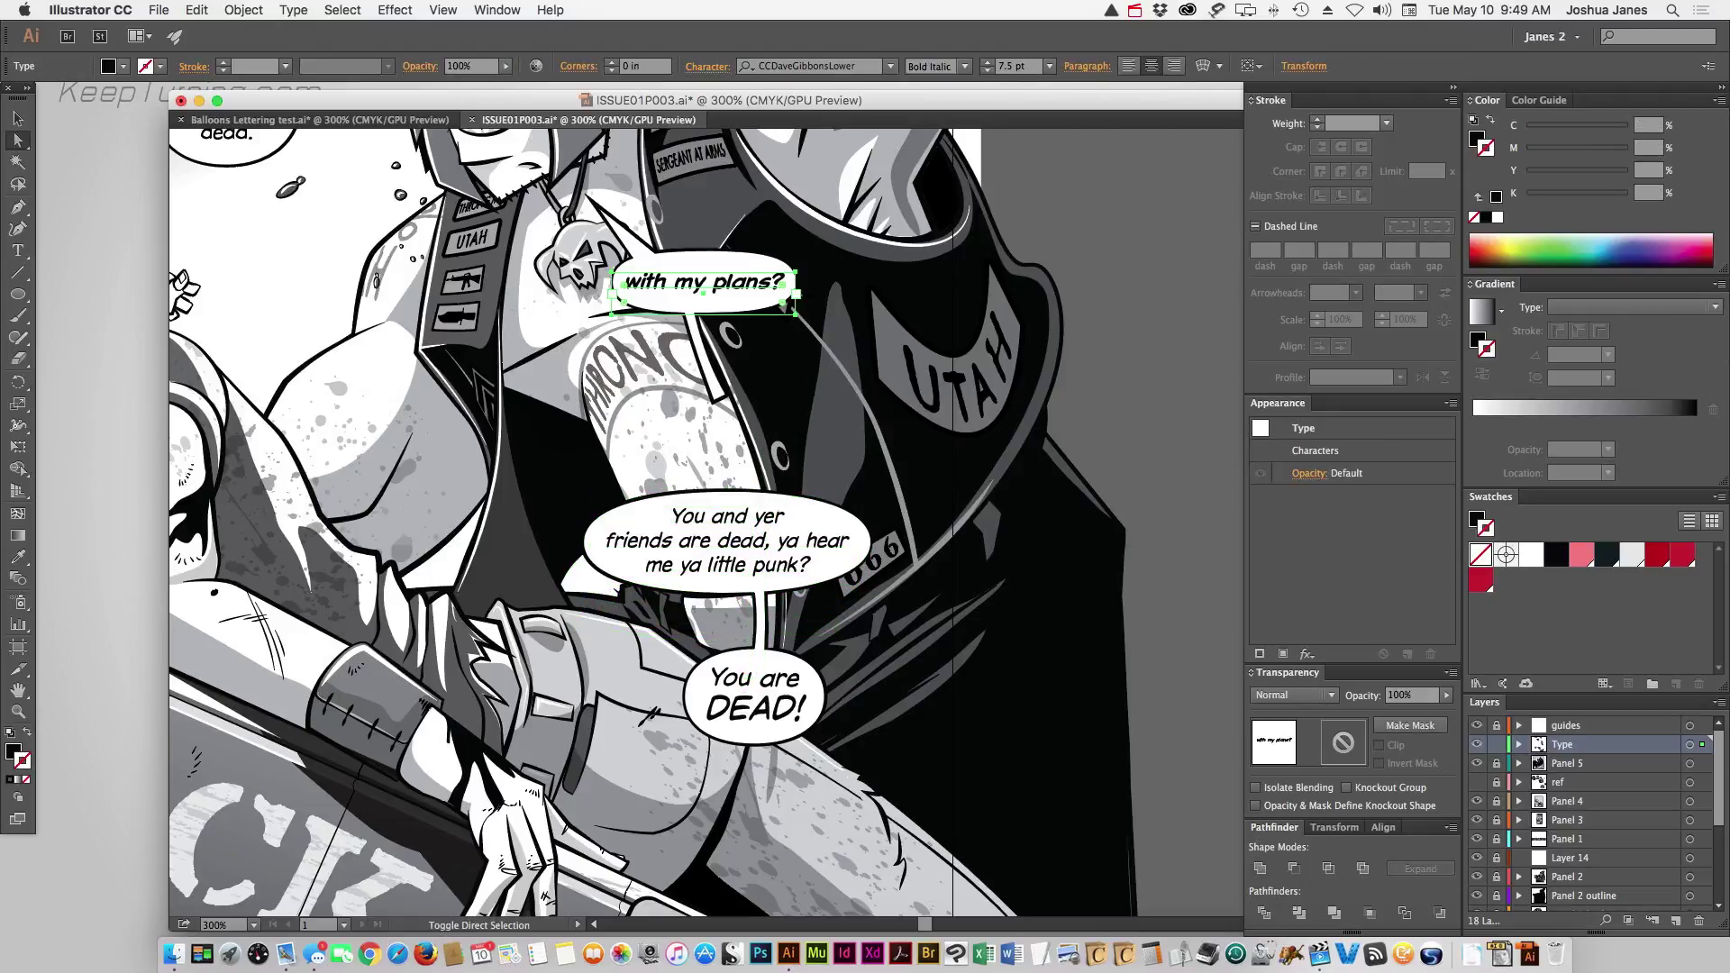
shift+click(704, 304)
shift+click(705, 356)
drag(704, 356, 737, 519)
click(622, 424)
click(642, 431)
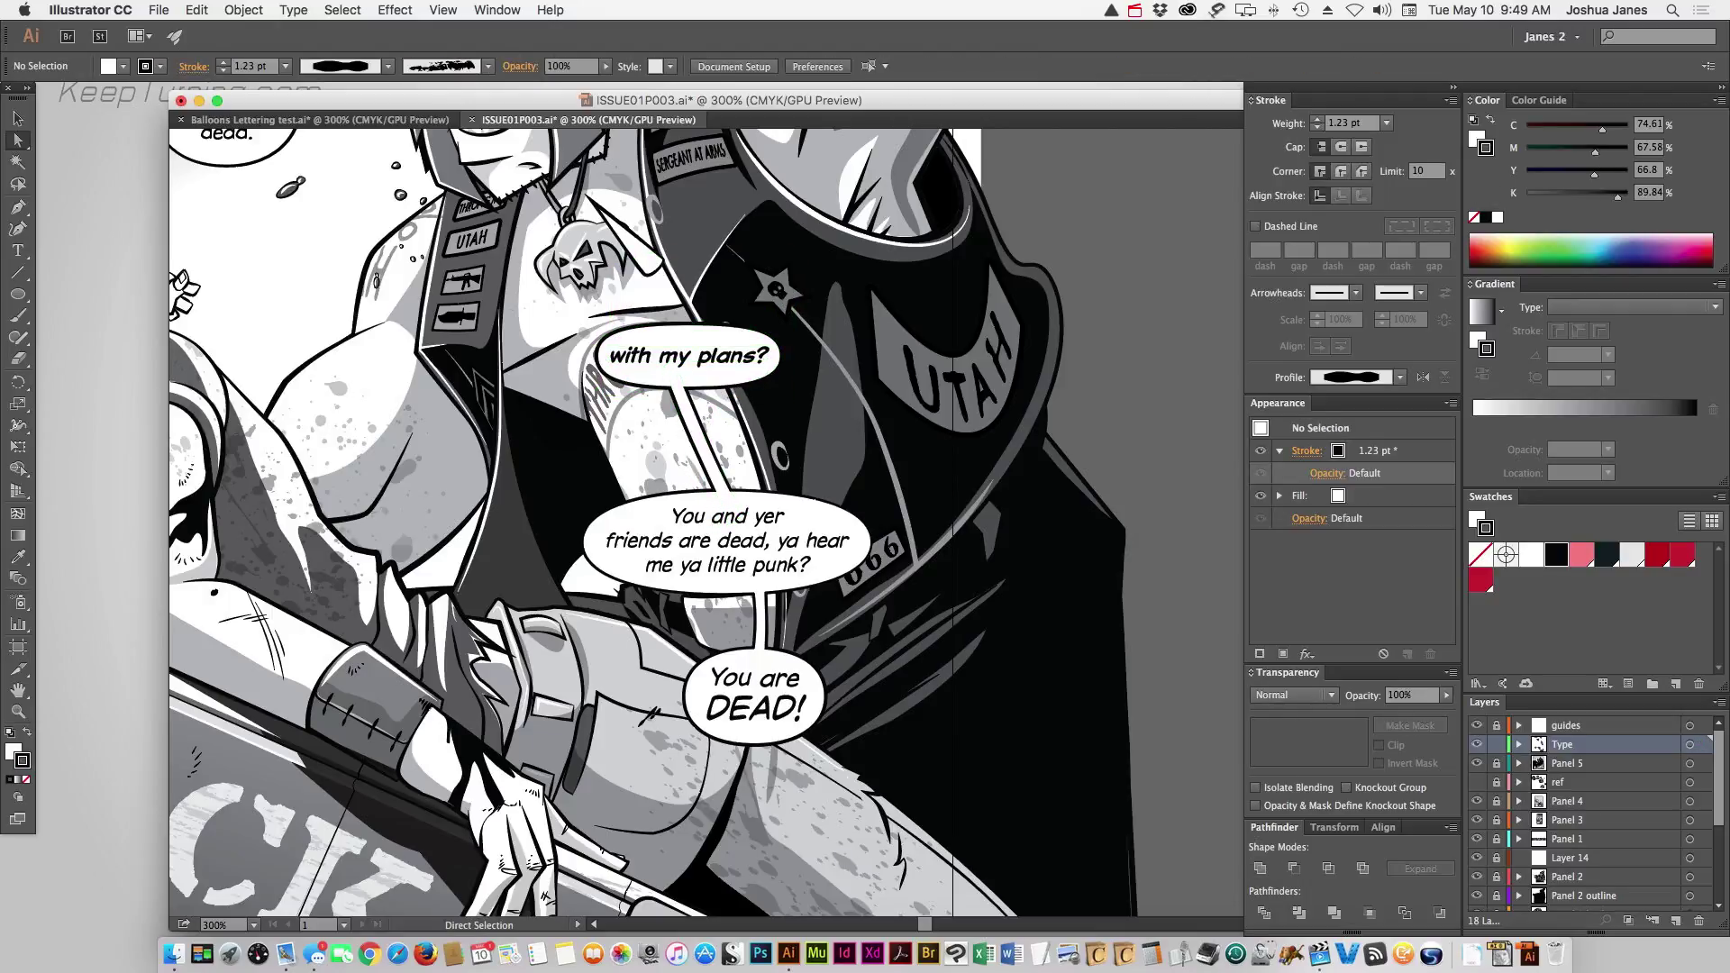
Reshape the tail of the "with my plans?" balloon so it rises from the balloon toward the large masked character's face
drag(639, 248, 664, 315)
key(super+z)
drag(671, 244, 600, 182)
click(637, 259)
key(super+shift+a)
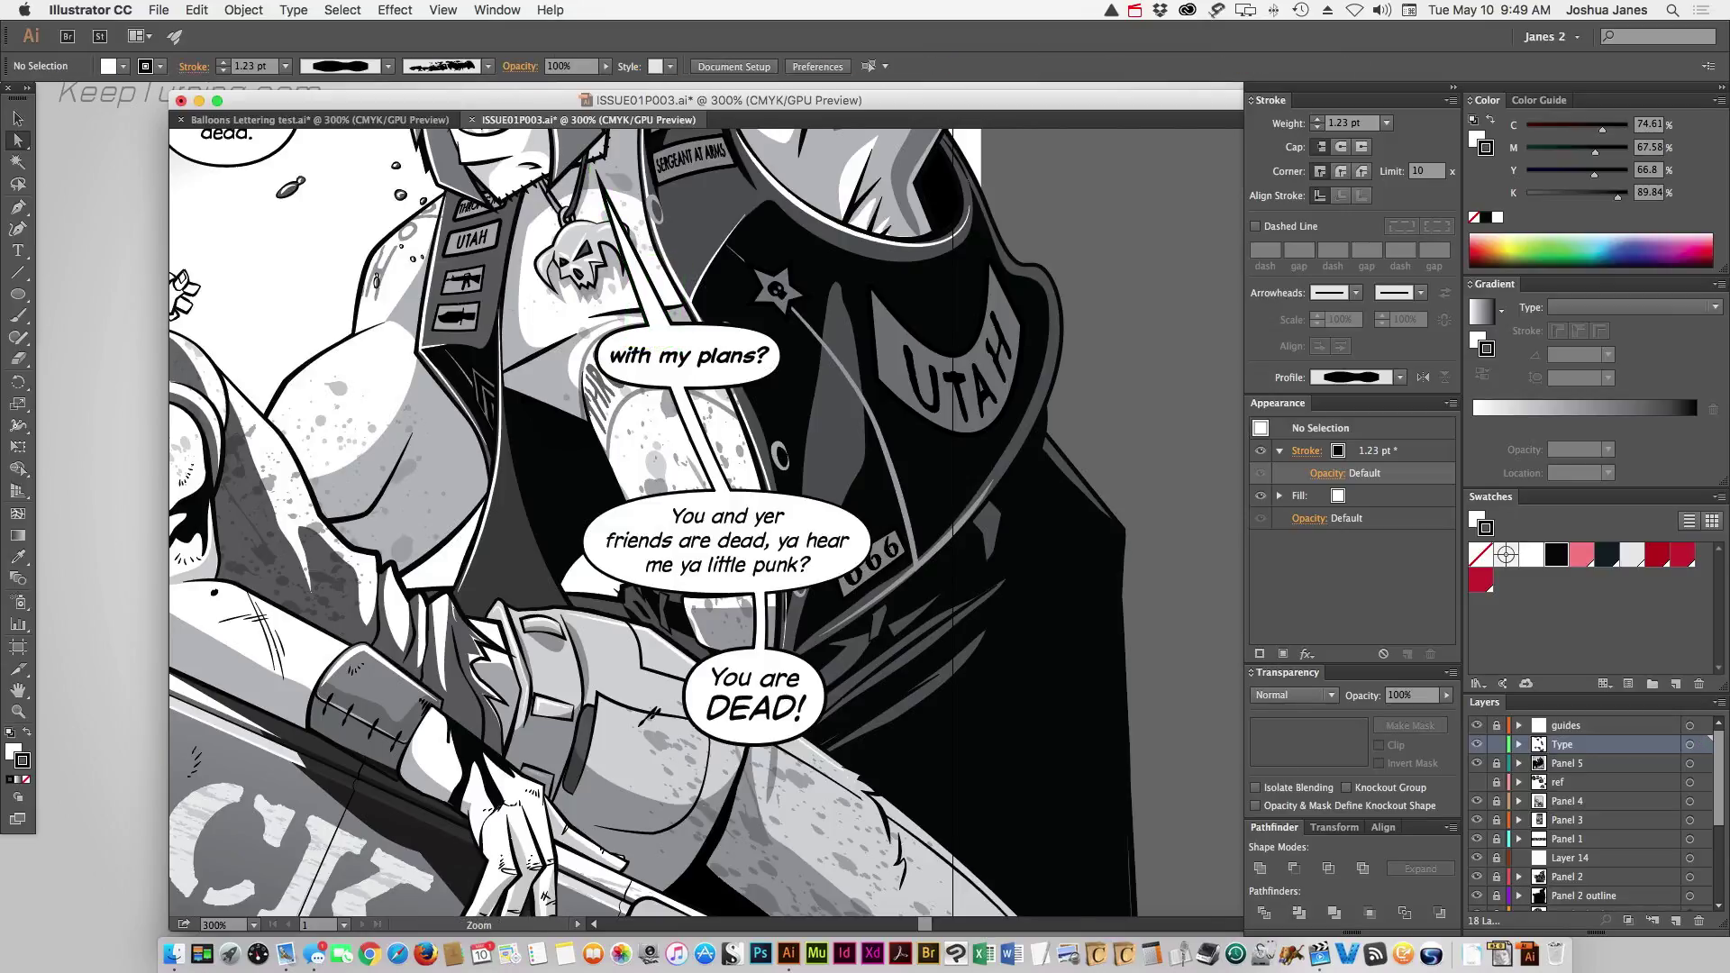
Hide every layer except Type, and show all layers again, including ref and the sketches
key(super+minus)
key(super+minus)
drag(667, 631, 670, 348)
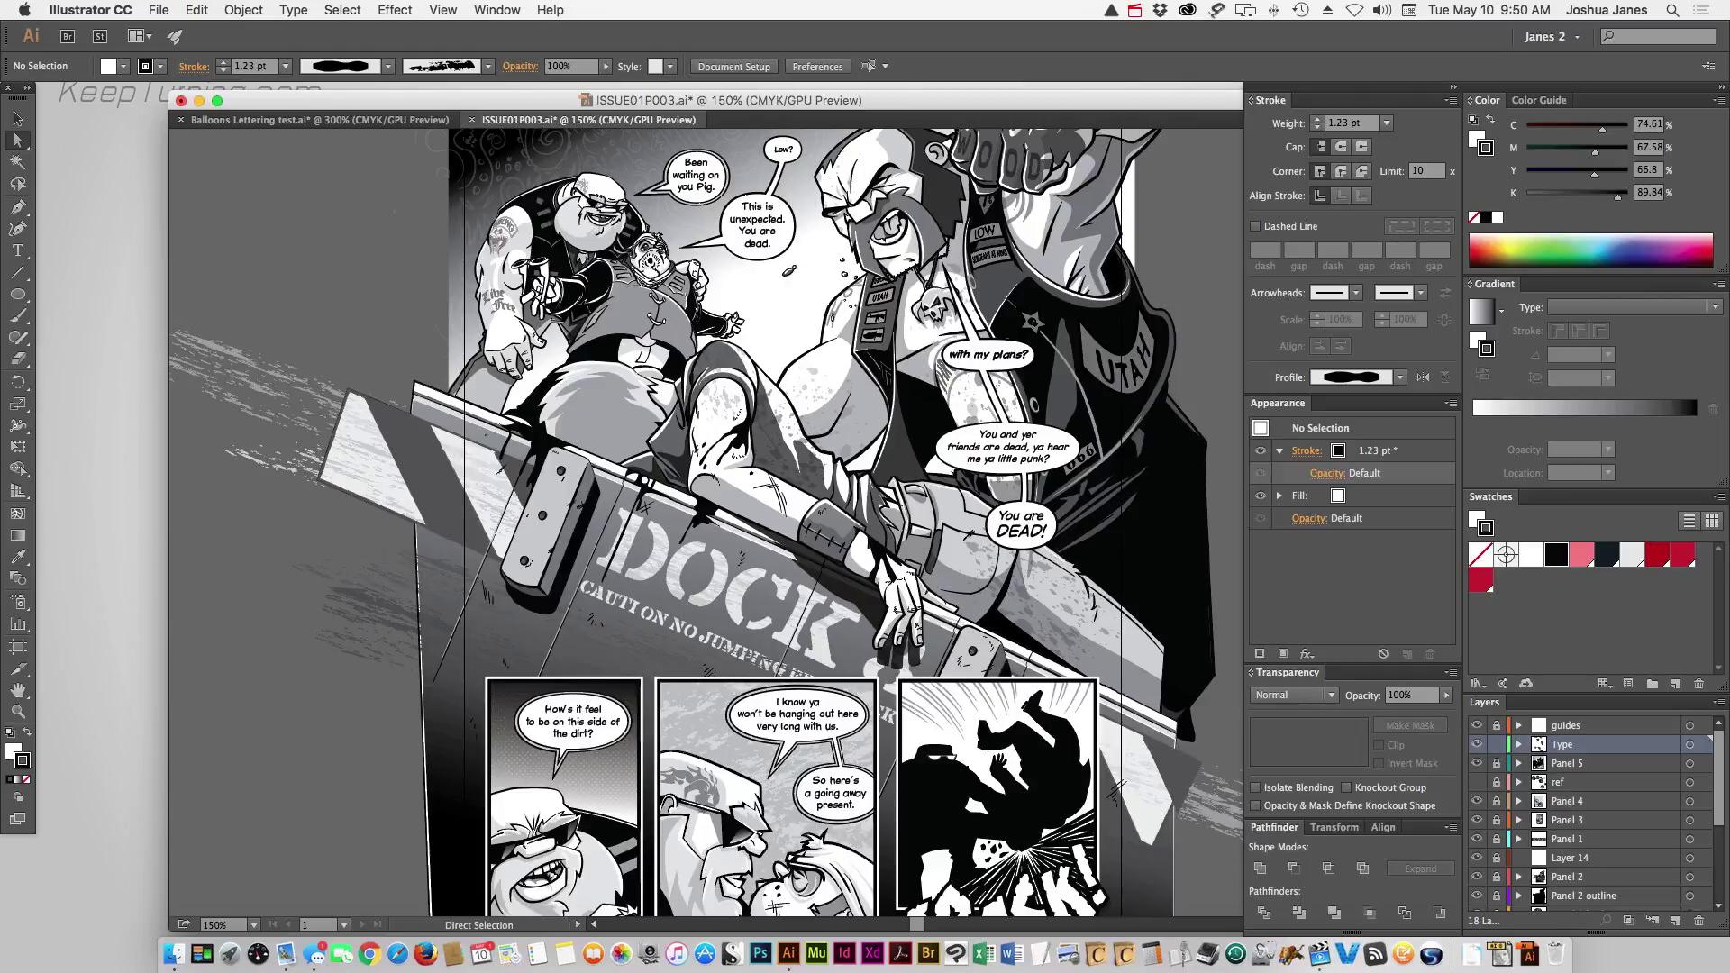
drag(712, 388, 684, 555)
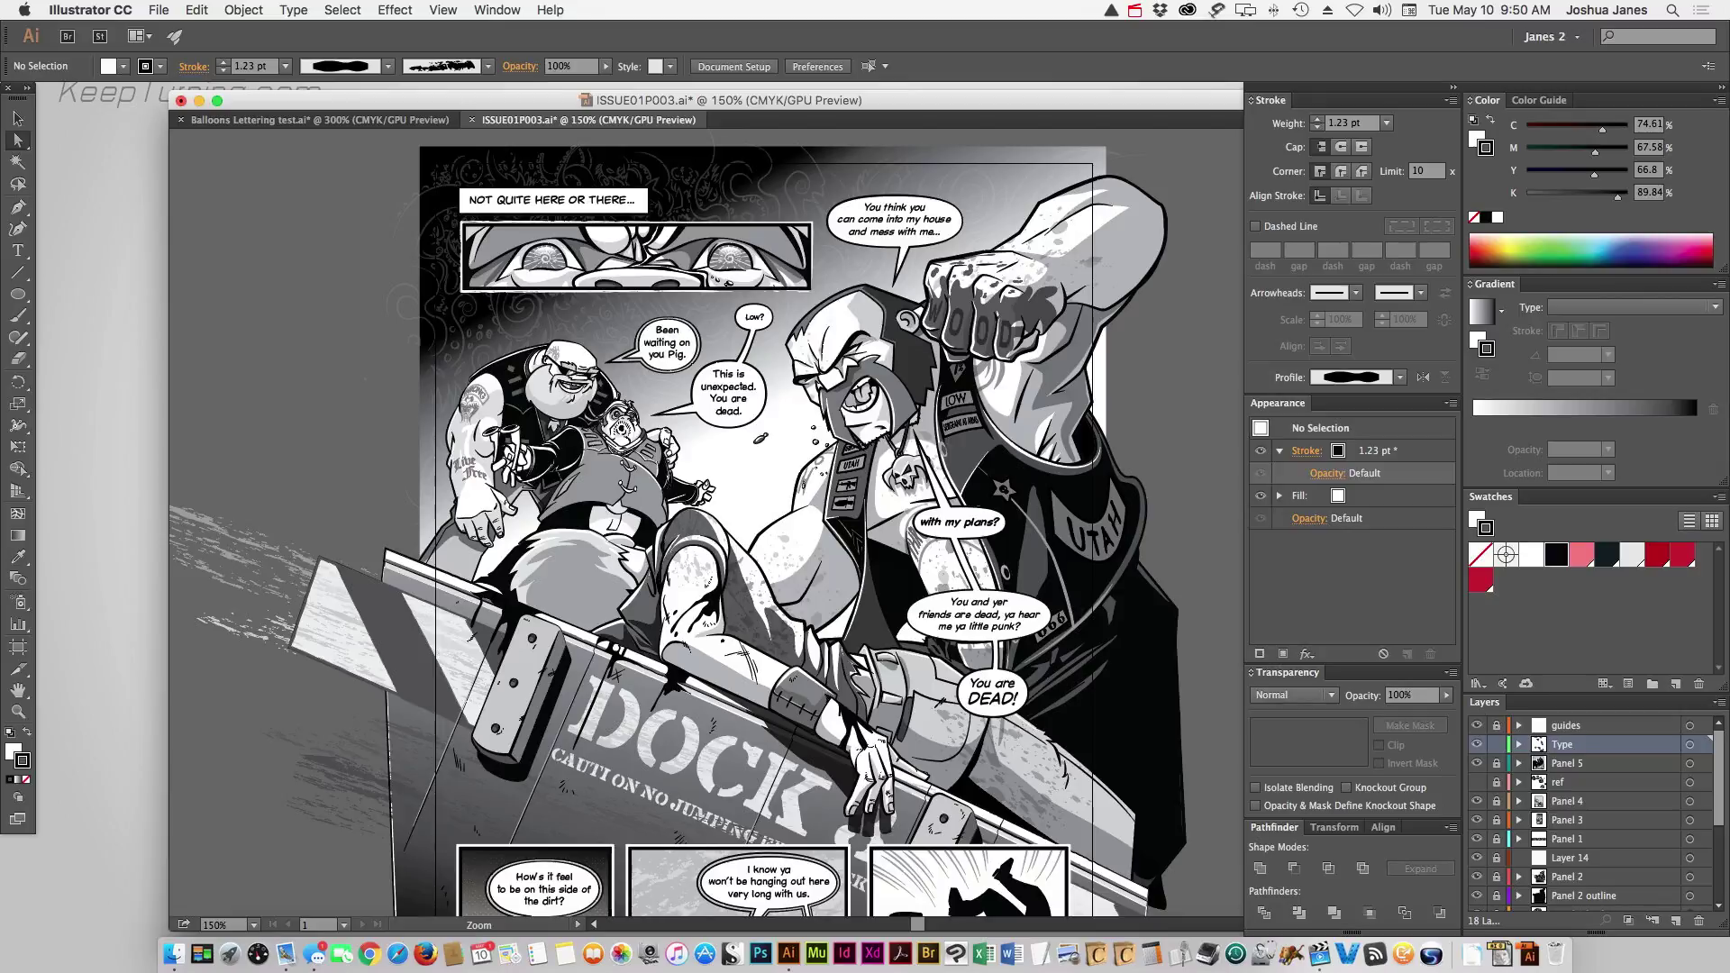
super+double_click(631, 408)
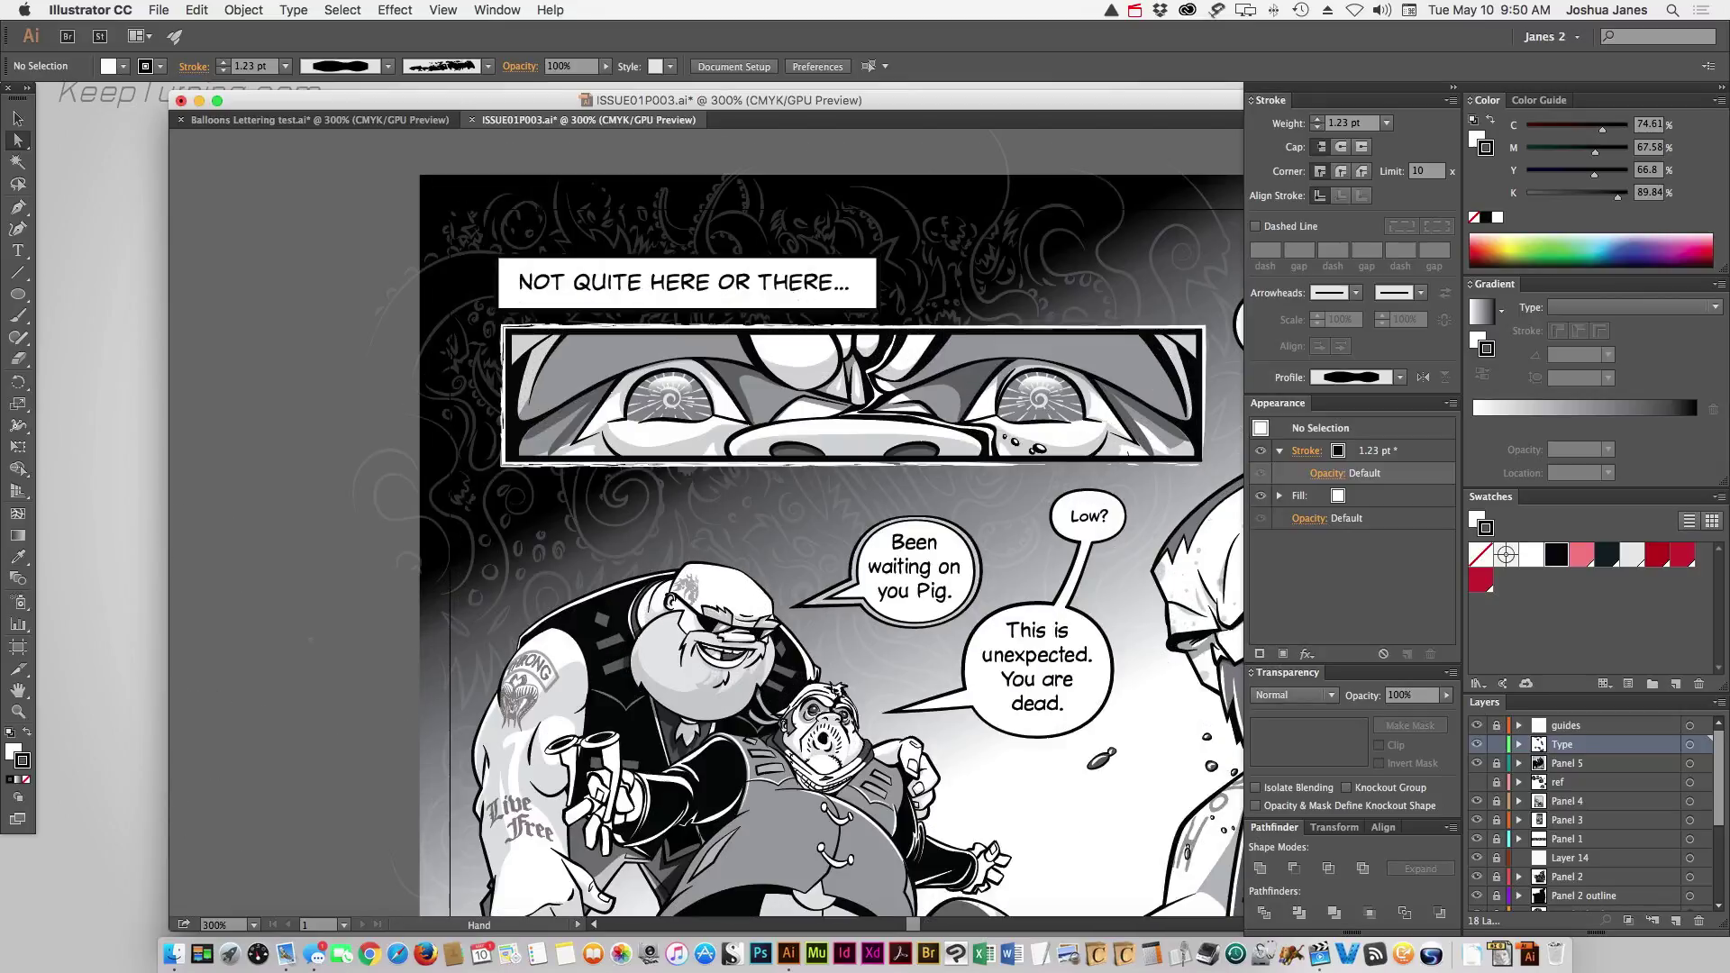
key(super+equal)
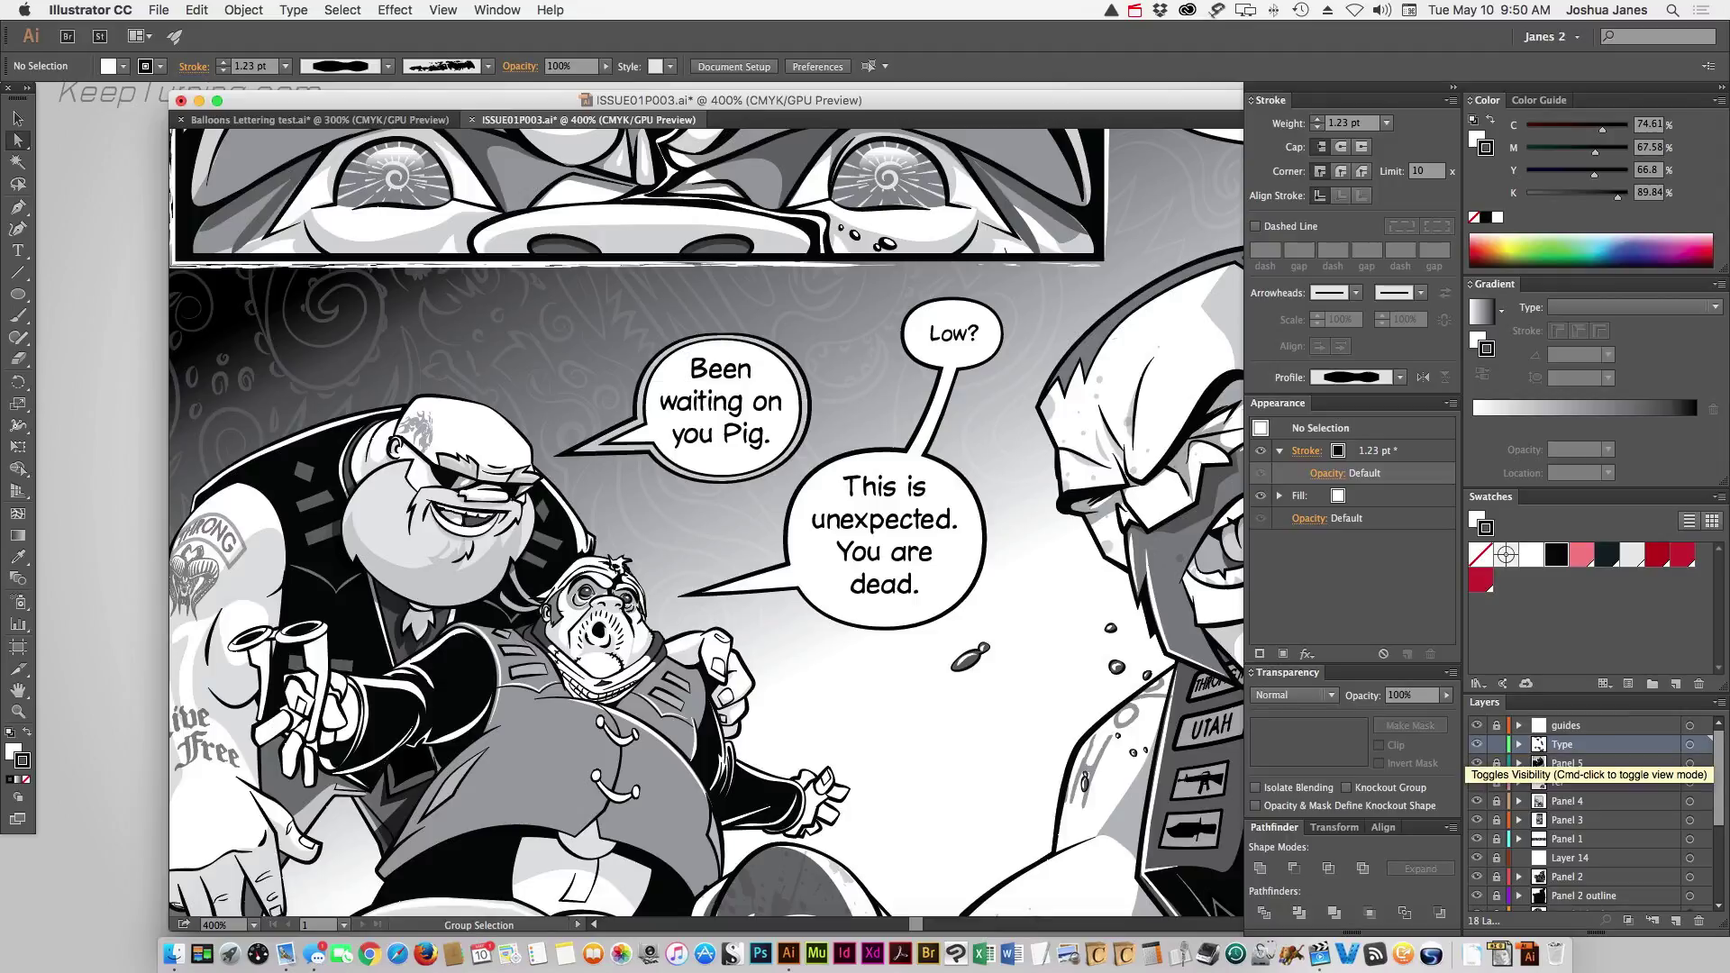
click(1477, 783)
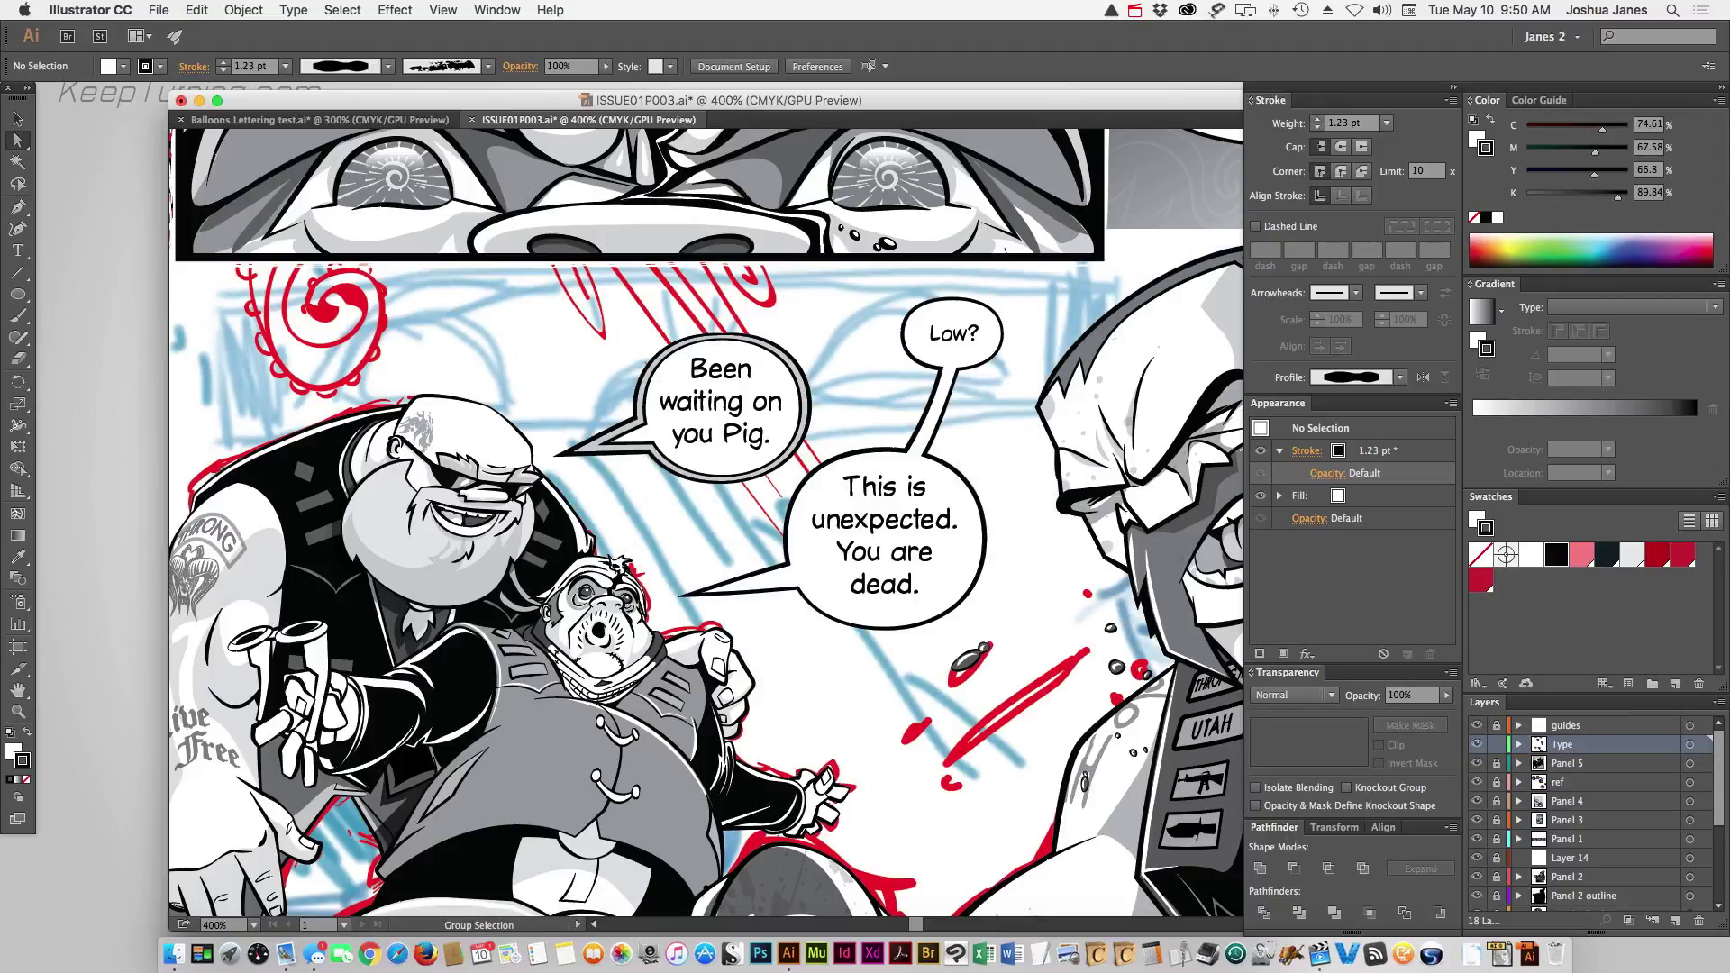
alt+click(1477, 745)
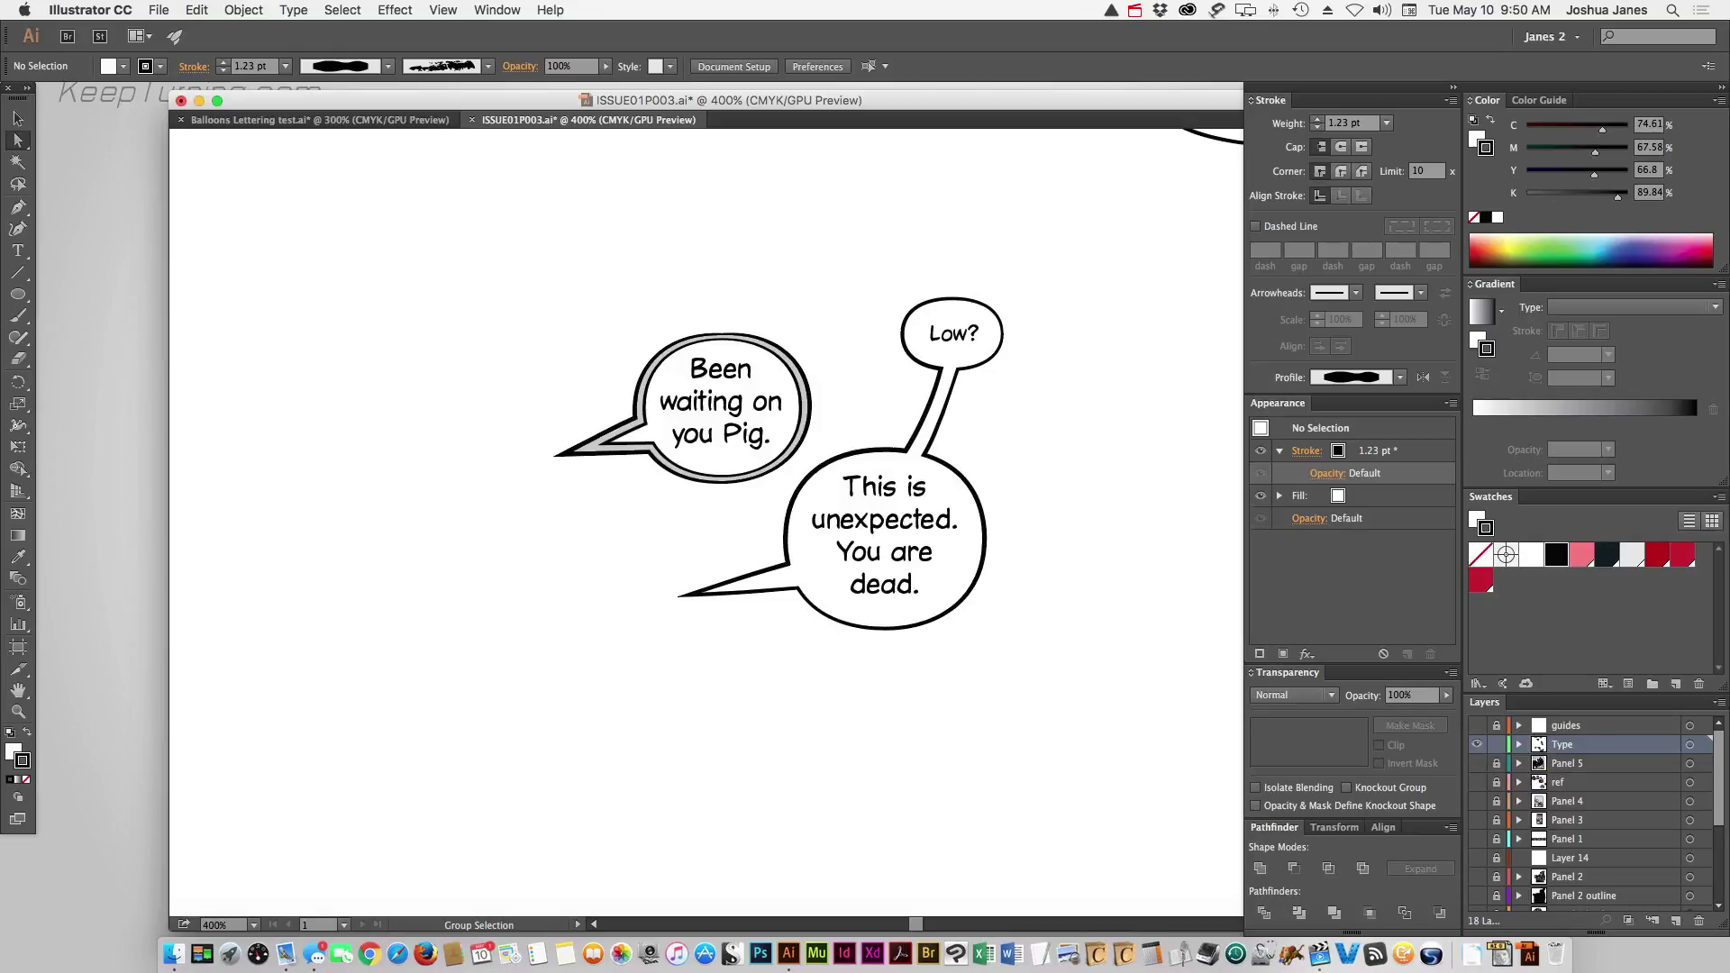
drag(1477, 725, 1491, 959)
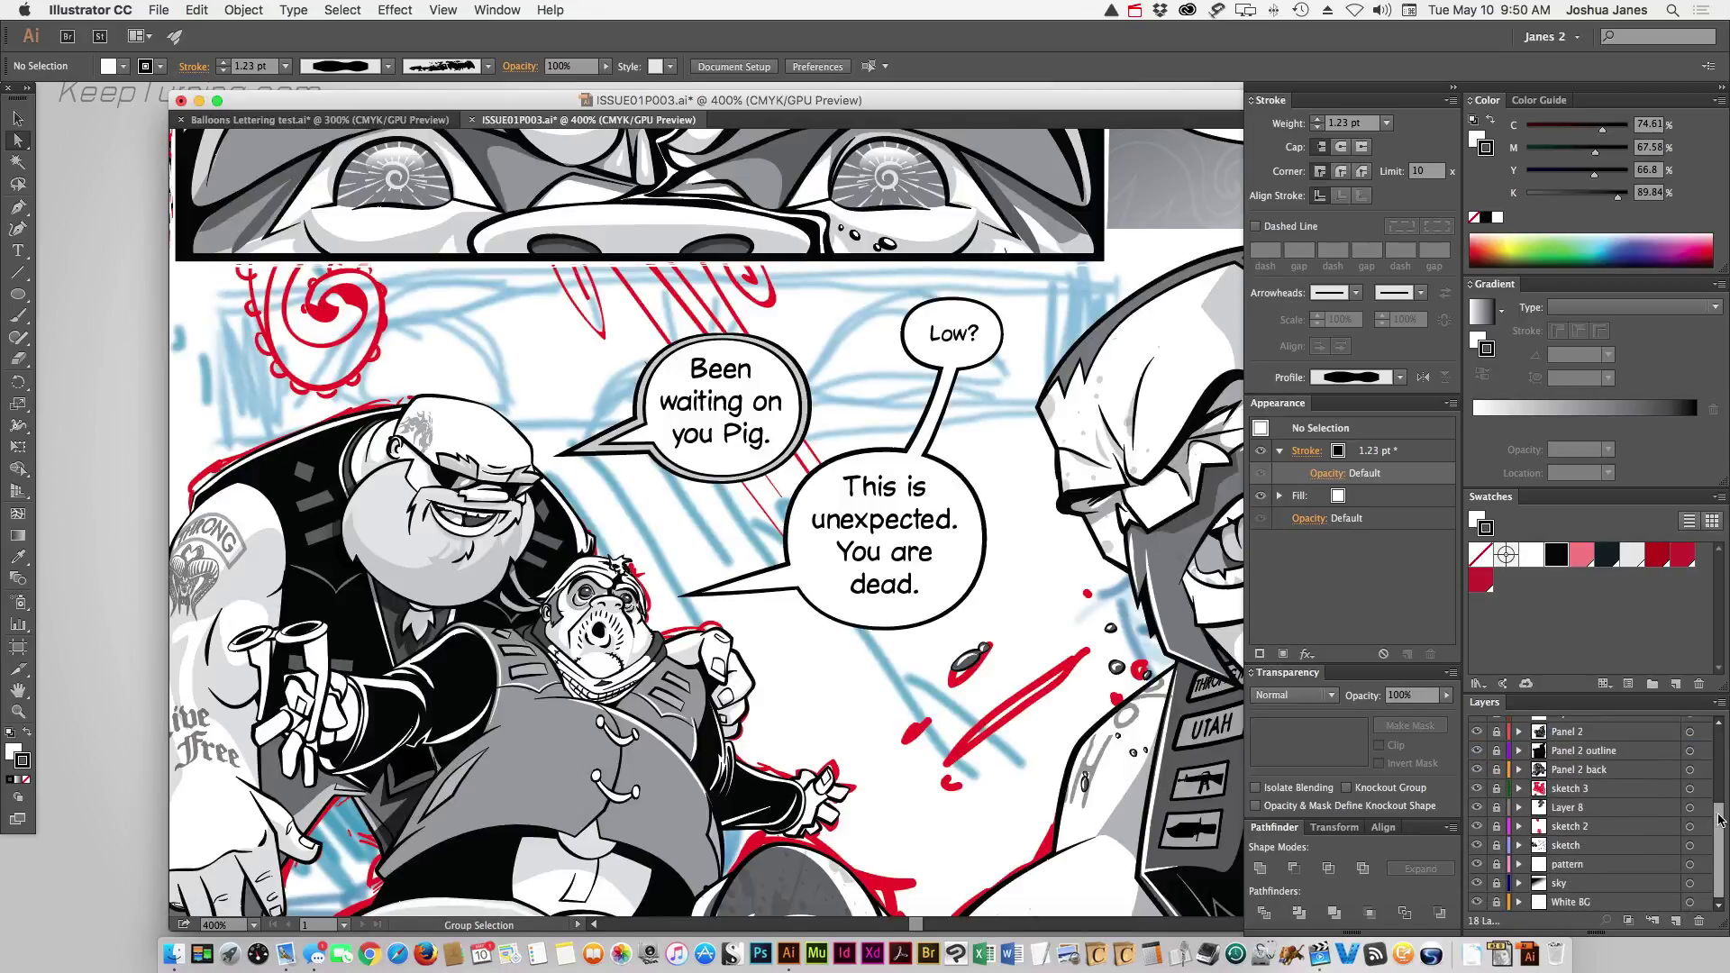
scroll(1721, 821, up, 5)
Toggle the Type layer between preview and outline view, leaving only that layer in outline view
super+click(1477, 744)
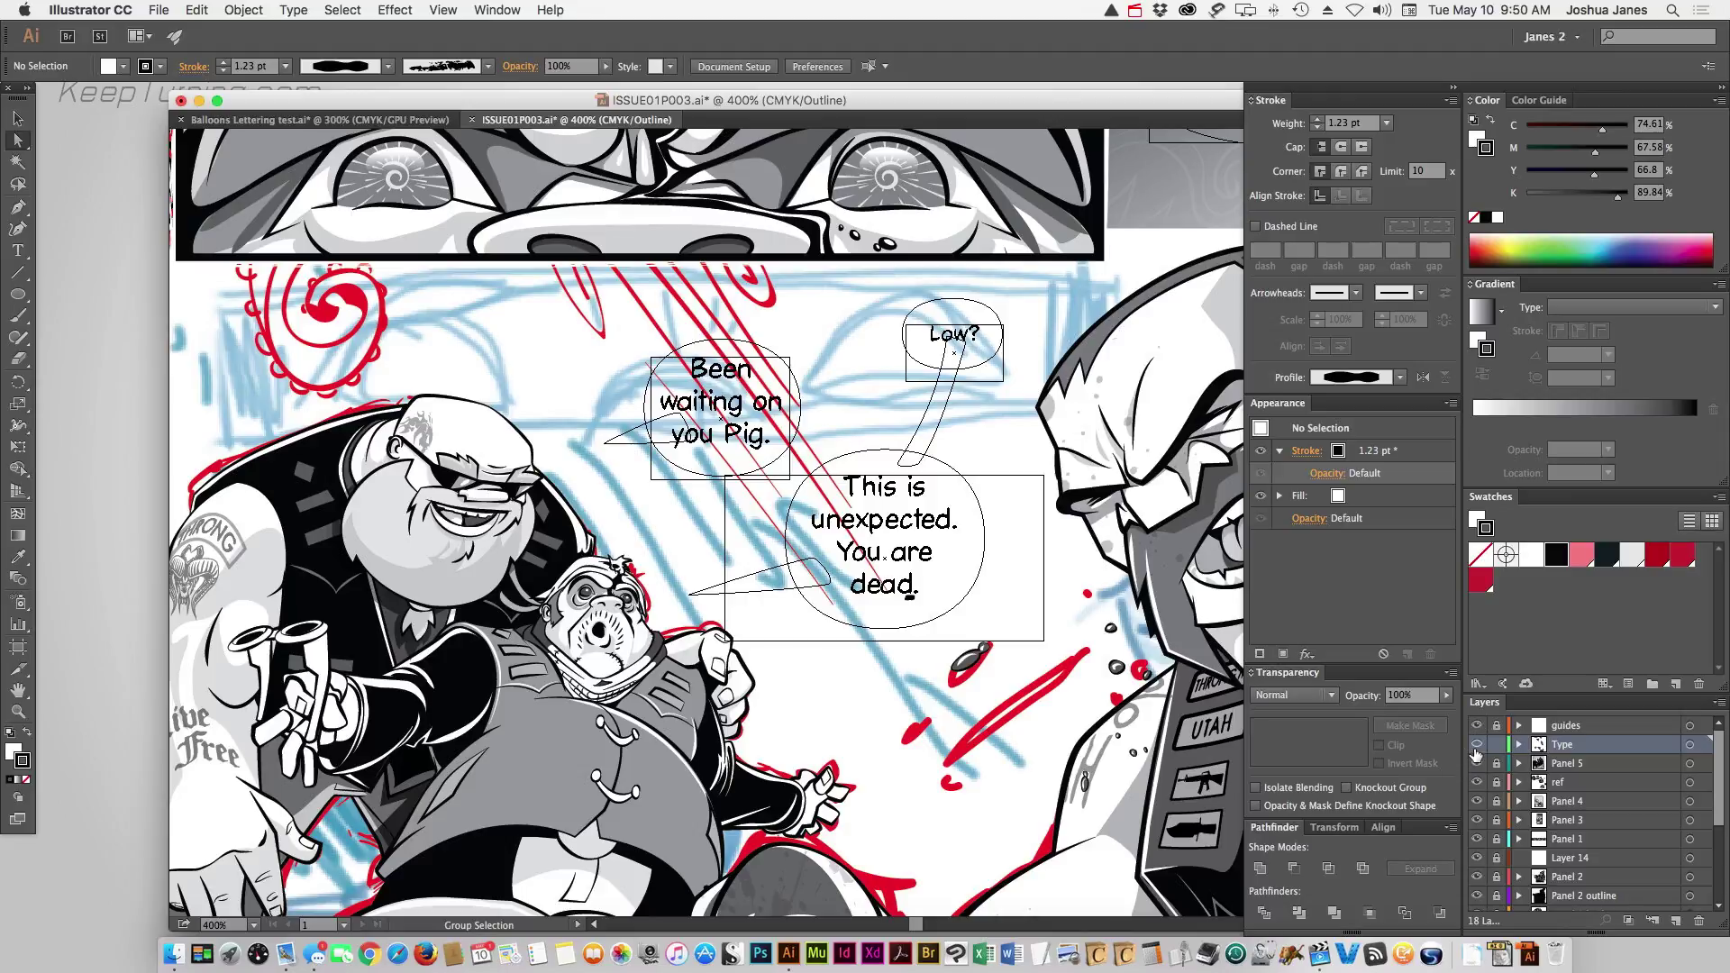
super+click(1477, 746)
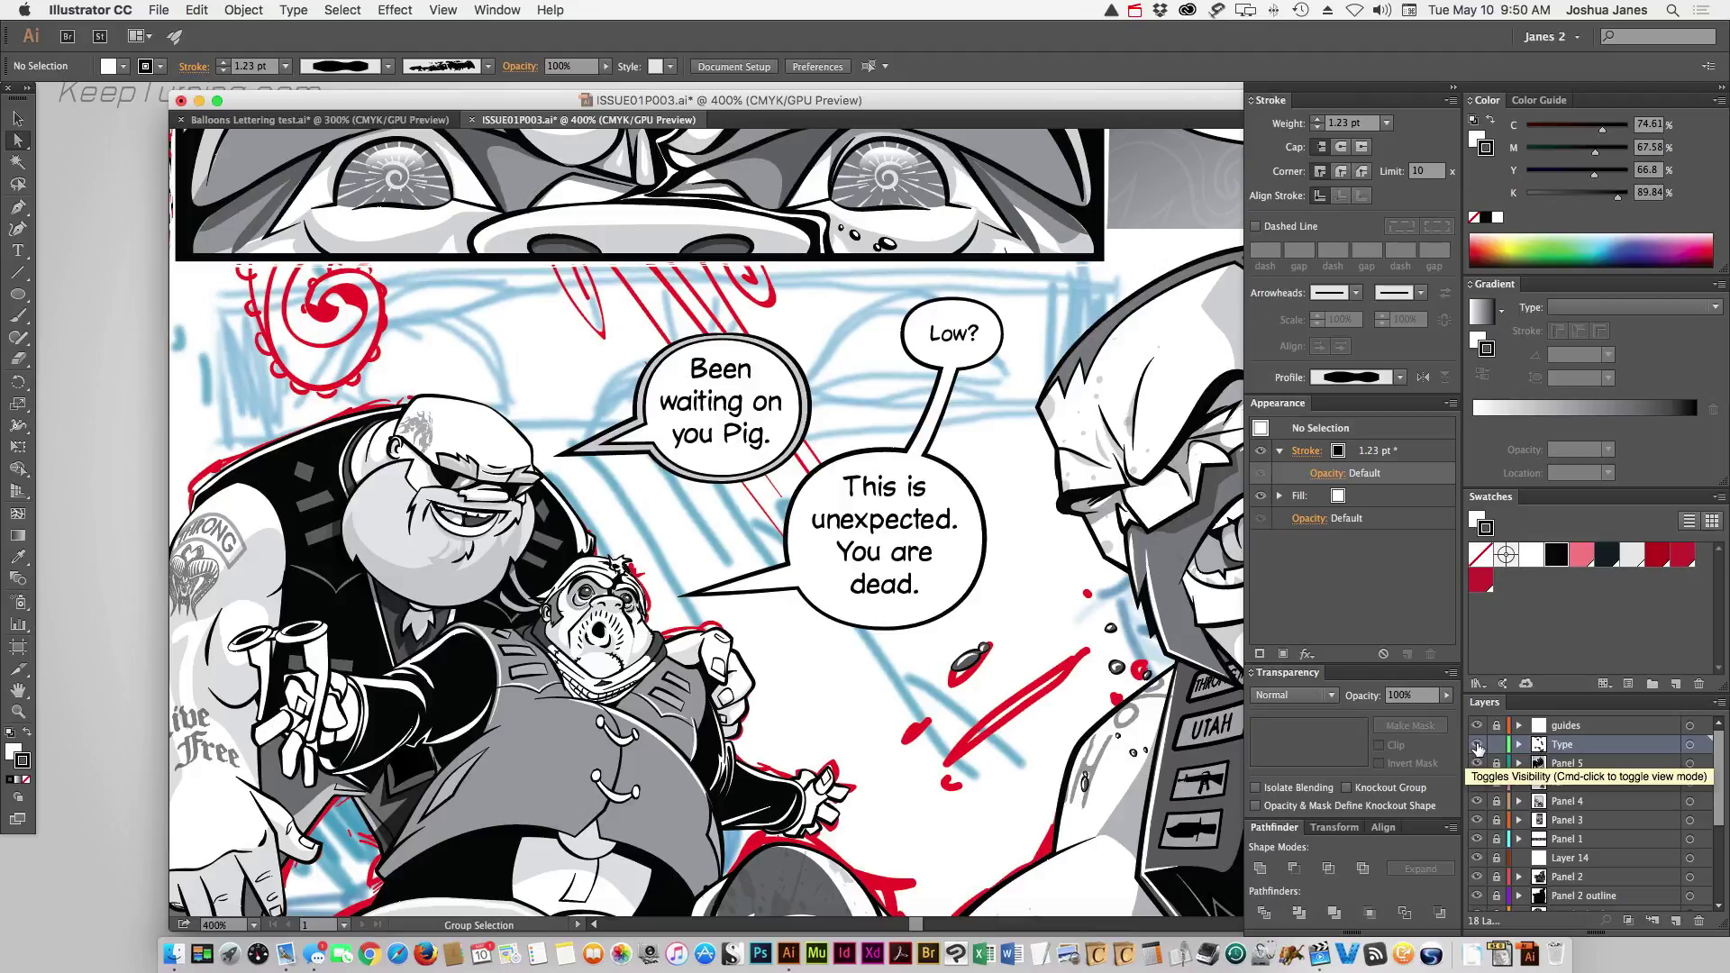
super+click(1477, 746)
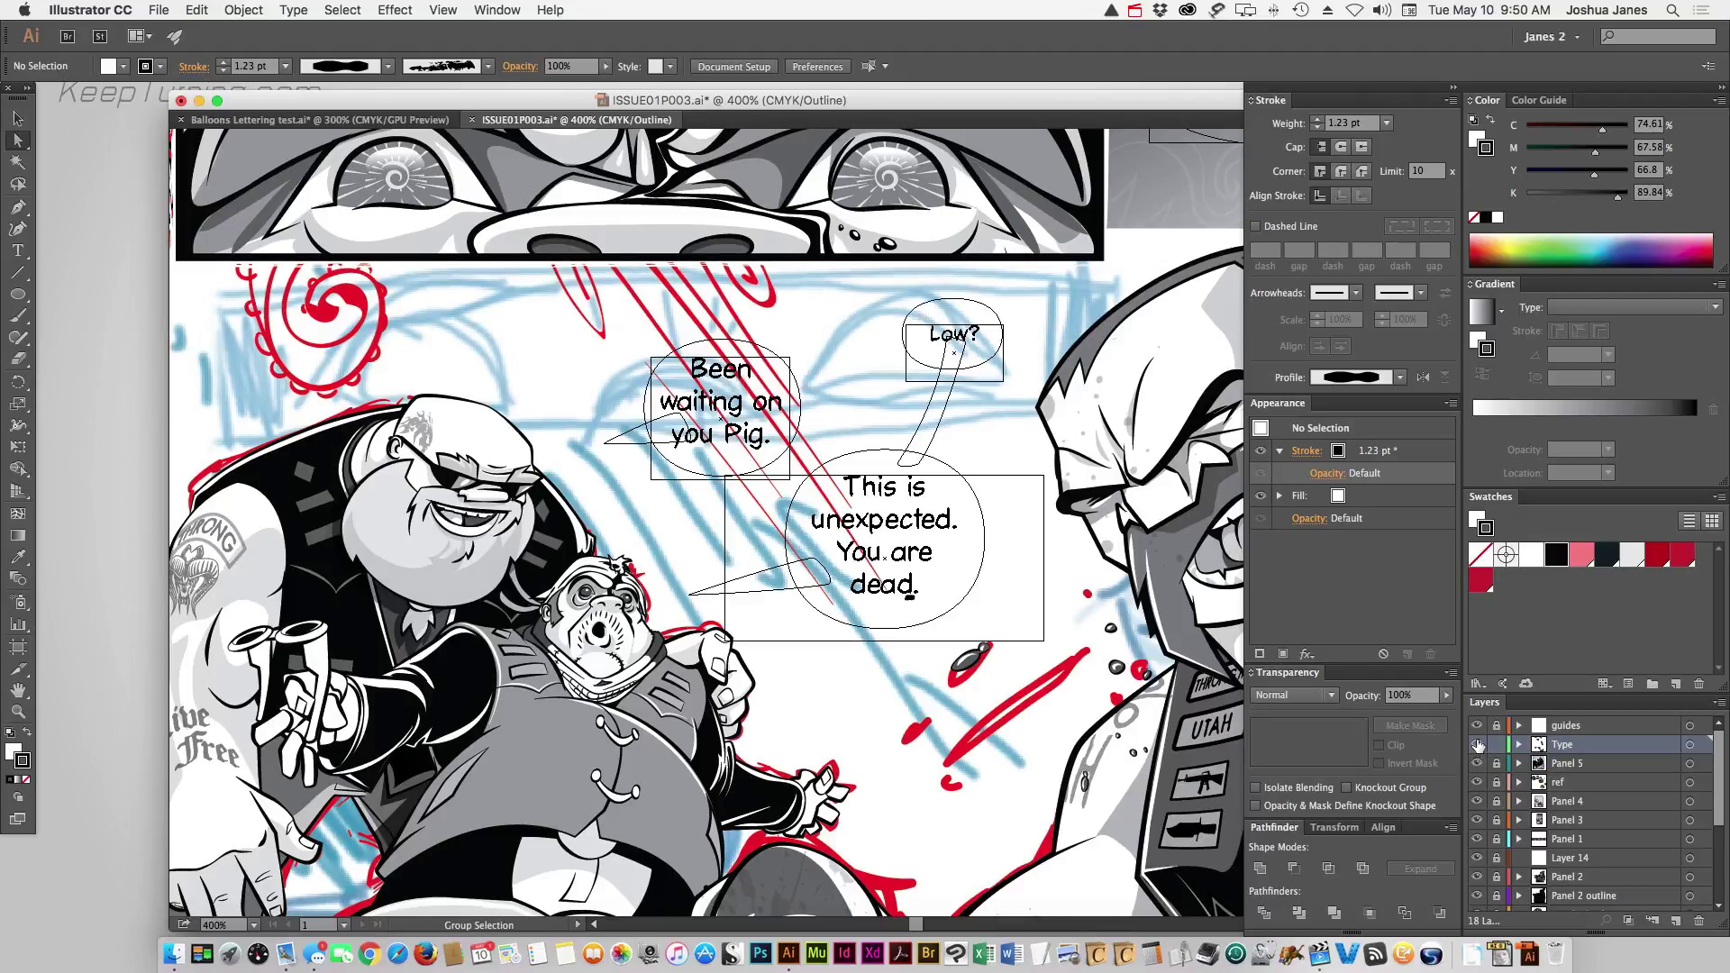
super+click(1477, 747)
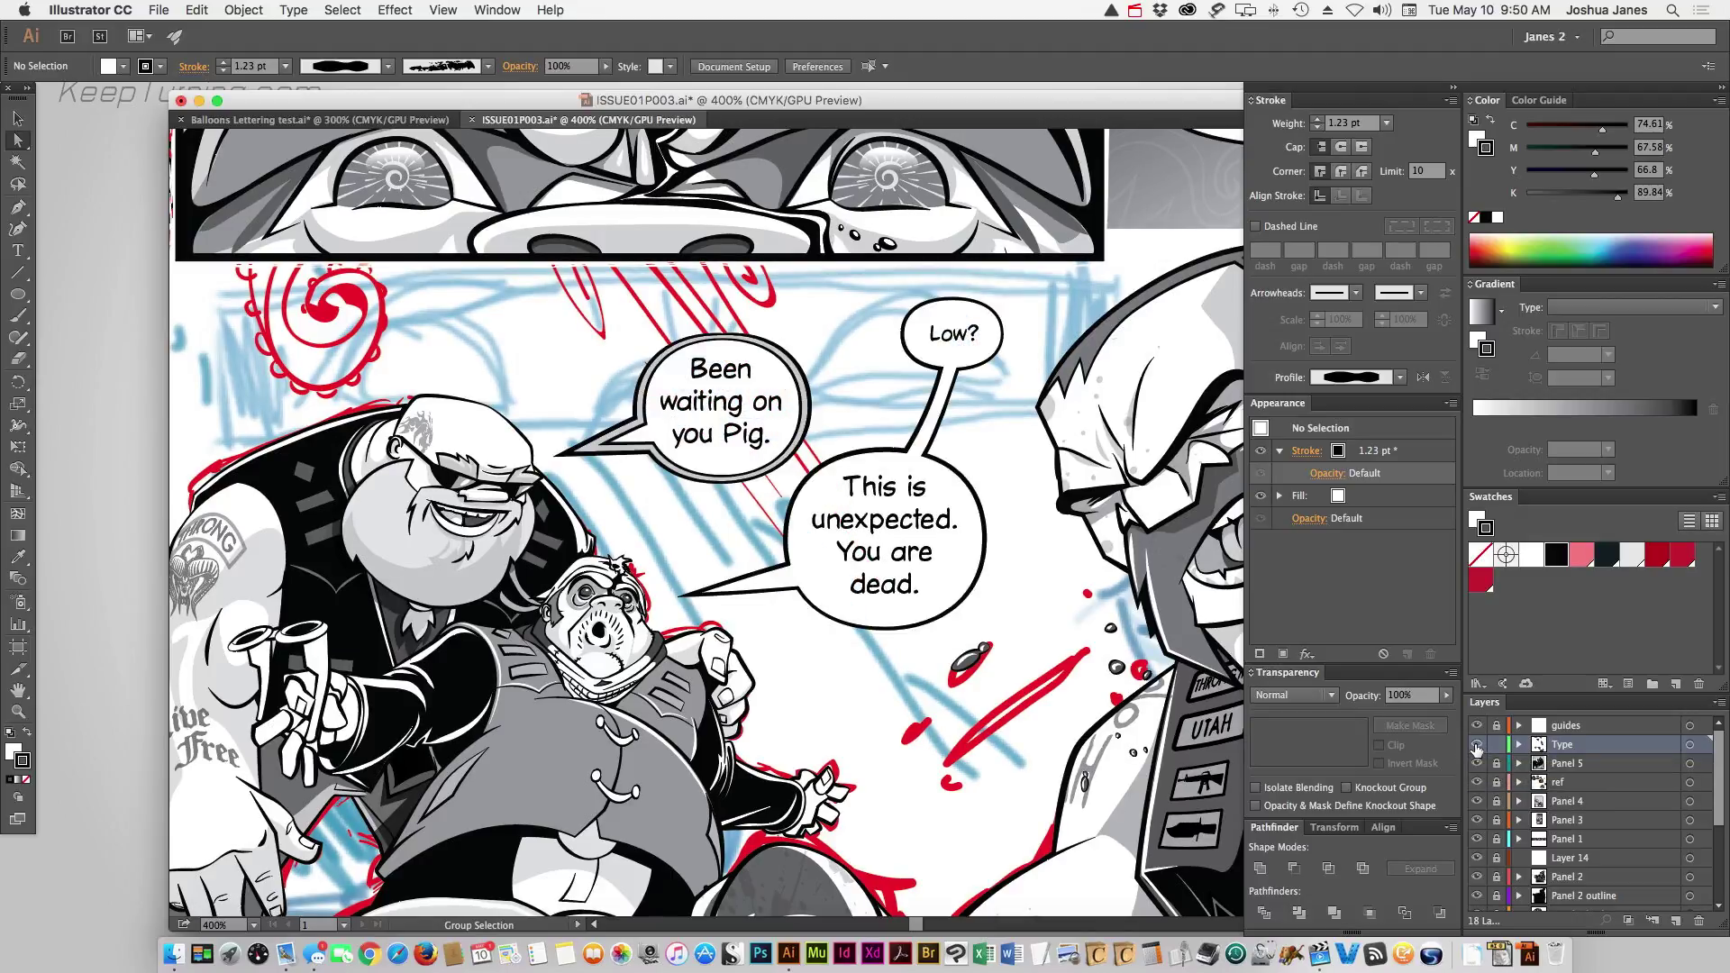
super+click(1477, 746)
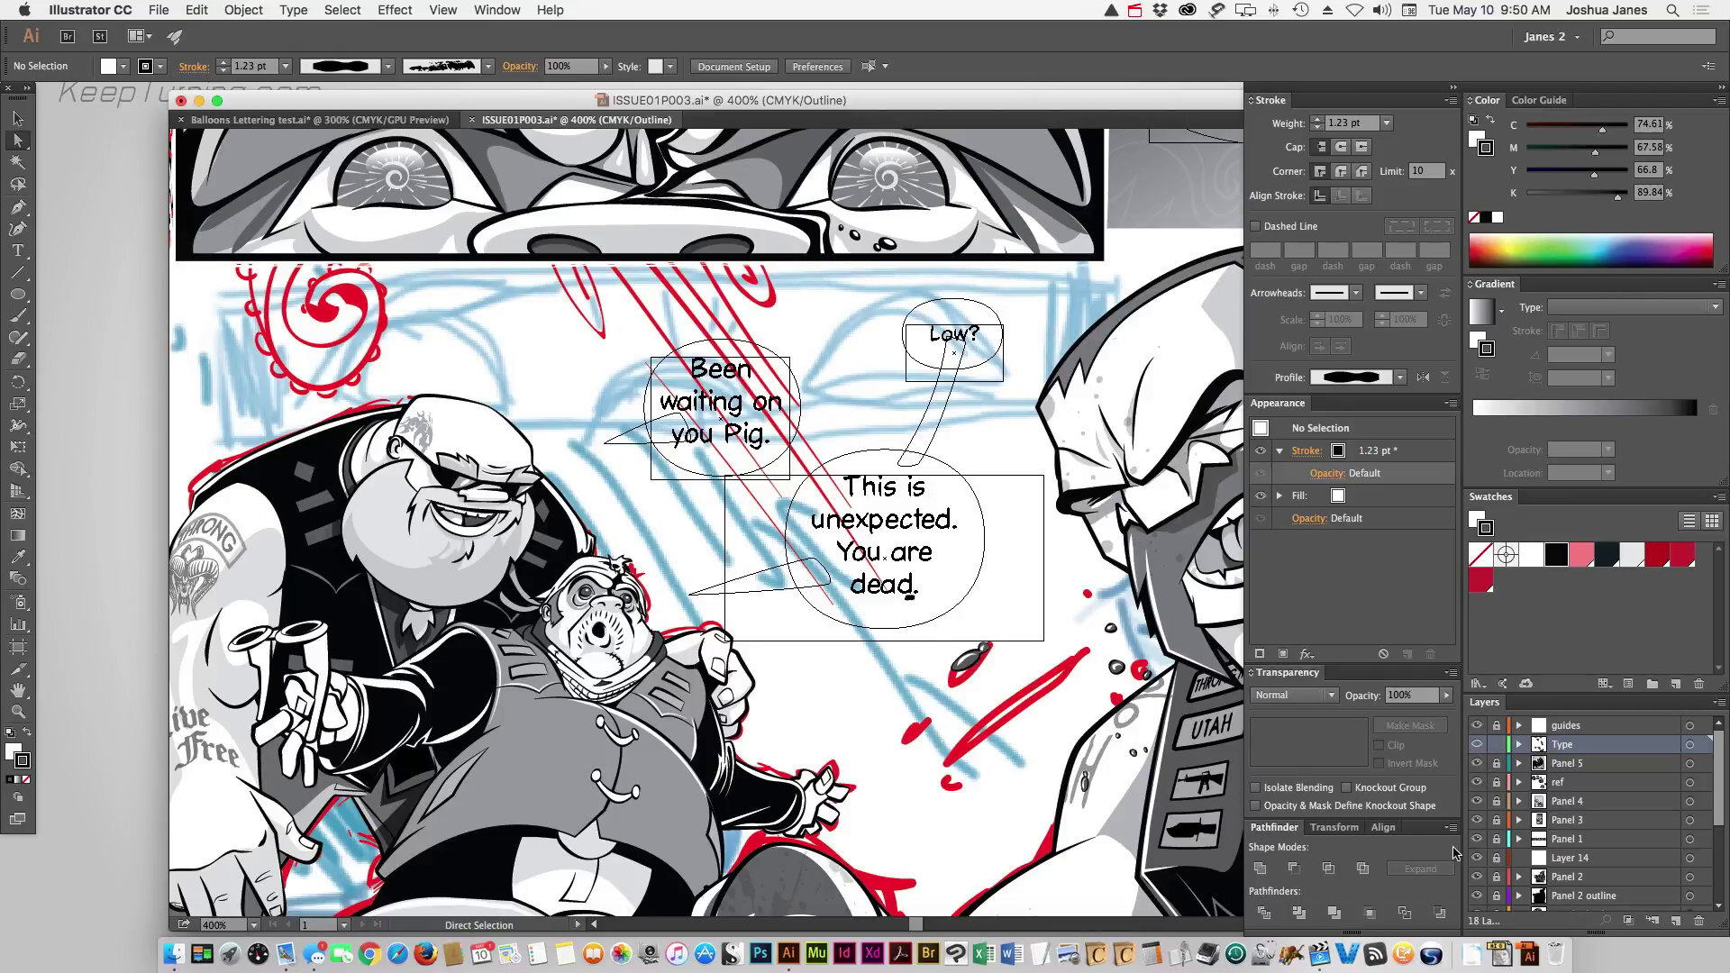
Hide the sketch, pattern, sketch 2 and sketch 3 layers, keeping Layer 8, sky and White BG visible
scroll(1483, 863, down, 4)
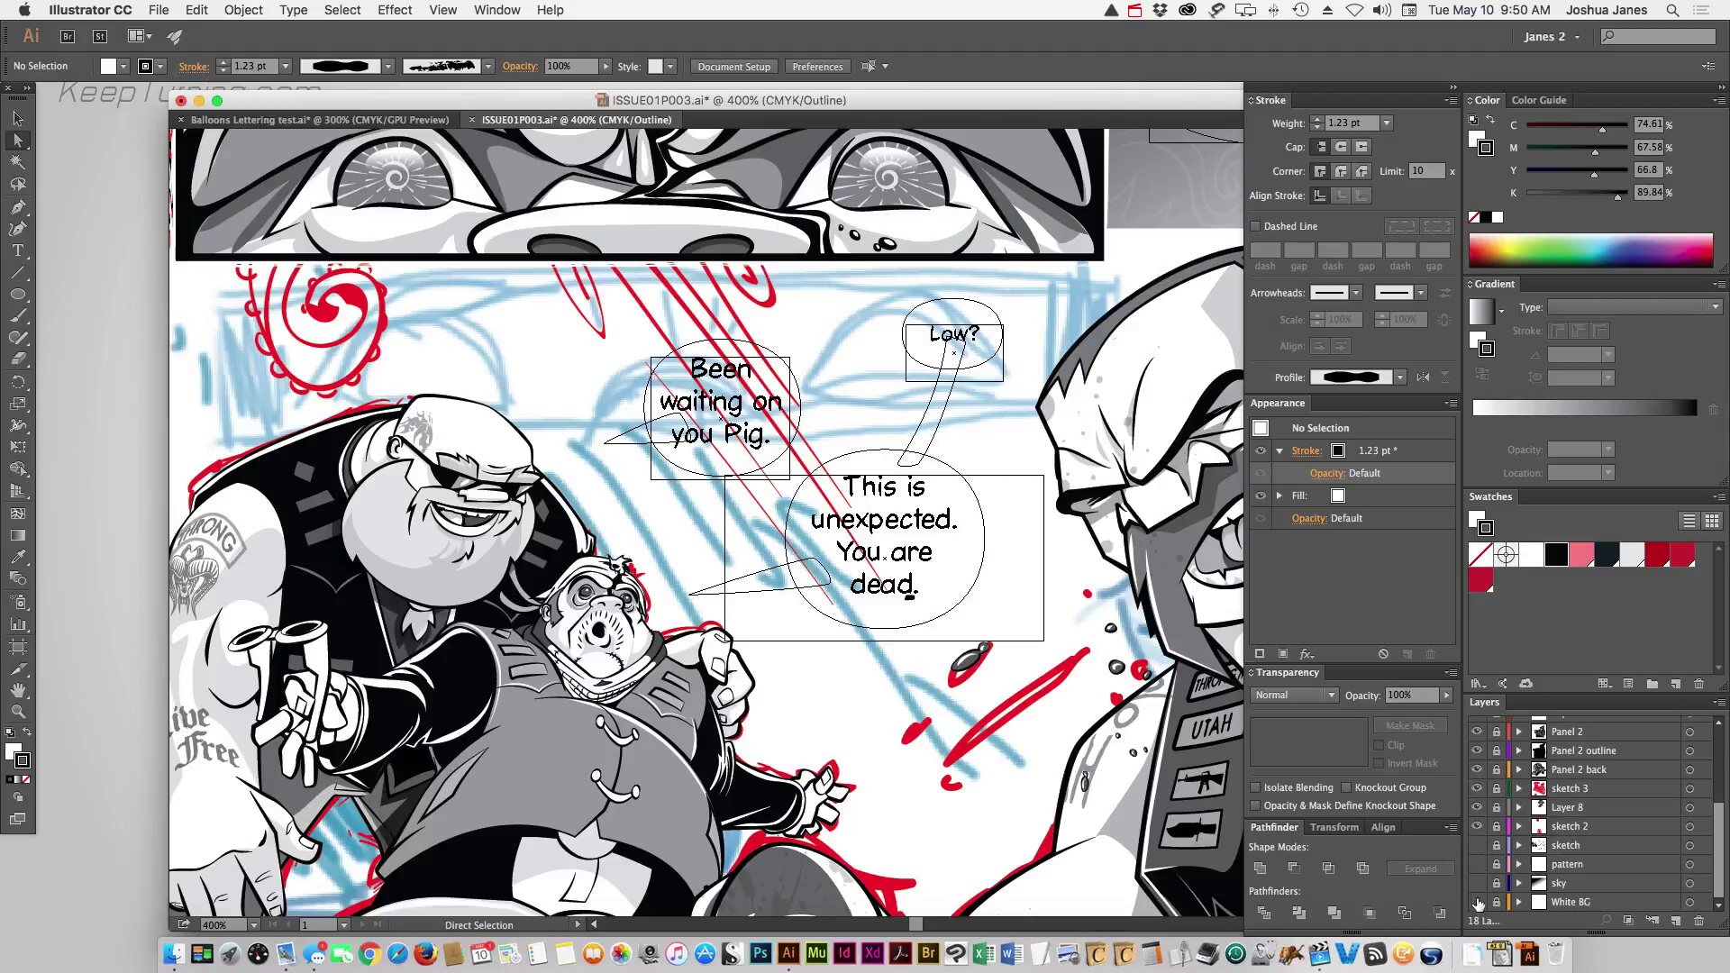
click(1477, 846)
click(1477, 865)
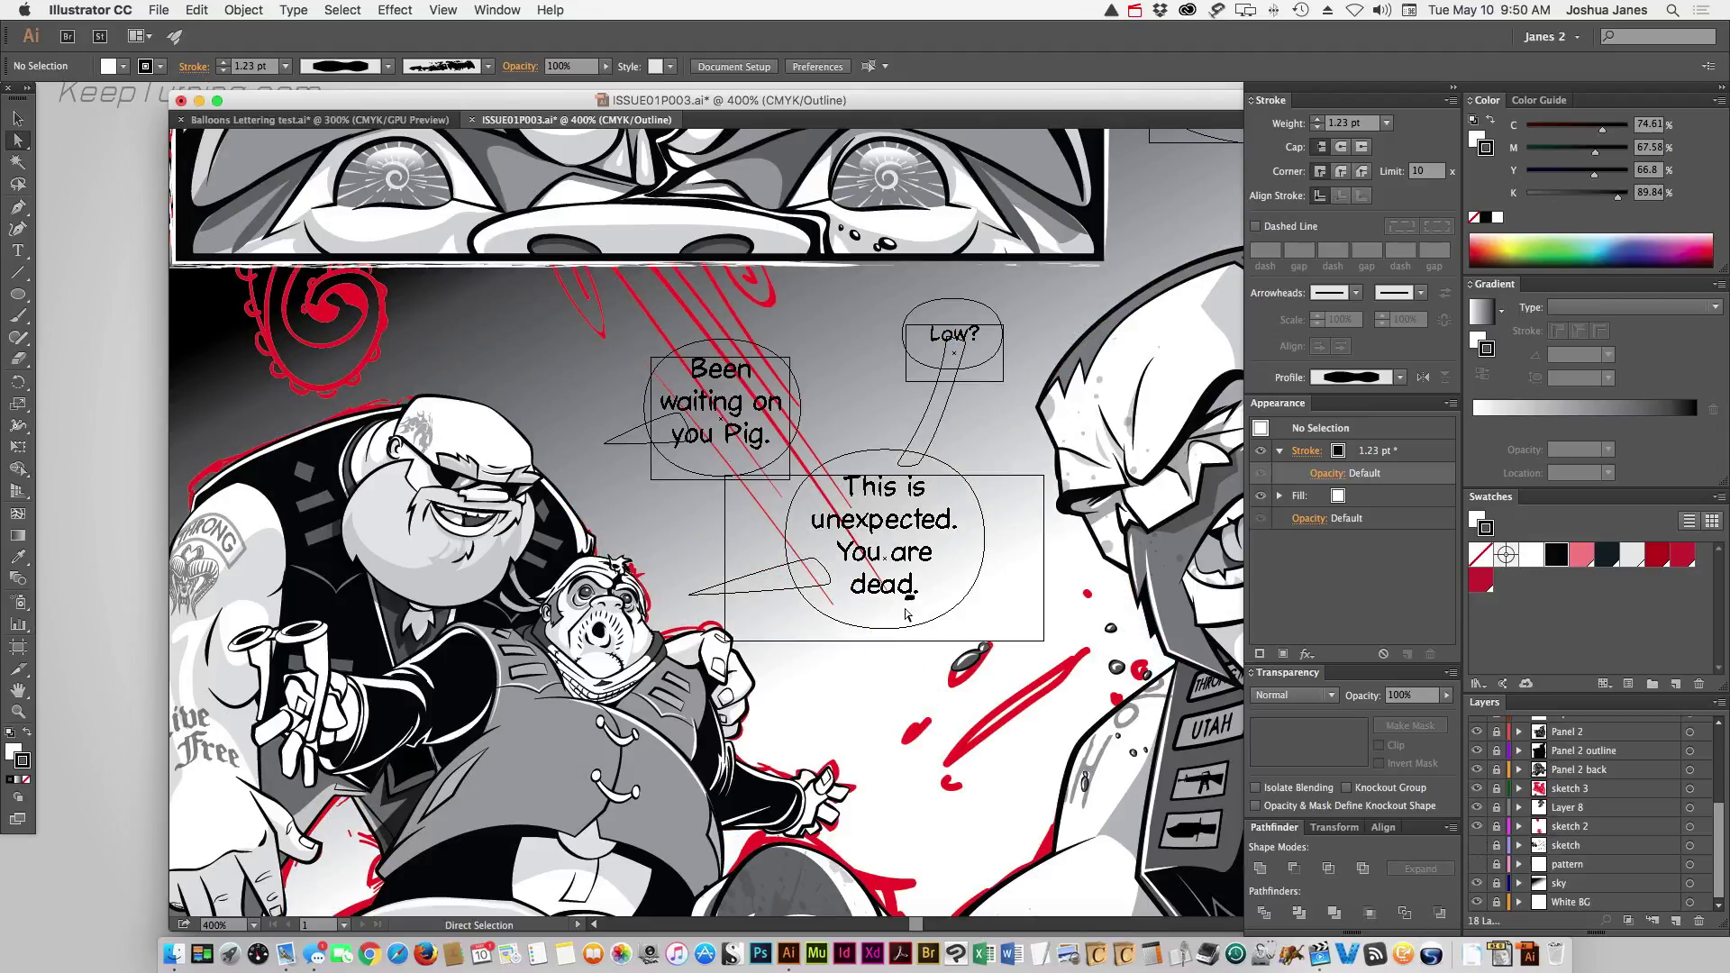
drag(1476, 788, 1476, 831)
click(1476, 810)
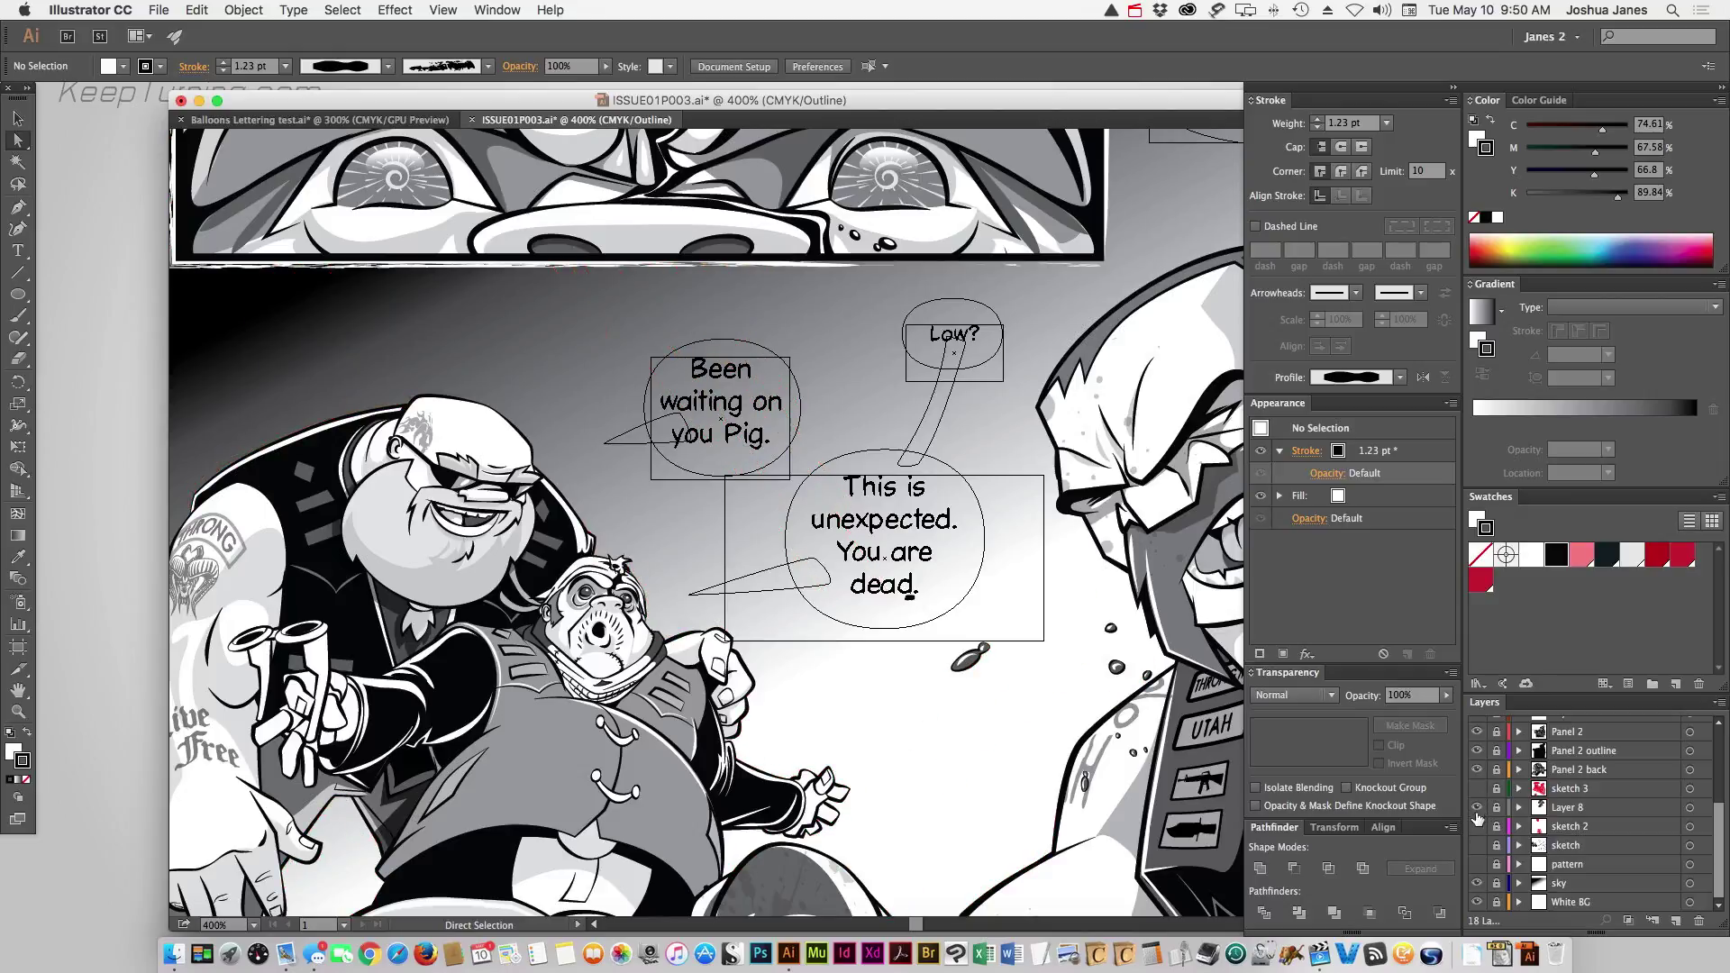
alt+super+click(632, 406)
drag(550, 525, 426, 469)
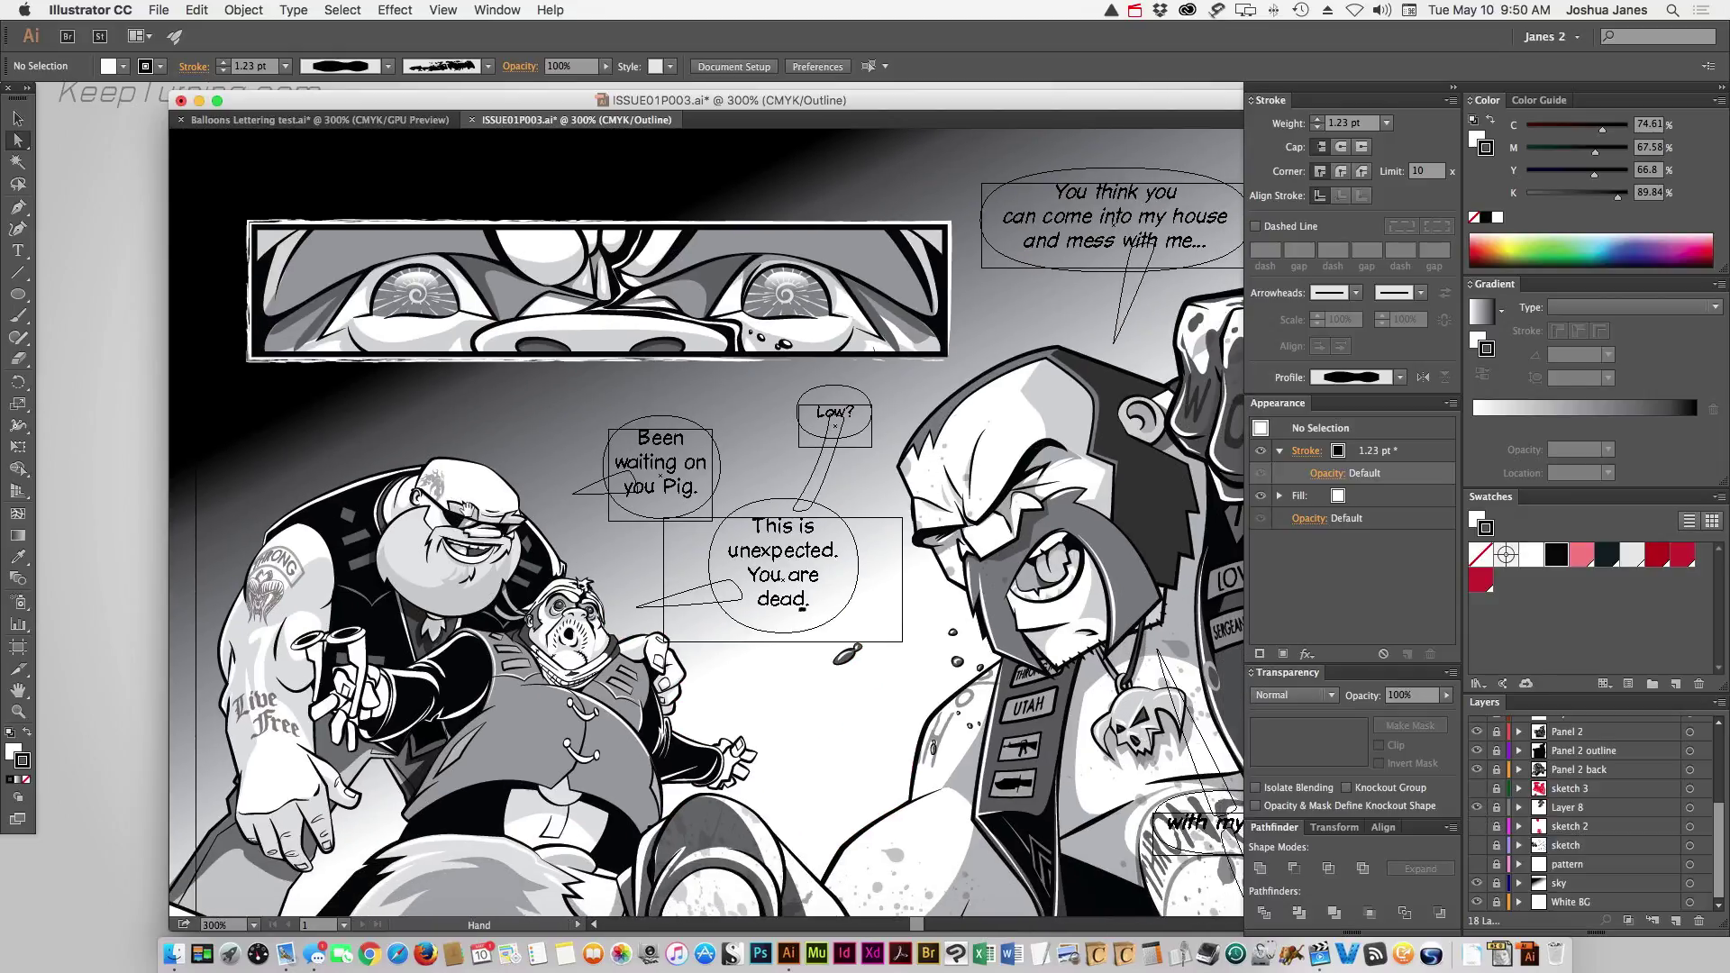